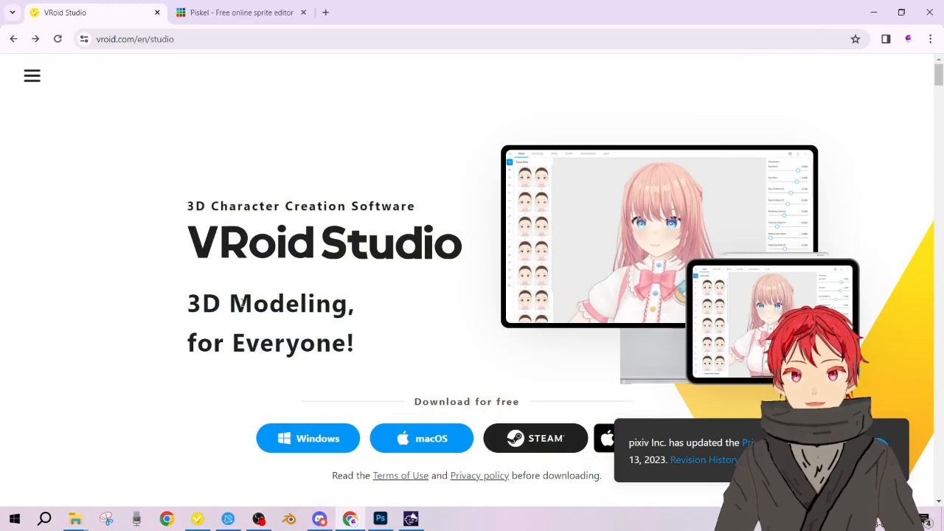
left_click(424, 352)
scroll(468, 347, "down", 10)
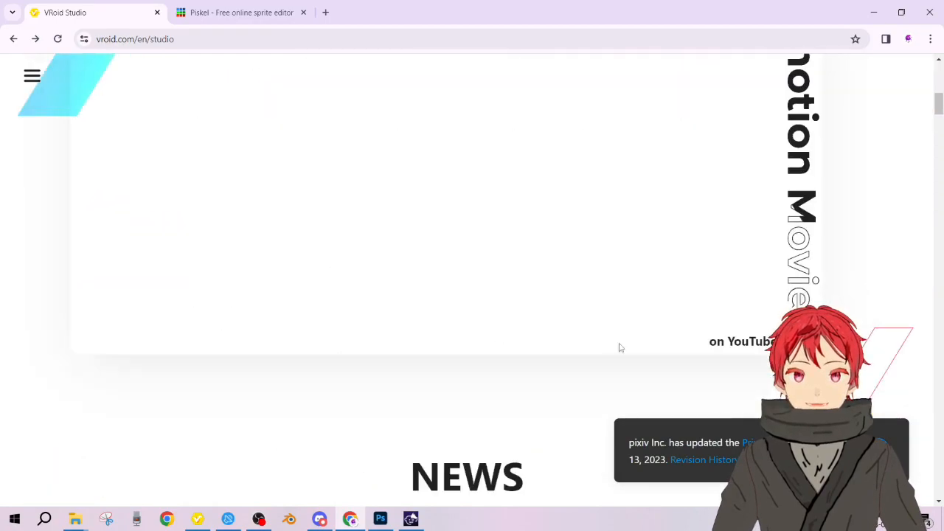
scroll(635, 369, "up", 10)
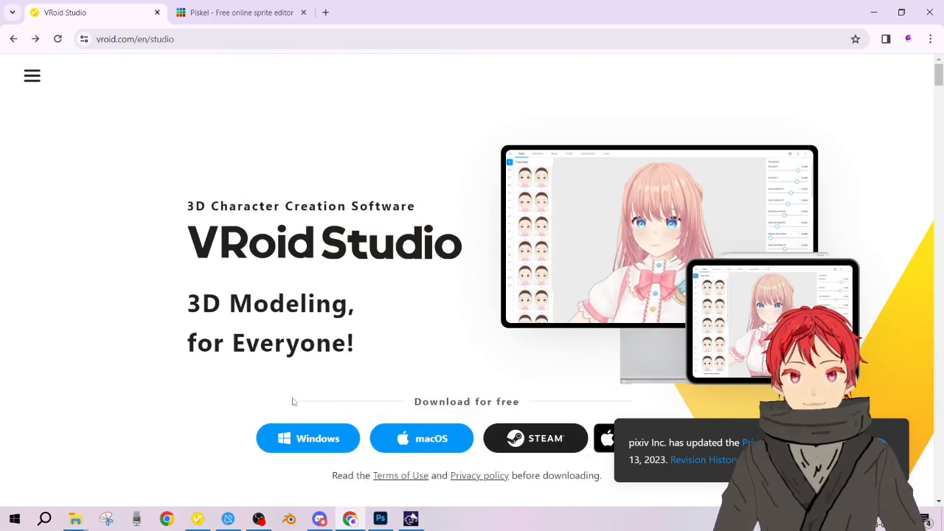
- Open the reference image 312px-Th155Koishi from the 1. Koshi folder and examine the character's face, hat and outfit up close
mouse_move(76, 520)
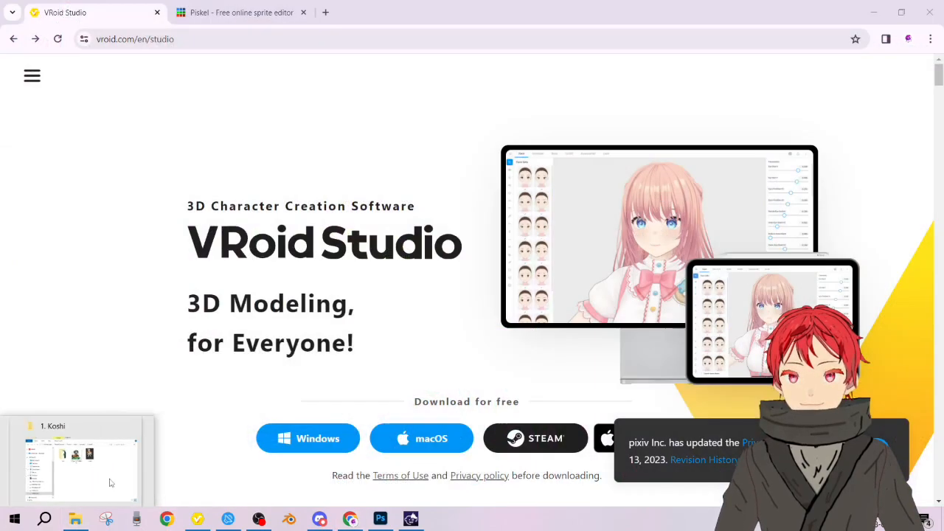
left_click(109, 476)
double_click(533, 161)
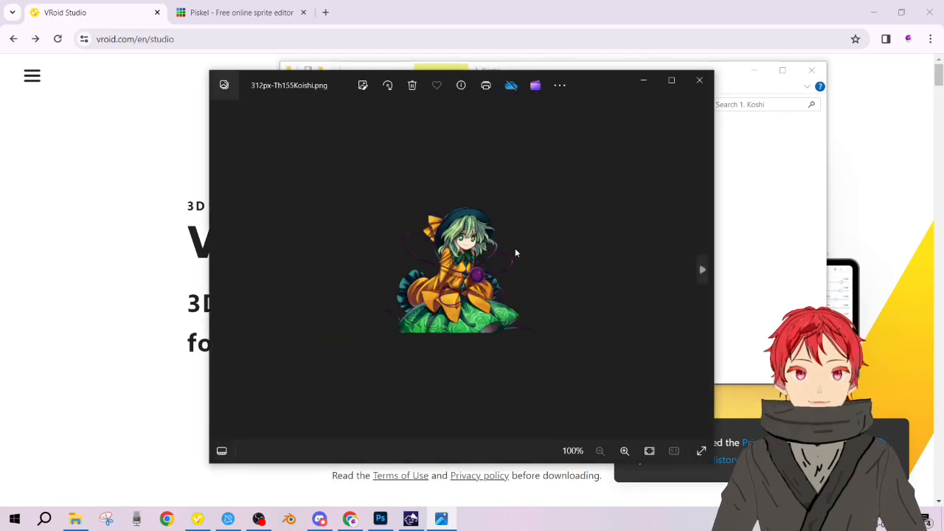
scroll(476, 249, "up", 5)
left_click_drag(475, 249, 542, 297)
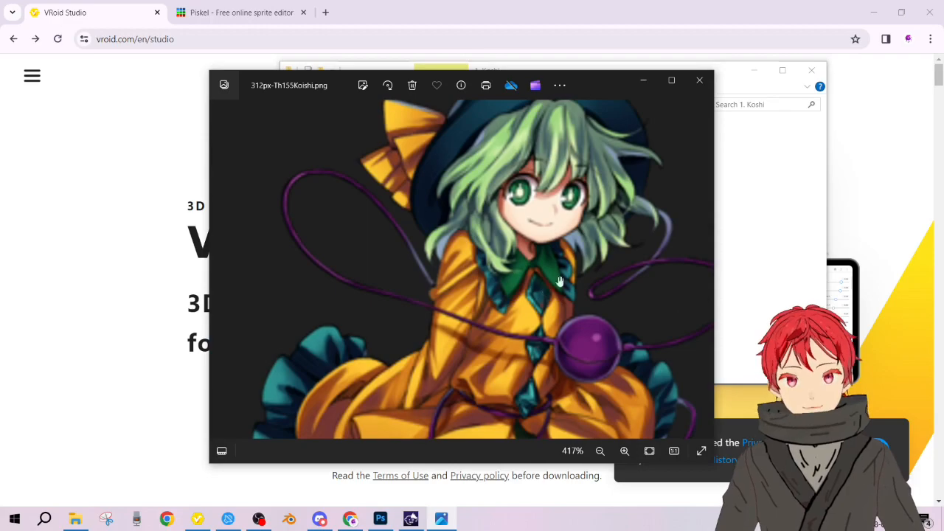
left_click_drag(605, 267, 609, 246)
scroll(610, 245, "down", 3)
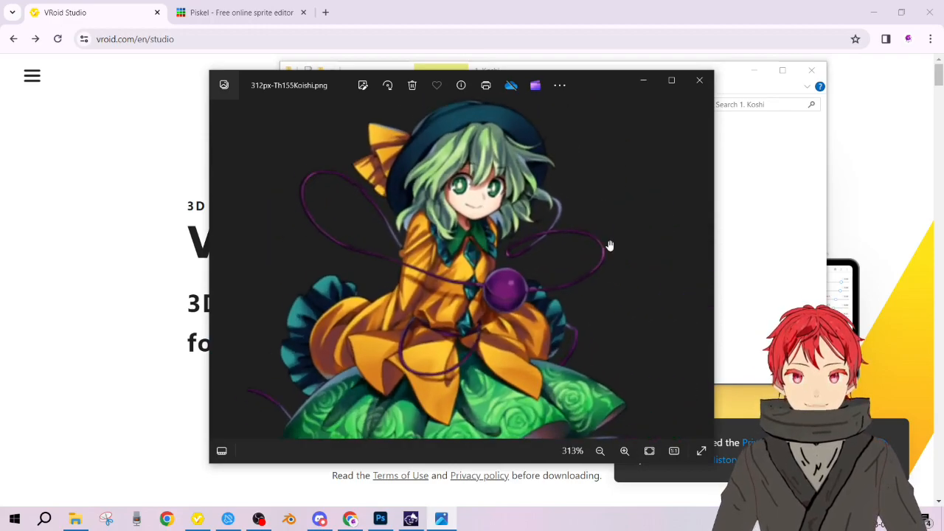
scroll(527, 233, "up", 1)
scroll(526, 232, "up", 1)
scroll(524, 228, "down", 2)
scroll(527, 251, "up", 1)
scroll(527, 252, "down", 1)
scroll(527, 254, "up", 2)
scroll(561, 200, "down", 1)
left_click(644, 81)
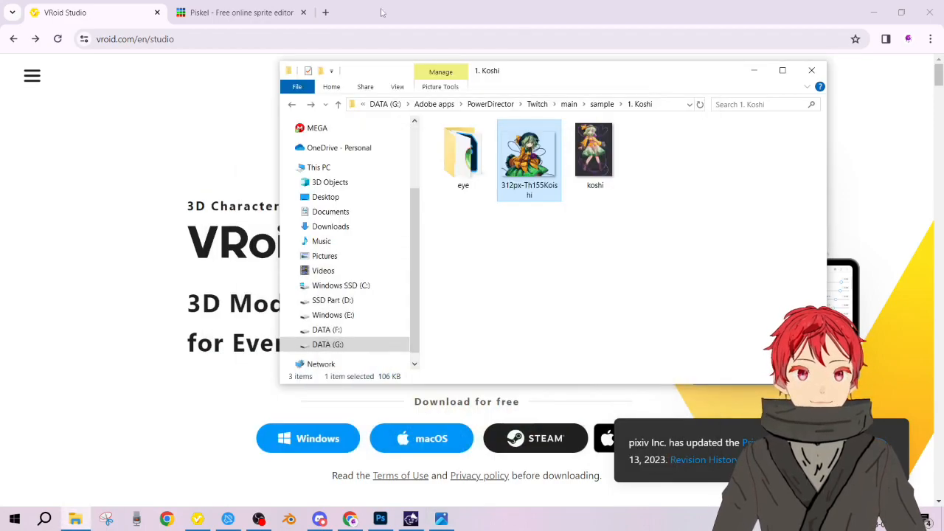
- Search Google for "touhou project koshi" in a new browser tab
left_click(325, 13)
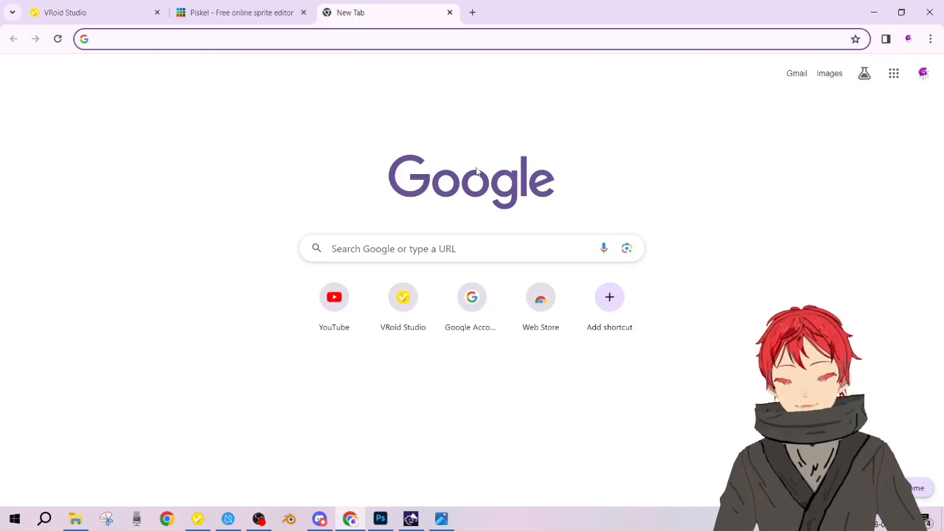
type("tou")
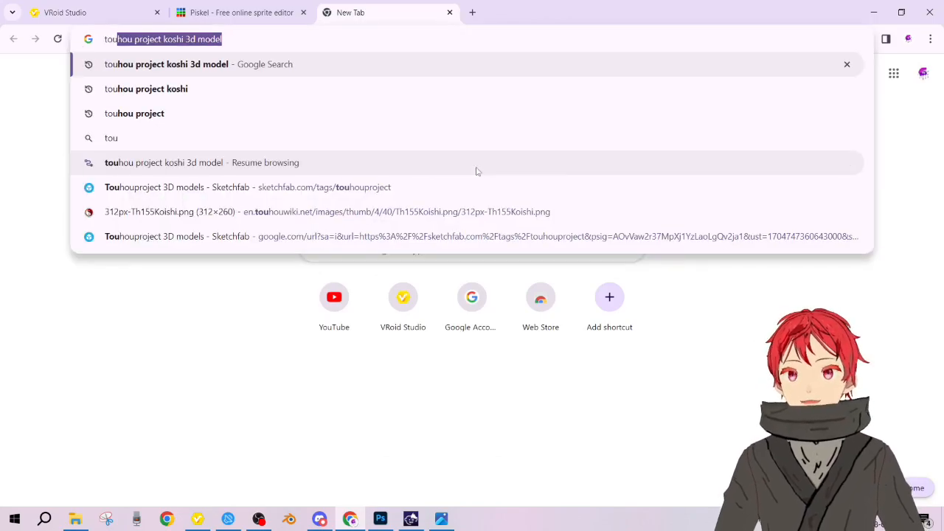
key("End")
key("BackSpace")
key("BackSpace")
key("BackSpace")
key("BackSpace")
key("BackSpace")
key("BackSpace")
key("BackSpace")
key("BackSpace")
key("Return")
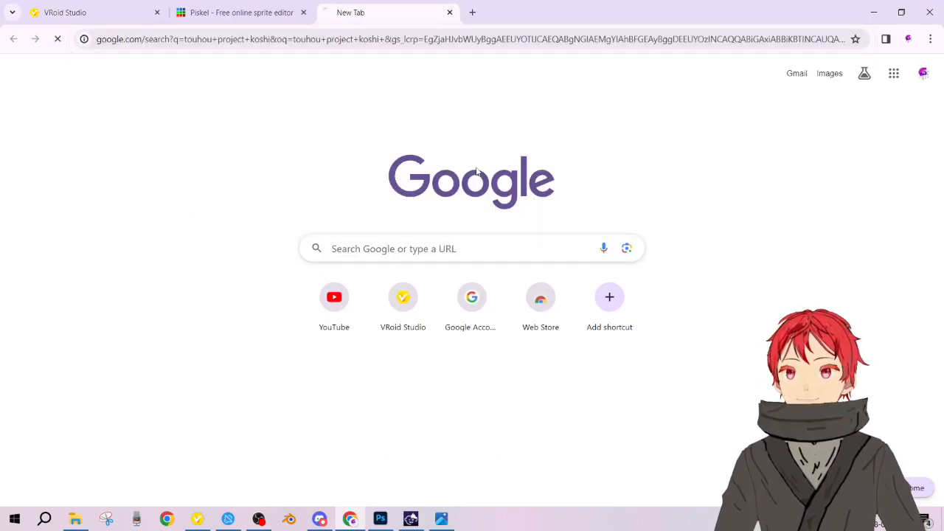
- Show the image results and preview the first two pictures of the character
left_click(157, 117)
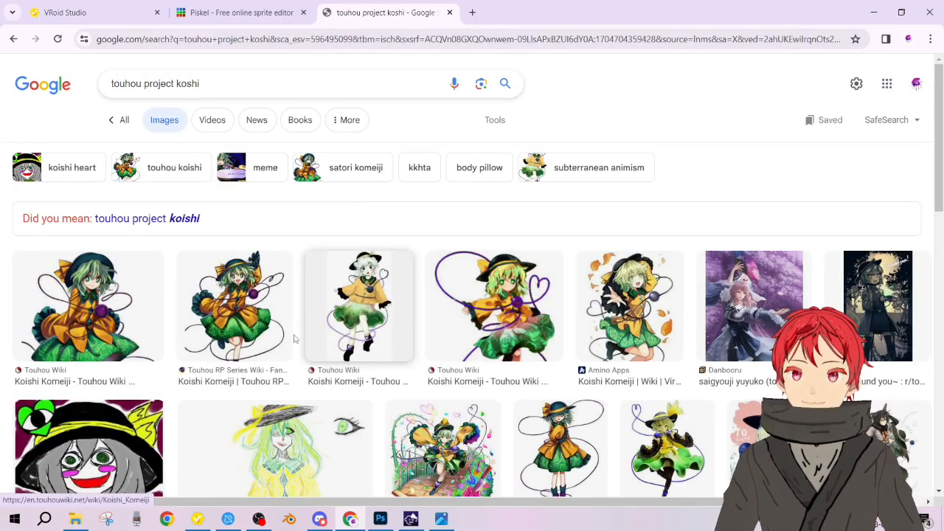
left_click(88, 306)
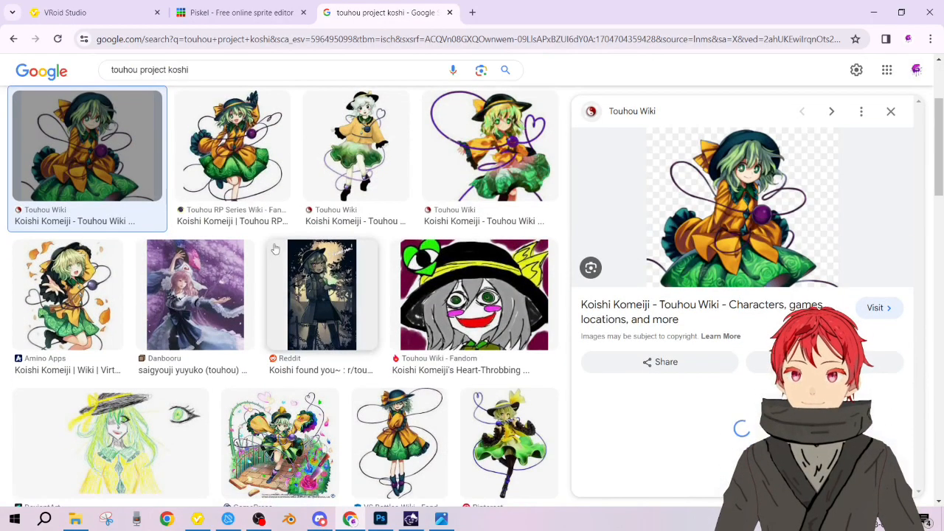
left_click(233, 148)
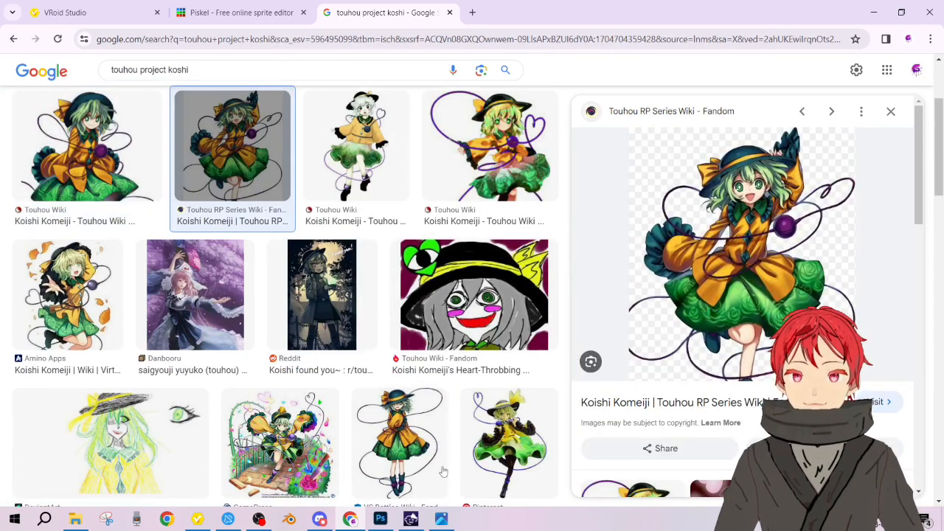
- Open the koshi image from the 1. Koshi folder, close the other reference picture, and examine the character's eyes and clothing
left_click(75, 519)
left_click(597, 168)
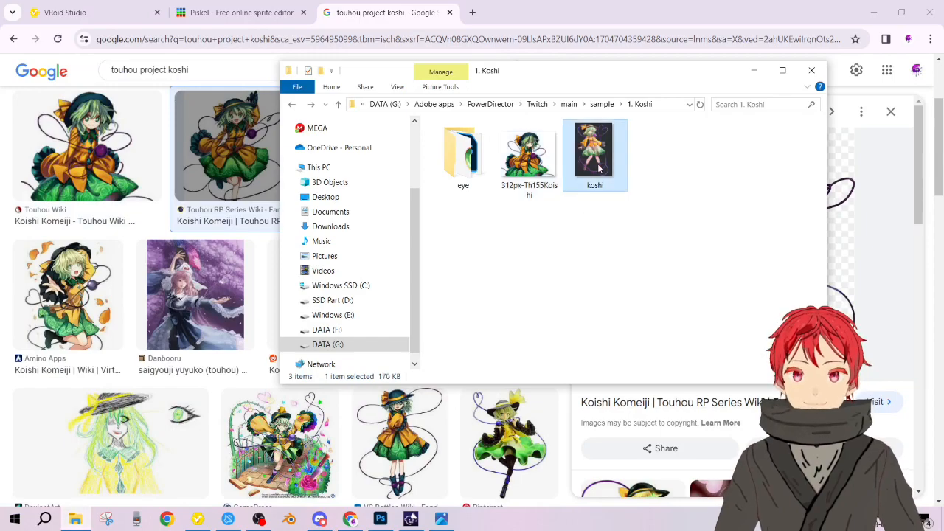
double_click(599, 169)
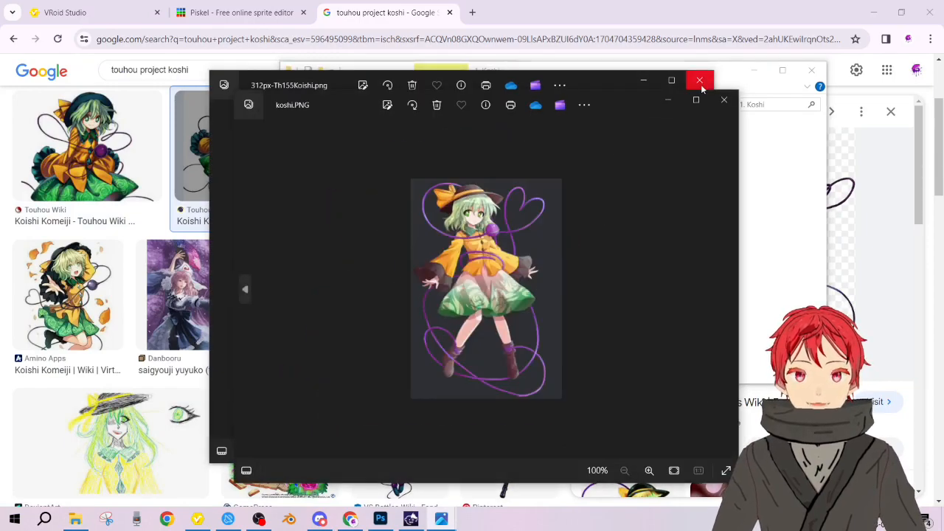
left_click(701, 83)
scroll(466, 225, "up", 6)
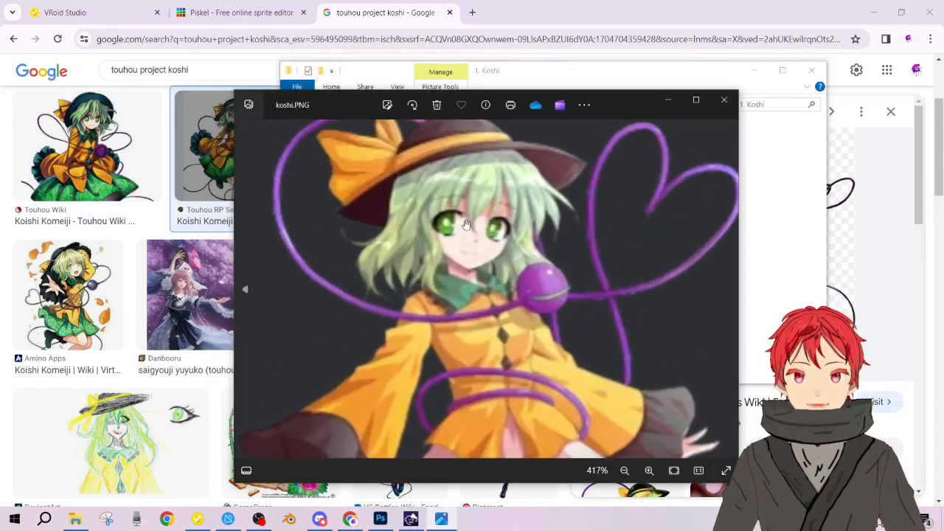
scroll(466, 225, "up", 6)
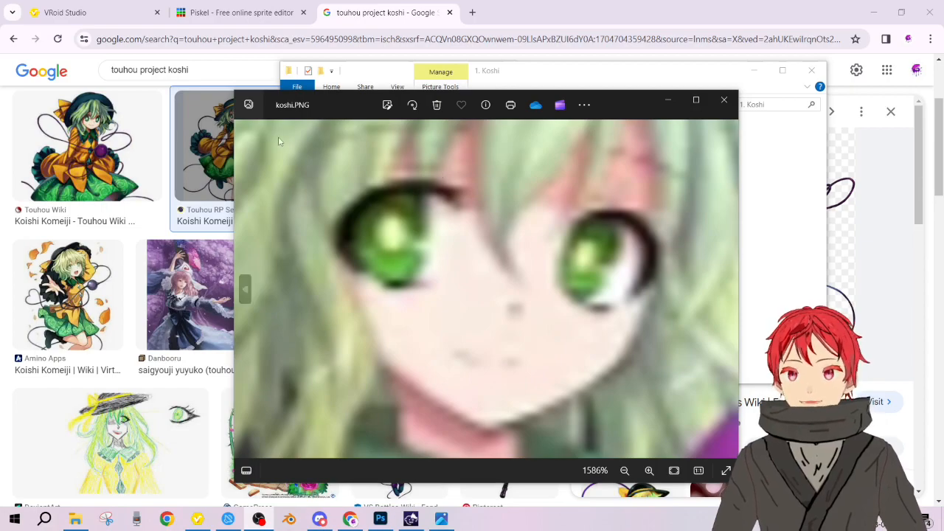
scroll(544, 266, "down", 10)
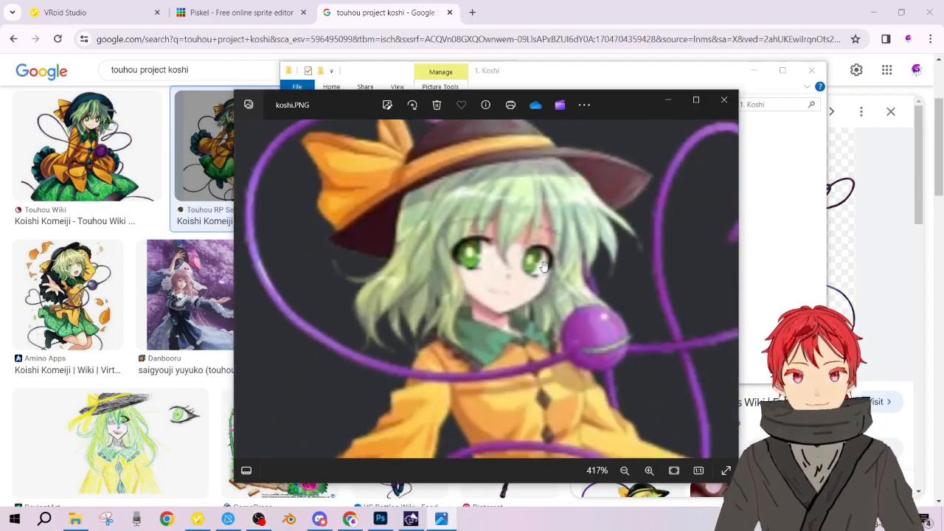
scroll(543, 266, "up", 5)
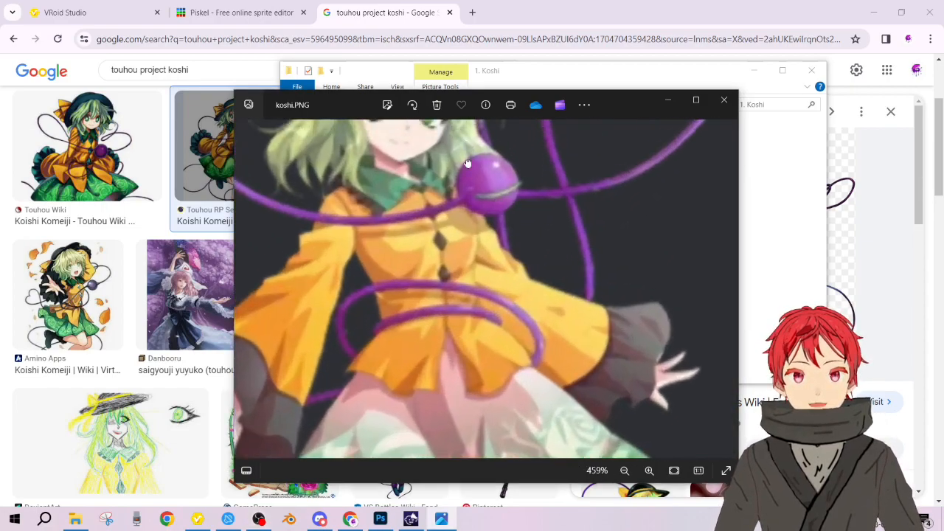
left_click(663, 101)
- Return to the VRoid Studio website and review its address and free download options
left_click(65, 12)
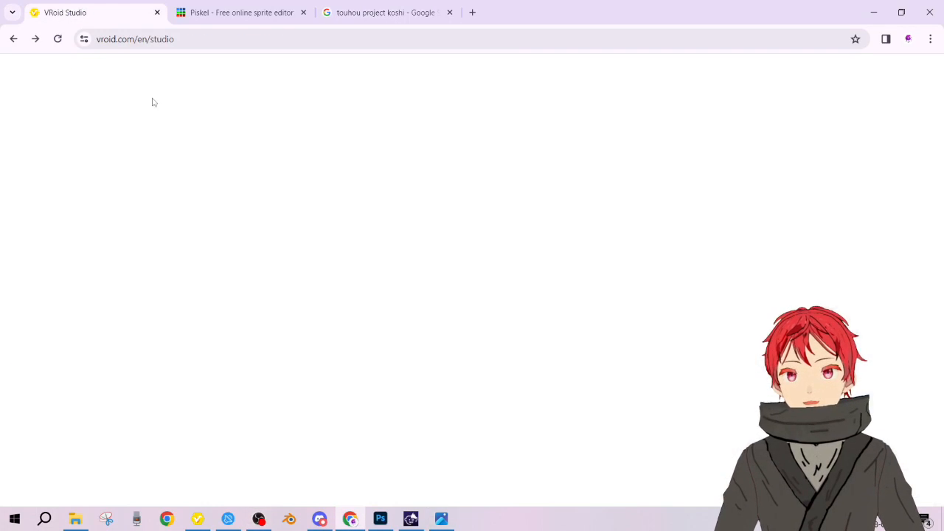
left_click_drag(175, 230, 604, 261)
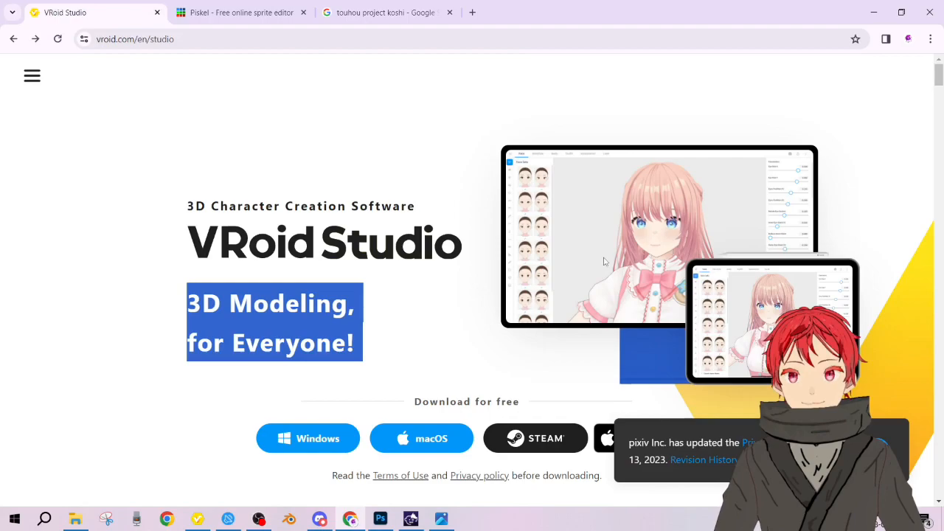
left_click(455, 316)
scroll(625, 279, "down", 5)
scroll(912, 397, "up", 5)
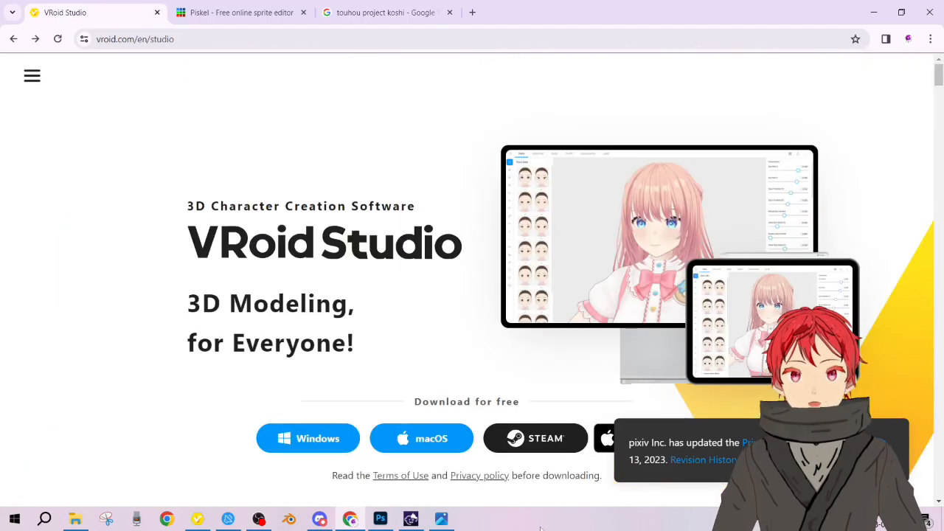
left_click_drag(583, 32, 70, 57)
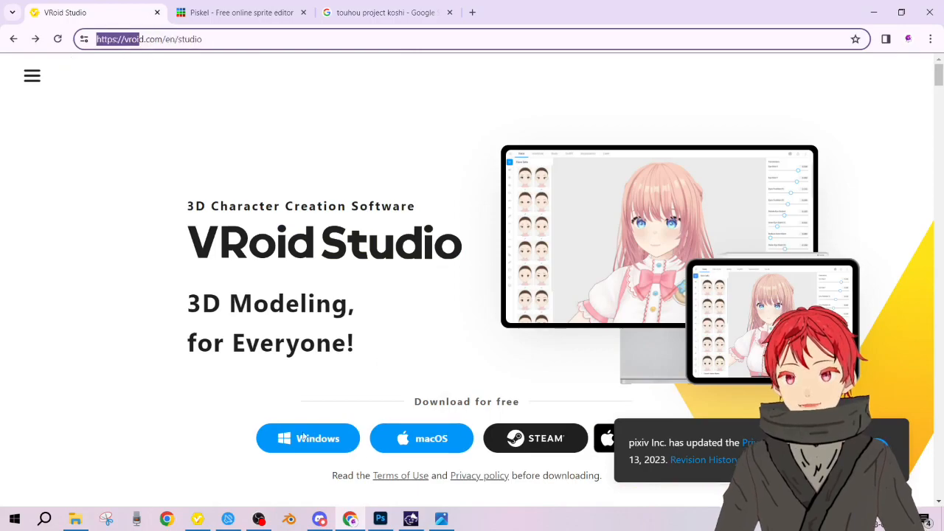
scroll(493, 318, "down", 3)
scroll(590, 280, "up", 2)
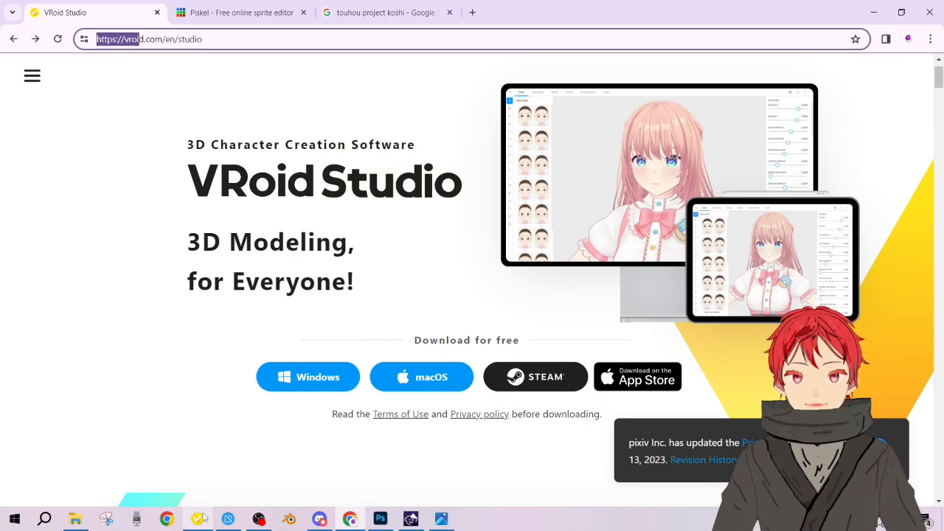
- Switch to VRoid Studio and close the open untitled model, discarding the iris texture changes and all unsaved edits
mouse_move(205, 519)
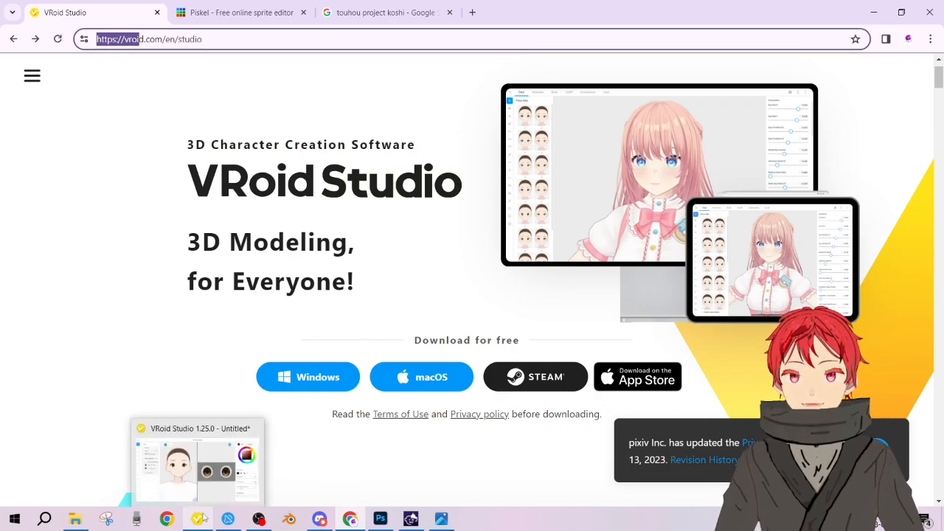
left_click(204, 520)
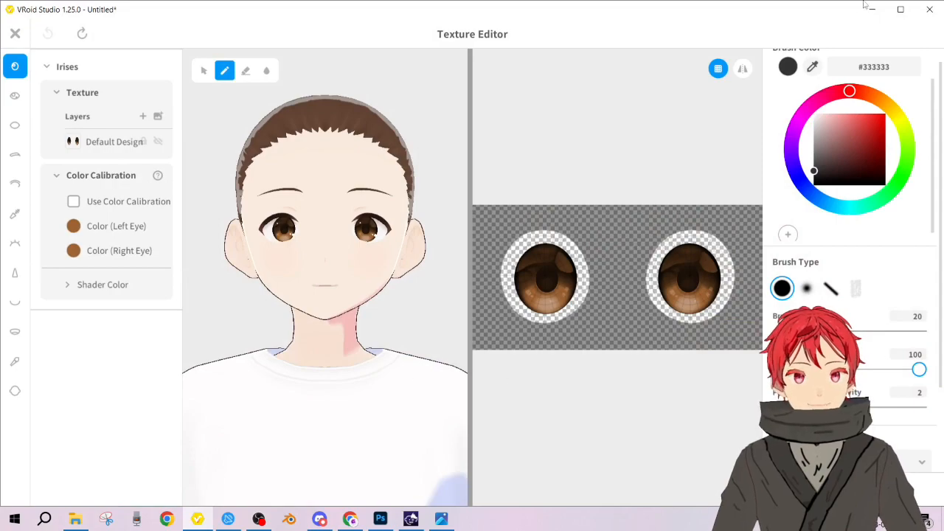
left_click(930, 9)
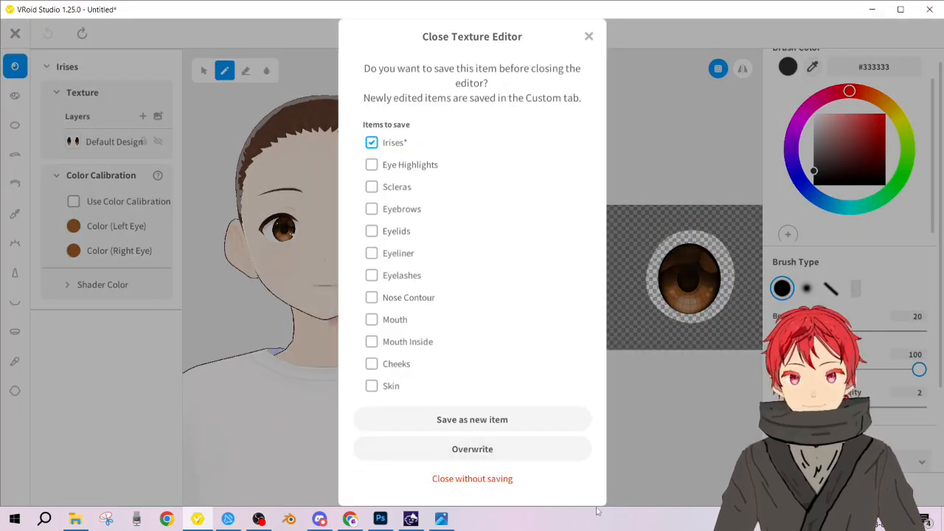
left_click(490, 481)
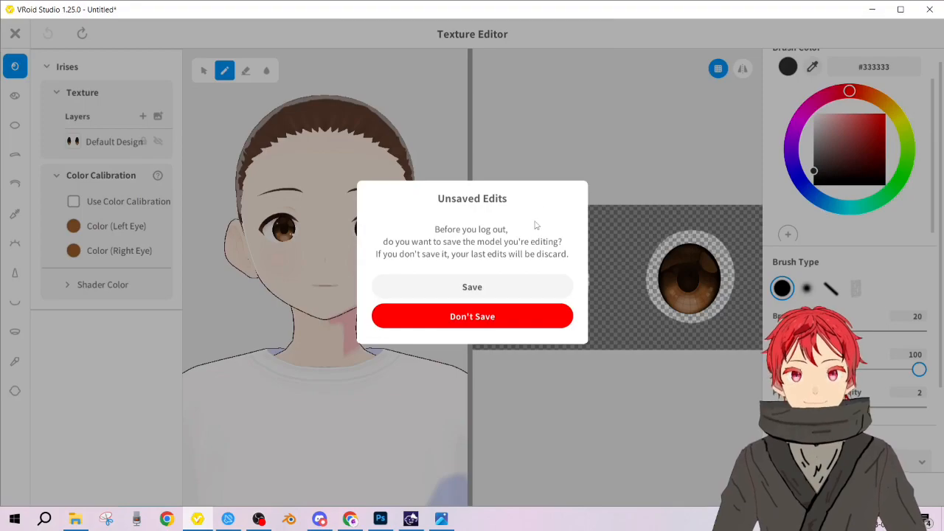
left_click(502, 321)
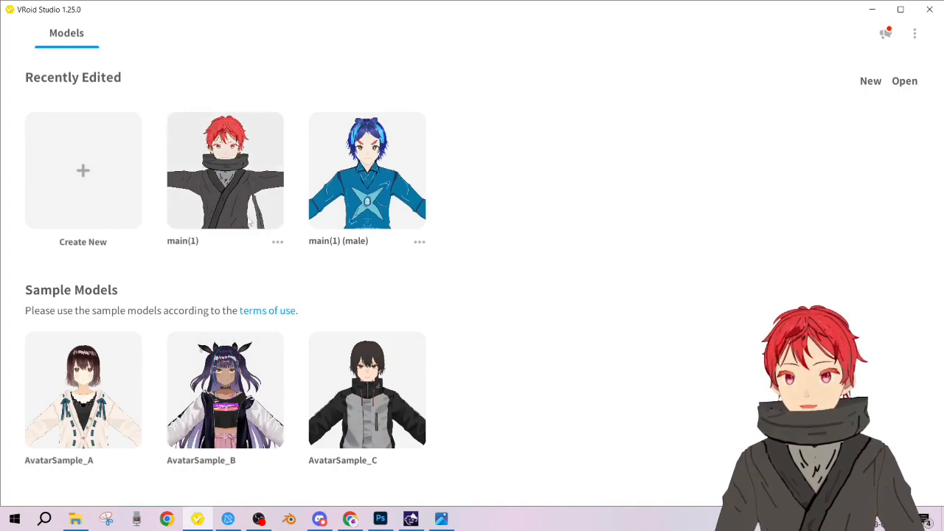
- Create a new model from the Fem base and frame its upper body and face
left_click(74, 170)
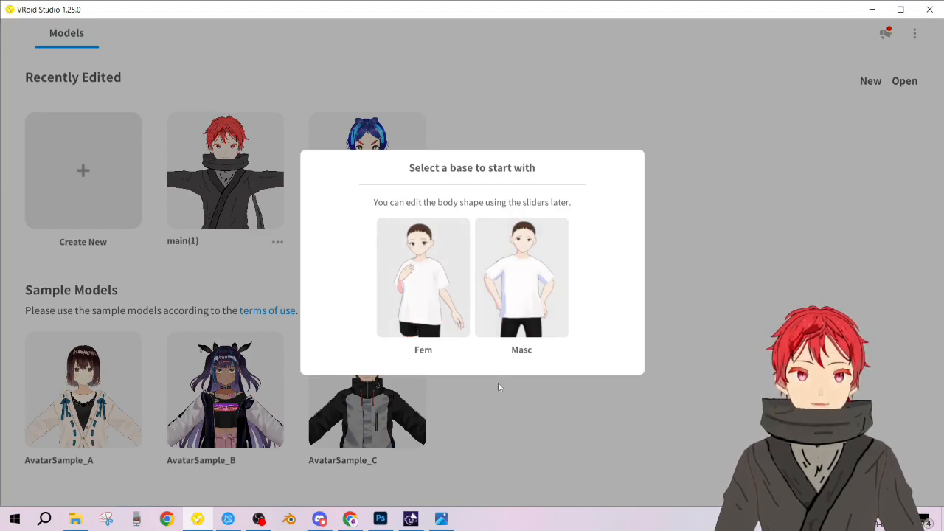
left_click(459, 255)
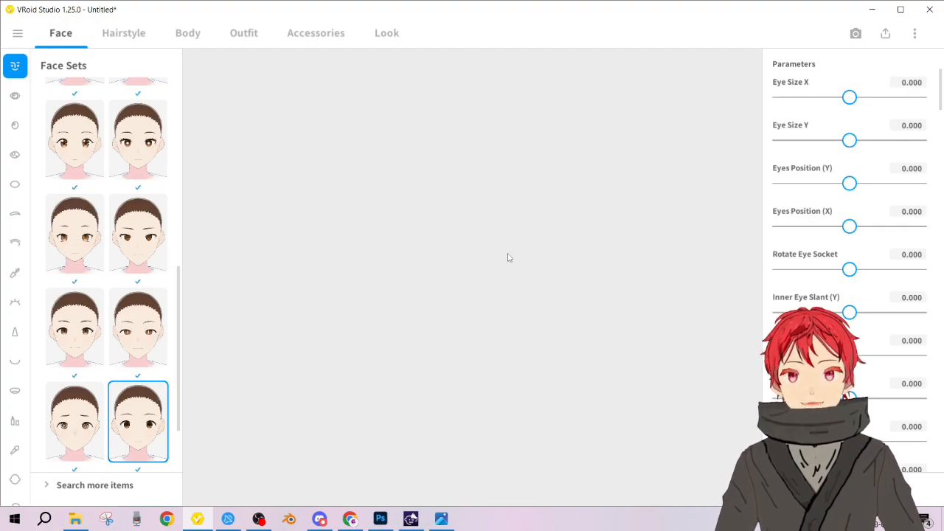
scroll(507, 319, "up", 5)
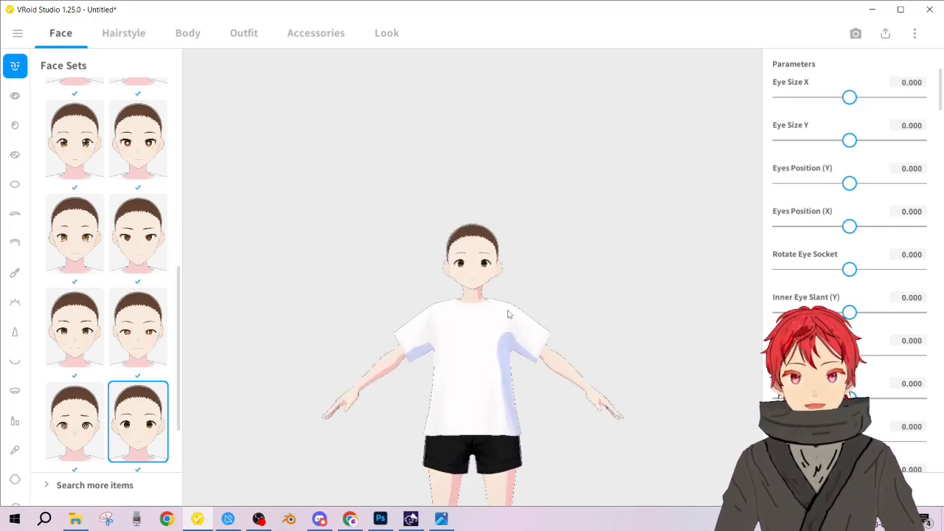
scroll(512, 310, "down", 2)
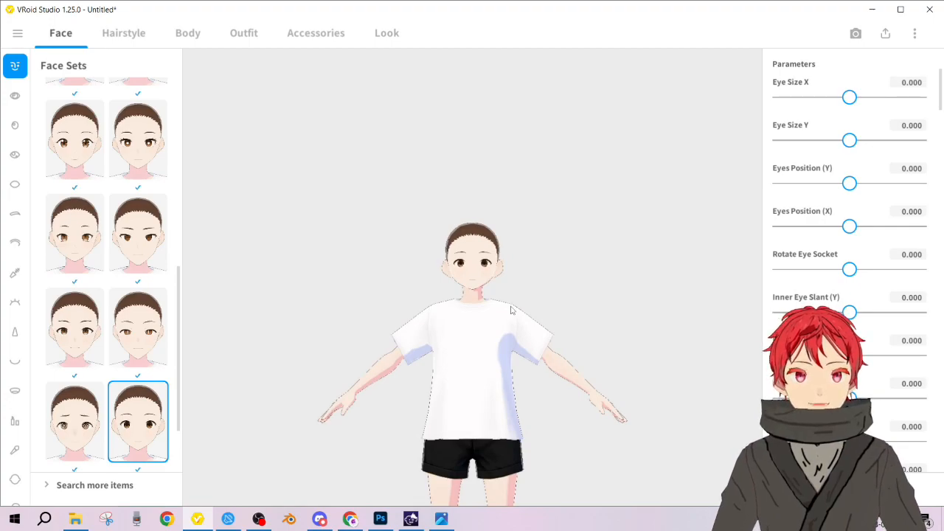
scroll(591, 320, "up", 3)
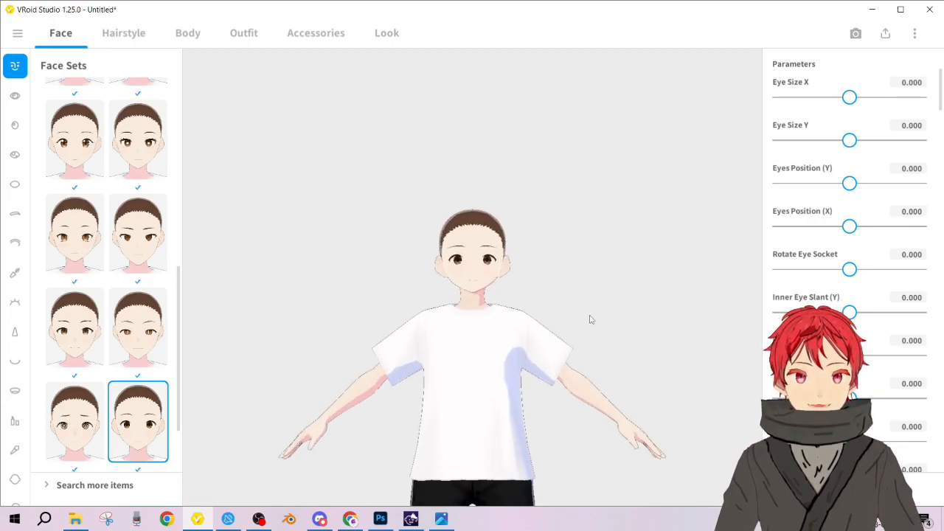
scroll(591, 319, "up", 1)
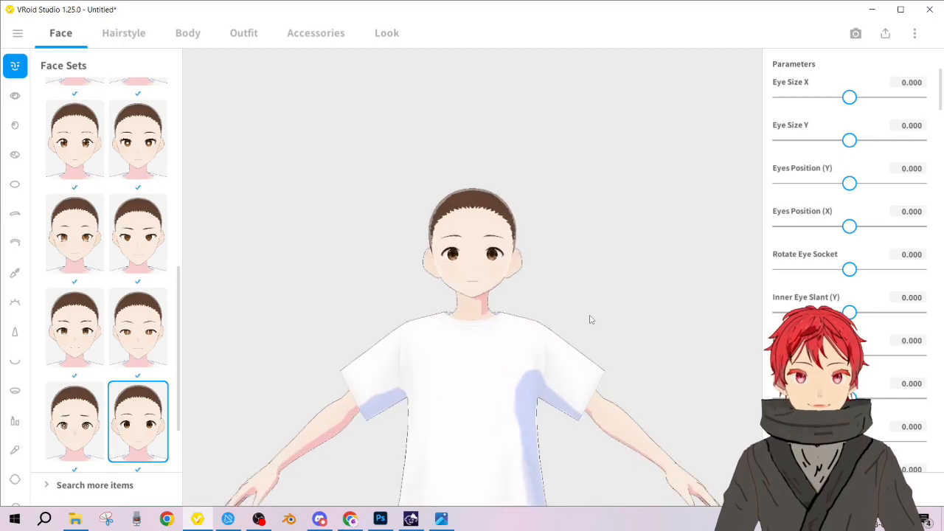
left_click_drag(610, 322, 621, 274)
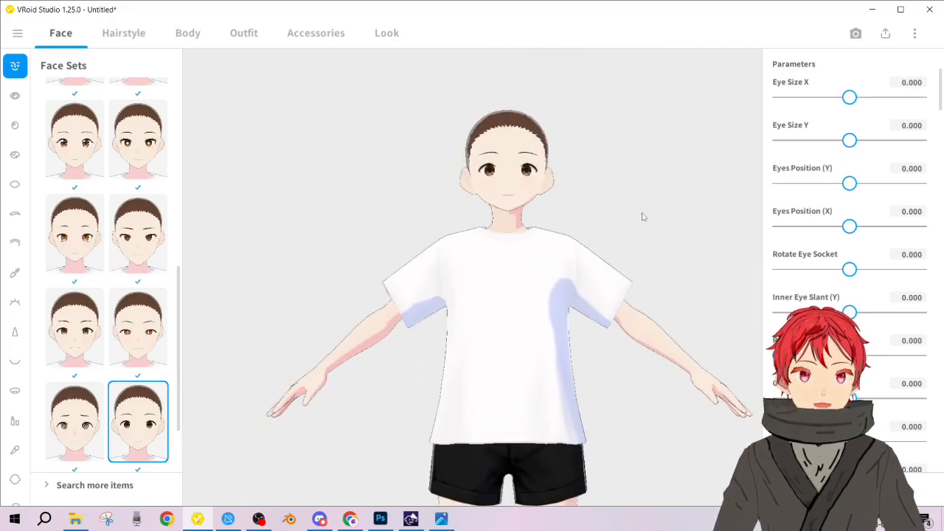
left_click_drag(663, 250, 559, 230)
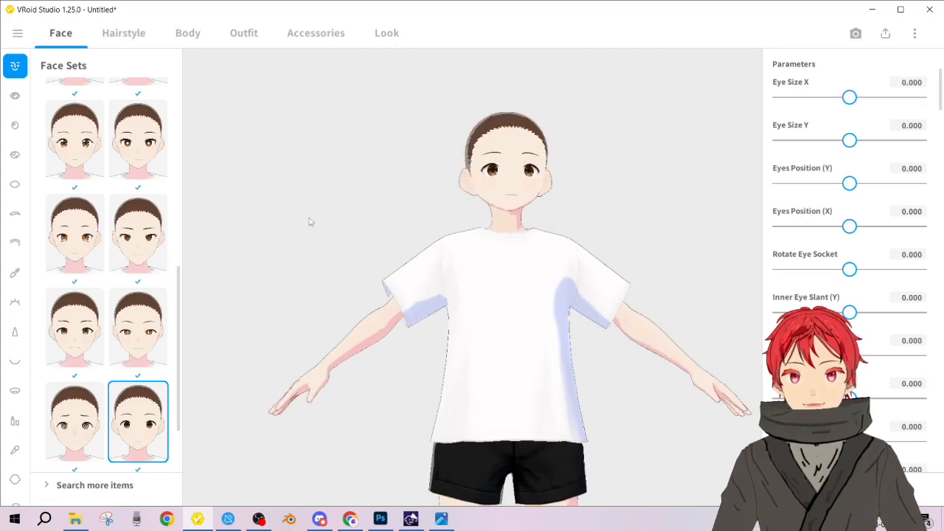
scroll(462, 125, "up", 6)
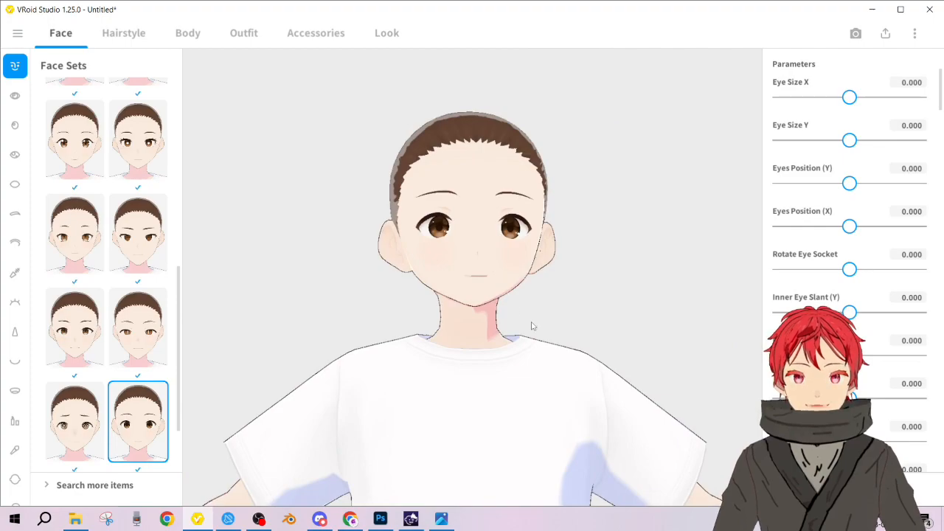
mouse_move(531, 322)
left_mouse_down()
mouse_move(538, 333)
mouse_move(528, 331)
left_mouse_up()
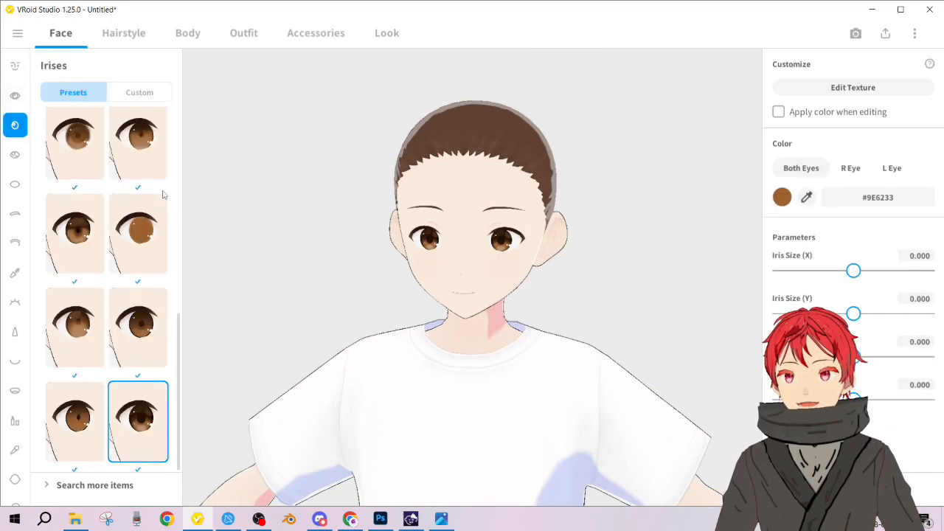
- Remove the highlights from the model's eyes by applying the blank Eye Highlights preset
scroll(448, 222, "up", 5)
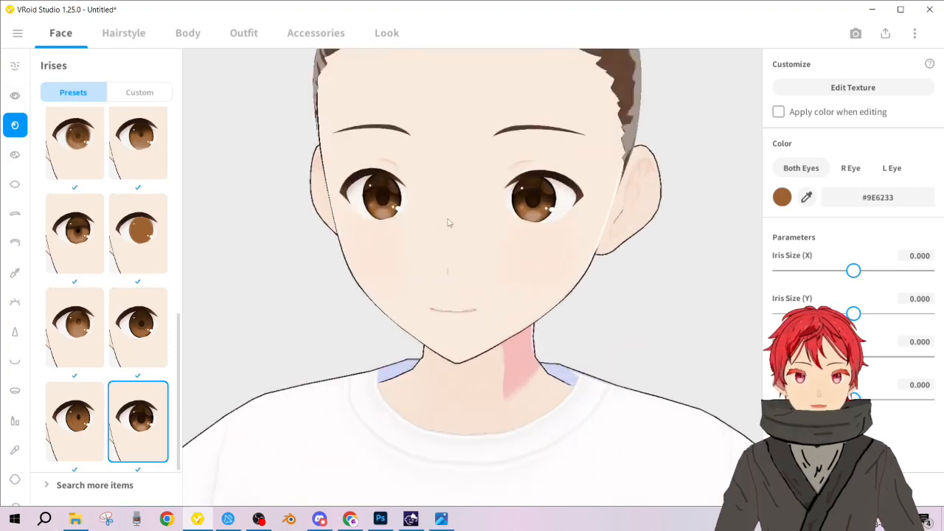
left_click_drag(514, 178, 562, 176)
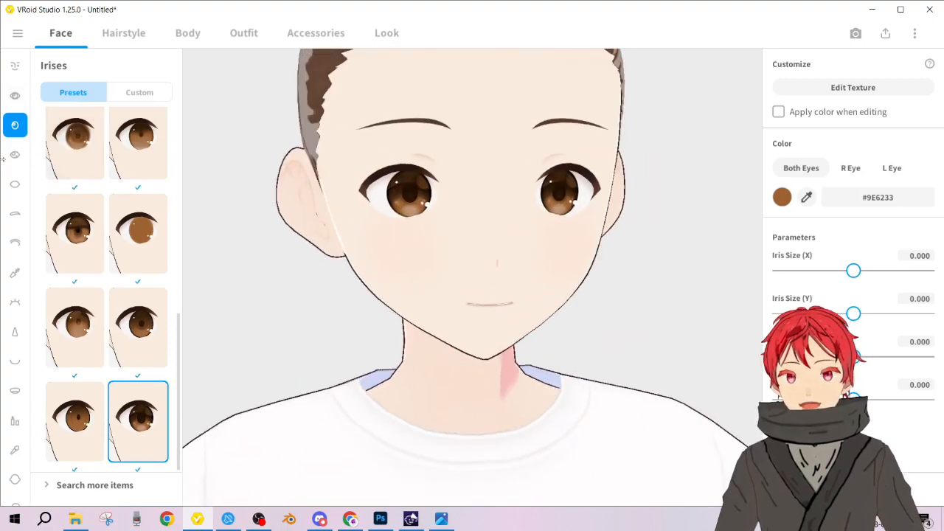
scroll(413, 126, "up", 2)
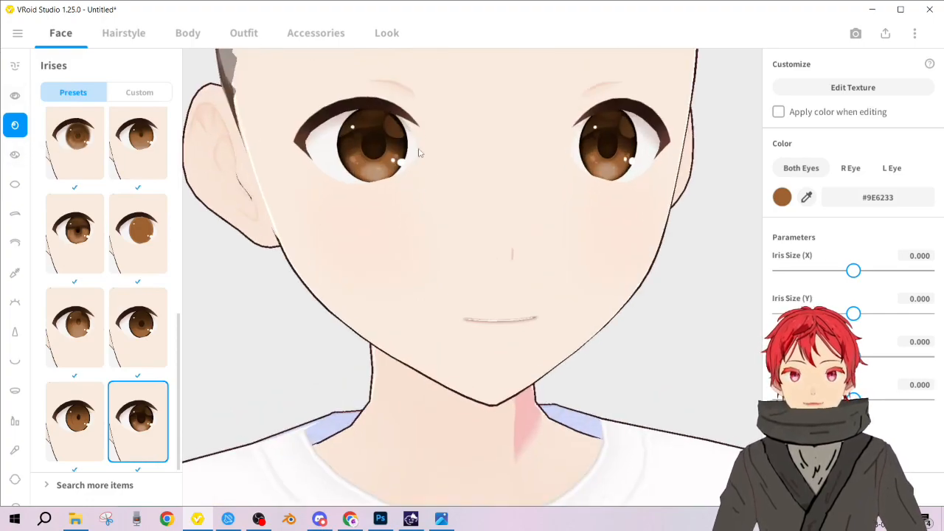
left_click(14, 153)
scroll(156, 243, "up", 3)
scroll(175, 306, "down", 3)
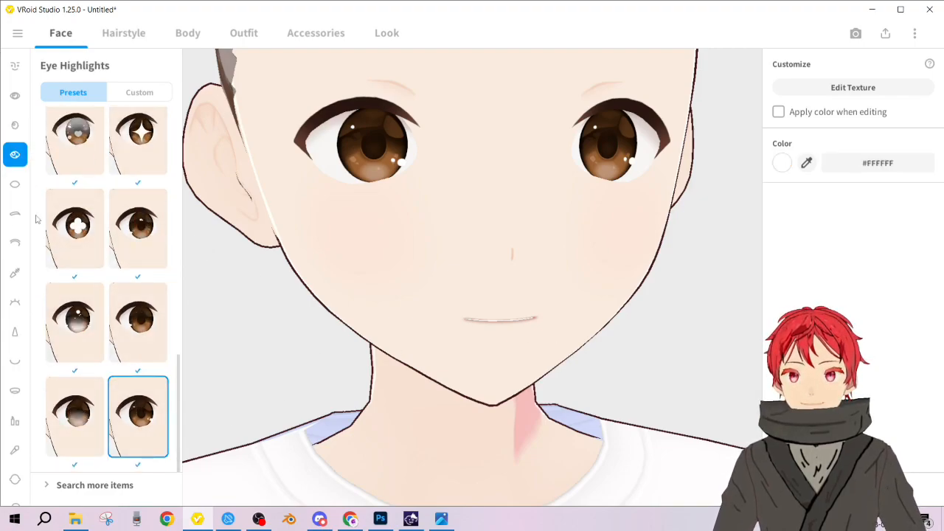
scroll(127, 346, "up", 2)
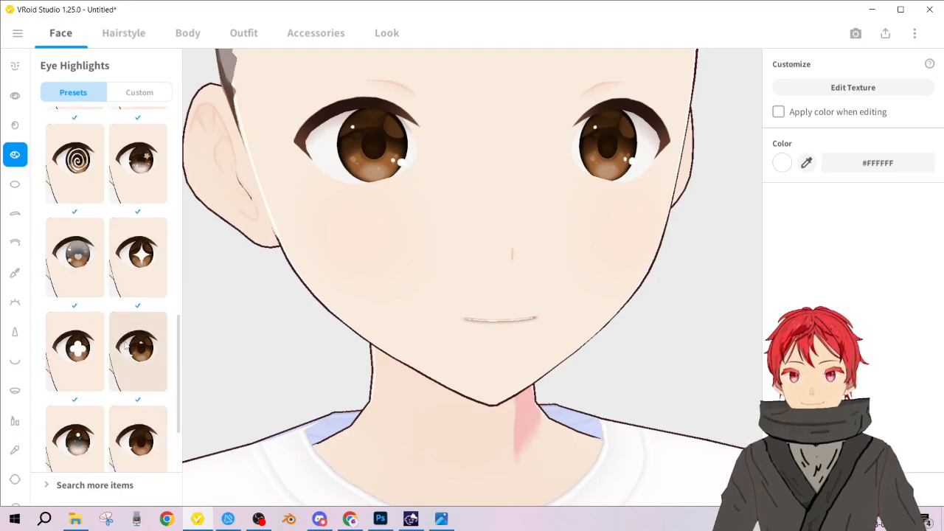
scroll(147, 361, "up", 5)
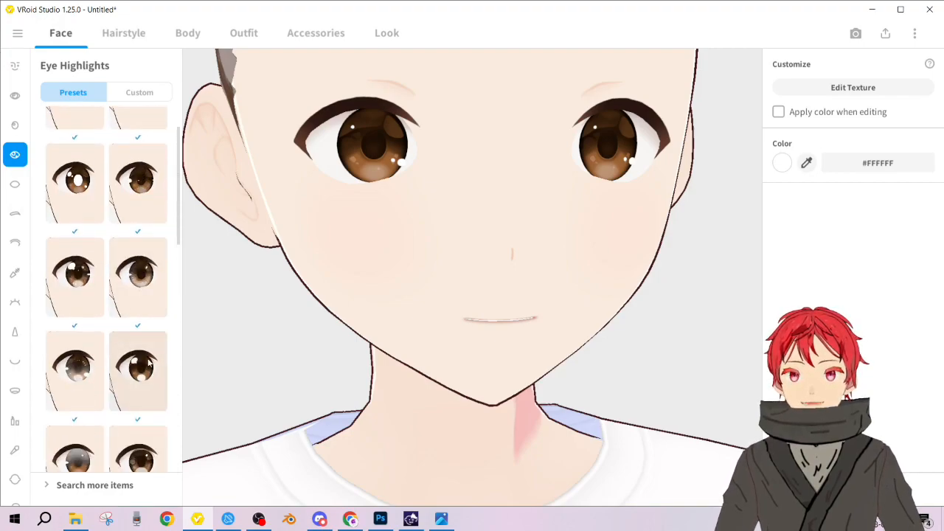
left_click(68, 155)
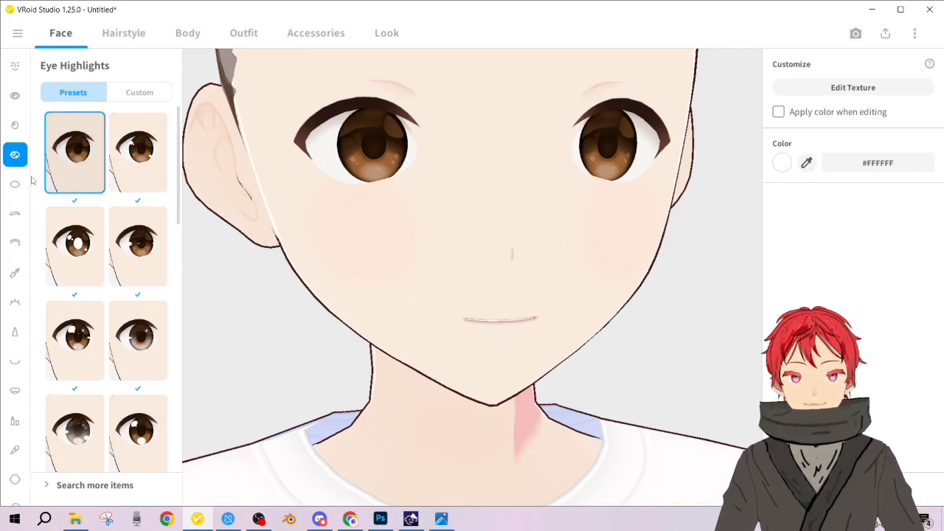
- Apply the brown custom iris item named Irises to the model
left_click(15, 126)
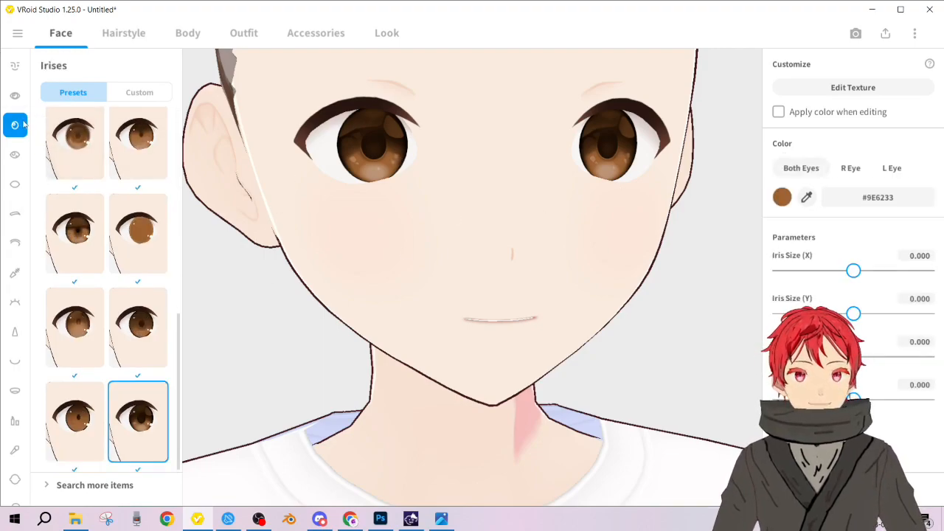
left_click(127, 93)
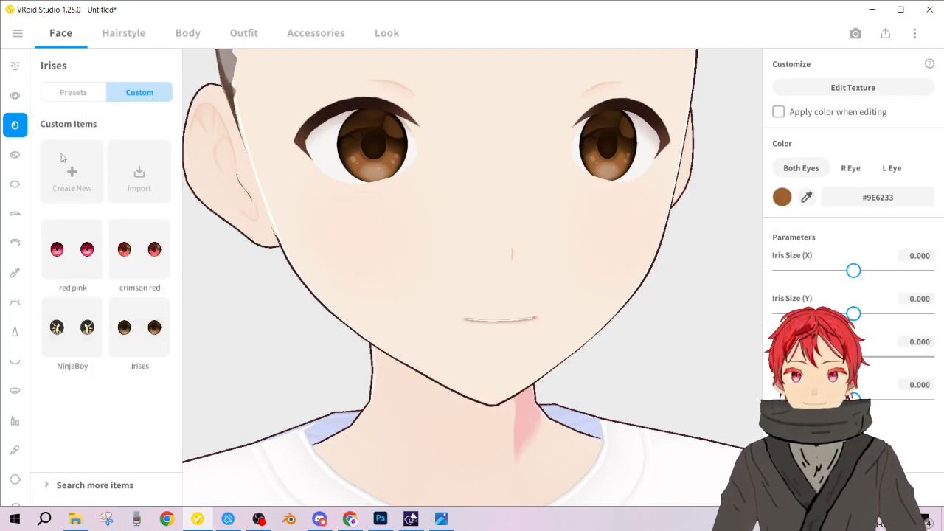
left_click(161, 336)
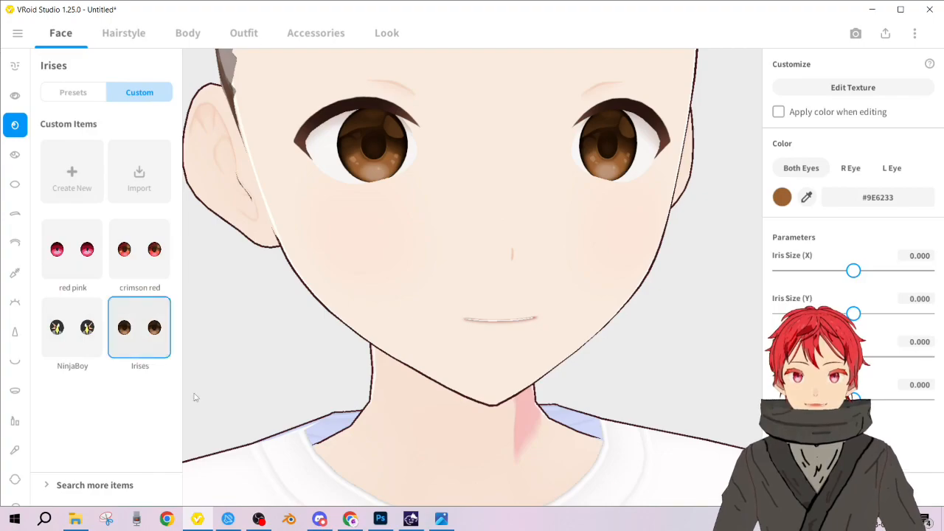
- Rename the custom iris item Irises to Koshi, checking the spelling against the reference folder
right_click(169, 347)
left_click(214, 353)
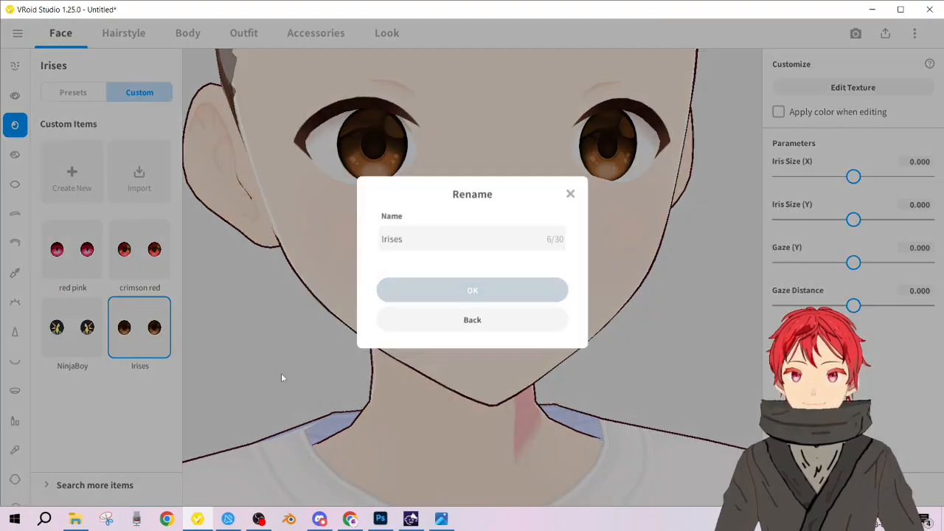
left_click(469, 235)
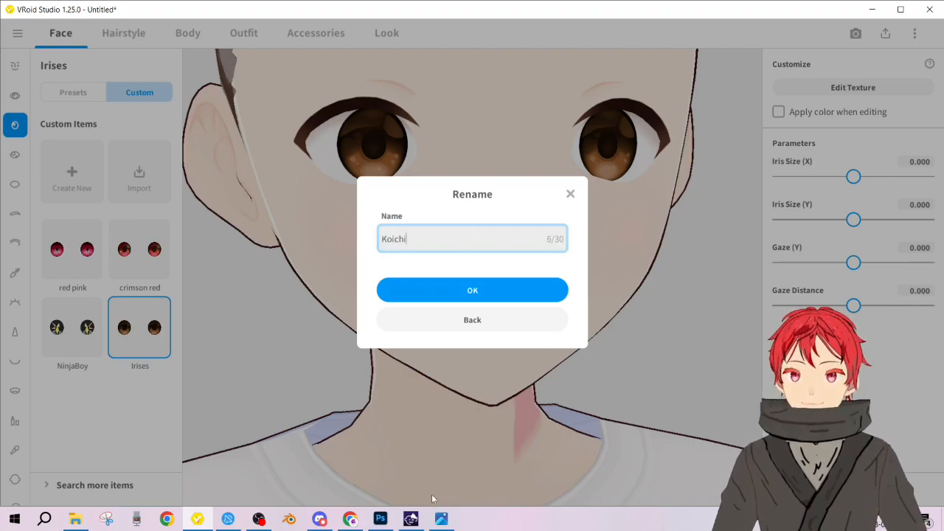
left_click(442, 518)
left_click(442, 519)
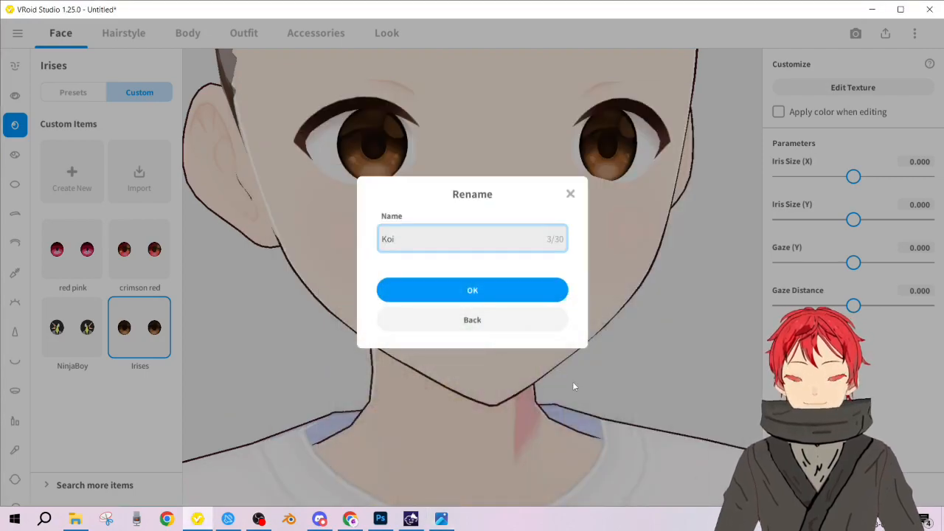
left_click(75, 519)
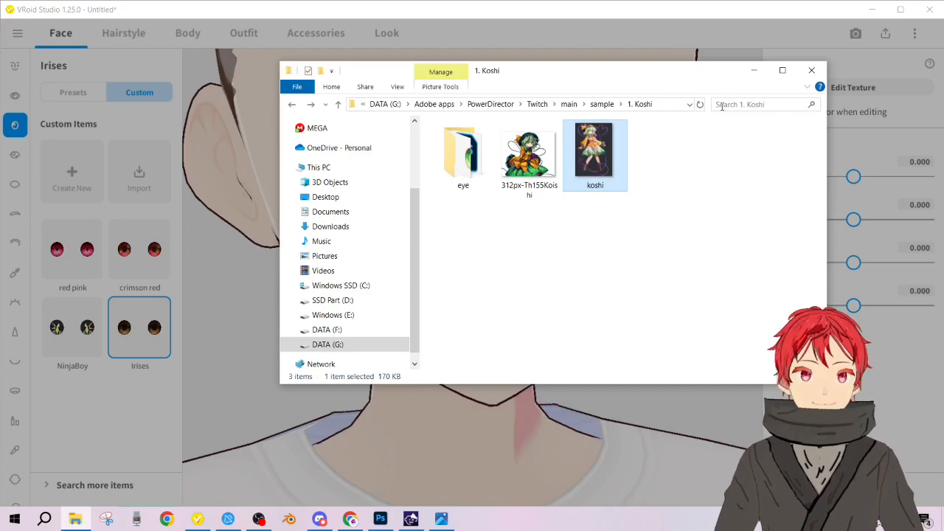
left_click(754, 70)
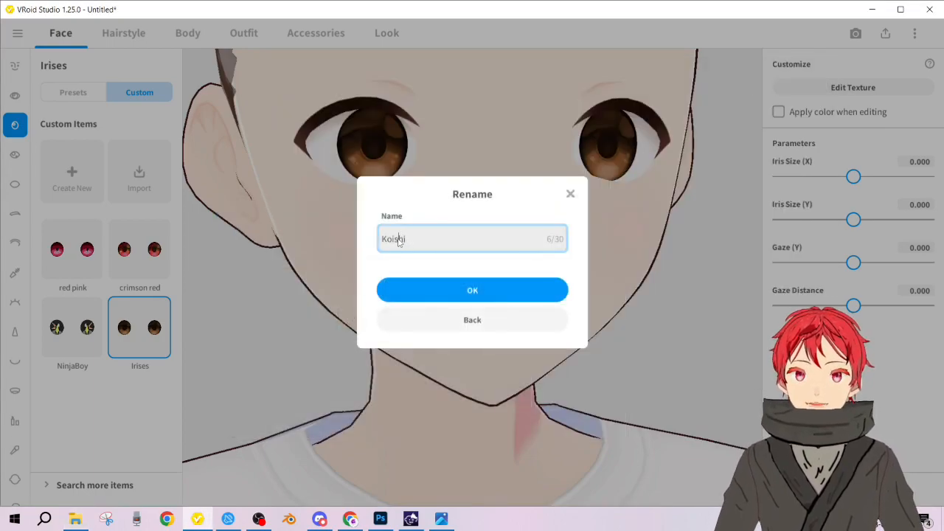
left_click(502, 287)
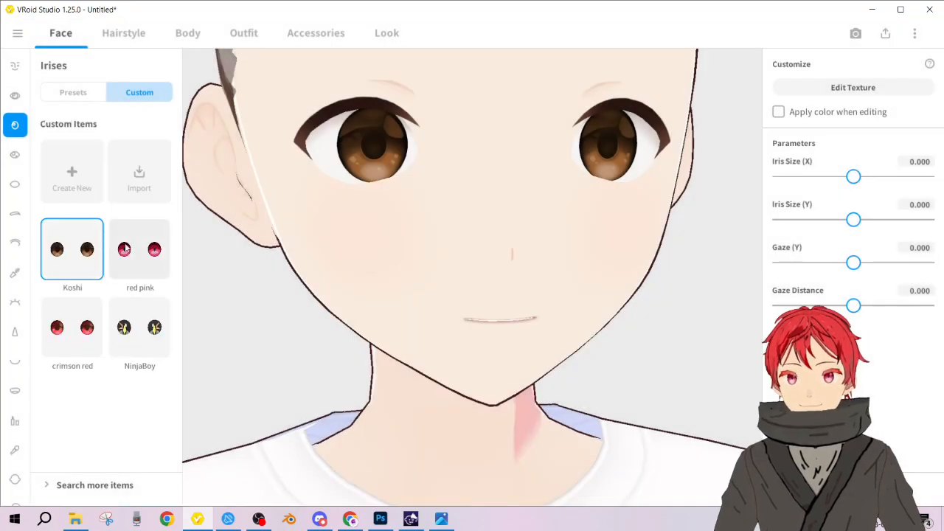
- Open the Koshi iris texture for editing and inspect the Default Design layer up close
left_click(876, 87)
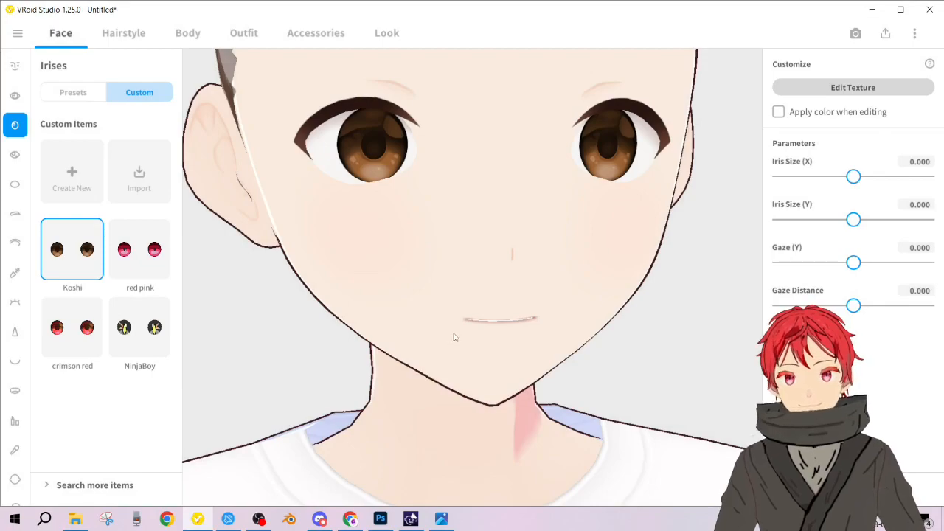
scroll(557, 254, "up", 3)
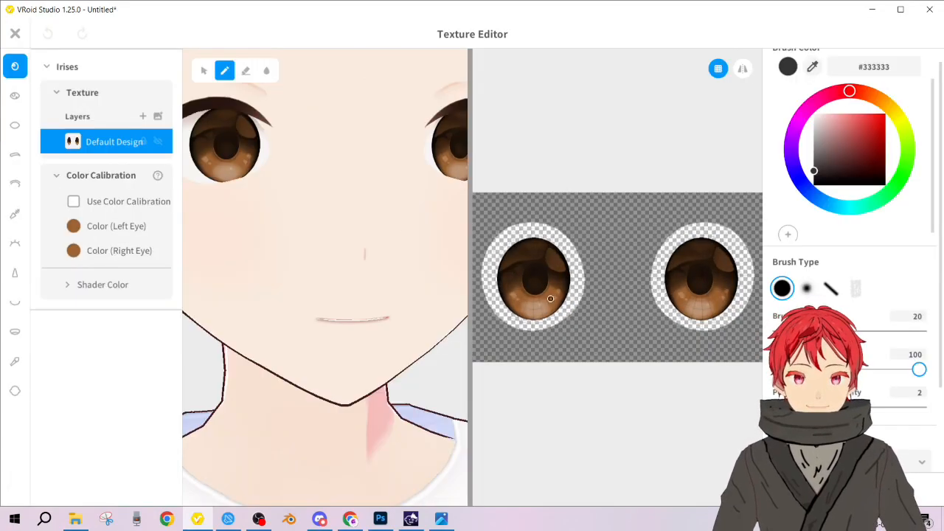
scroll(504, 244, "down", 2)
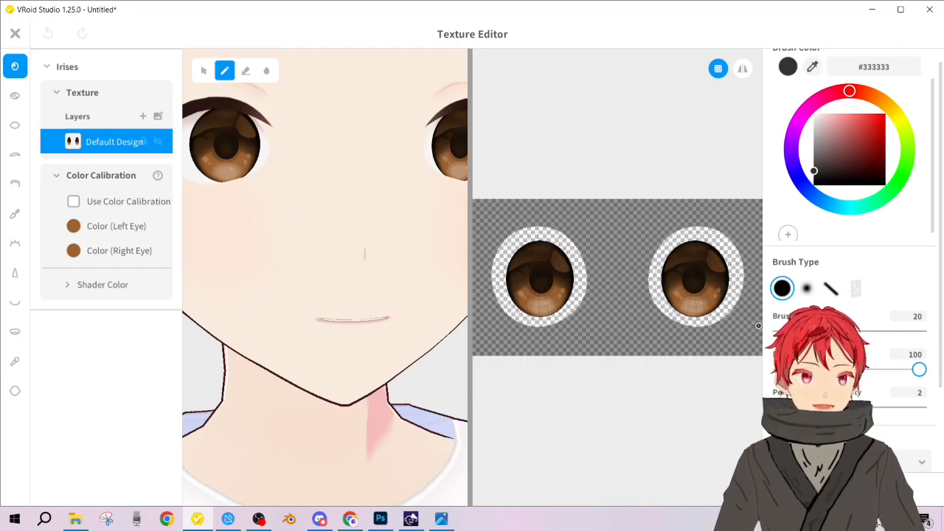
scroll(587, 277, "up", 3)
scroll(583, 274, "down", 3)
scroll(579, 262, "up", 1)
scroll(579, 262, "down", 1)
scroll(578, 262, "up", 1)
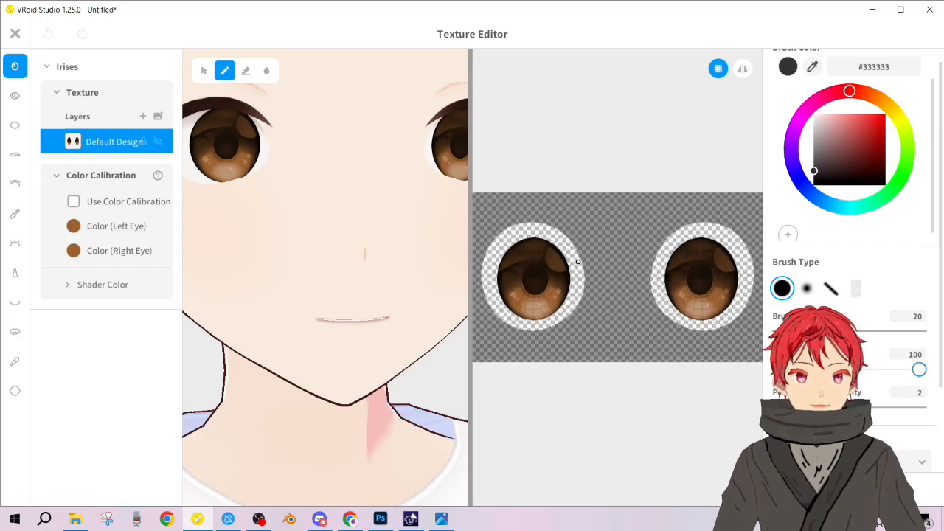
scroll(579, 262, "up", 1)
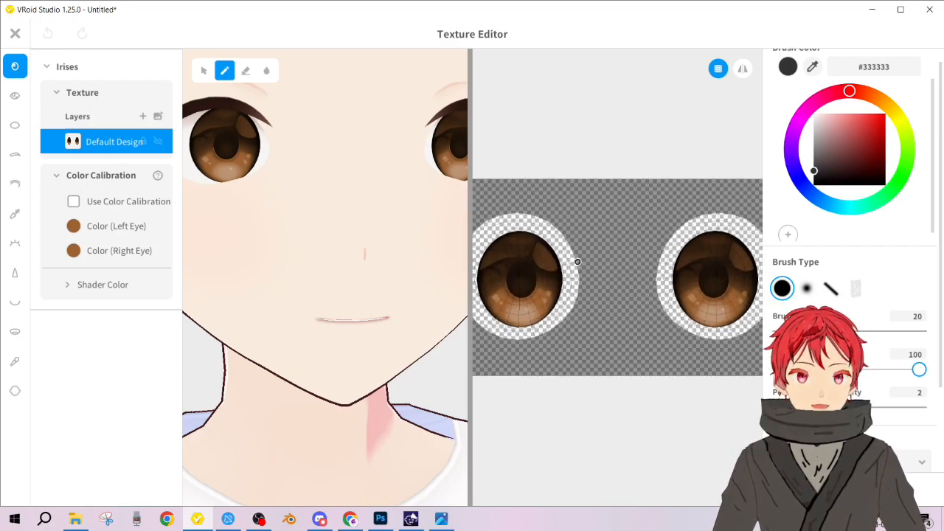
- Export the Default Design iris layer as a PNG image named layer into the eye folder inside 1. Koshi
right_click(111, 145)
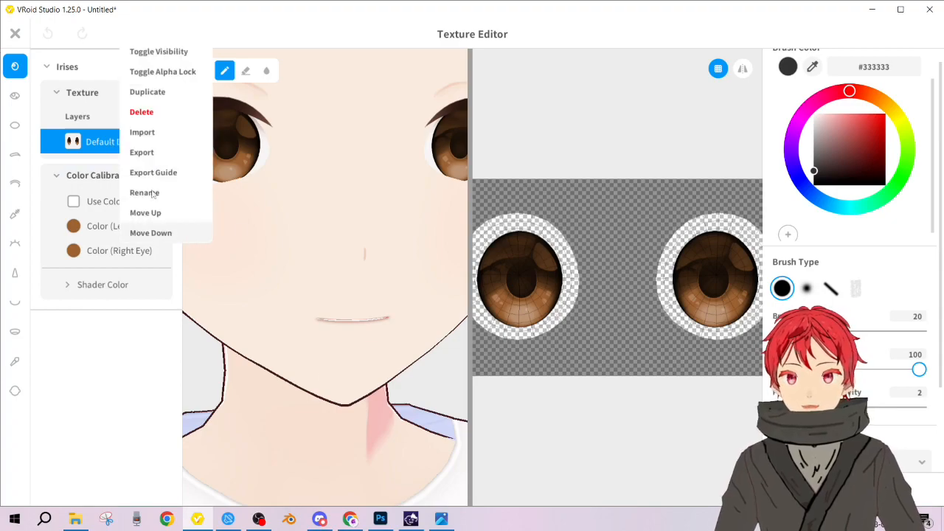
left_click(177, 150)
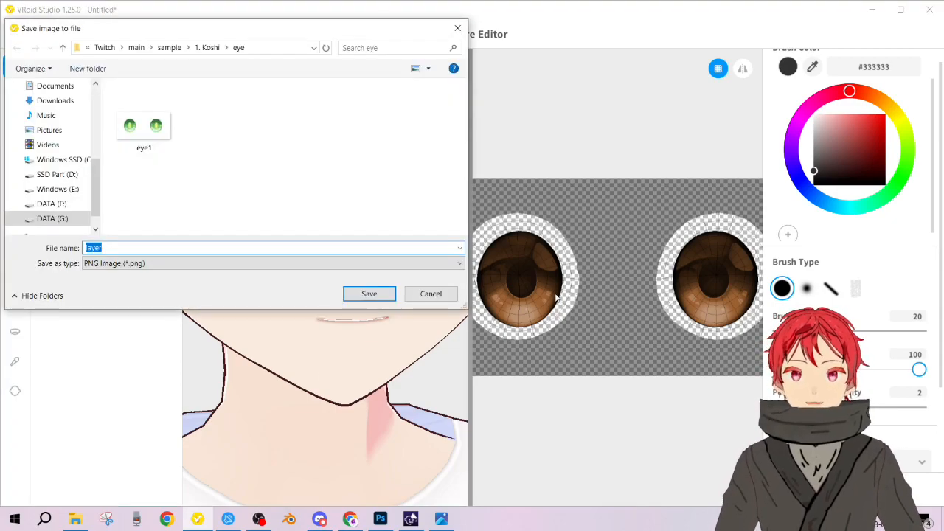
left_click(210, 48)
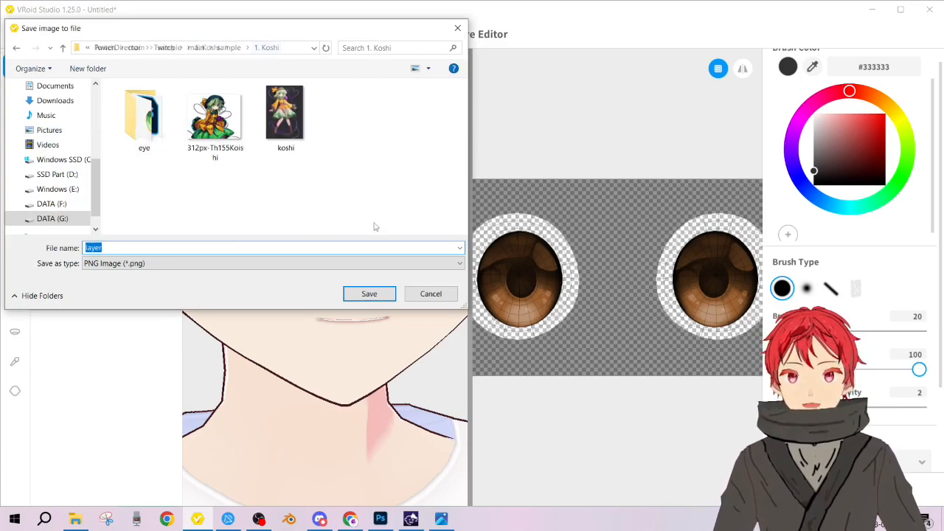
double_click(167, 140)
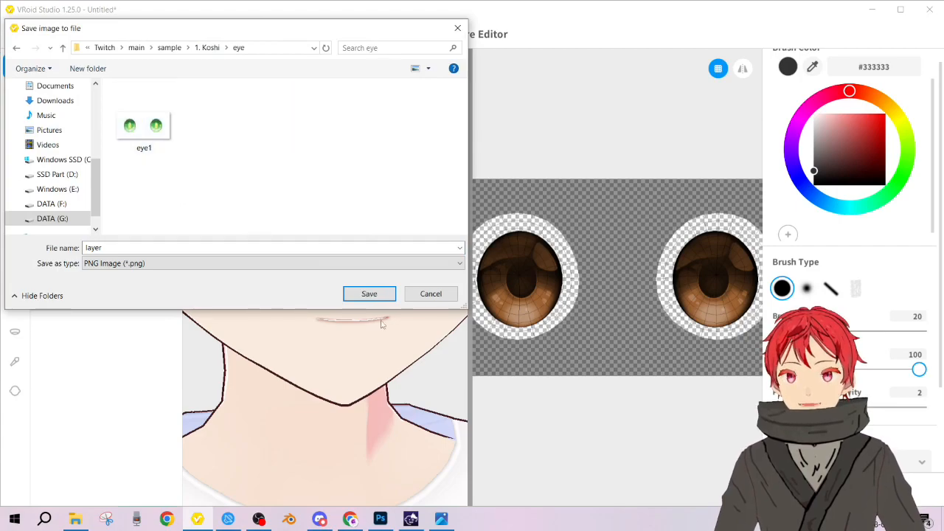
left_click(369, 293)
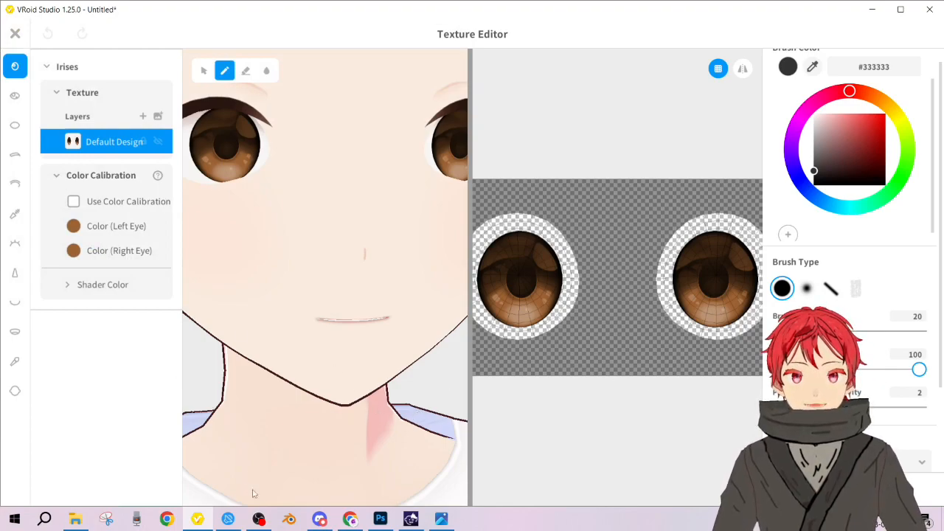
- Switch to Photoshop, open the exported layer.png from the eye folder inside 1. Koshi, and activate the Move tool
left_click(261, 520)
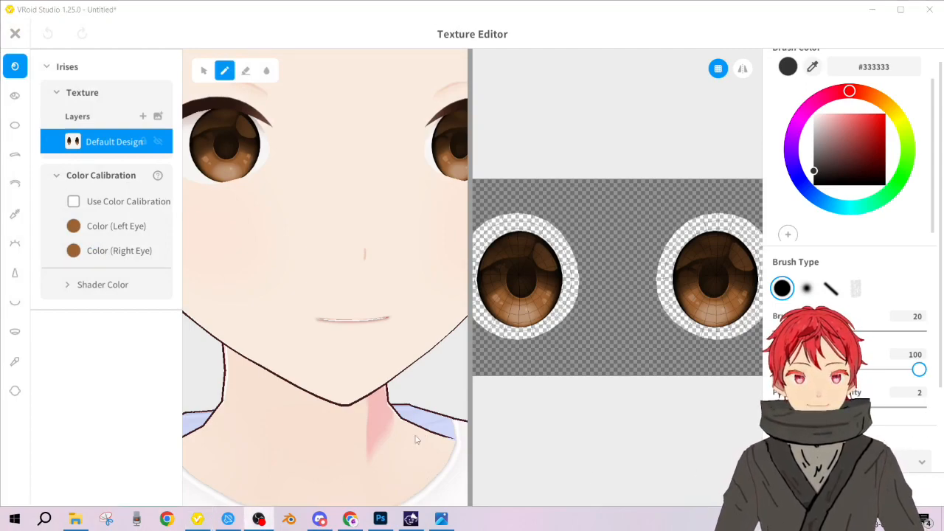
mouse_move(378, 526)
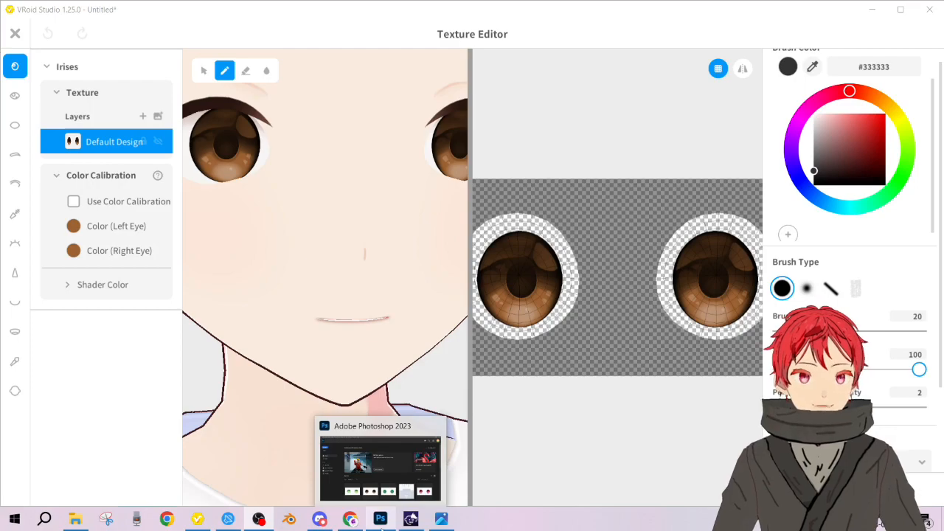
left_click(380, 521)
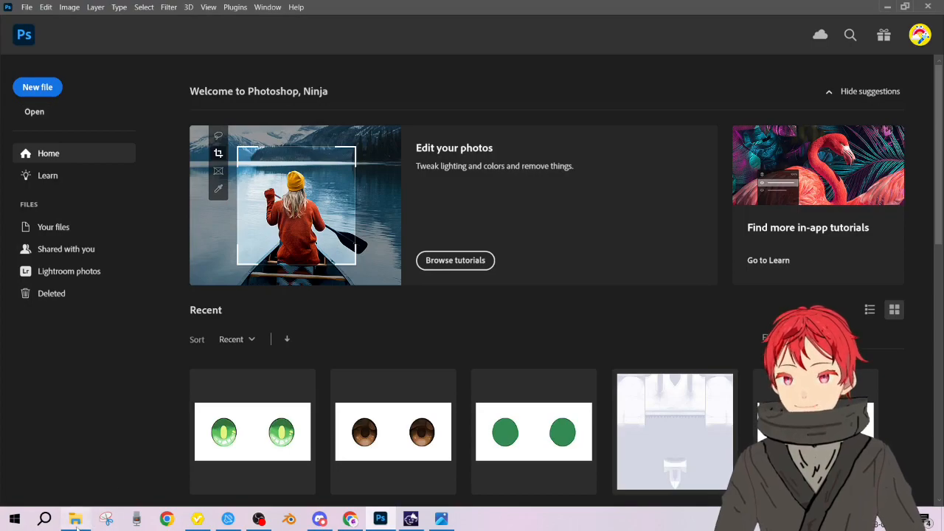
left_click(75, 519)
double_click(464, 155)
left_click(606, 151)
left_click_drag(606, 152, 185, 253)
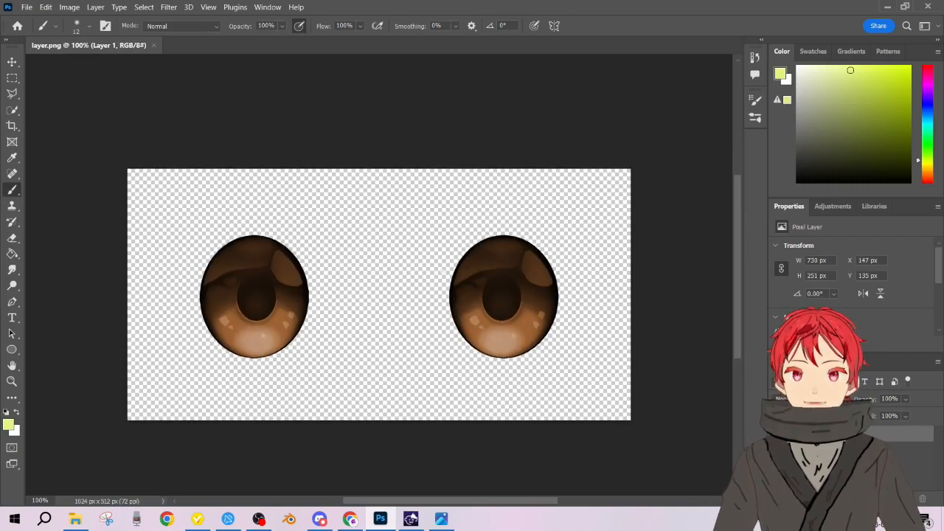
left_click(11, 64)
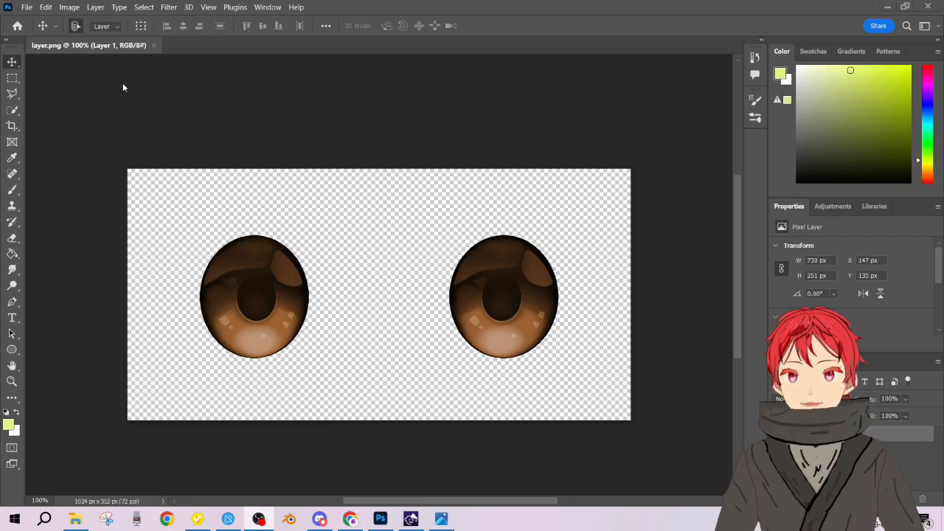
- Activate the Brush tool and set up vertical paint symmetry with the axis centred between the two irises
left_click(16, 196)
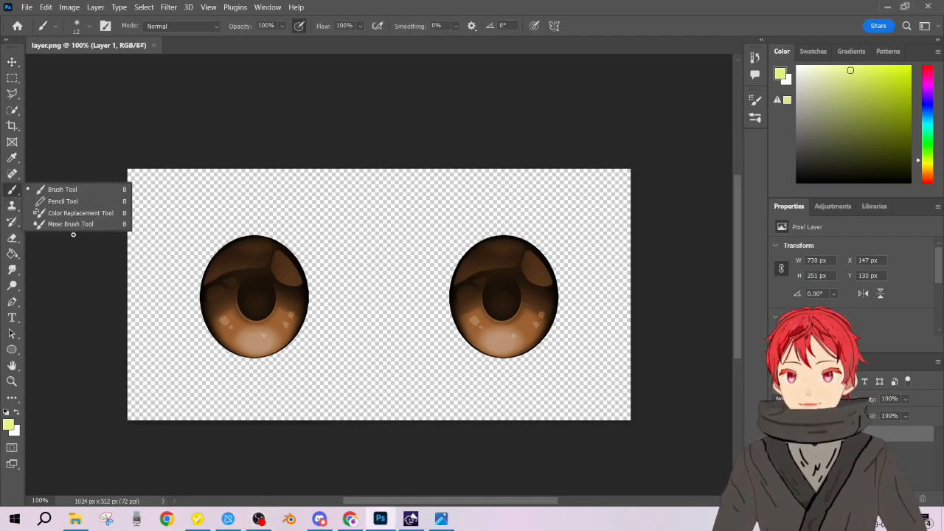
left_click(51, 189)
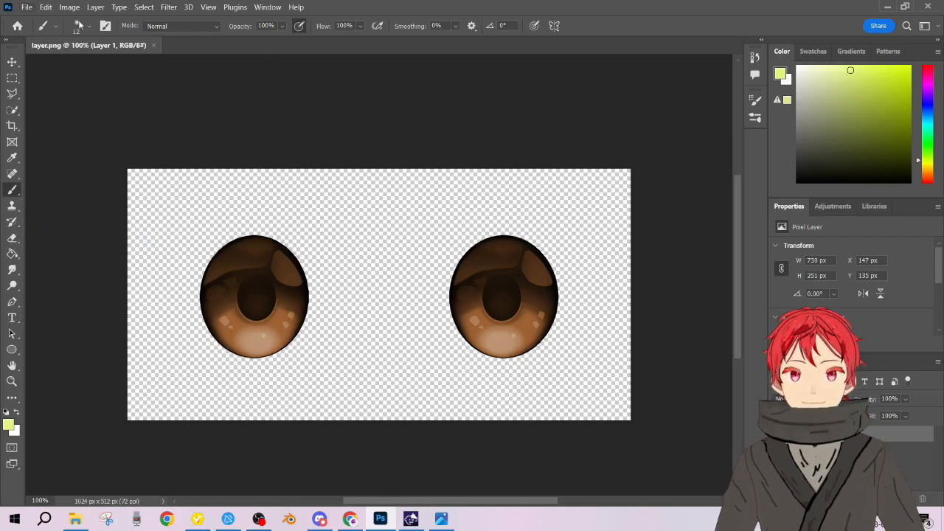
left_click(549, 26)
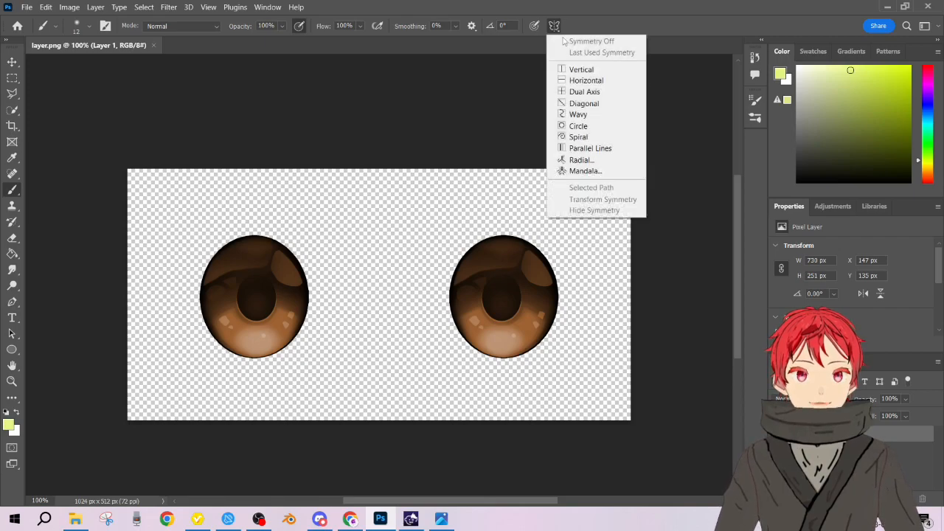
left_click(604, 73)
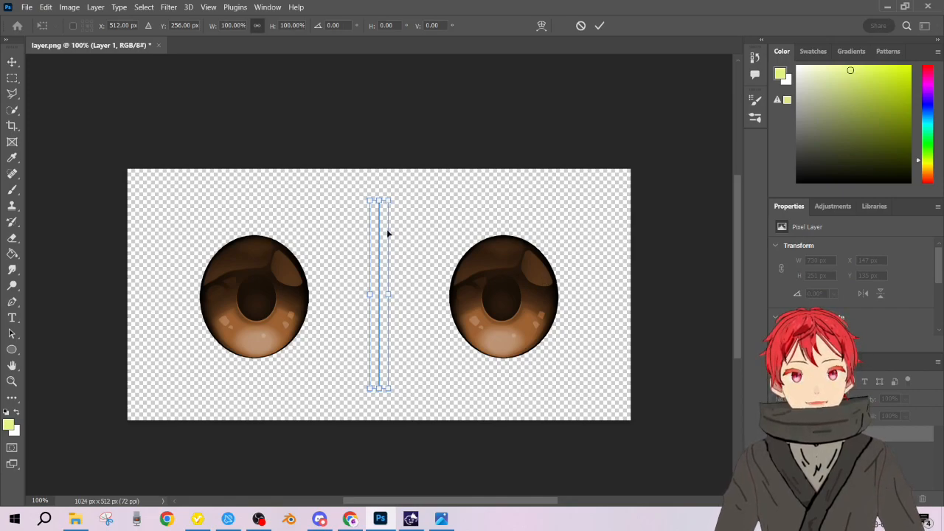
left_click(14, 191)
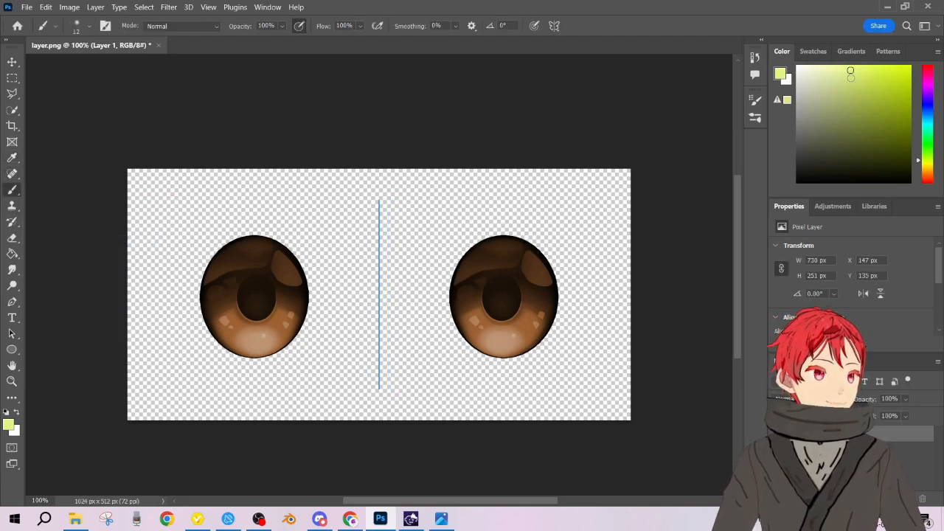
- Test the mirrored brush with olive green strokes over the left iris, and undo them
left_click(857, 114)
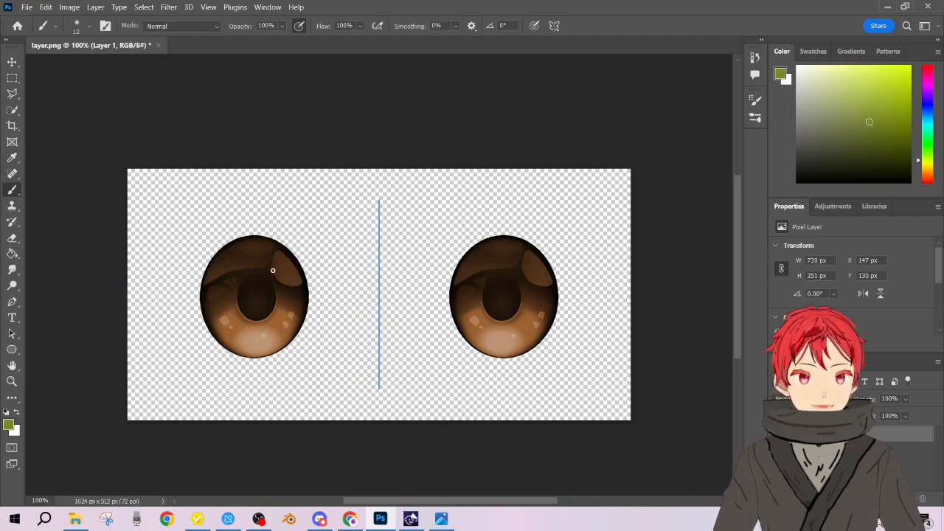
mouse_move(269, 285)
left_mouse_down()
mouse_move(282, 311)
mouse_move(238, 314)
mouse_move(278, 338)
mouse_move(262, 313)
mouse_move(280, 301)
mouse_move(269, 271)
mouse_move(254, 293)
mouse_move(258, 308)
mouse_move(268, 305)
mouse_move(248, 323)
left_mouse_up()
left_click_drag(244, 291, 240, 292)
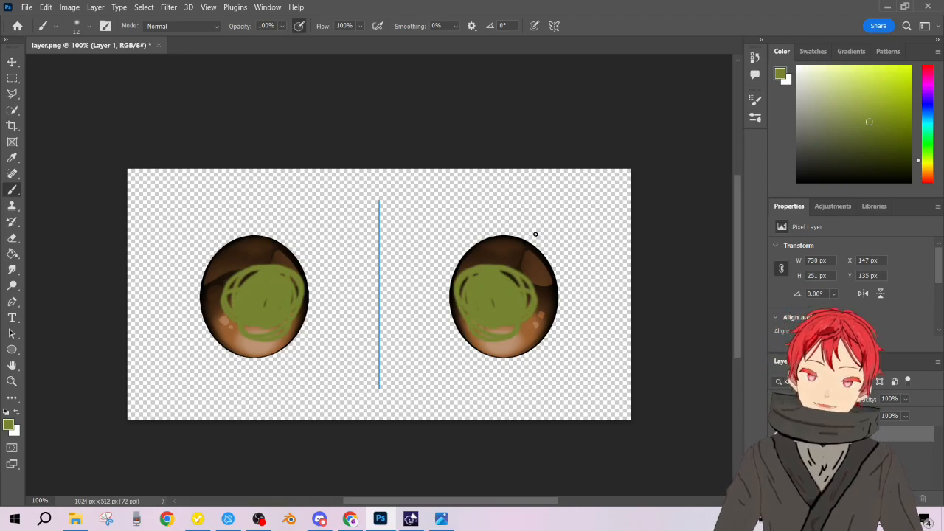
key("ctrl+z")
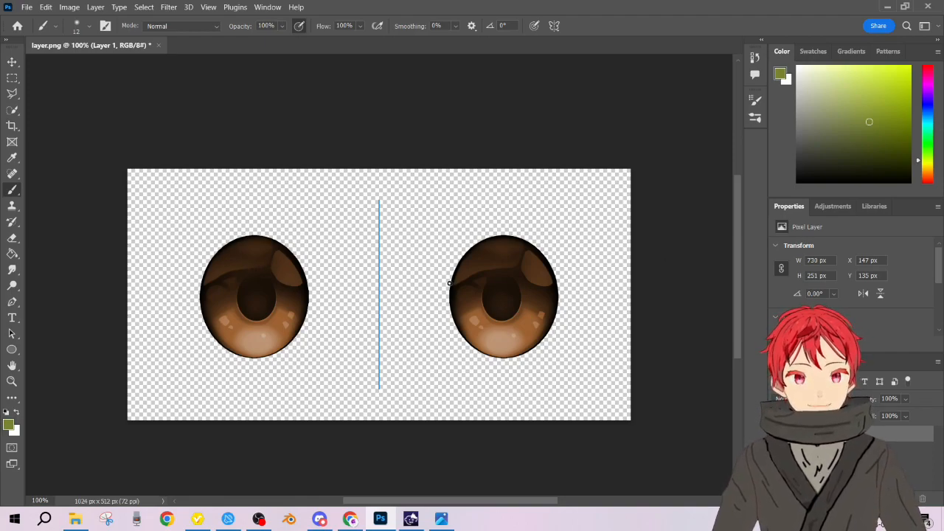
- Examine the eye colours up close in the reference image koshi.PNG, and put the image away
left_click(441, 519)
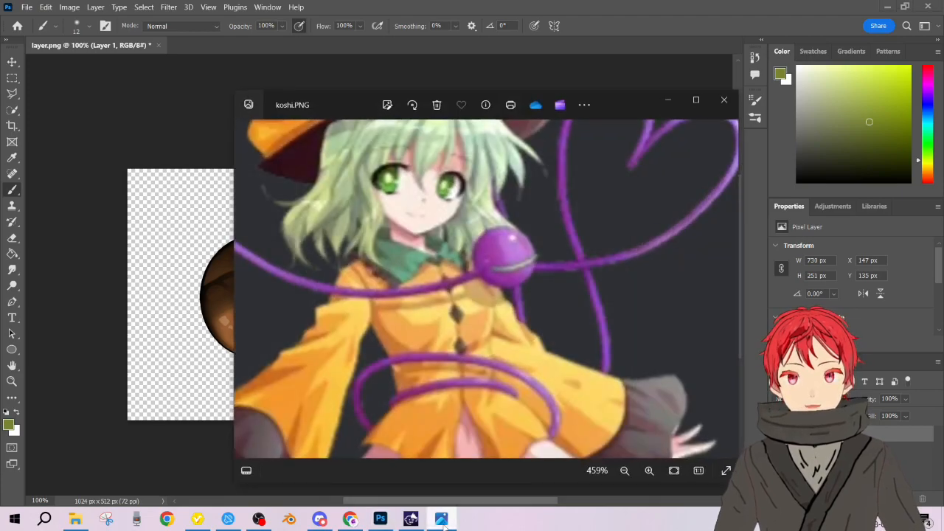
scroll(369, 182, "up", 8)
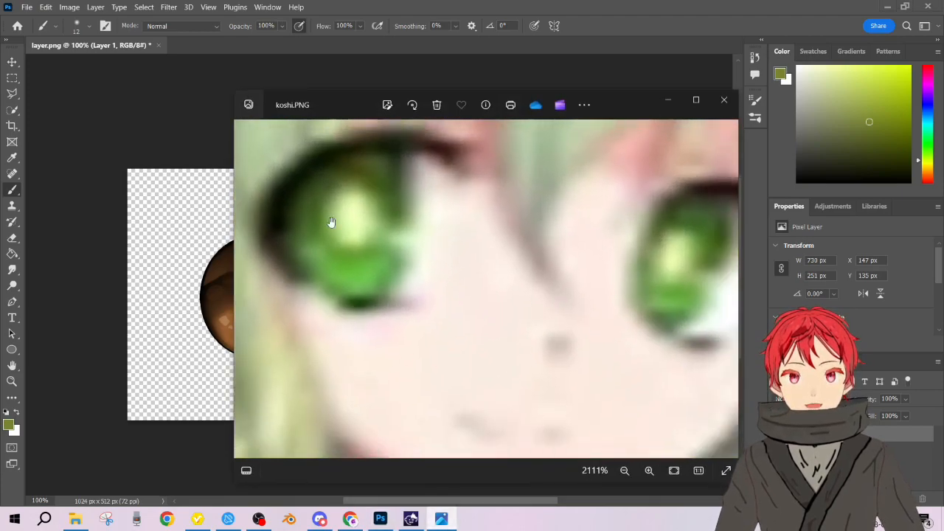
left_click(668, 101)
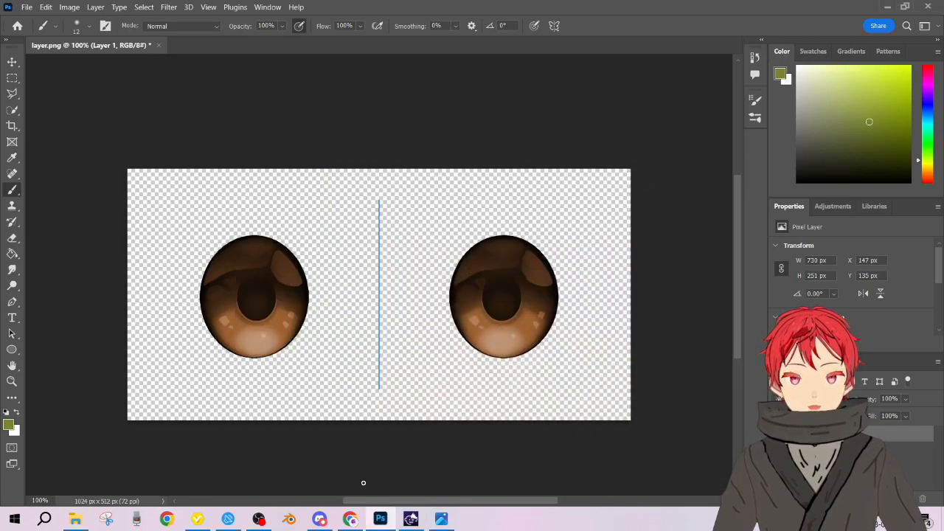
- Switch to Chrome and load the Piskel sprite editor at piskelapp.com/p/create/sprite in the image search tab
left_click(357, 518)
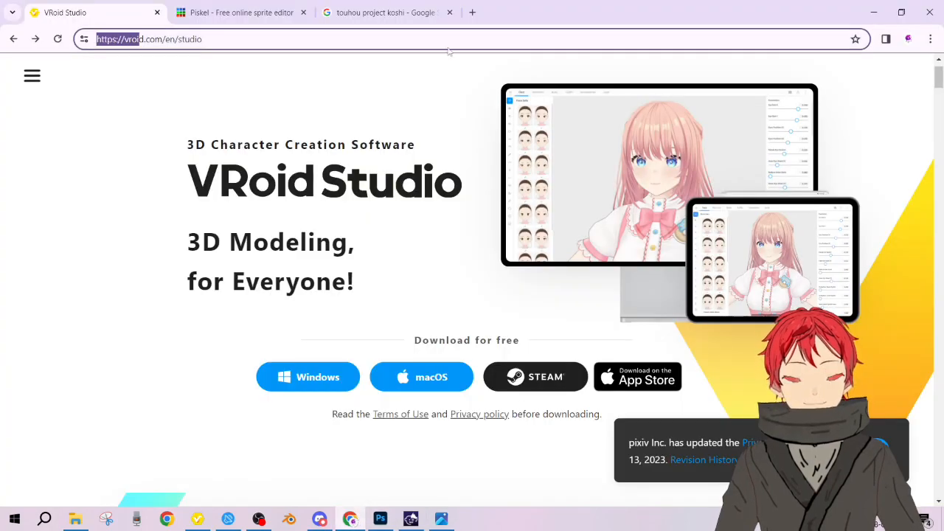
left_click(399, 12)
left_click(428, 39)
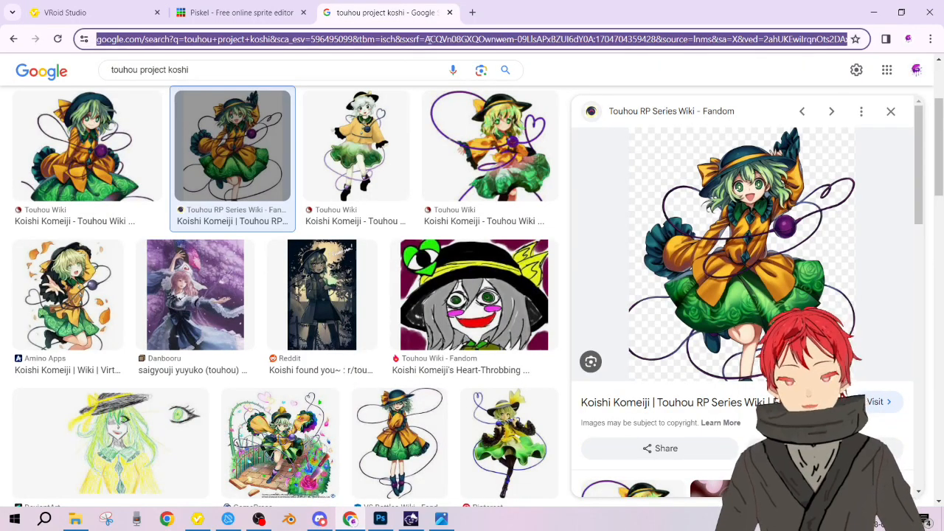
type("pis")
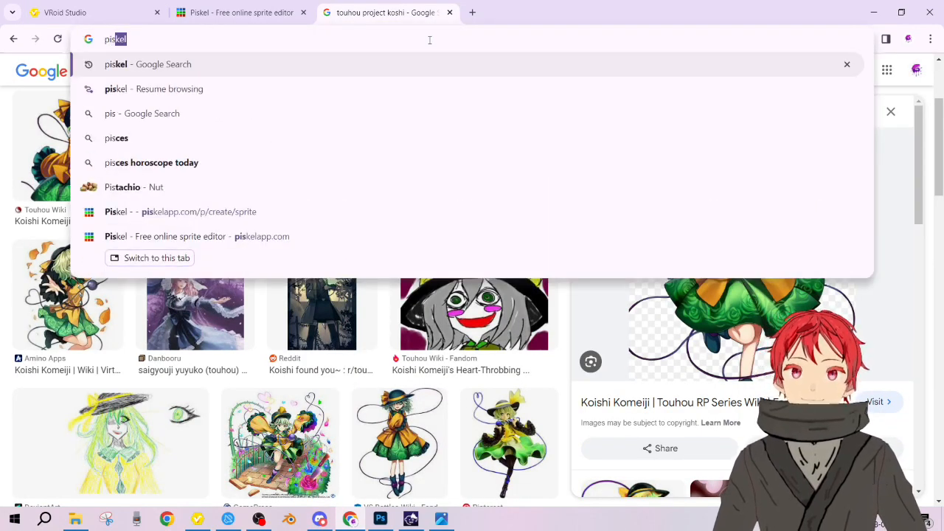
key("Down")
key("Down")
key("Down")
key("Down")
key("Down")
key("Down")
key("Return")
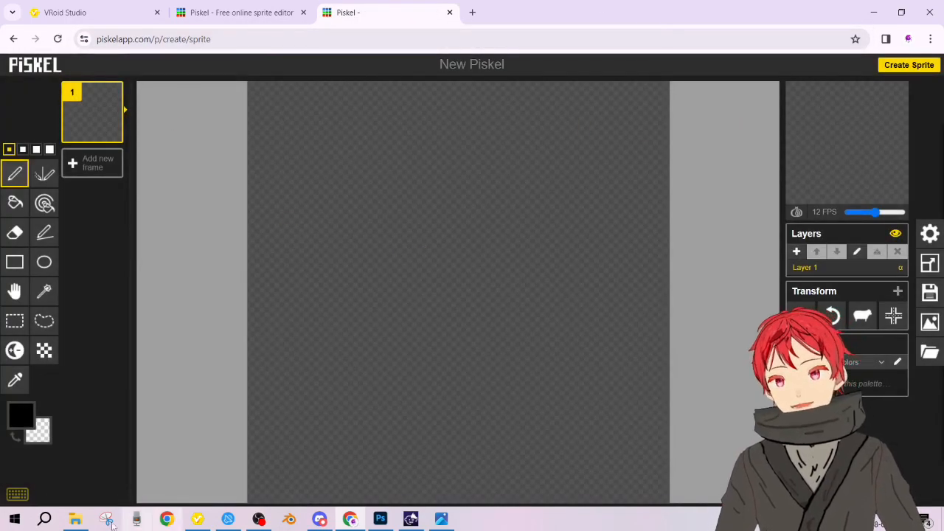
- Import koshi.PNG from the 1. Koshi folder into Piskel as a single 308 x 448 image, replacing the current animation
left_click(76, 521)
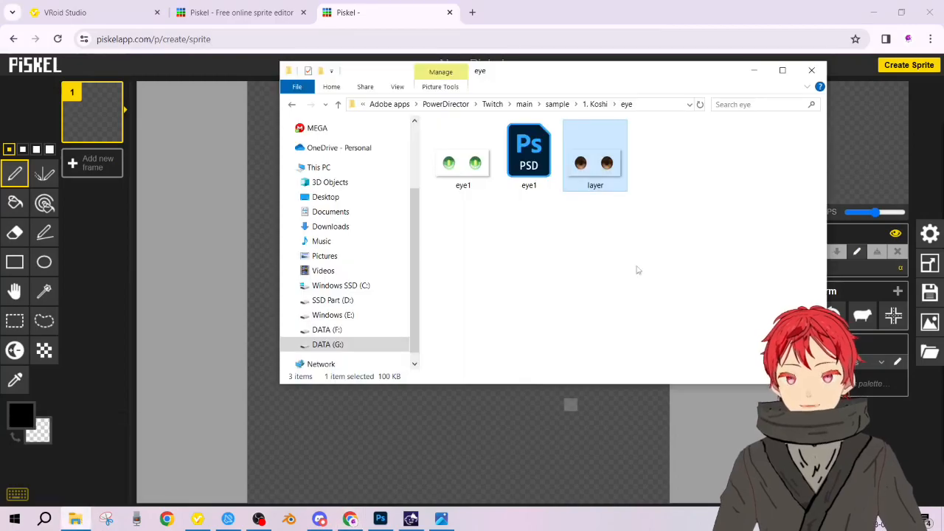
left_click(597, 104)
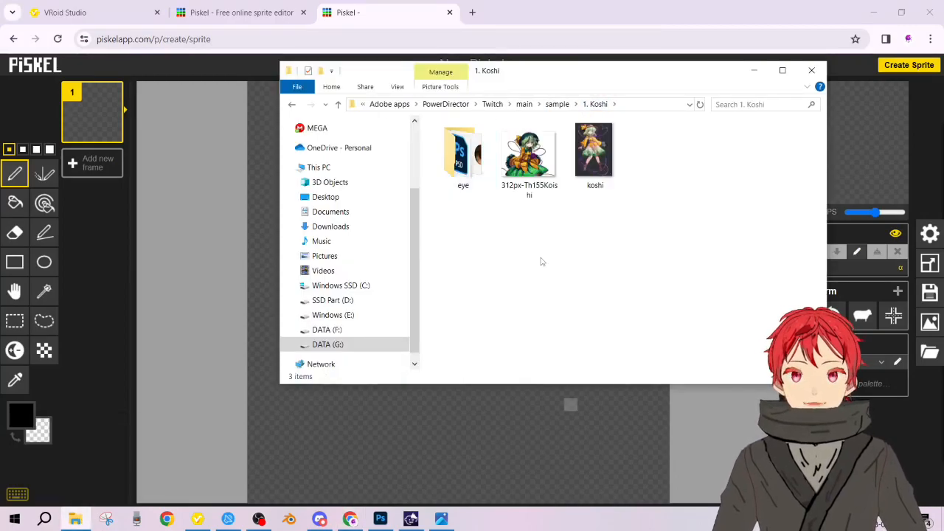
left_click(528, 193)
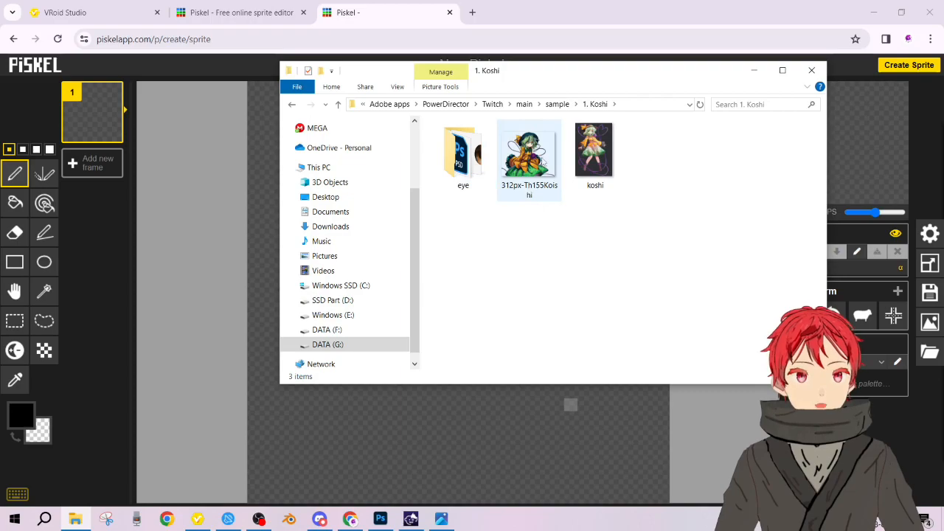
left_click(602, 184)
left_click_drag(610, 173, 442, 445)
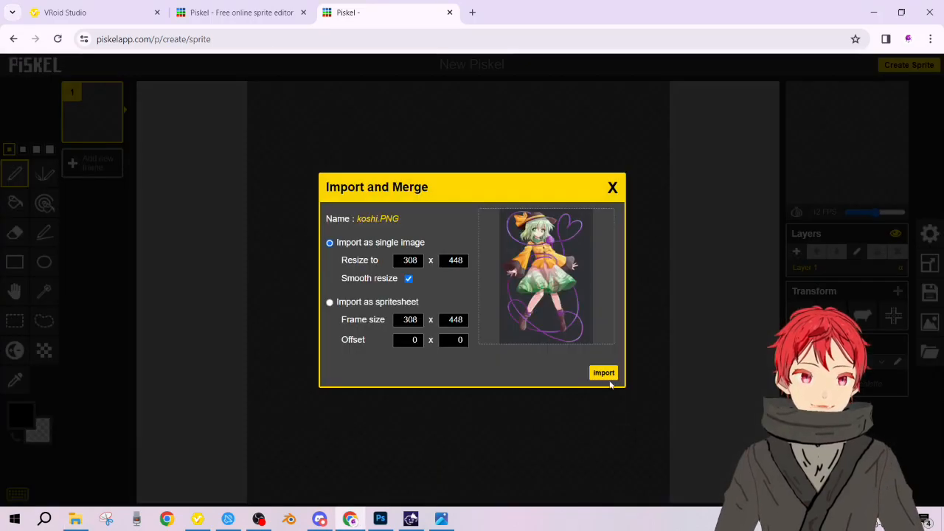
left_click(603, 373)
left_click(526, 130)
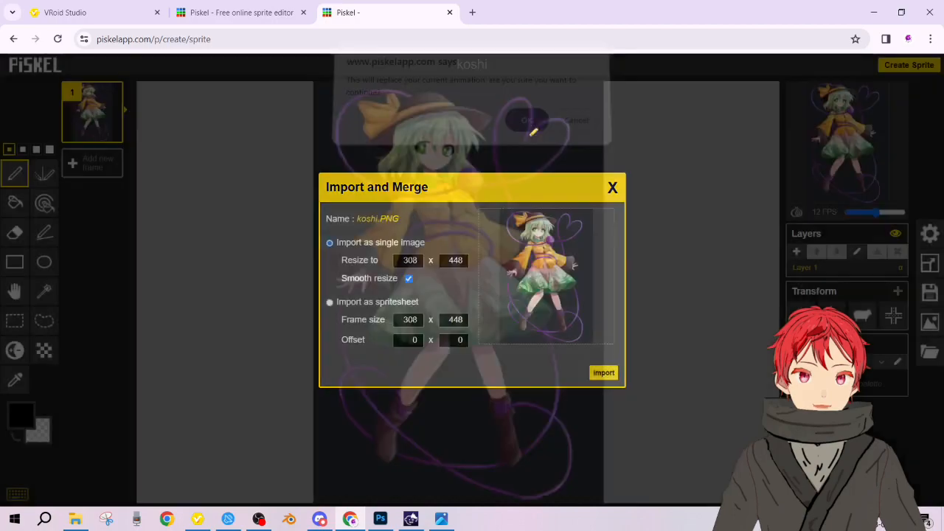
- Sample the dark green of the character's left-hand iris as the primary colour with the Color picker
scroll(234, 275, "up", 5)
scroll(234, 275, "up", 2)
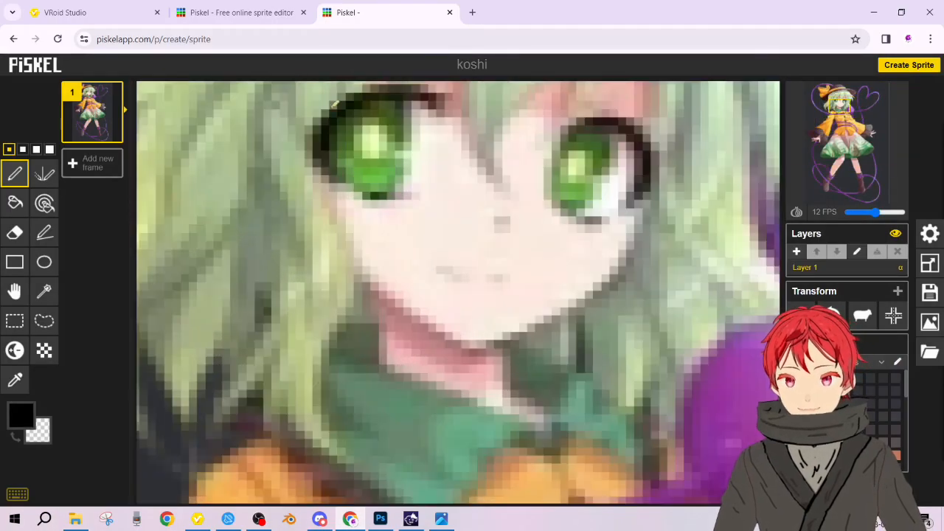
scroll(373, 221, "down", 2)
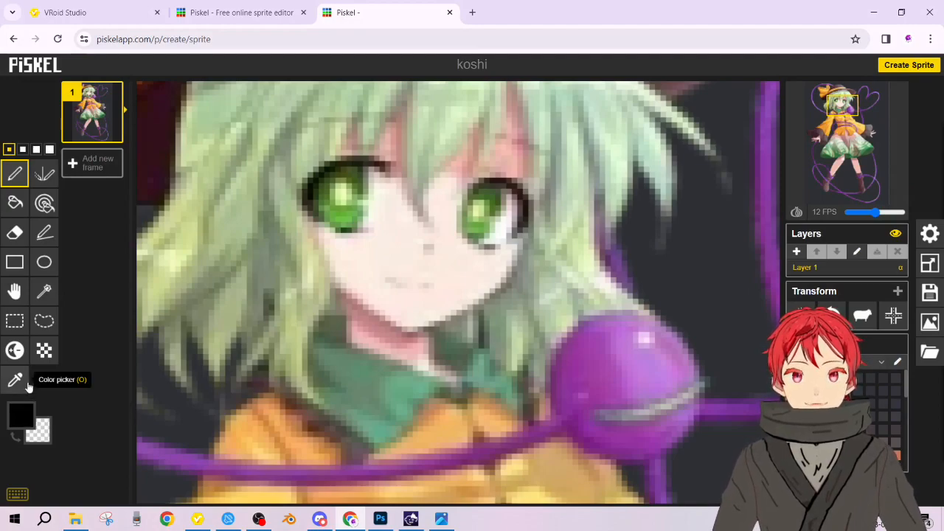
left_click(27, 385)
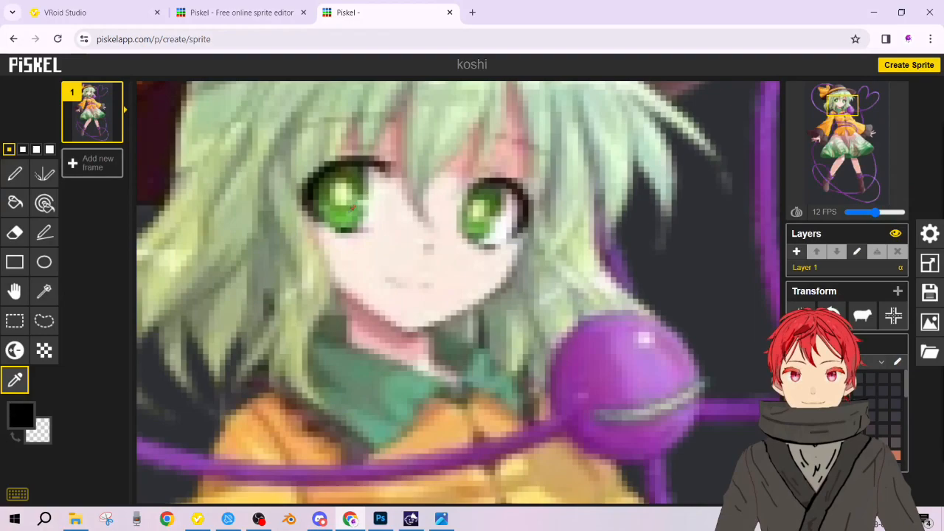
left_click(334, 187)
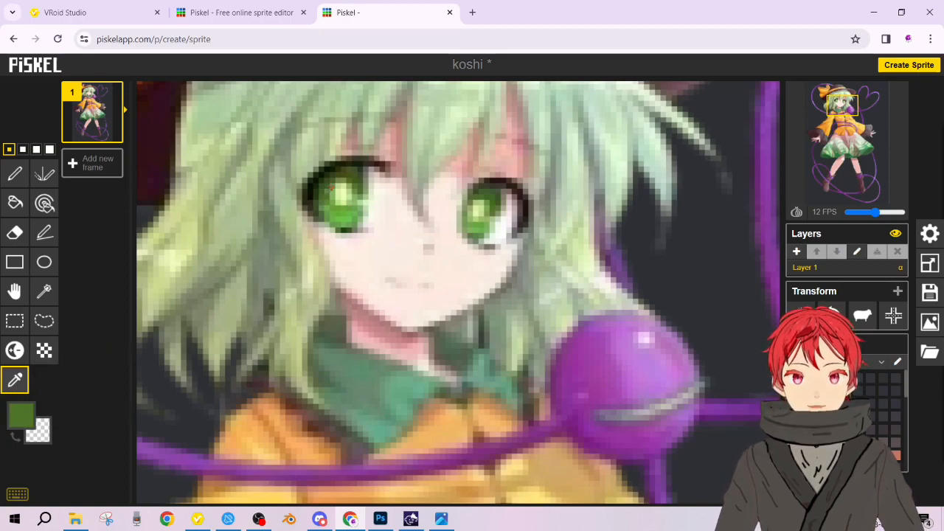
- Copy the hex code of the sampled primary colour
left_click(33, 422)
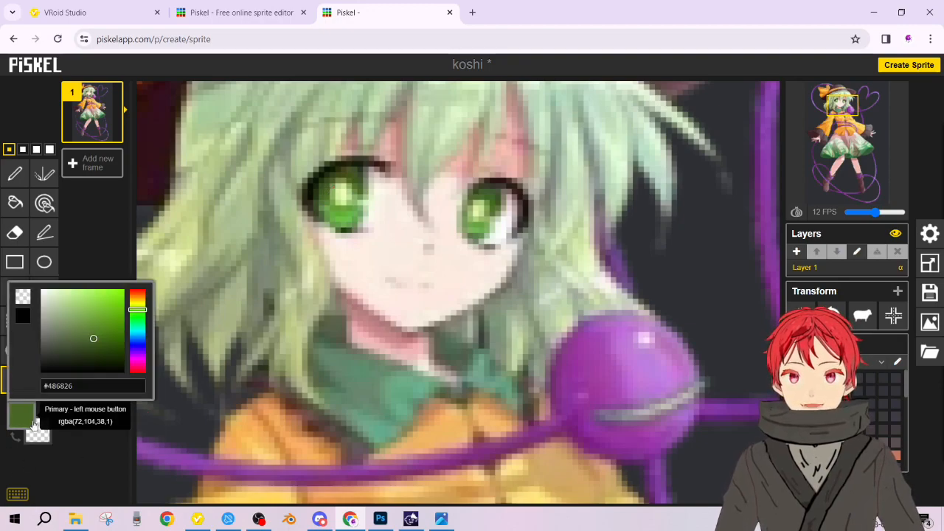
left_click(33, 425)
left_click(33, 424)
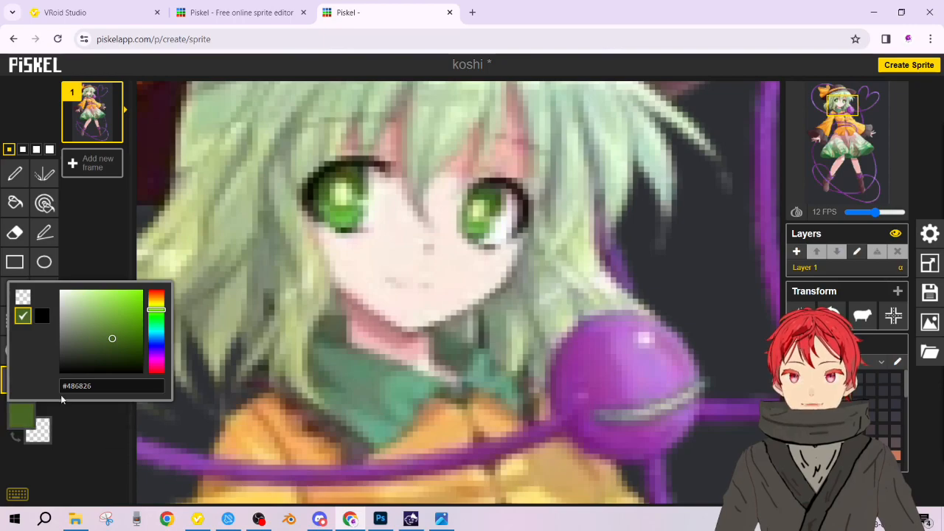
left_click(86, 386)
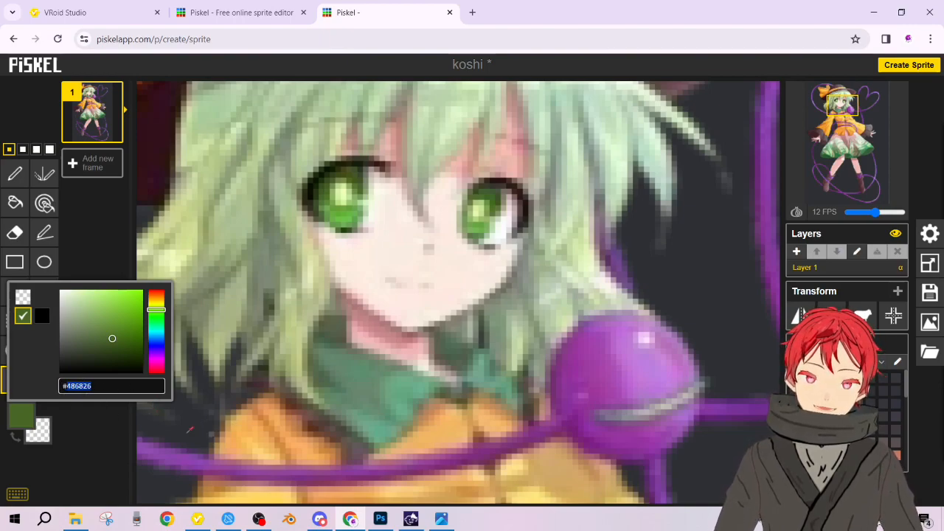
left_click(103, 417)
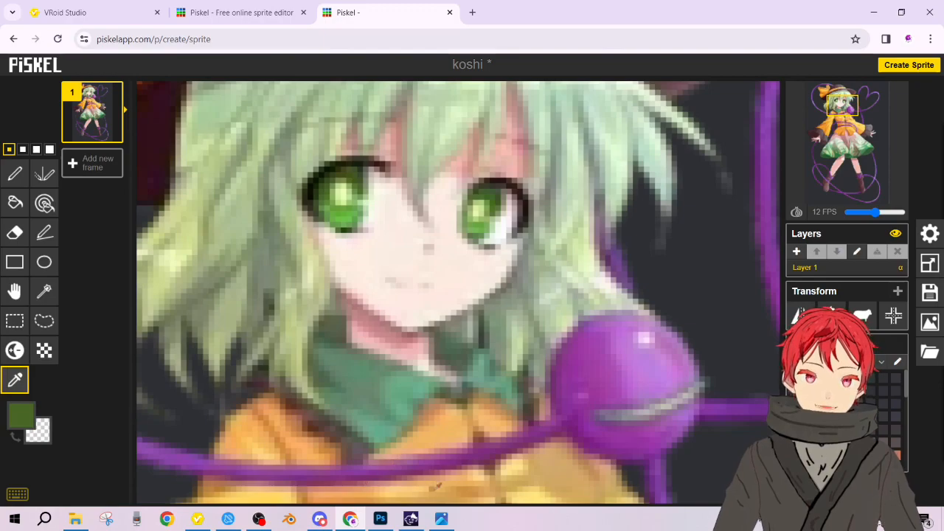
- Switch to Photoshop, set the foreground colour to #486826, and reactivate the Brush tool
left_click(198, 519)
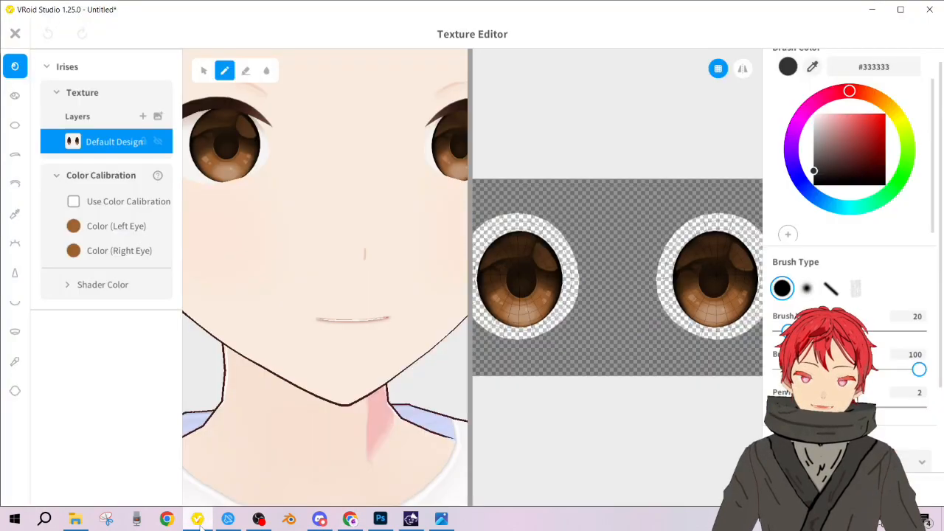
left_click(198, 518)
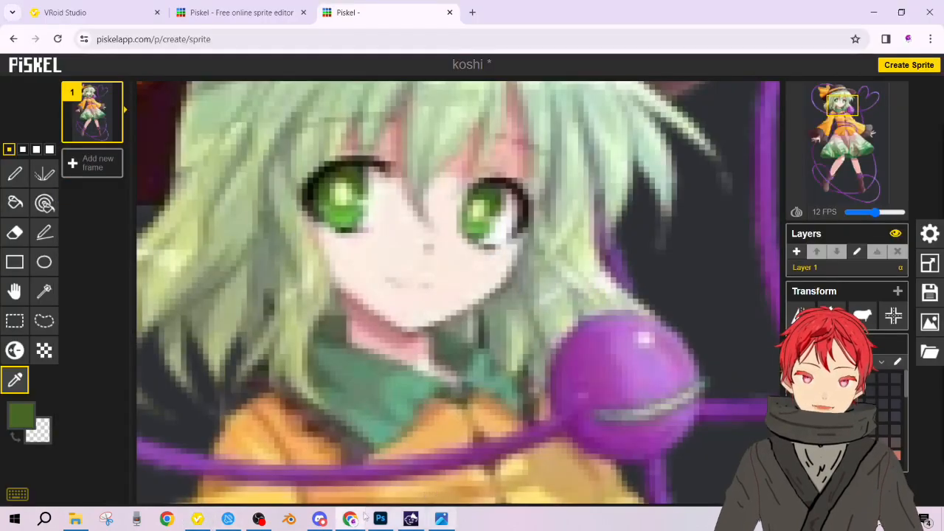
left_click(395, 519)
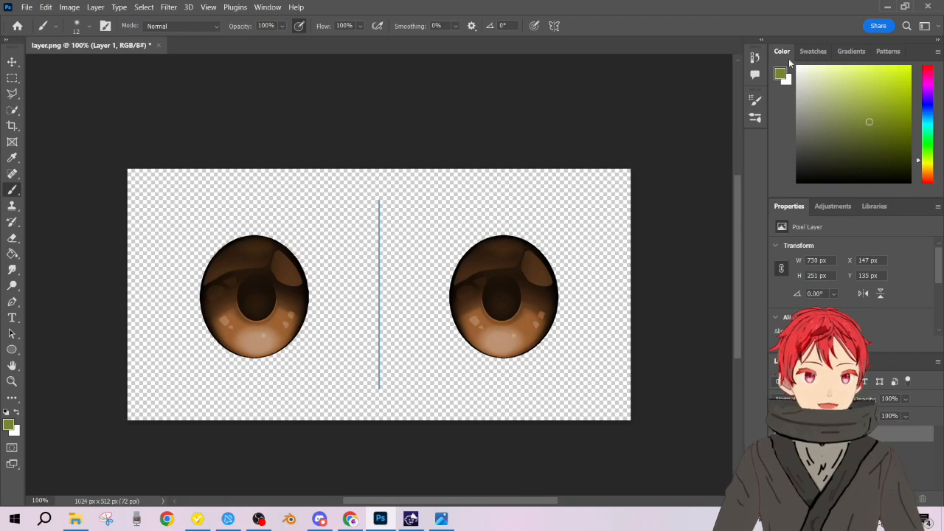
left_click(780, 73)
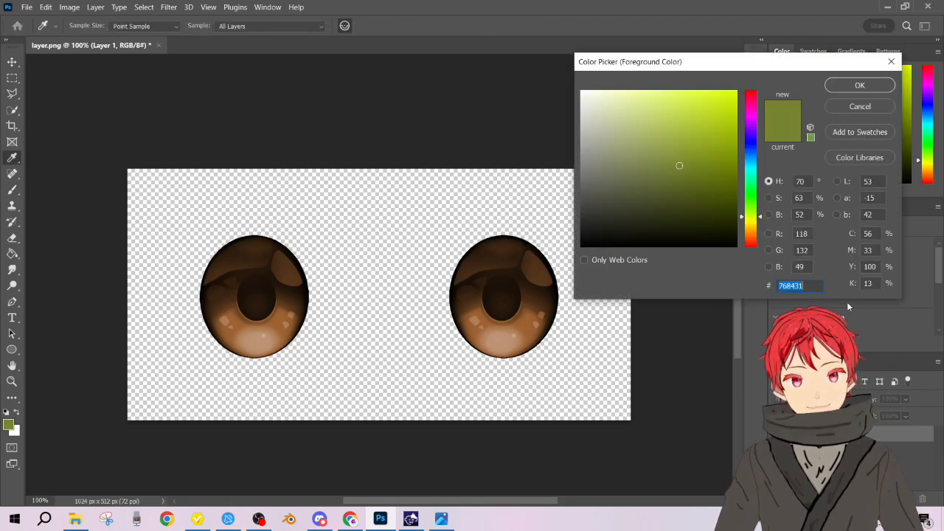
type("486826")
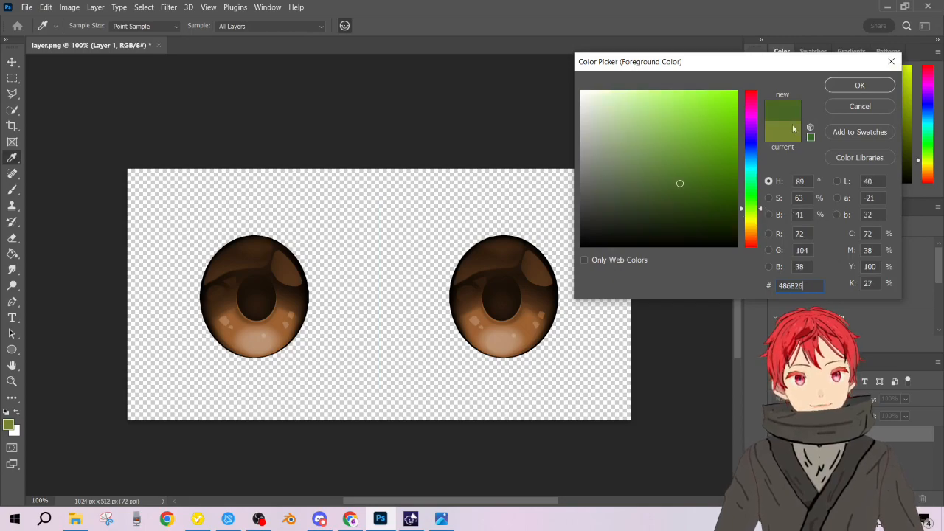
left_click(854, 84)
key("b")
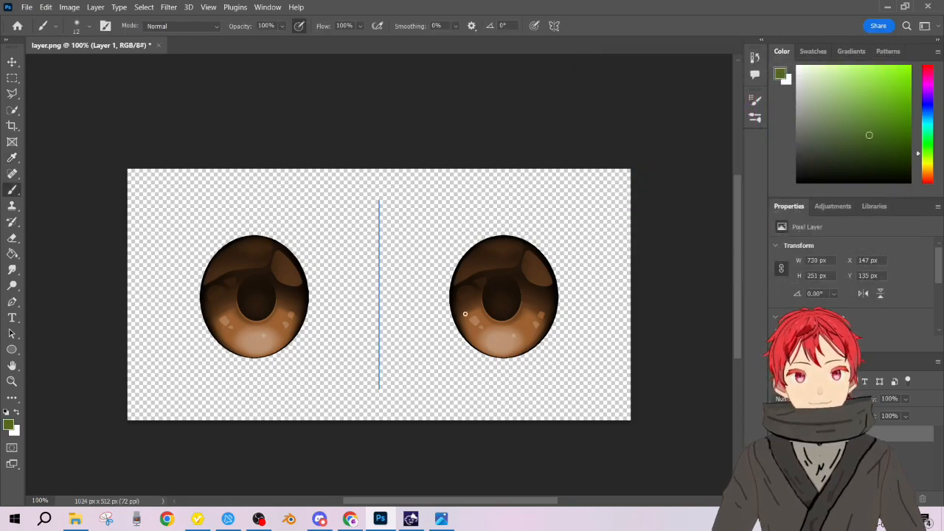
- Examine the green eyes in the koshi.PNG reference image for comparison with the enlarged iris texture
scroll(83, 61, "up", 1)
scroll(222, 182, "down", 4)
scroll(222, 182, "up", 7)
scroll(229, 192, "down", 4)
key("ctrl+plus")
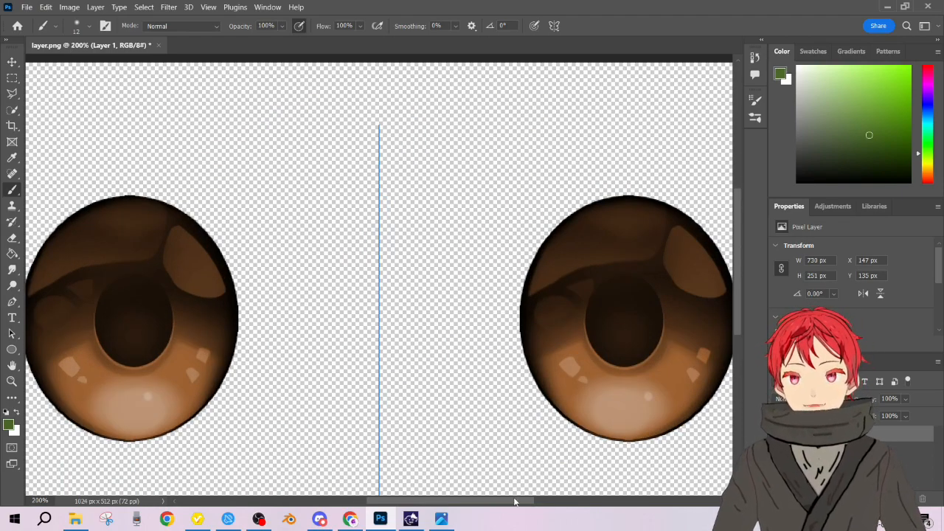
left_click_drag(515, 501, 494, 503)
left_click(444, 523)
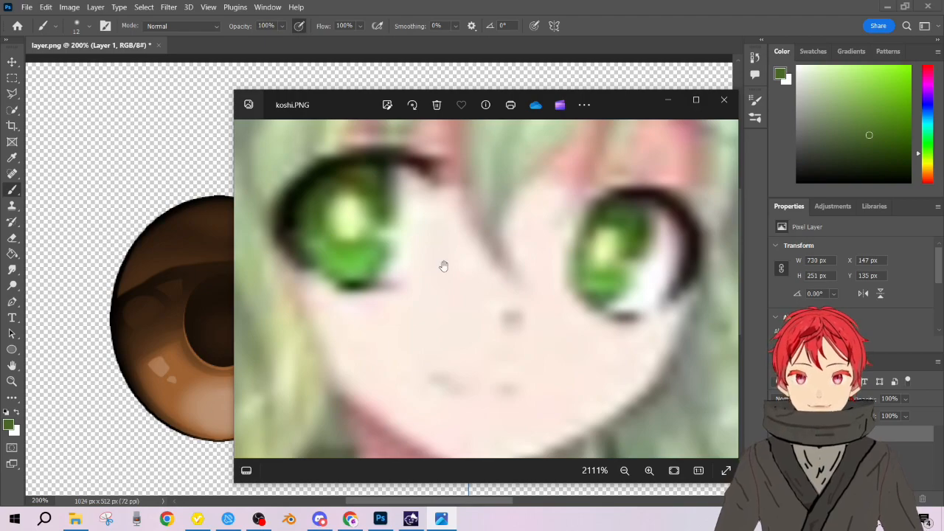
left_click(670, 100)
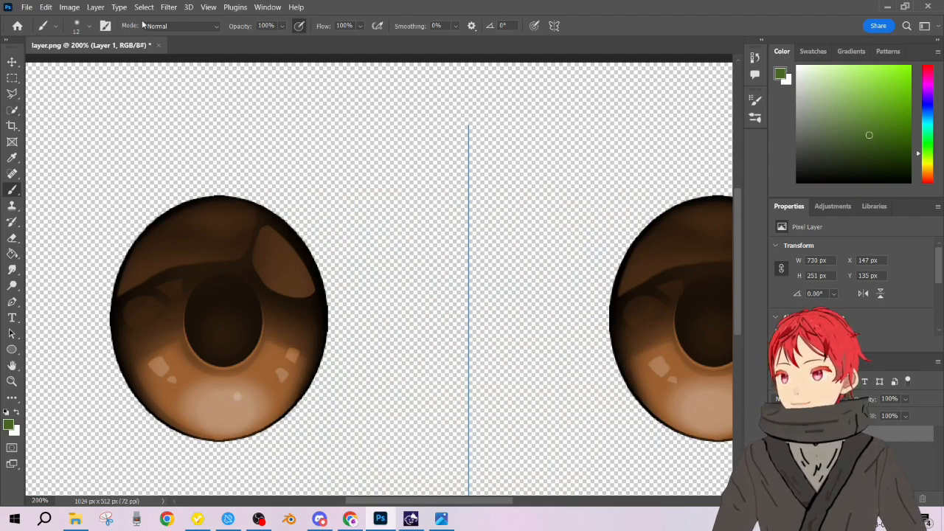
- Set the Soft Round brush to 108 px and try a green stroke between the irises, undoing it
left_click(90, 26)
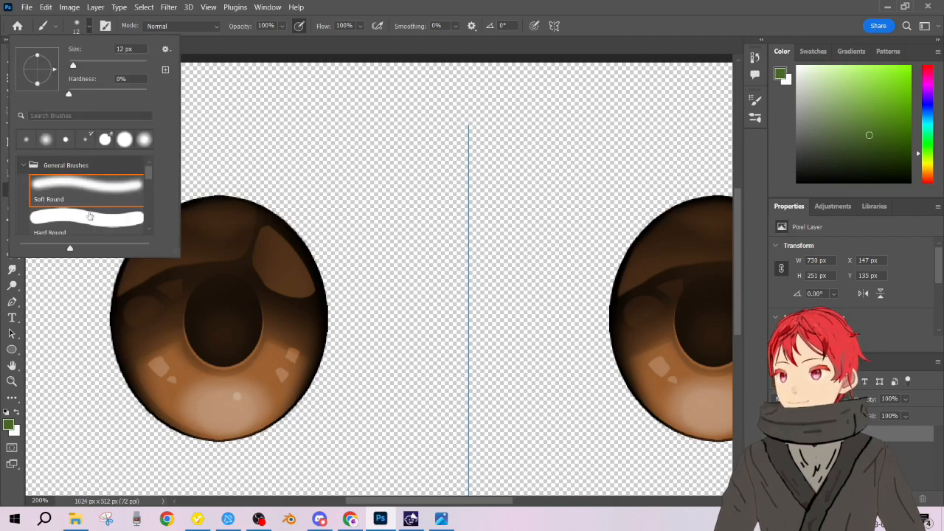
left_click(89, 27)
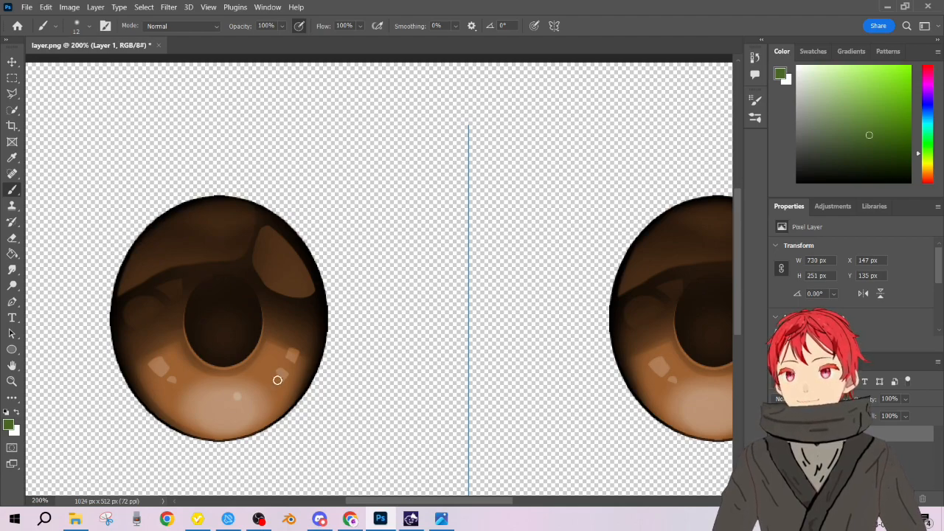
left_click(89, 29)
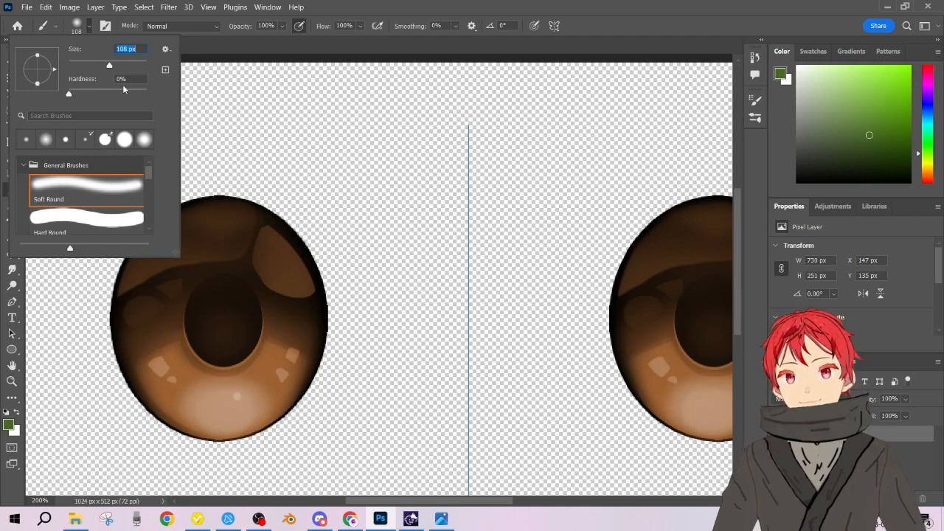
left_click(361, 204)
left_click_drag(364, 171, 373, 279)
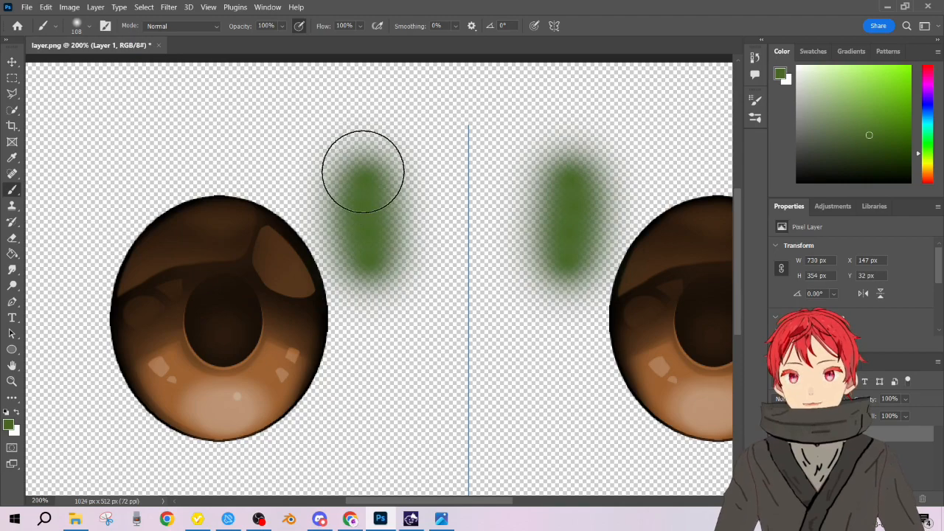
key("ctrl+z")
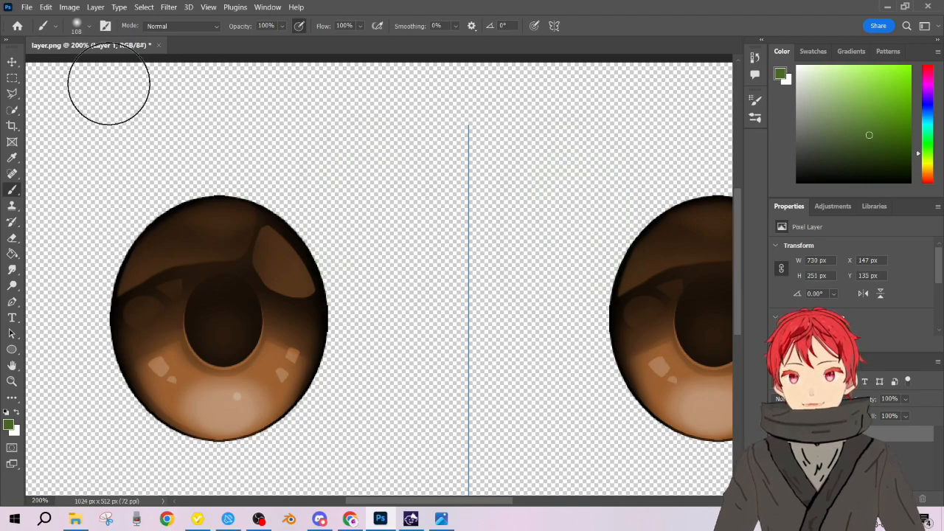
- Try covering the irises in green with the 108 px brush at 100% hardness, and undo the strokes
left_click(81, 26)
left_click_drag(69, 94, 196, 116)
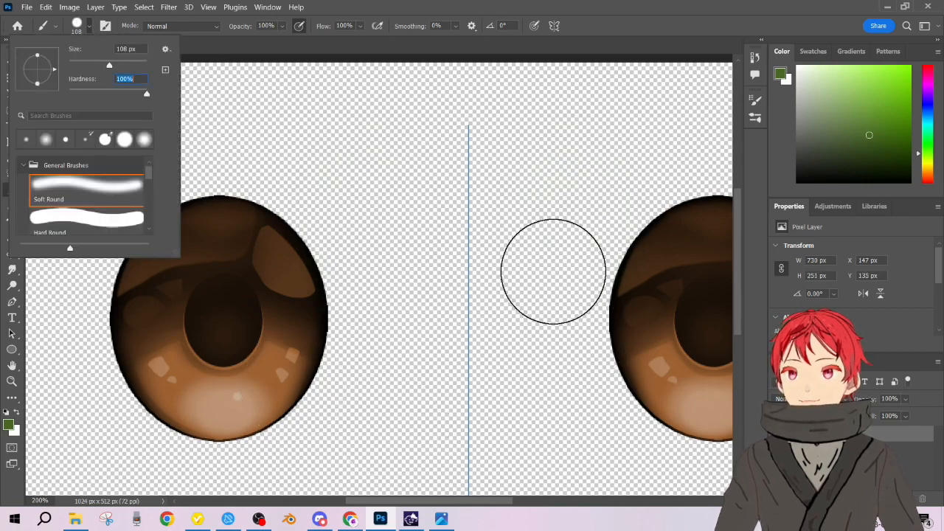
left_click(367, 175)
left_click_drag(368, 175, 399, 251)
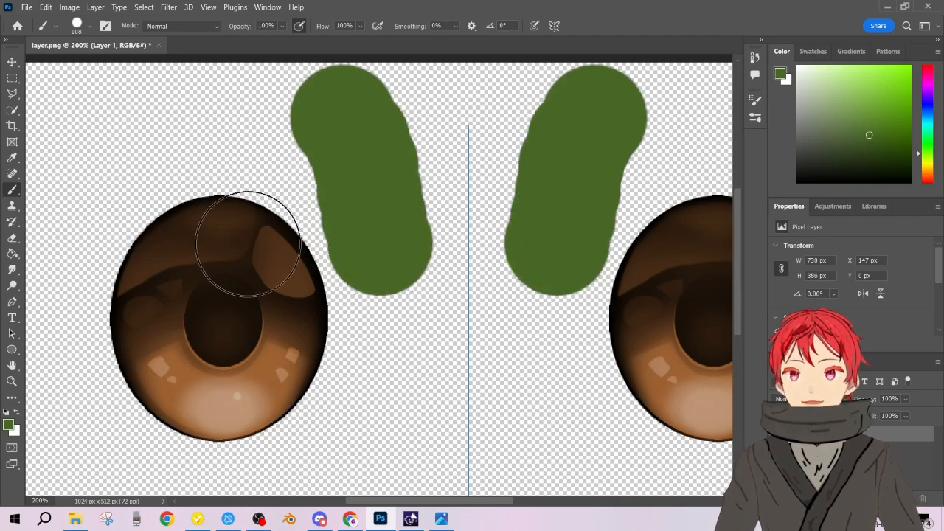
key("ctrl+z")
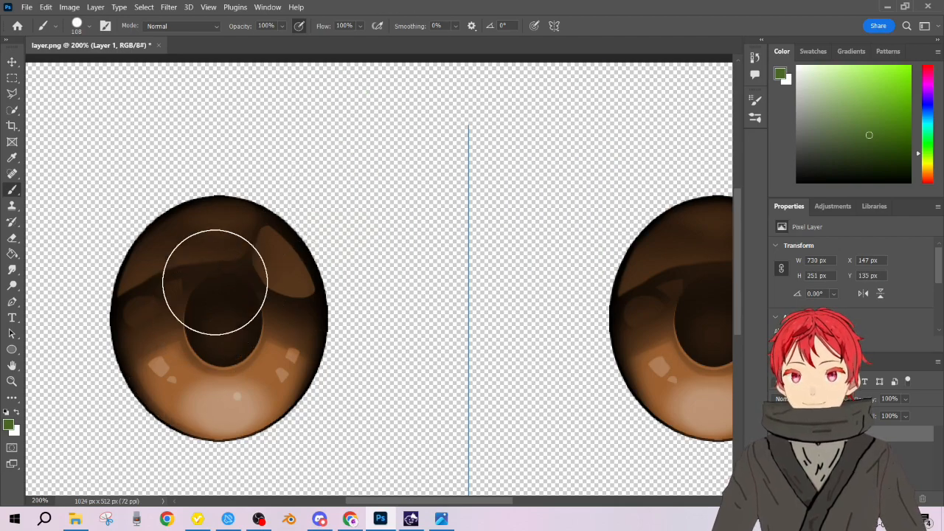
mouse_move(218, 258)
left_mouse_down()
mouse_move(211, 249)
mouse_move(177, 291)
mouse_move(169, 341)
mouse_move(198, 373)
mouse_move(219, 363)
mouse_move(253, 302)
mouse_move(231, 264)
mouse_move(268, 305)
mouse_move(253, 285)
mouse_move(263, 354)
mouse_move(203, 391)
mouse_move(190, 369)
mouse_move(204, 344)
left_mouse_up()
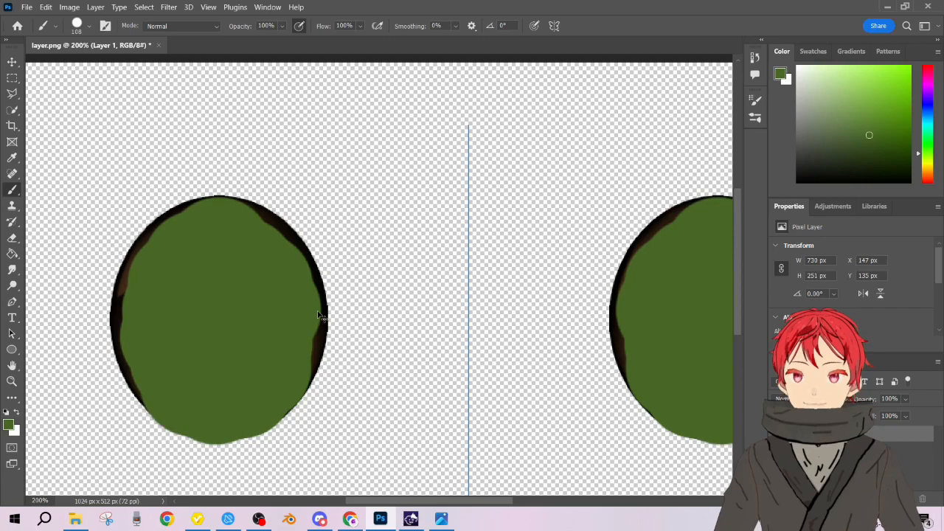
key("ctrl+z")
- Paint both irises solid green at 44% hardness, reducing the brush to 70 px for the edges and keeping the dark rim
left_click(88, 28)
left_click_drag(146, 94, 105, 94)
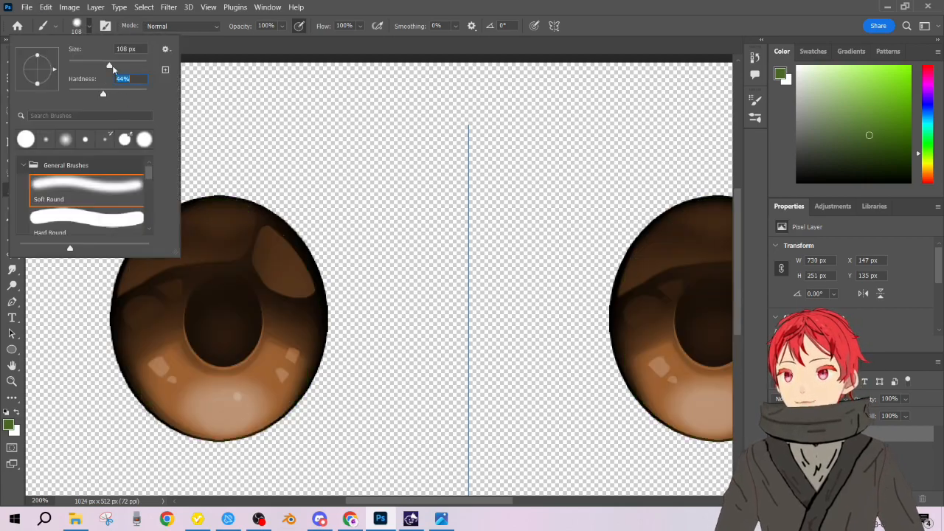
mouse_move(222, 258)
left_mouse_down()
mouse_move(201, 302)
mouse_move(205, 246)
mouse_move(191, 283)
mouse_move(155, 317)
mouse_move(162, 277)
mouse_move(147, 318)
mouse_move(168, 387)
mouse_move(224, 408)
left_mouse_up()
mouse_move(247, 403)
left_mouse_down()
mouse_move(287, 352)
mouse_move(279, 292)
mouse_move(257, 282)
mouse_move(225, 330)
mouse_move(242, 335)
mouse_move(218, 314)
mouse_move(228, 322)
mouse_move(194, 345)
mouse_move(218, 324)
mouse_move(232, 367)
mouse_move(208, 339)
mouse_move(237, 294)
mouse_move(217, 255)
mouse_move(189, 256)
mouse_move(150, 293)
mouse_move(181, 249)
mouse_move(224, 238)
mouse_move(264, 255)
mouse_move(286, 301)
mouse_move(276, 276)
left_mouse_up()
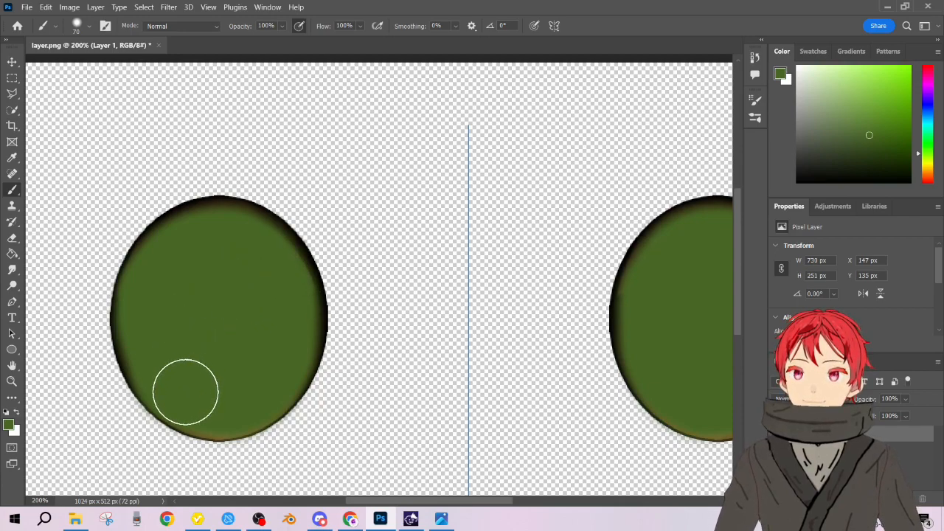
mouse_move(207, 409)
left_mouse_down()
mouse_move(233, 409)
mouse_move(262, 391)
mouse_move(268, 364)
left_mouse_up()
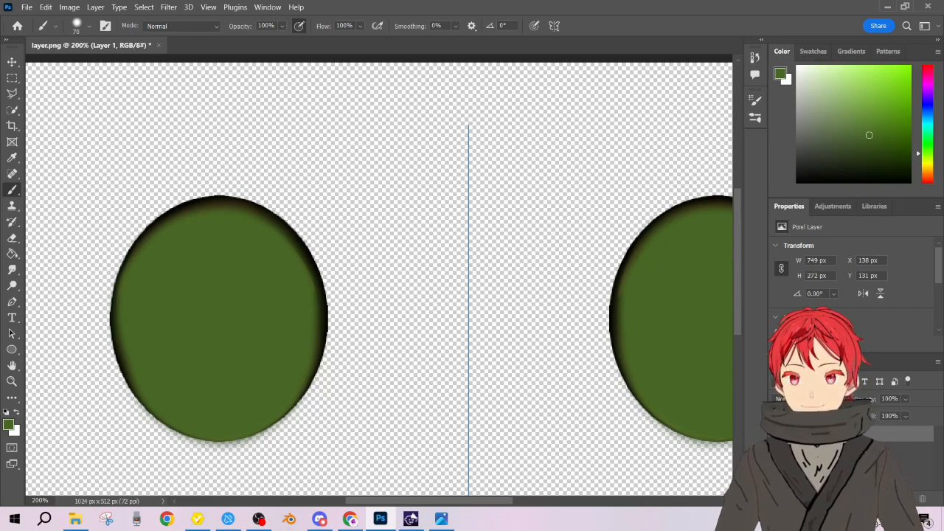
- Rename the painted layer as base and add a new layer named pupil
key("Return")
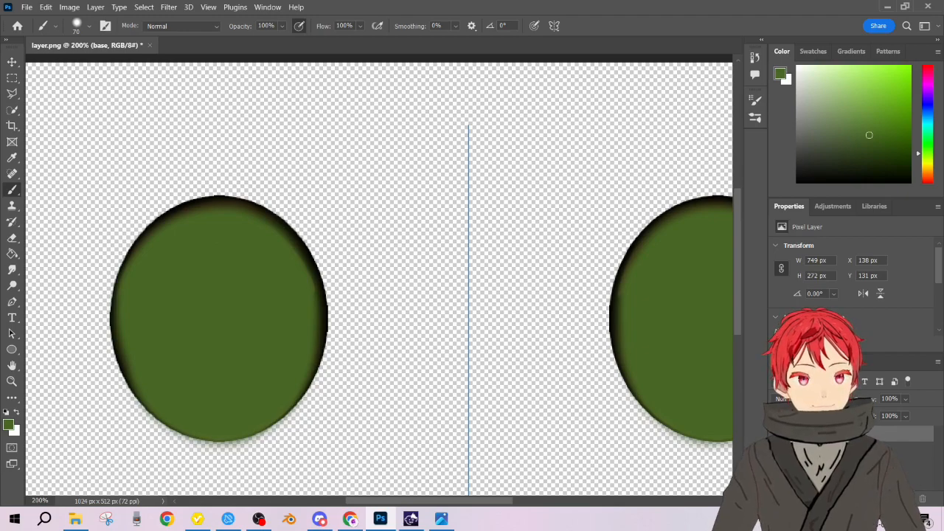
left_click(909, 500)
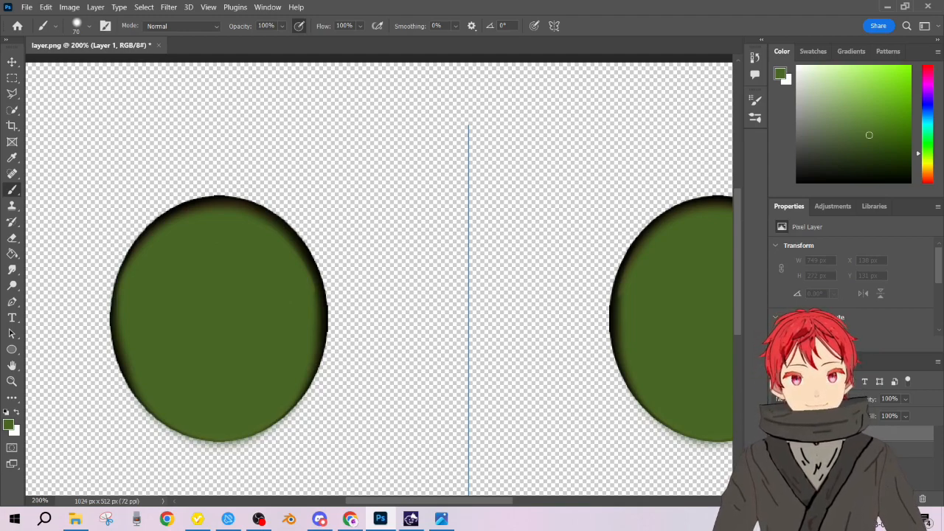
key("Return")
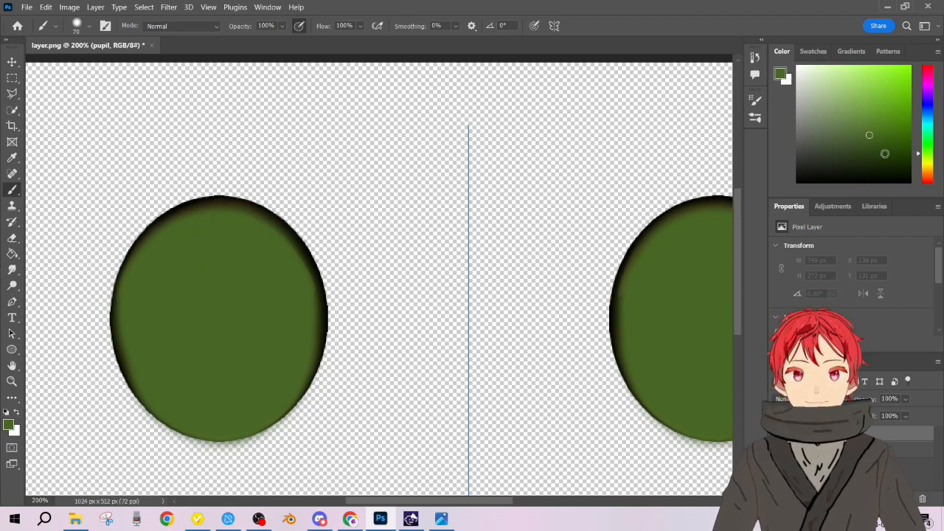
- Switch to Piskel, sample the pale yellow-green highlight in the character's left-hand iris, and copy its hex code
left_click(380, 518)
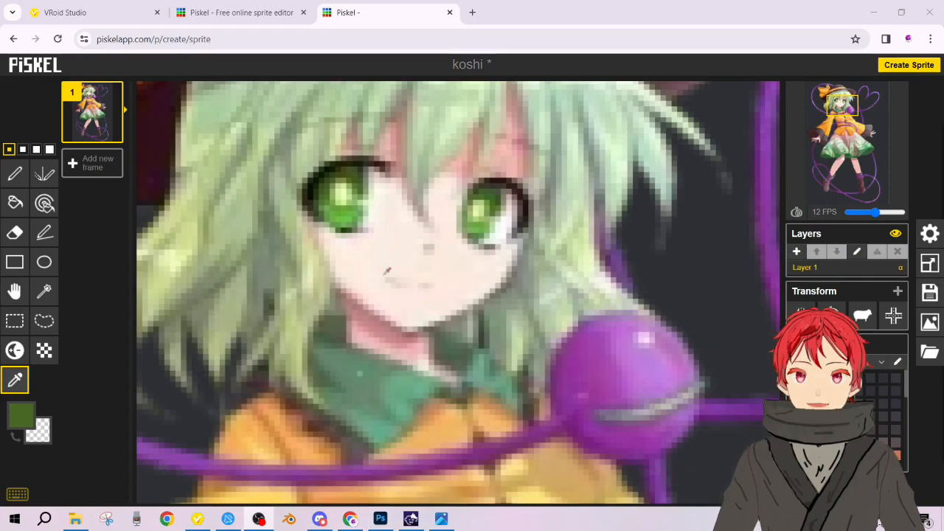
left_click(342, 193)
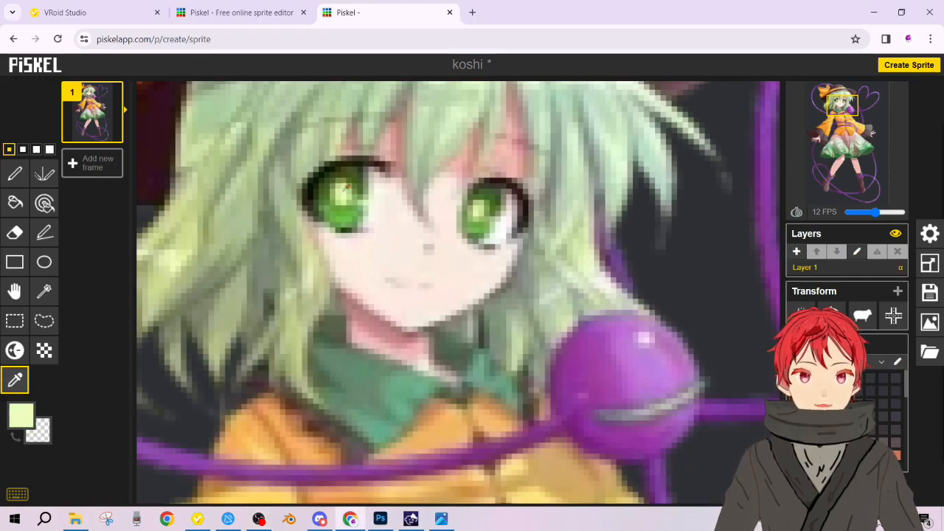
scroll(332, 177, "up", 6)
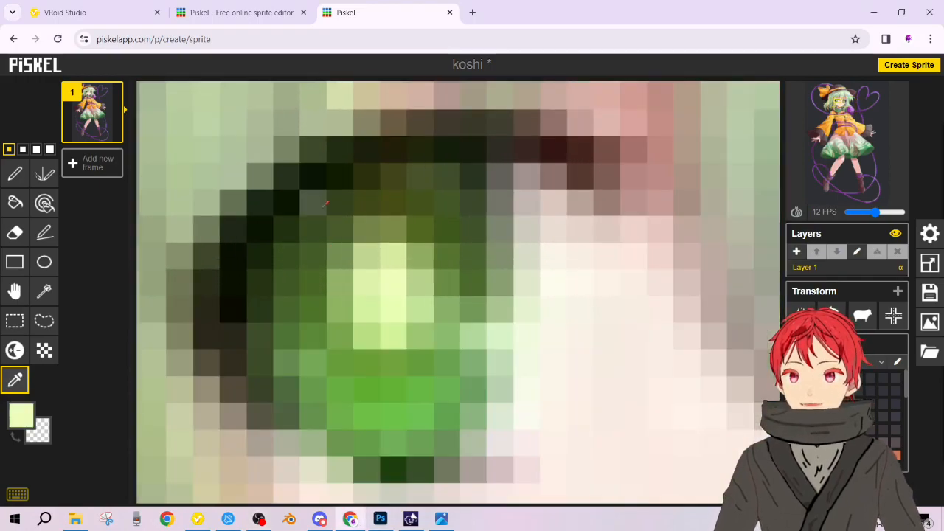
left_click(20, 416)
left_click(81, 388)
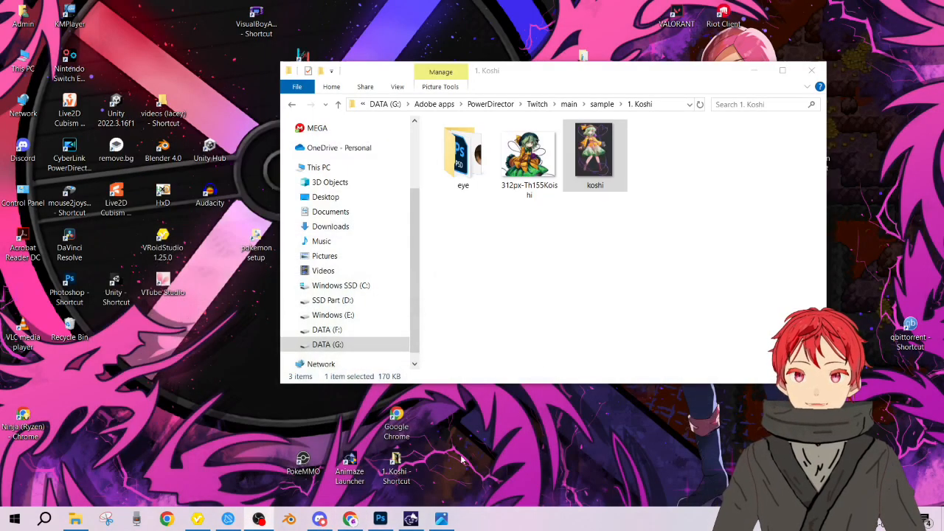
- Switch back to Photoshop and set the foreground colour to #effbbc
left_click(352, 521)
left_click(381, 520)
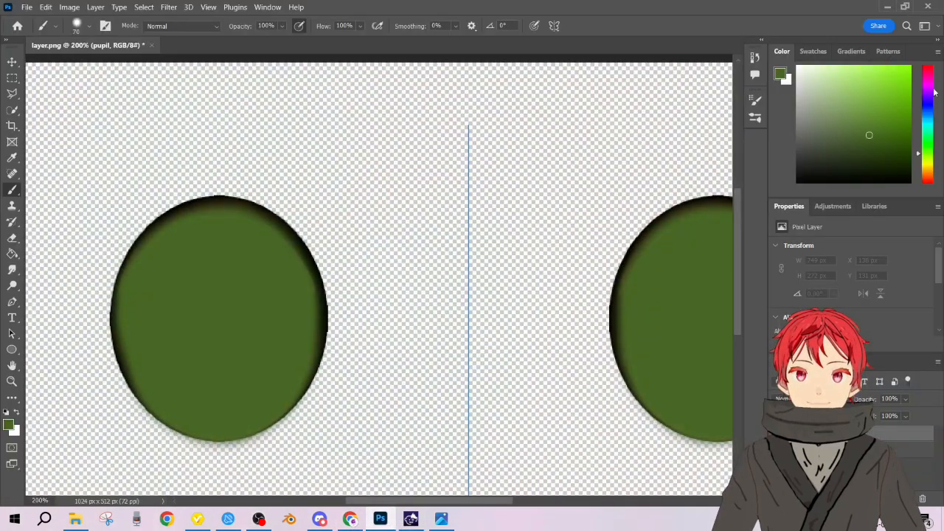
left_click(782, 76)
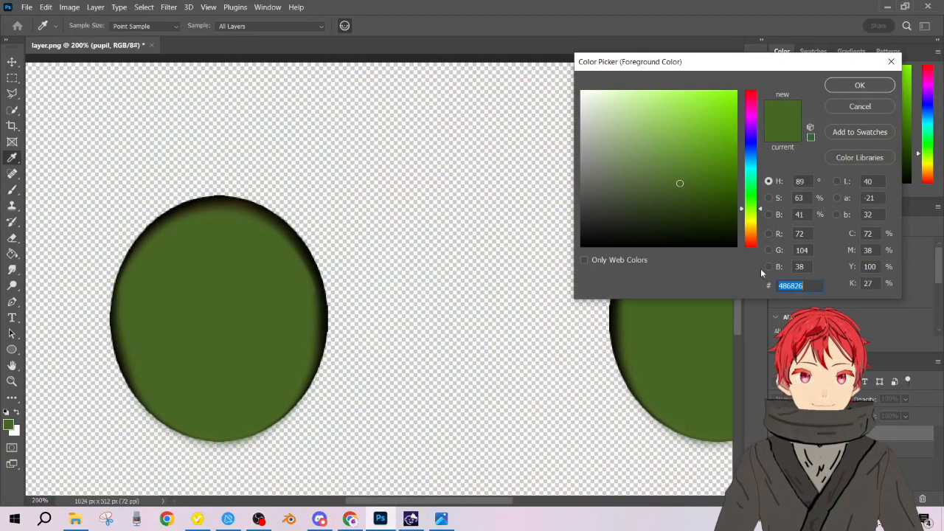
type("effbbc")
left_click(854, 91)
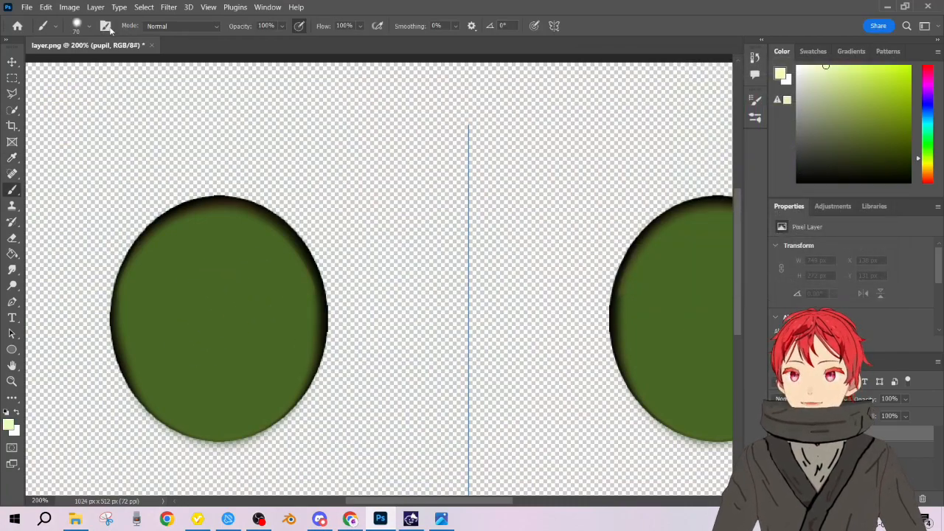
- Try painting a pale pupil with the 70 px Soft Round brush at 44% hardness, and undo the strokes
left_click(86, 28)
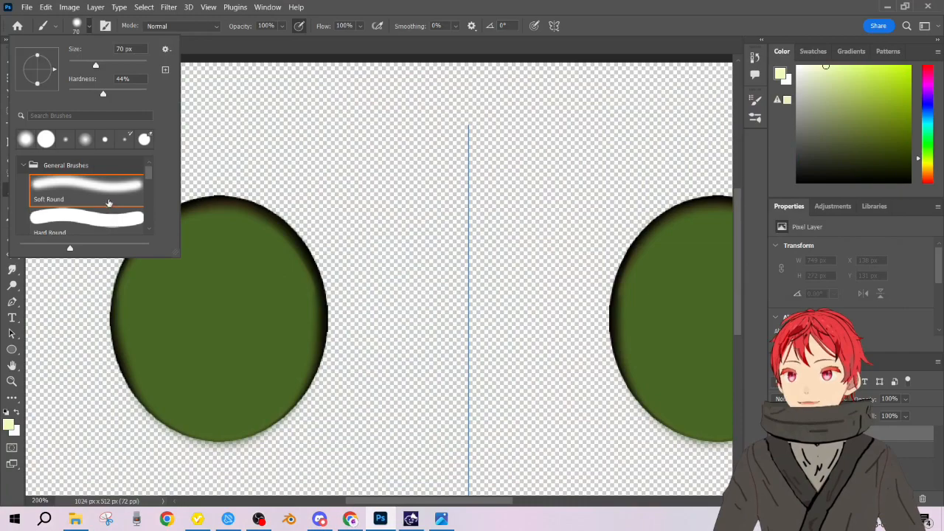
scroll(136, 232, "down", 3)
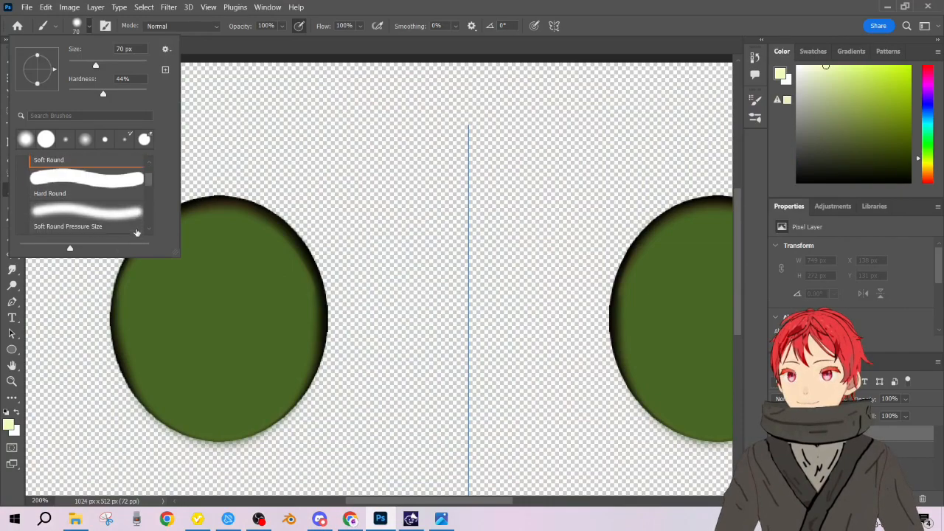
scroll(137, 232, "up", 2)
scroll(98, 201, "down", 1)
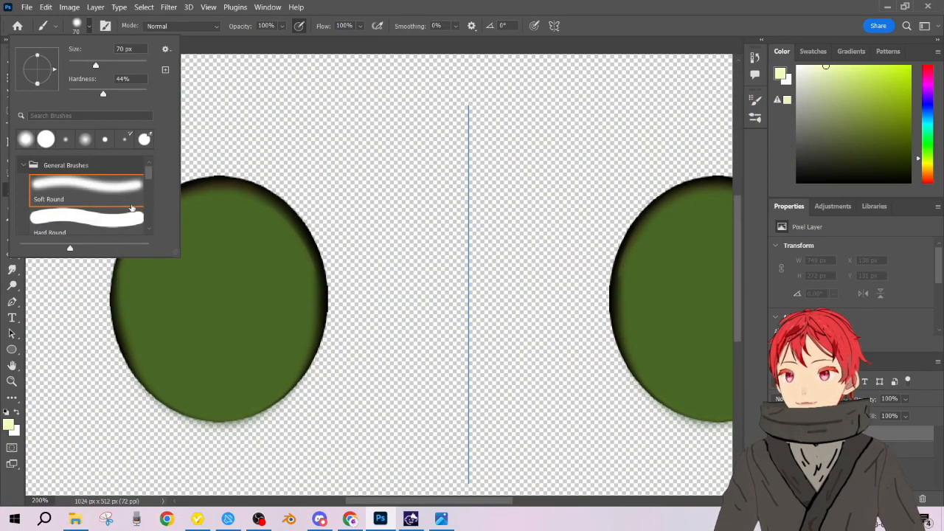
scroll(131, 208, "down", 1)
left_click(229, 57)
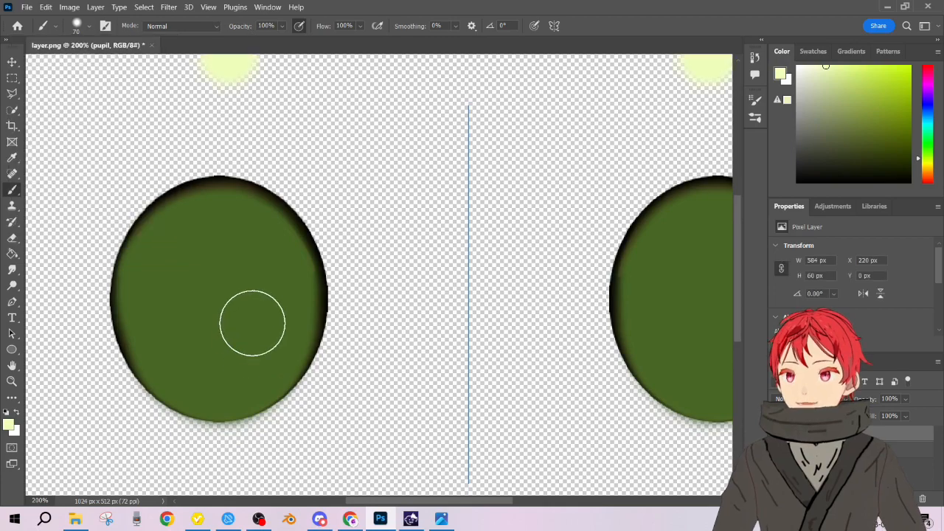
key("ctrl+z")
mouse_move(212, 270)
left_mouse_down()
mouse_move(214, 308)
mouse_move(232, 295)
mouse_move(220, 275)
left_mouse_up()
key("ctrl+z")
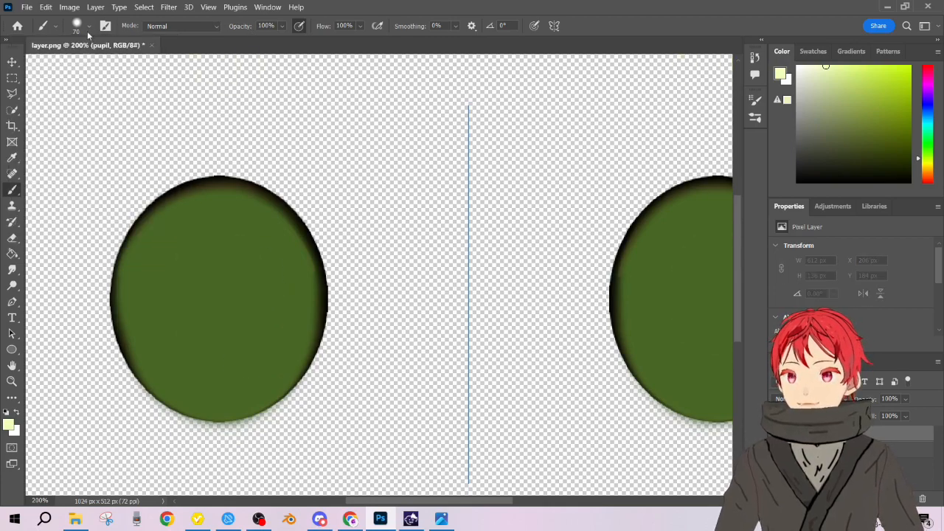
- Change to the Hard Round brush and try a pale oval pupil at 70 px, undoing each attempt
left_click(90, 26)
left_click(103, 213)
mouse_move(211, 261)
left_mouse_down()
mouse_move(211, 313)
mouse_move(221, 291)
mouse_move(216, 304)
mouse_move(212, 271)
mouse_move(215, 298)
mouse_move(215, 287)
left_mouse_up()
key("ctrl+z")
key("ctrl+z")
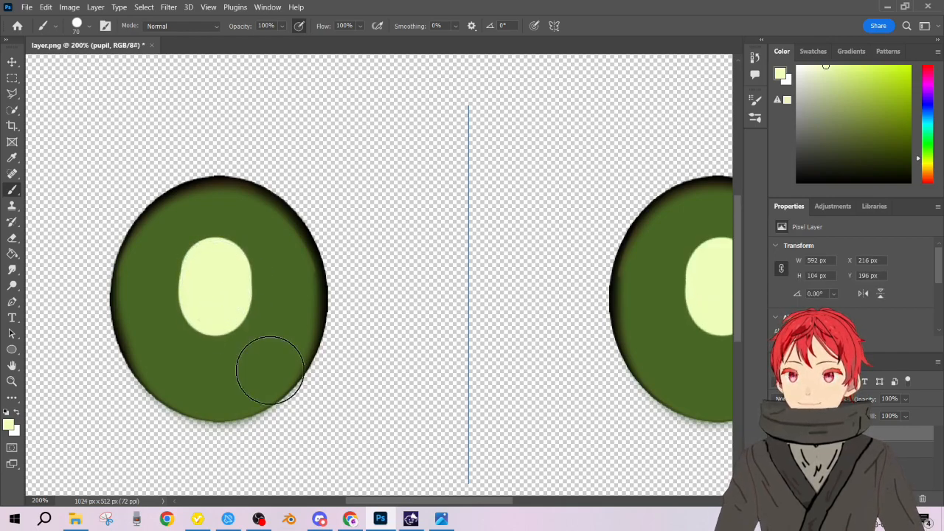
key("ctrl+z")
mouse_move(214, 287)
left_mouse_down()
mouse_move(213, 309)
mouse_move(214, 273)
left_mouse_up()
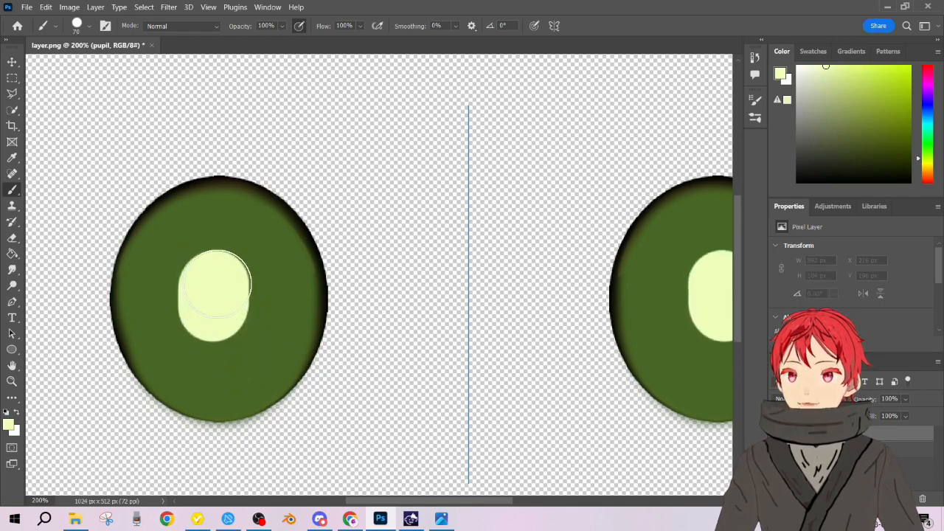
key("ctrl+z")
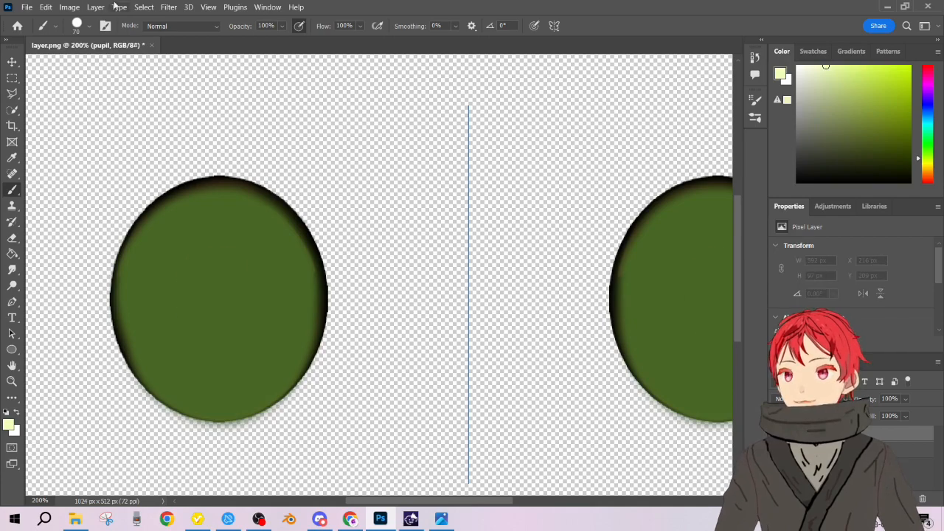
- Set the Hard Round brush to 34 px and paint a pale upright oval pupil about 94 px tall in the iris centre
left_click(89, 27)
left_click_drag(98, 65, 81, 65)
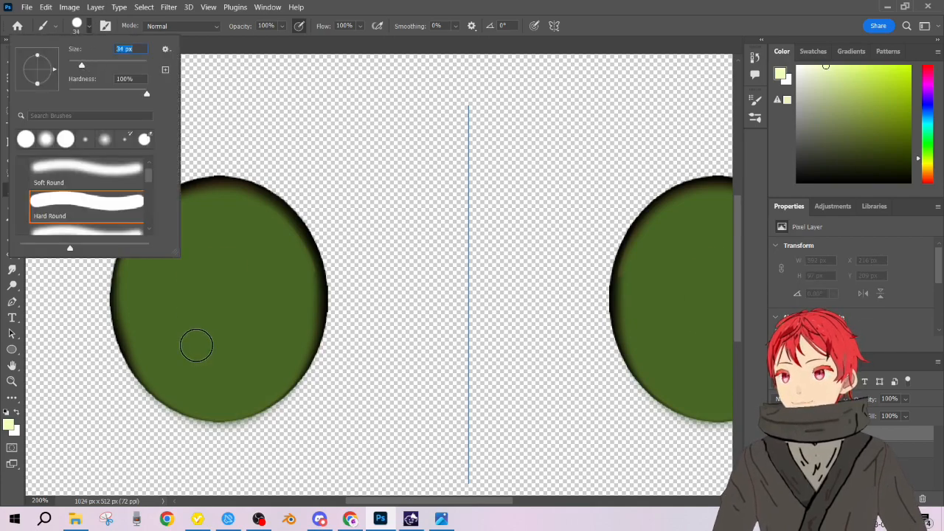
mouse_move(211, 272)
left_mouse_down()
mouse_move(210, 325)
mouse_move(229, 276)
mouse_move(212, 271)
mouse_move(215, 319)
left_mouse_up()
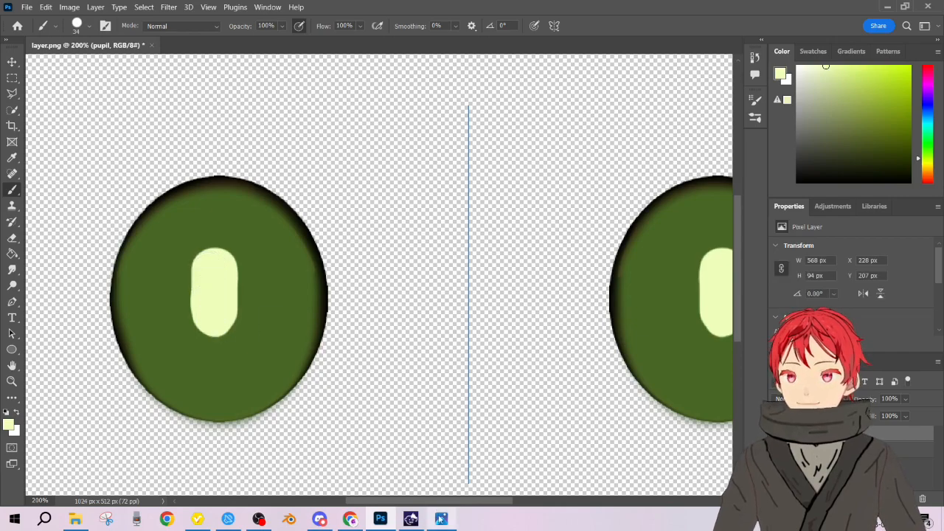
- Undo the narrow pupil and paint a wider pale rounded pupil about 126 px tall in the iris centre with the 34 px brush
left_click(441, 519)
left_click(441, 519)
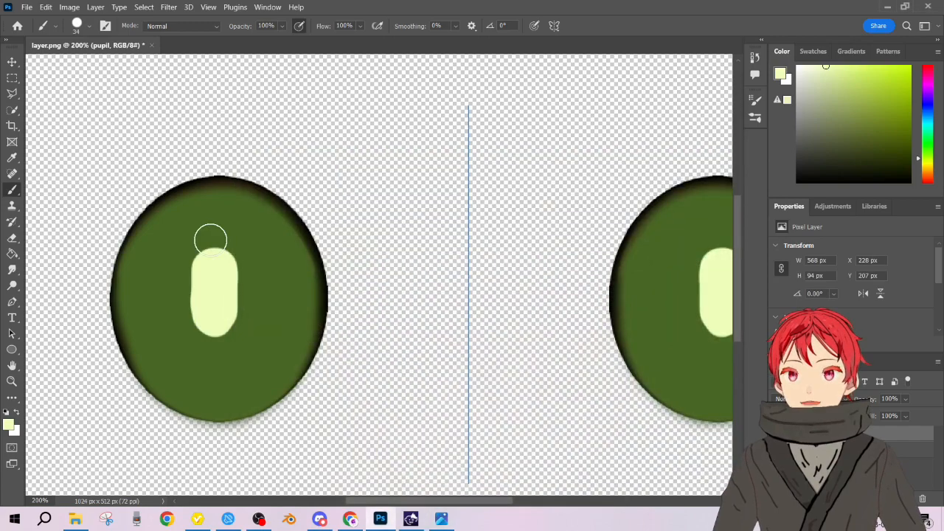
key("ctrl+z")
mouse_move(204, 253)
left_mouse_down()
mouse_move(196, 315)
mouse_move(228, 316)
mouse_move(240, 293)
mouse_move(236, 270)
mouse_move(215, 252)
mouse_move(215, 289)
mouse_move(218, 276)
mouse_move(204, 303)
mouse_move(215, 287)
mouse_move(194, 279)
mouse_move(195, 311)
mouse_move(210, 323)
mouse_move(244, 323)
mouse_move(253, 311)
mouse_move(249, 276)
mouse_move(216, 250)
left_mouse_up()
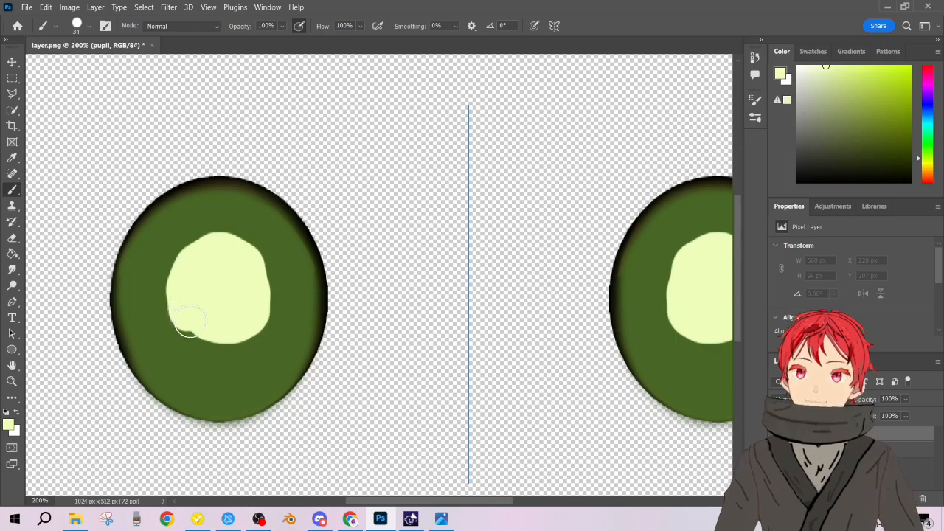
mouse_move(201, 329)
left_mouse_down()
mouse_move(242, 332)
mouse_move(255, 301)
left_mouse_up()
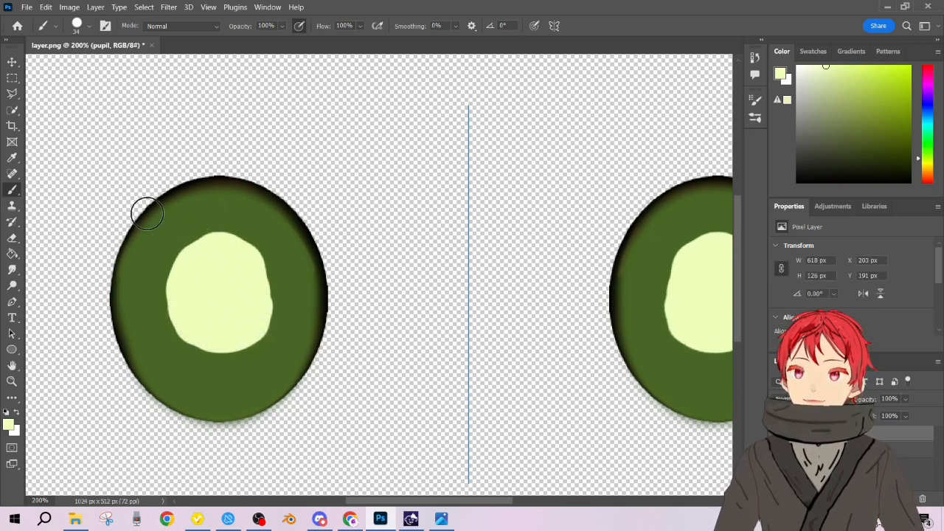
- Trim the pupil's outer edge with the 14 px Eraser into a smoother oval about 124 px tall
left_click(12, 238)
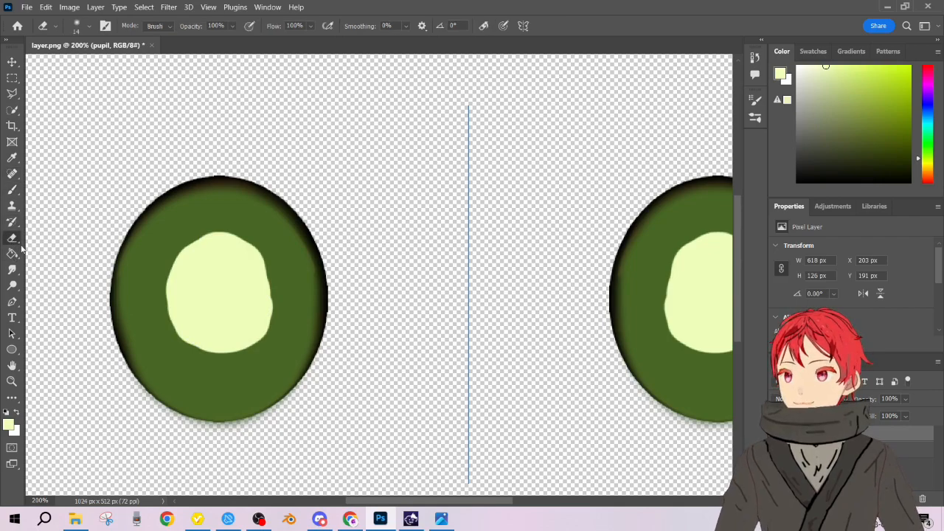
mouse_move(194, 238)
left_mouse_down()
mouse_move(251, 241)
mouse_move(228, 236)
mouse_move(261, 249)
mouse_move(273, 296)
mouse_move(255, 347)
mouse_move(212, 359)
left_mouse_up()
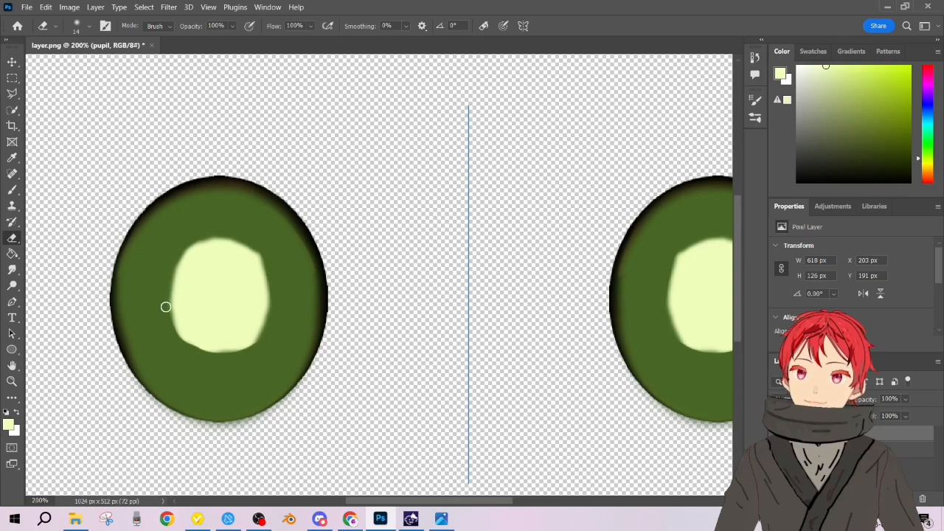
mouse_move(174, 331)
left_mouse_down()
mouse_move(223, 354)
mouse_move(258, 340)
mouse_move(277, 290)
mouse_move(273, 263)
left_mouse_up()
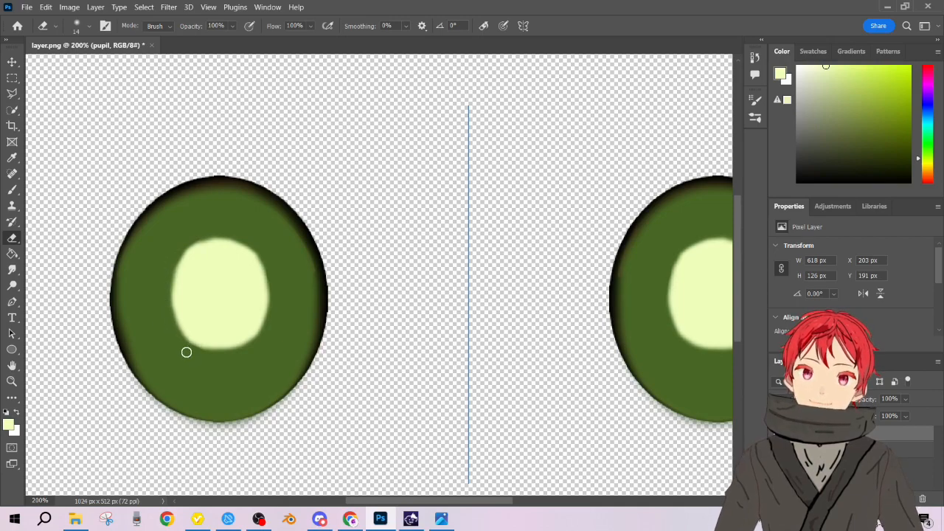
scroll(369, 246, "down", 3)
scroll(369, 246, "up", 4)
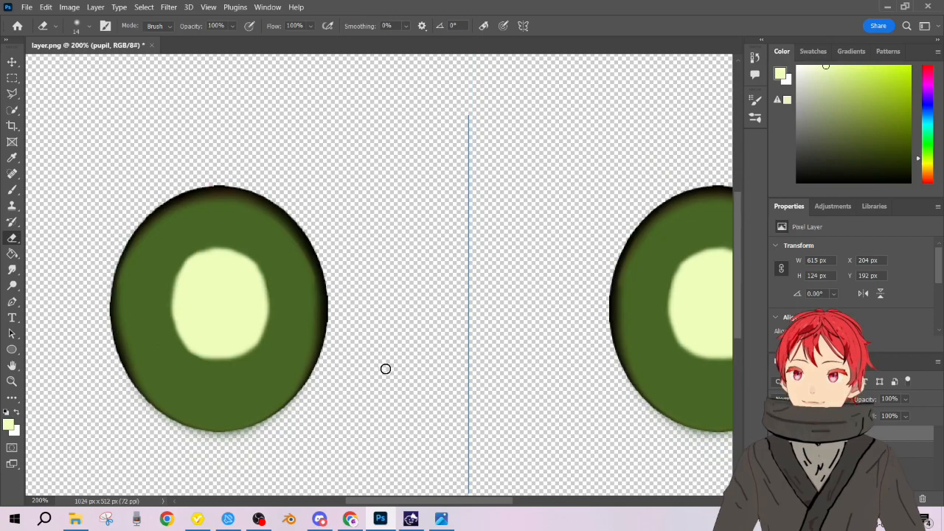
- Change the foreground colour to a bright light green
left_click(928, 152)
mouse_move(862, 101)
left_mouse_down()
mouse_move(874, 110)
mouse_move(863, 80)
left_mouse_up()
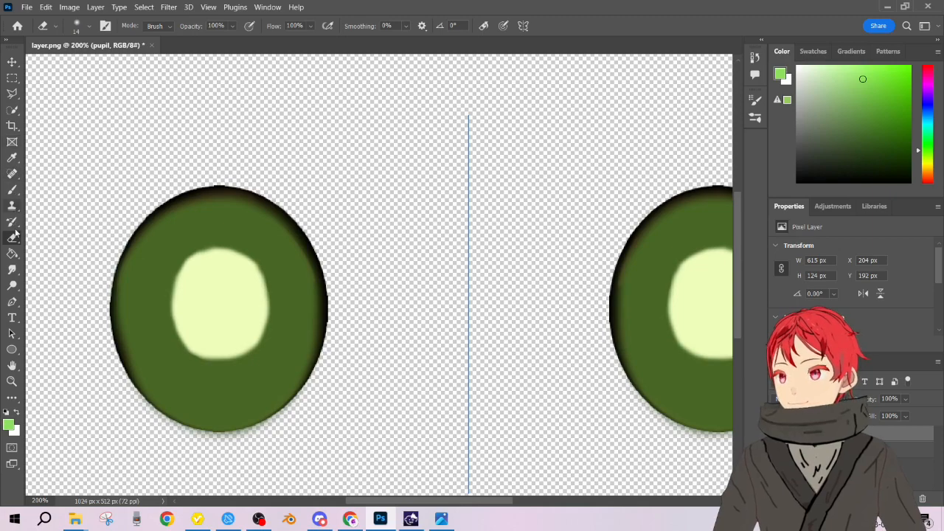
- Try filling the iris with the light green using the Paint Bucket on the pupil and base layers, and undo each fill
left_click(12, 253)
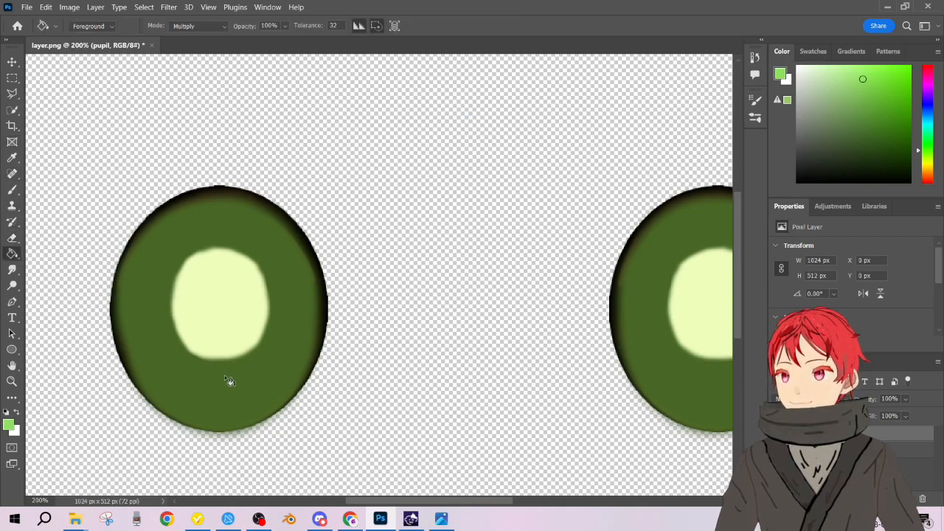
left_click(414, 406)
key("ctrl+z")
left_click(826, 449)
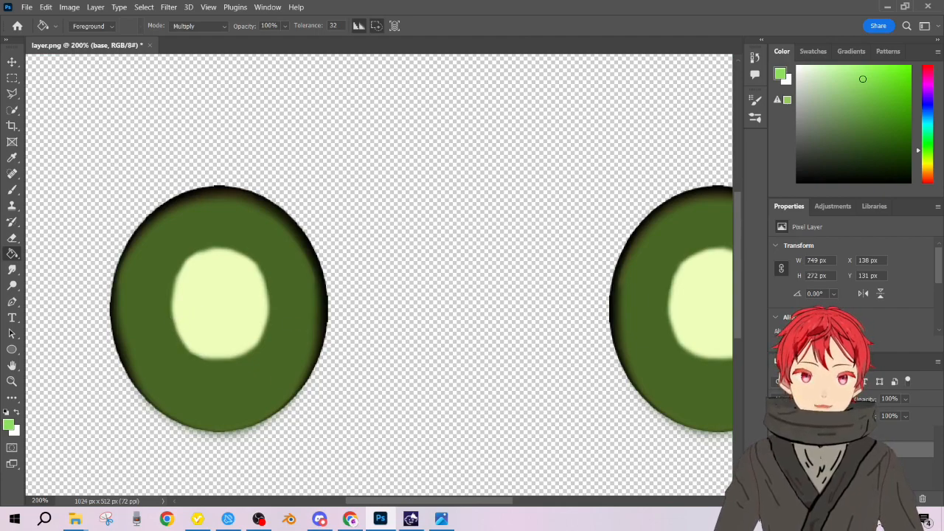
left_click(168, 359)
key("ctrl+z")
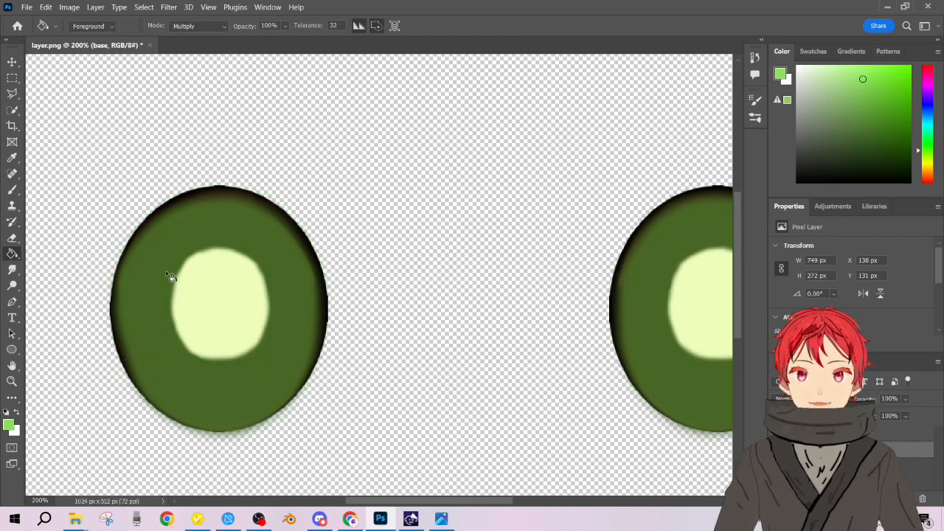
left_click(176, 310)
key("ctrl+z")
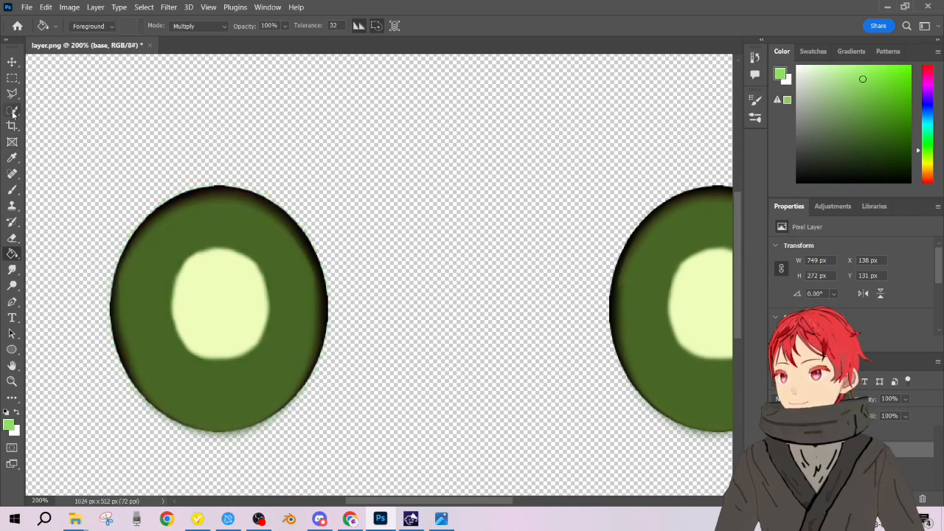
- Select the whole left iris on the base layer with the Quick Selection tool
left_click(12, 109)
left_click(154, 264)
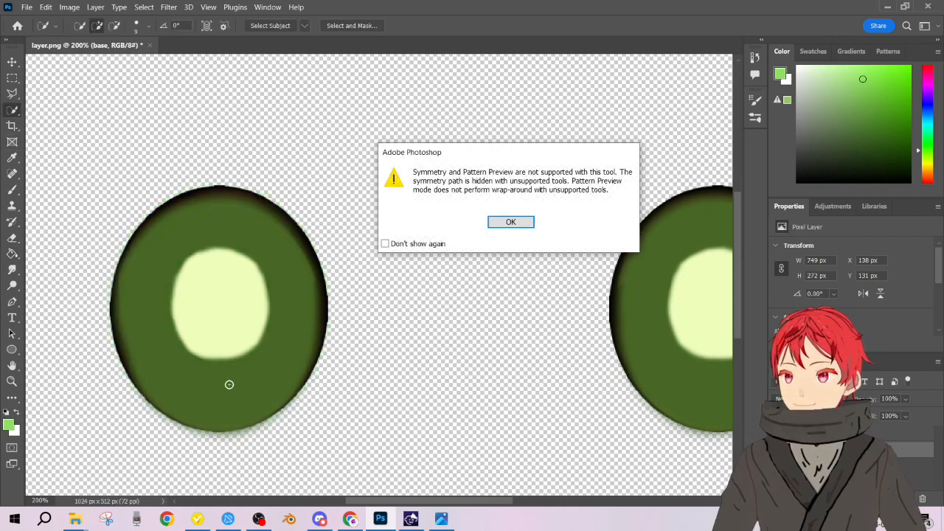
left_click(511, 223)
mouse_move(154, 231)
left_mouse_down()
mouse_move(144, 308)
mouse_move(167, 304)
mouse_move(210, 262)
mouse_move(281, 333)
left_mouse_up()
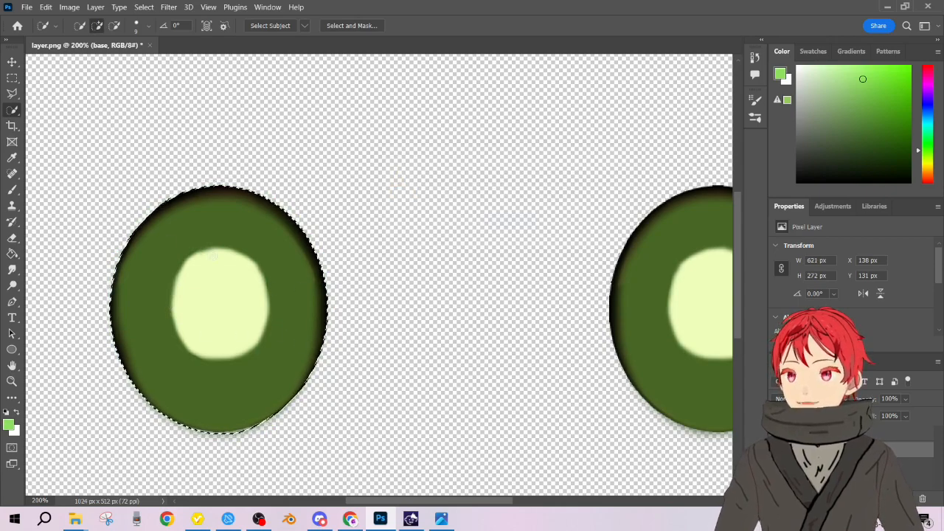
right_click(213, 259)
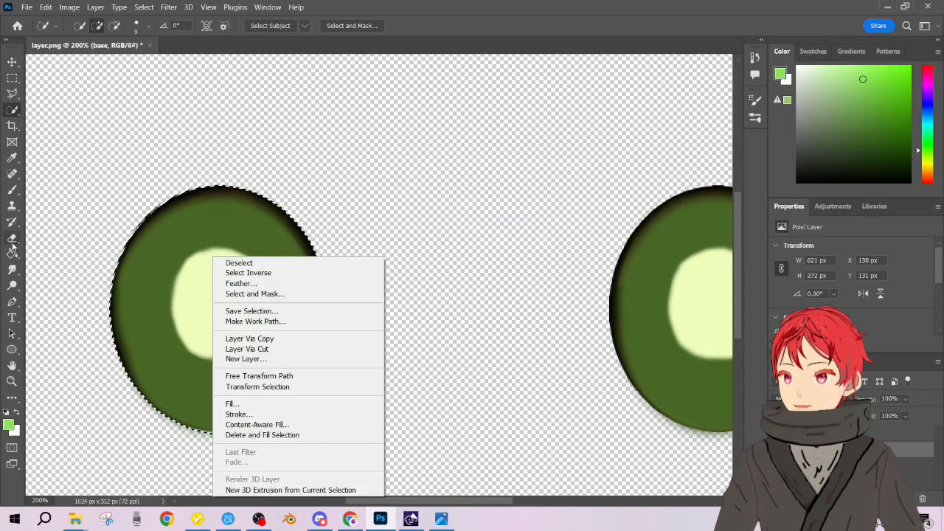
left_click(177, 251)
- Try filling the selected iris with light green using the Paint Bucket in Multiply mode, undo the fill and deselect
key("g")
left_click(162, 271)
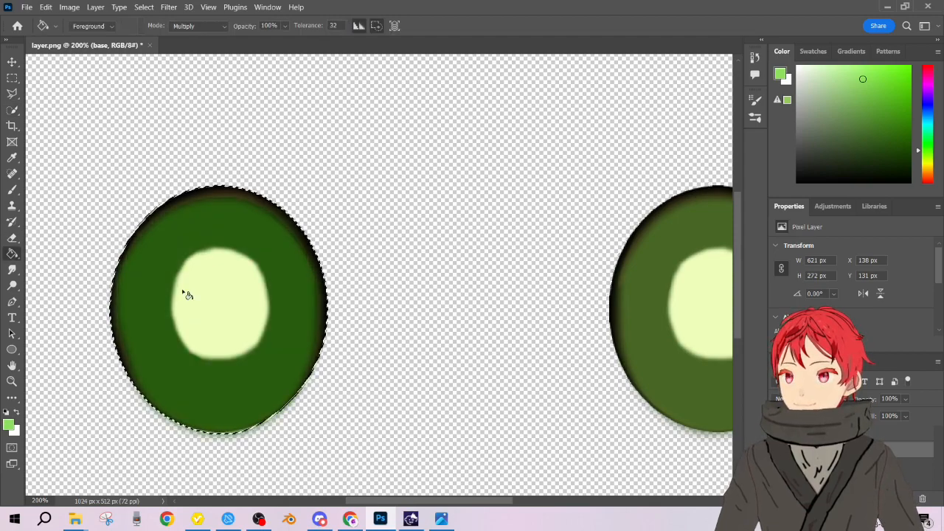
key("ctrl+z")
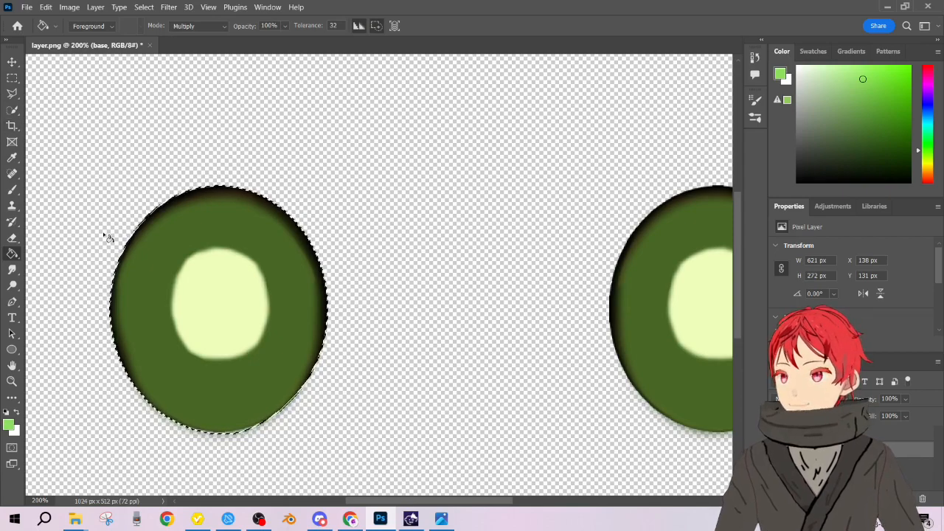
left_click(12, 112)
right_click(233, 247)
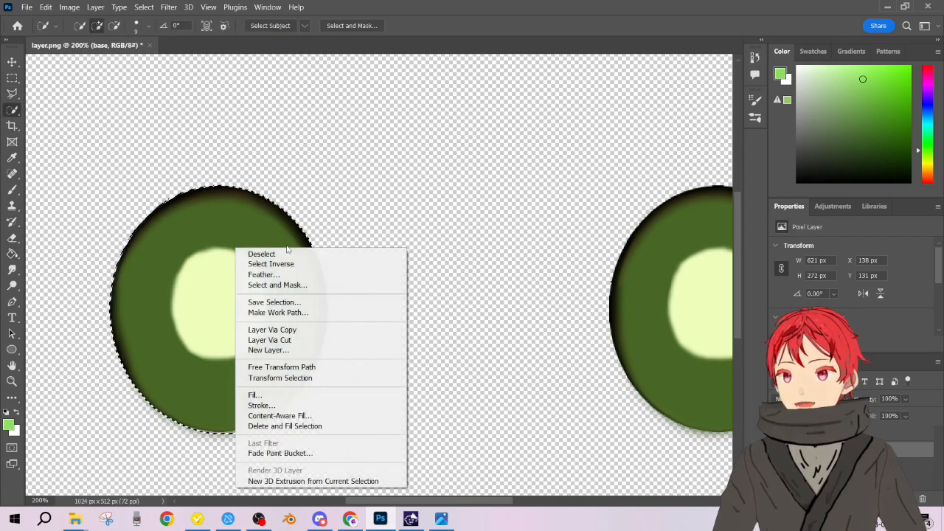
left_click(254, 254)
scroll(558, 317, "down", 2)
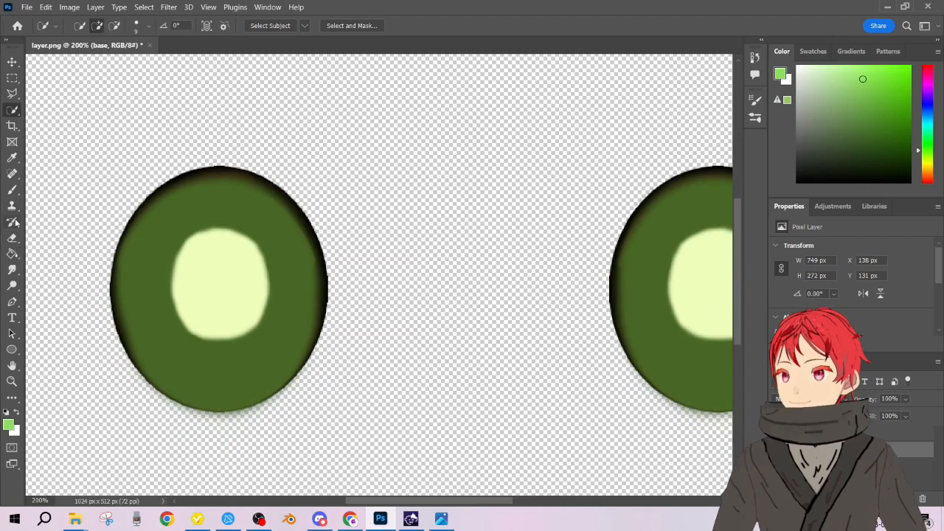
- Try covering the dark green iris around the pupil with light green on the base layer using the 34 px brush and symmetry
left_click(12, 190)
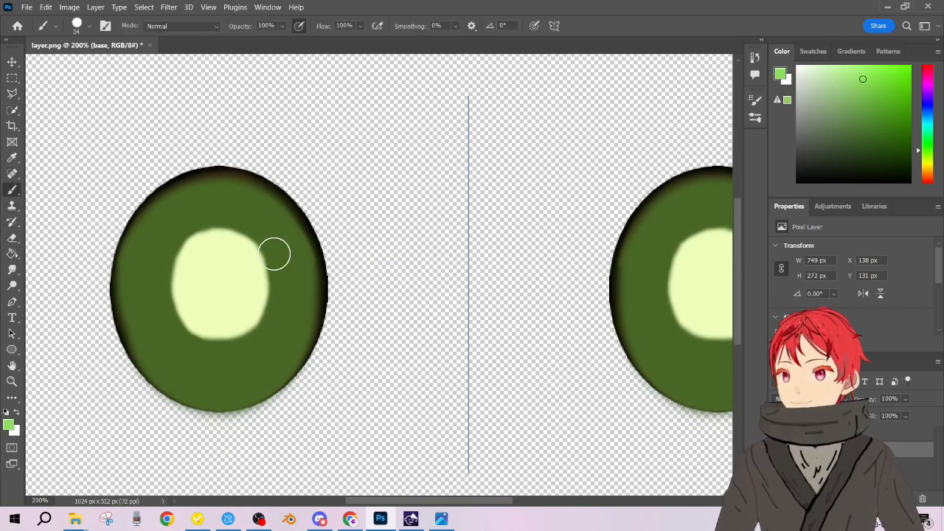
mouse_move(194, 213)
left_mouse_down()
mouse_move(165, 268)
mouse_move(209, 206)
mouse_move(195, 229)
mouse_move(251, 335)
left_mouse_up()
key("ctrl+z")
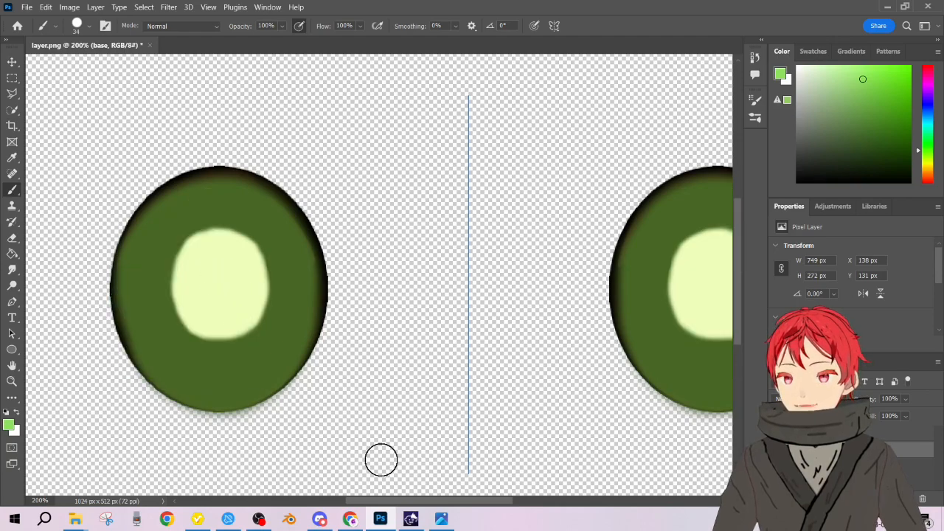
mouse_move(183, 203)
left_mouse_down()
mouse_move(145, 251)
mouse_move(136, 298)
mouse_move(153, 234)
mouse_move(133, 269)
mouse_move(135, 309)
mouse_move(168, 372)
mouse_move(199, 382)
mouse_move(223, 377)
mouse_move(192, 338)
mouse_move(217, 335)
mouse_move(155, 329)
mouse_move(174, 249)
mouse_move(219, 289)
mouse_move(195, 330)
mouse_move(206, 238)
mouse_move(203, 253)
mouse_move(195, 206)
mouse_move(139, 243)
mouse_move(184, 201)
mouse_move(229, 196)
mouse_move(199, 197)
mouse_move(212, 192)
mouse_move(246, 200)
mouse_move(277, 227)
mouse_move(222, 196)
left_mouse_up()
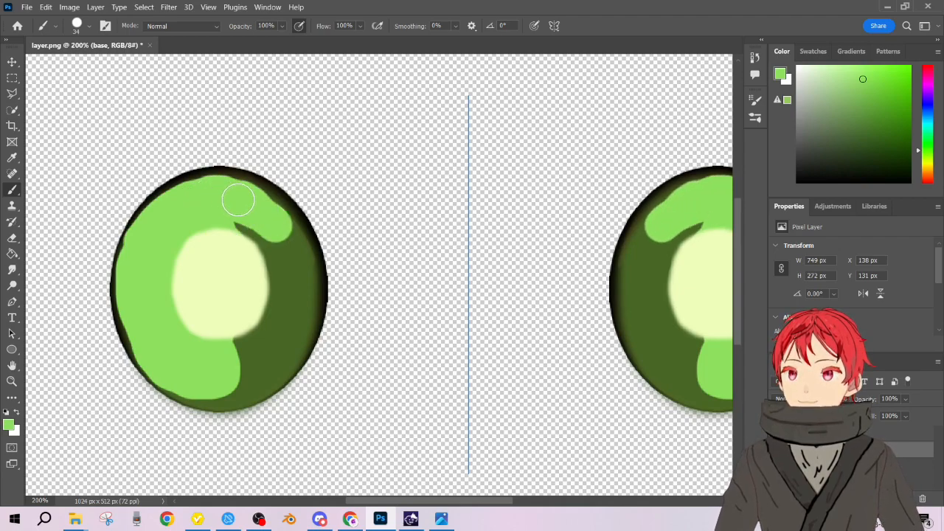
mouse_move(271, 219)
left_mouse_down()
mouse_move(292, 269)
mouse_move(230, 205)
mouse_move(271, 279)
mouse_move(247, 226)
mouse_move(274, 305)
mouse_move(254, 338)
mouse_move(278, 309)
mouse_move(249, 315)
mouse_move(248, 356)
mouse_move(299, 279)
mouse_move(302, 310)
mouse_move(289, 347)
mouse_move(245, 405)
mouse_move(158, 375)
mouse_move(231, 393)
mouse_move(258, 378)
mouse_move(232, 393)
mouse_move(198, 392)
mouse_move(234, 394)
mouse_move(285, 358)
mouse_move(300, 261)
mouse_move(282, 226)
mouse_move(221, 194)
left_mouse_up()
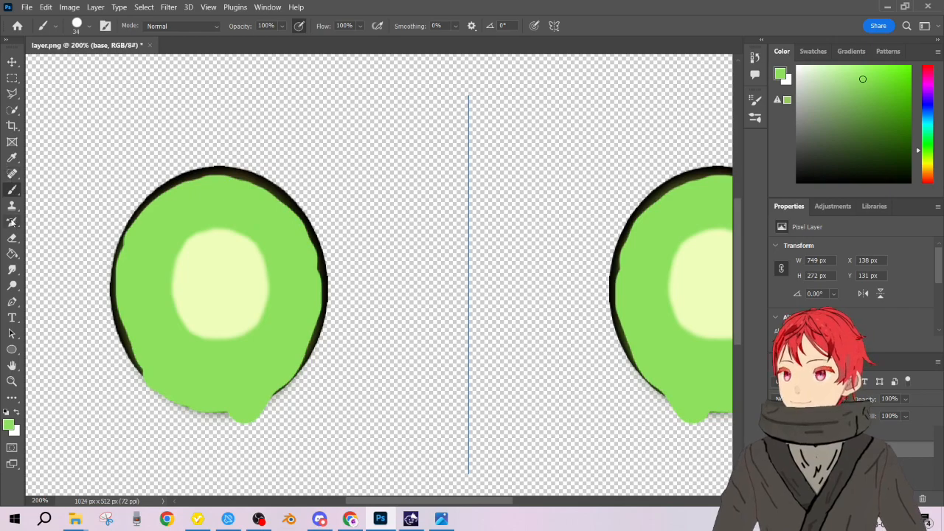
- Try erasing the light green overspill along the iris's lower edge with the 14 px Eraser, and undo the erasing and painting
left_click(13, 239)
mouse_move(241, 428)
left_mouse_down()
mouse_move(236, 417)
mouse_move(279, 406)
mouse_move(225, 416)
left_mouse_up()
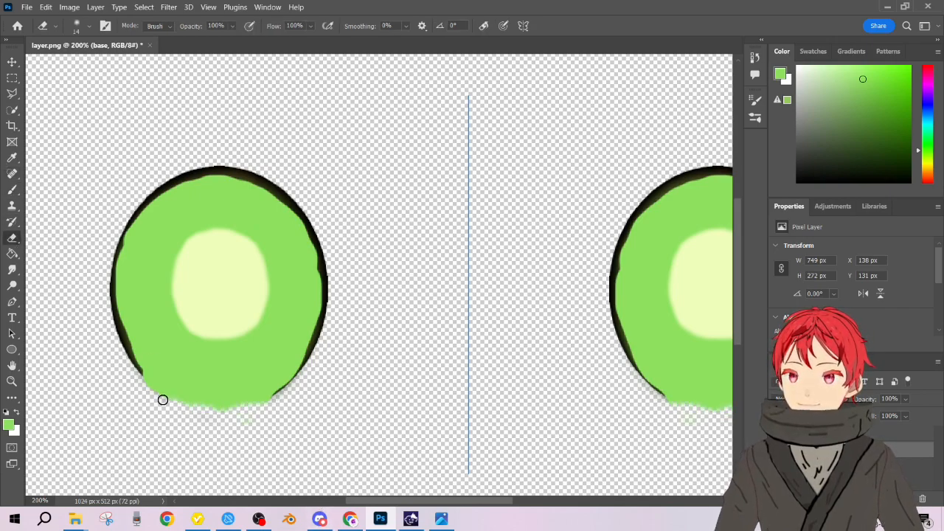
left_click_drag(139, 380, 137, 374)
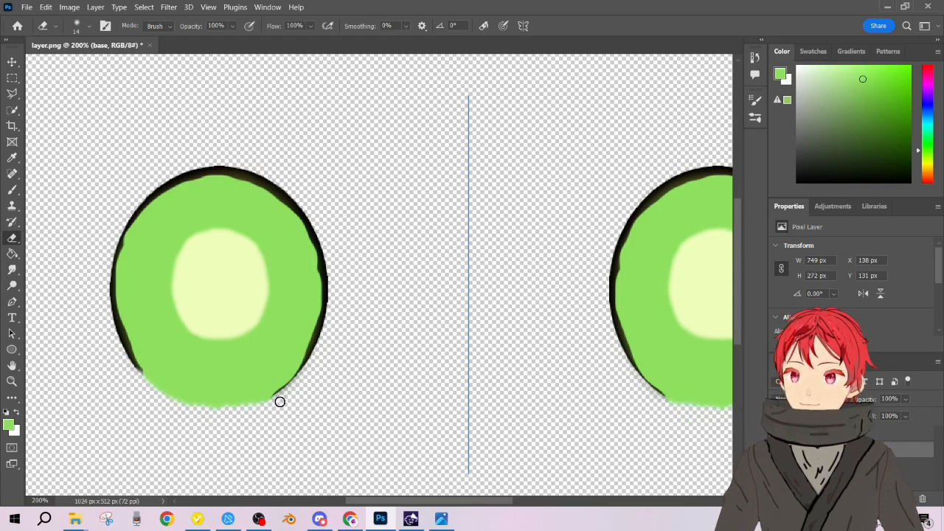
key("ctrl+z")
left_click_drag(258, 411, 283, 400)
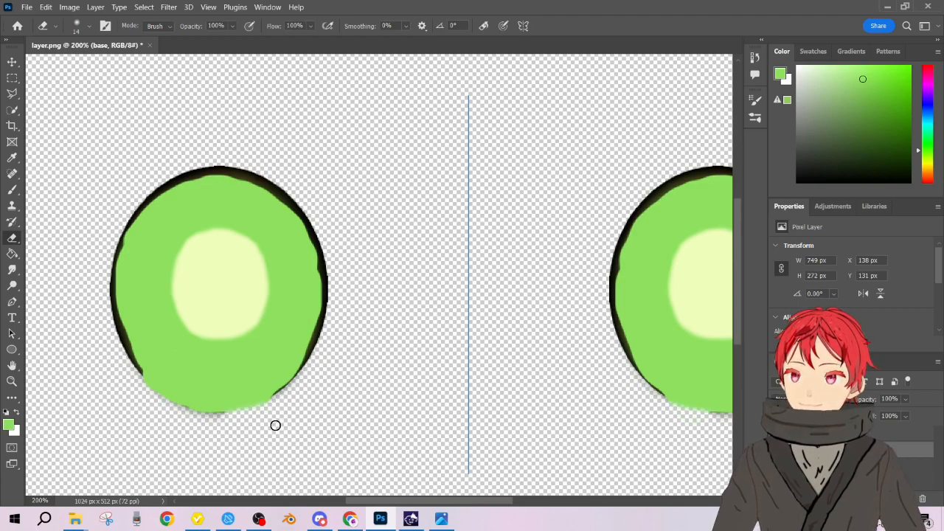
key("ctrl+z")
key("ctrl+z")
key("ctrl+z")
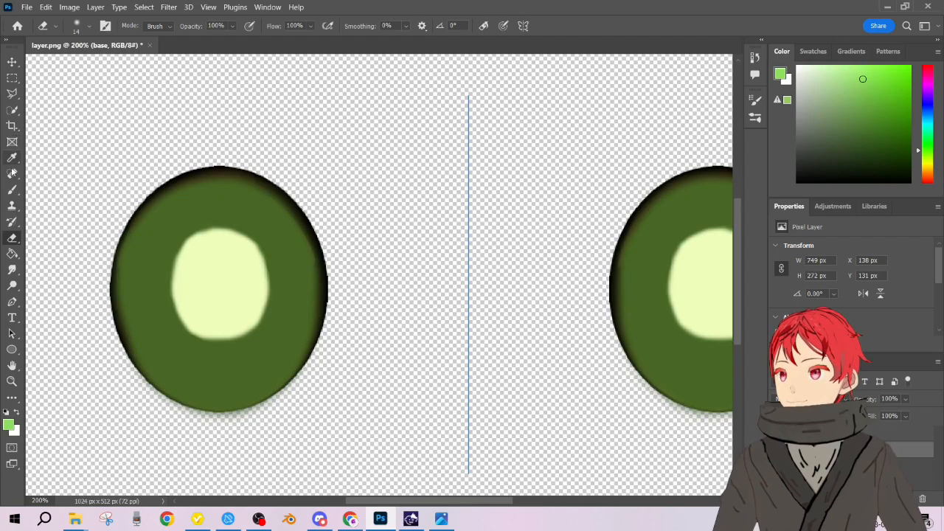
- Switch to the Brush tool, select the pupil layer and examine the eye shading in the koshi.PNG reference
left_click(13, 190)
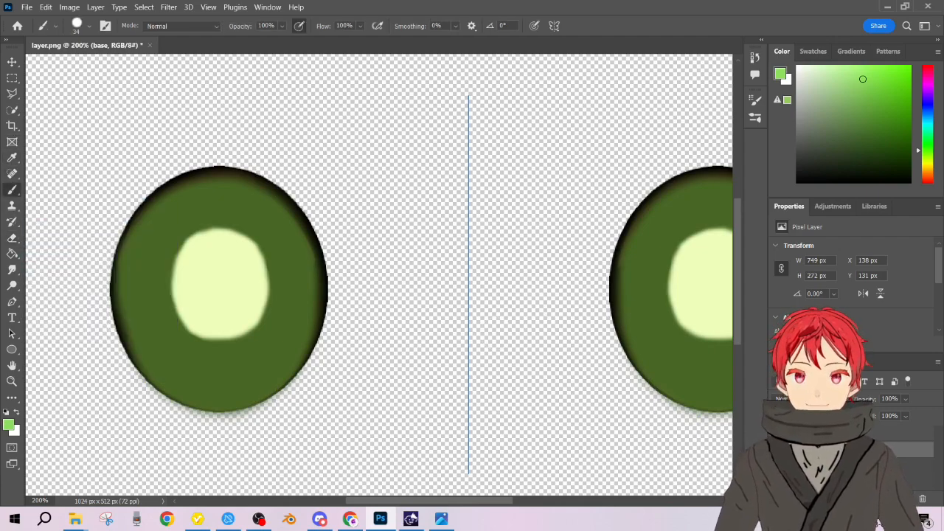
key("alt+bracketright")
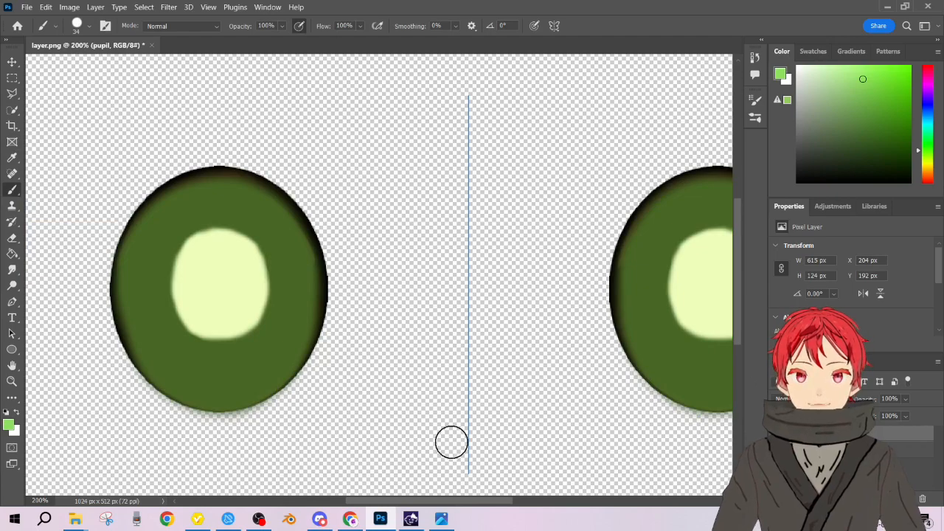
left_click(443, 518)
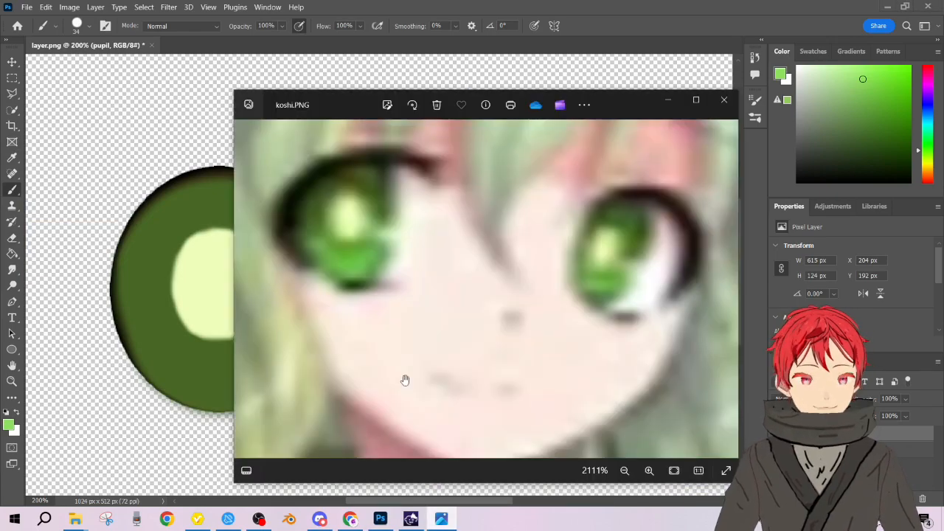
scroll(352, 213, "up", 3)
scroll(417, 247, "down", 5)
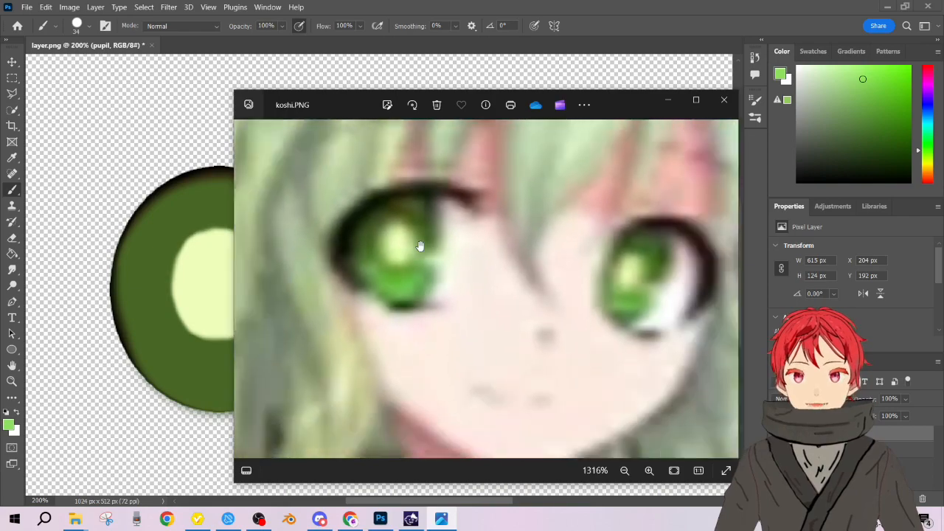
left_click(668, 101)
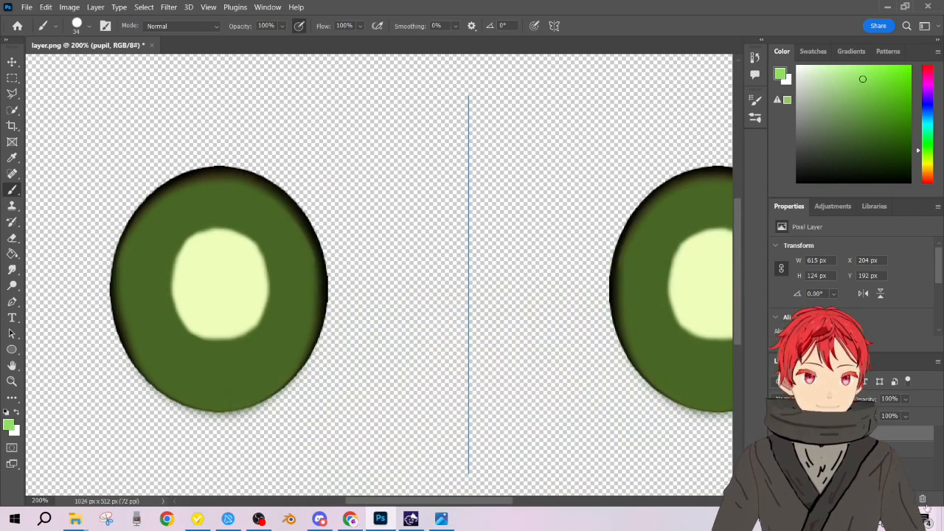
- Add a new layer named highlights above the pupil layer, and make the base layer active
left_click(908, 498)
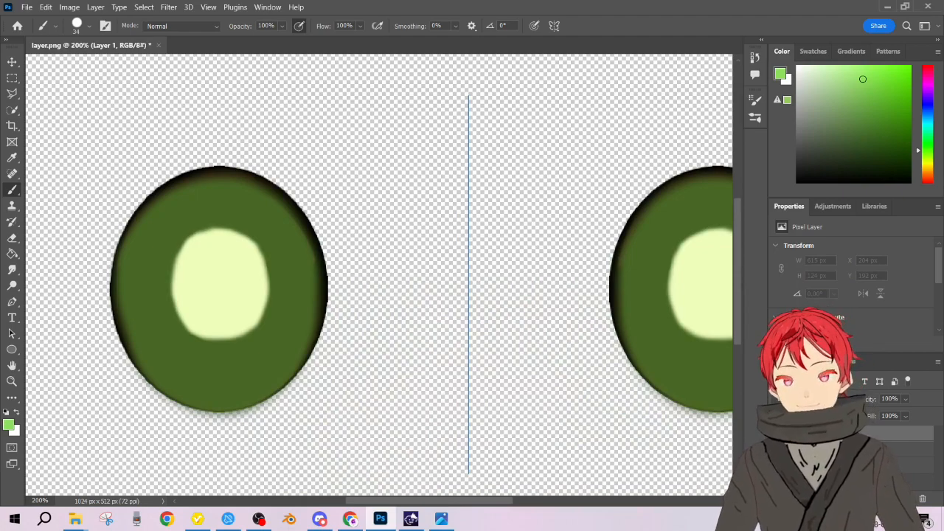
key("Return")
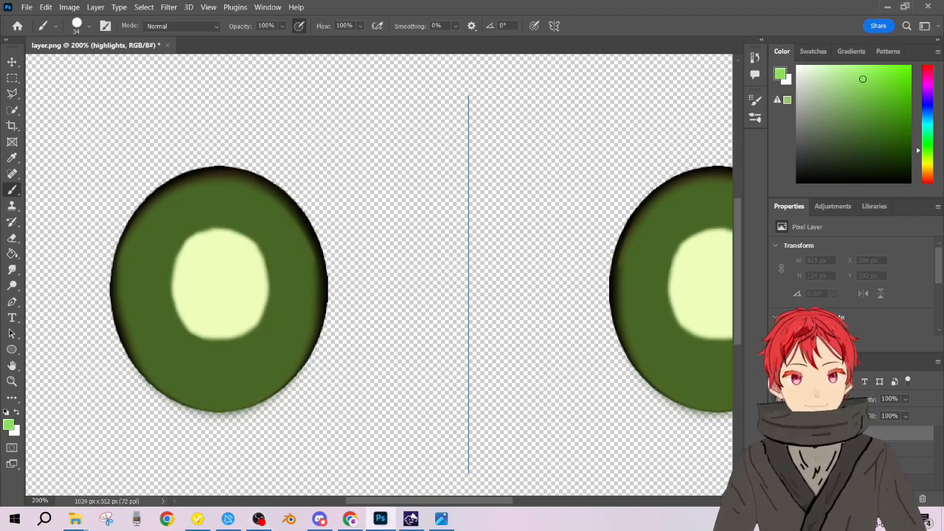
left_click(915, 466)
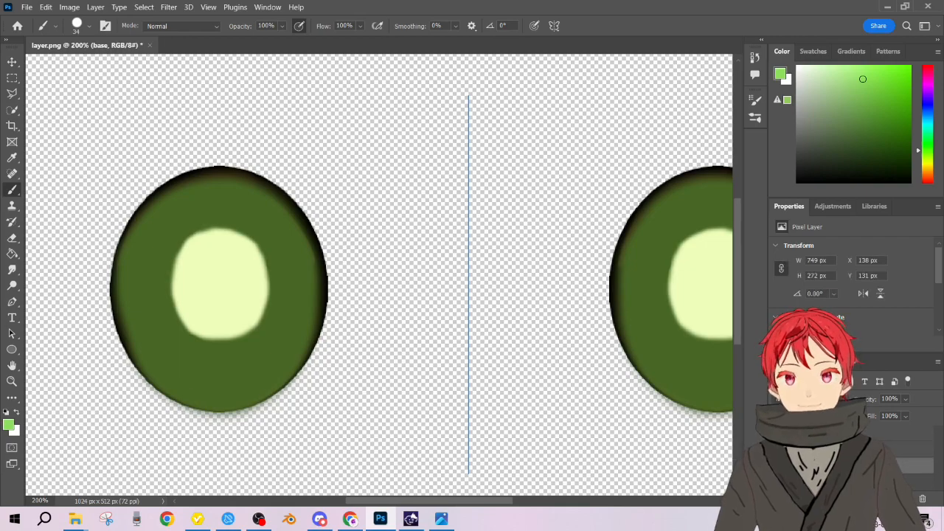
- Check the eye in the koshi.PNG reference, try a light green crescent below the pupil with the 34 px Hard Round brush, and undo it
left_click(441, 518)
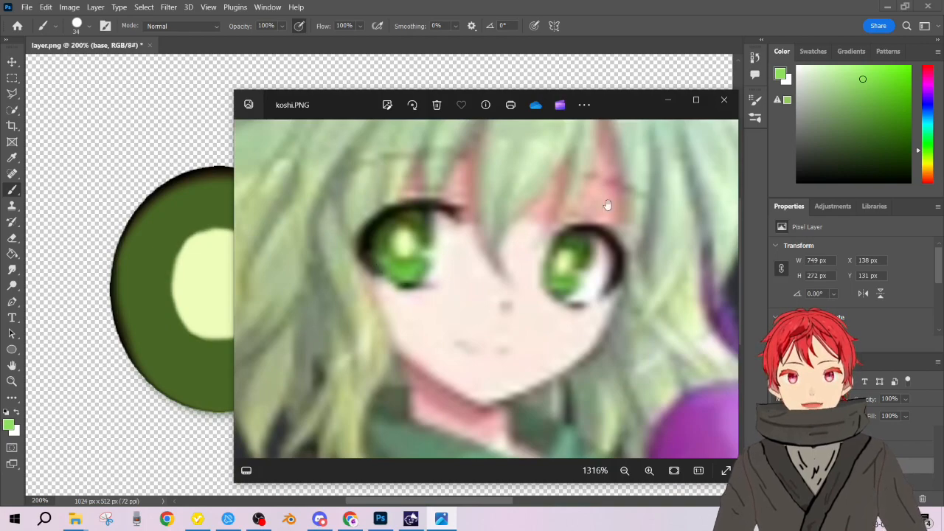
left_click(668, 101)
mouse_move(139, 306)
left_mouse_down()
mouse_move(165, 355)
mouse_move(223, 374)
mouse_move(261, 363)
mouse_move(298, 306)
left_mouse_up()
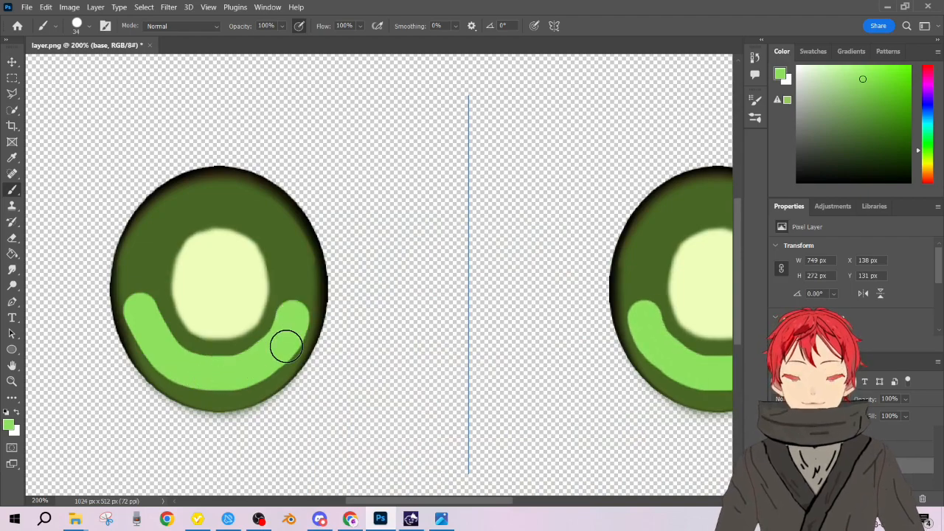
key("ctrl+z")
- Paint a light green crescent around the lower half of the iris on the base layer with the 34 px Soft Round brush
left_click(78, 27)
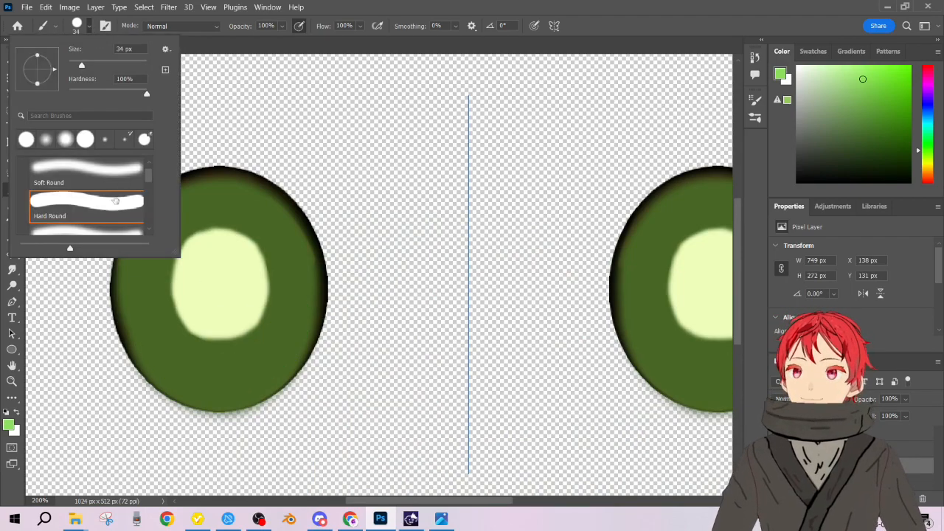
mouse_move(139, 301)
left_mouse_down()
mouse_move(164, 361)
mouse_move(203, 373)
mouse_move(234, 374)
mouse_move(275, 350)
mouse_move(289, 305)
mouse_move(256, 369)
mouse_move(231, 380)
mouse_move(200, 377)
mouse_move(172, 360)
mouse_move(138, 302)
mouse_move(180, 360)
mouse_move(215, 370)
mouse_move(280, 343)
mouse_move(295, 287)
mouse_move(283, 351)
mouse_move(240, 382)
mouse_move(191, 378)
left_mouse_up()
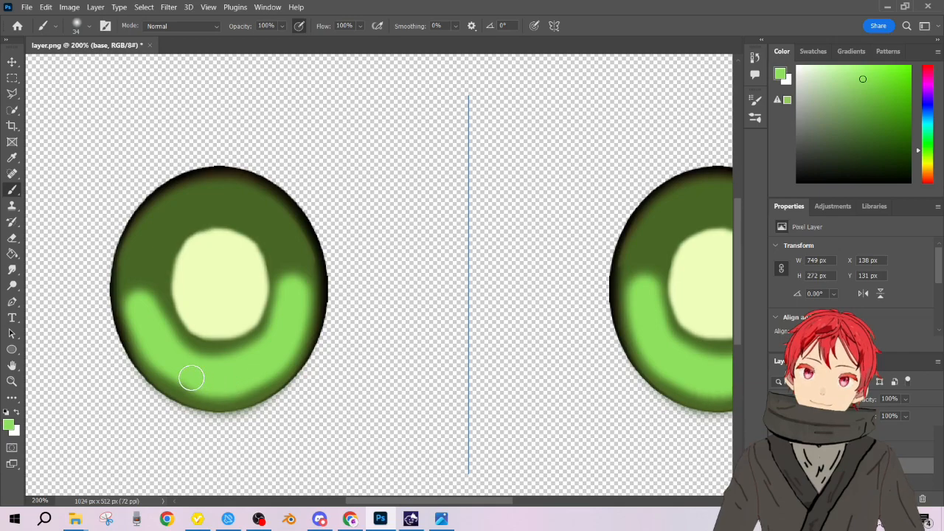
mouse_move(198, 382)
left_mouse_down()
mouse_move(247, 386)
mouse_move(268, 376)
mouse_move(277, 352)
left_mouse_up()
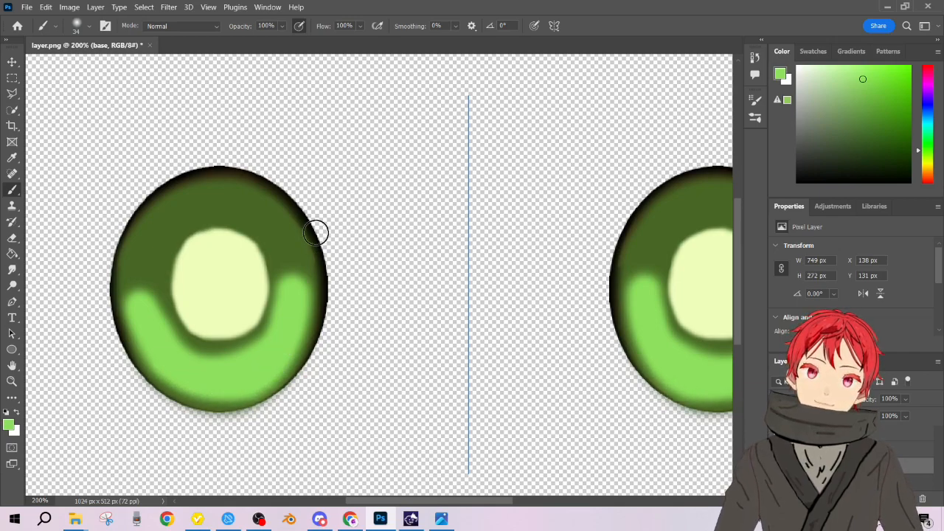
- Check the koshi.PNG eye, then switch to Piskel, sample the dark olive above the pupil and copy its hex code 2b300c
left_click(442, 519)
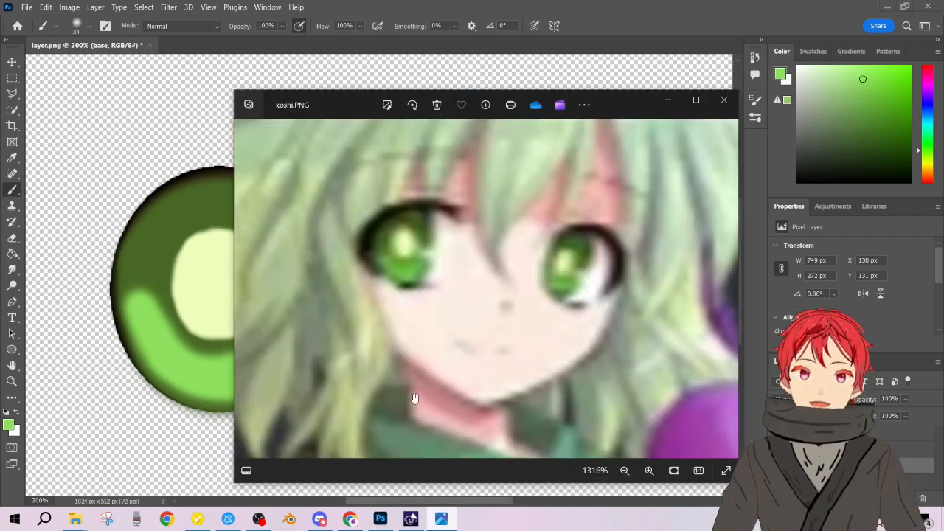
scroll(443, 245, "up", 5)
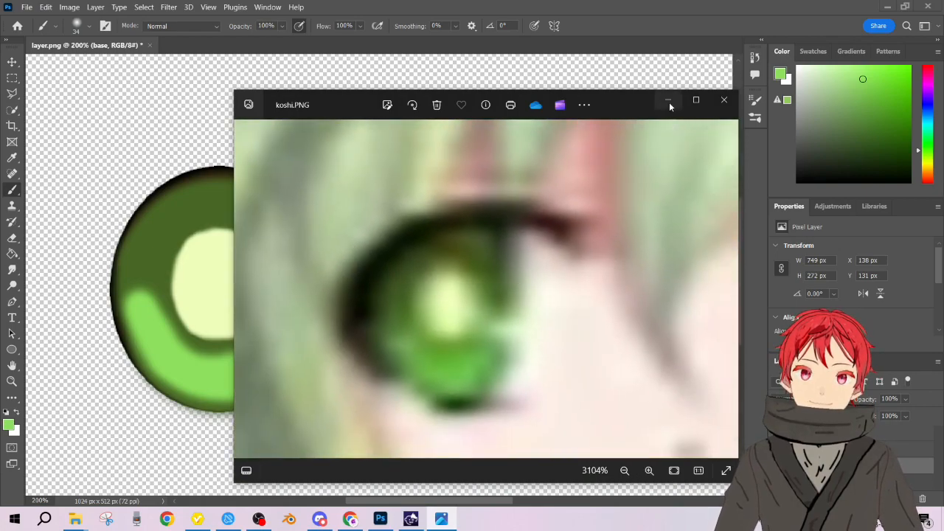
left_click(668, 102)
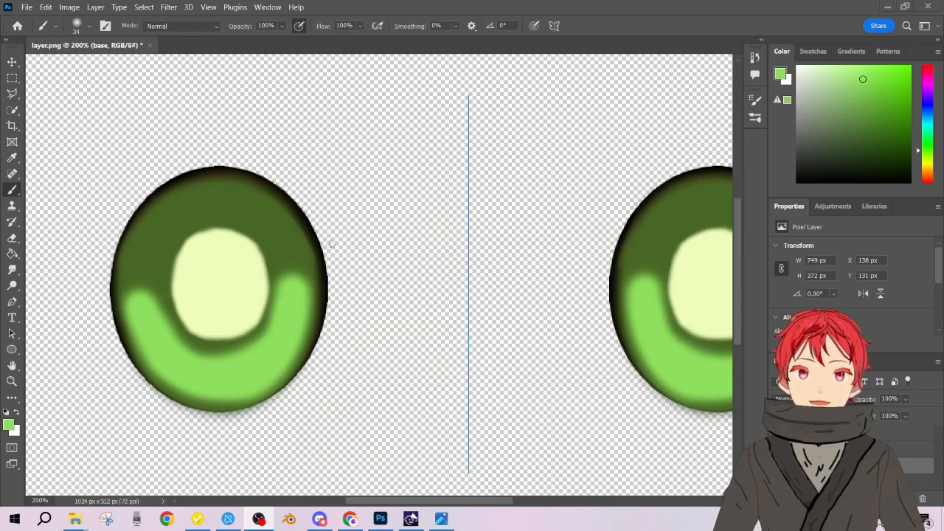
left_click(350, 519)
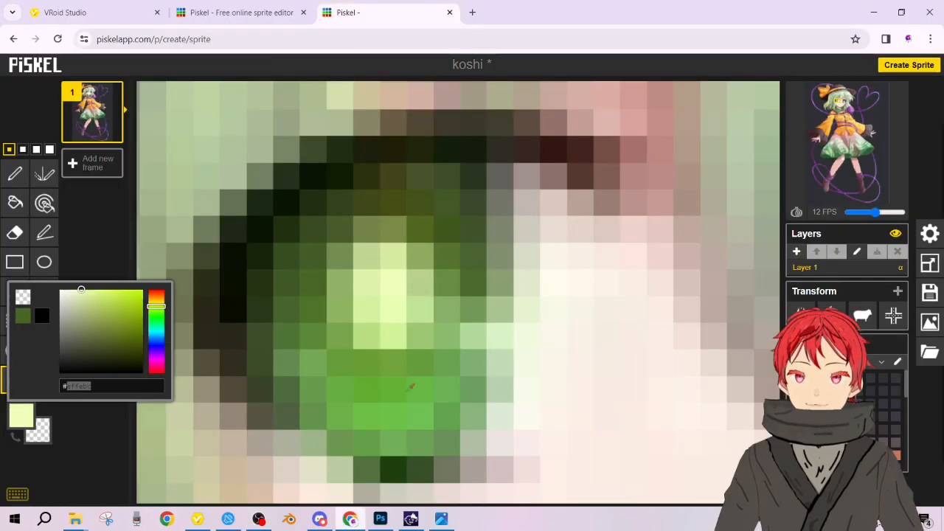
left_click(368, 177)
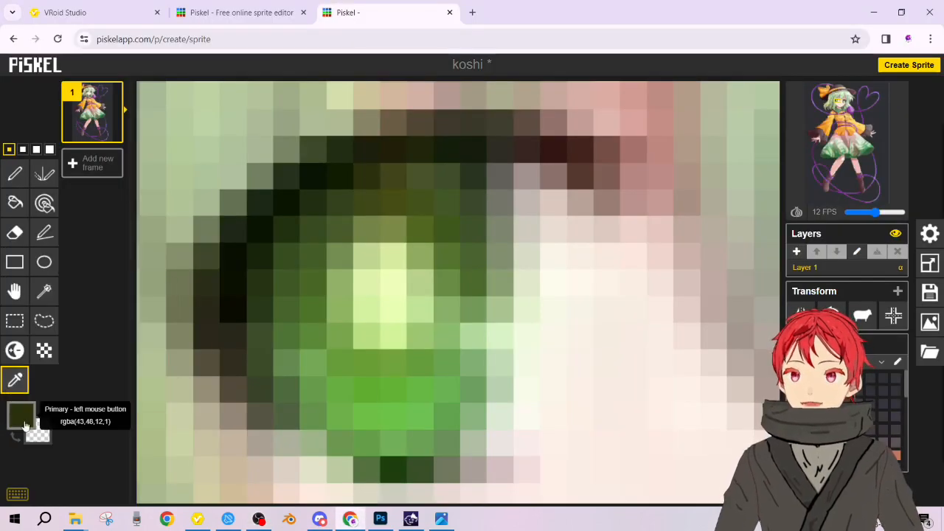
left_click(22, 417)
left_click(82, 385)
key("ctrl+c")
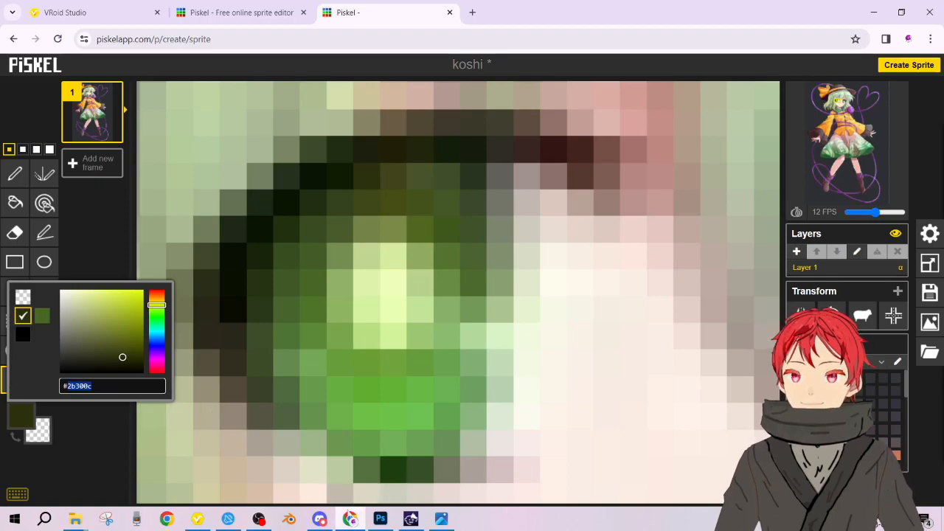
- Switch to Photoshop and set the brush's foreground color to hex 2b300c
left_click(380, 519)
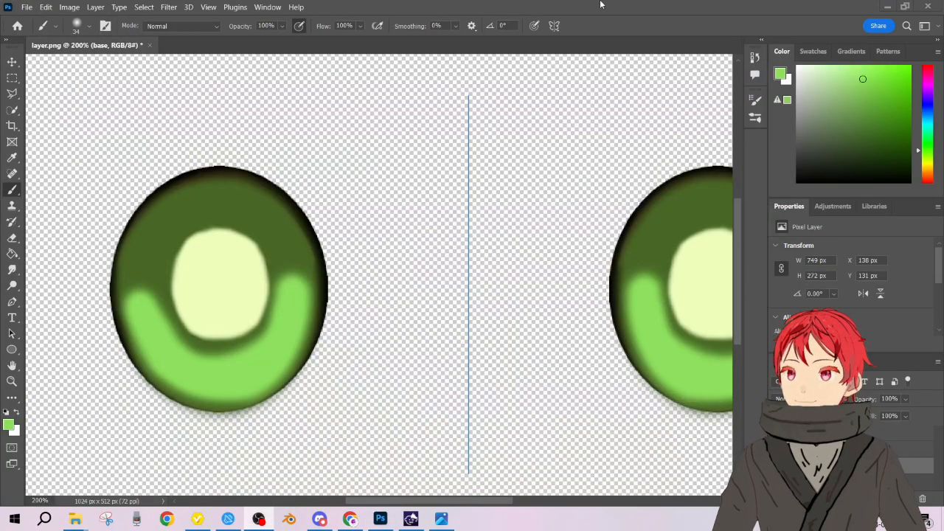
left_click(781, 73)
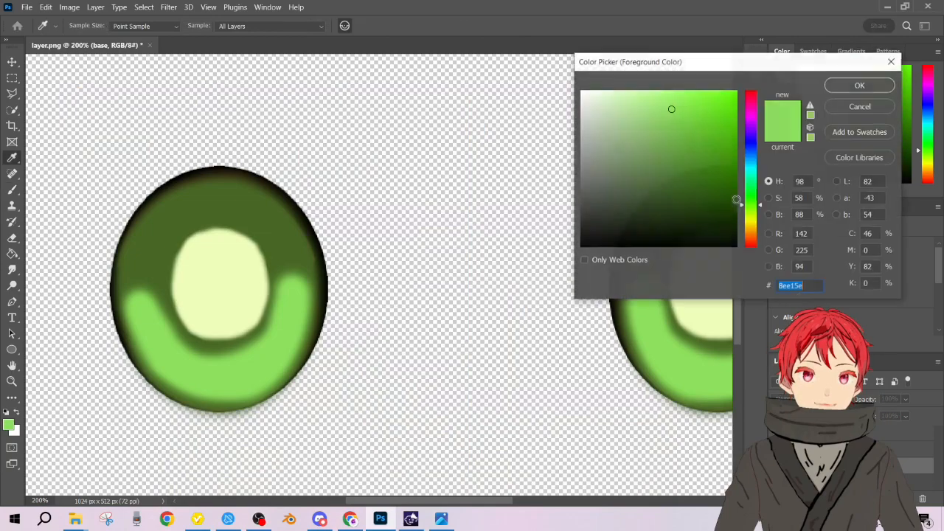
key("ctrl+v")
left_click(861, 85)
key("b")
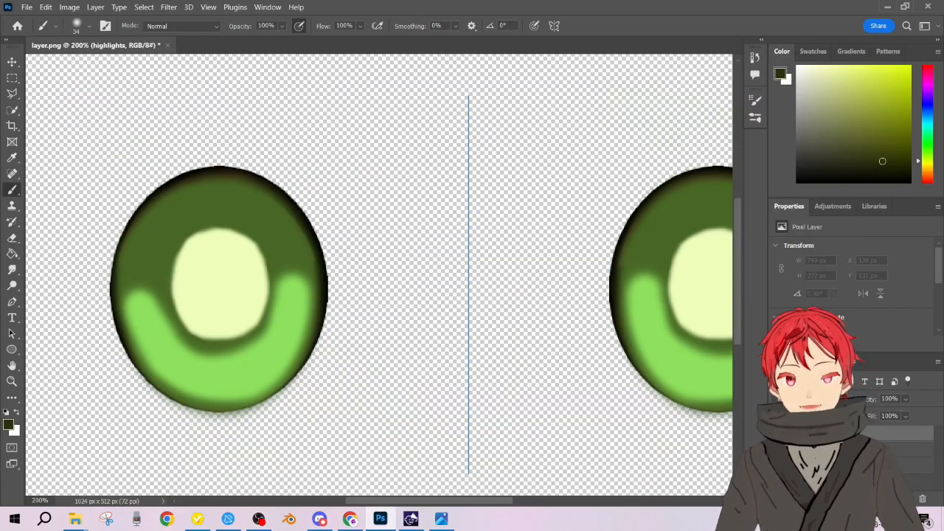
- Rename the highlights layer as design and place it below the pupil layer, undoing the dark test stroke
type("design")
key("Return")
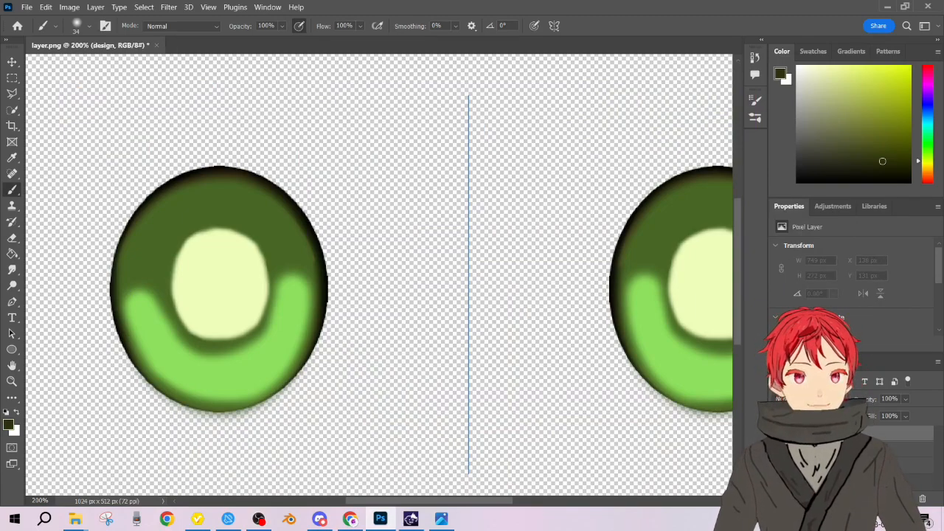
mouse_move(125, 270)
left_mouse_down()
mouse_move(162, 255)
mouse_move(301, 256)
mouse_move(207, 256)
mouse_move(280, 242)
mouse_move(238, 263)
left_mouse_up()
key("ctrl+z")
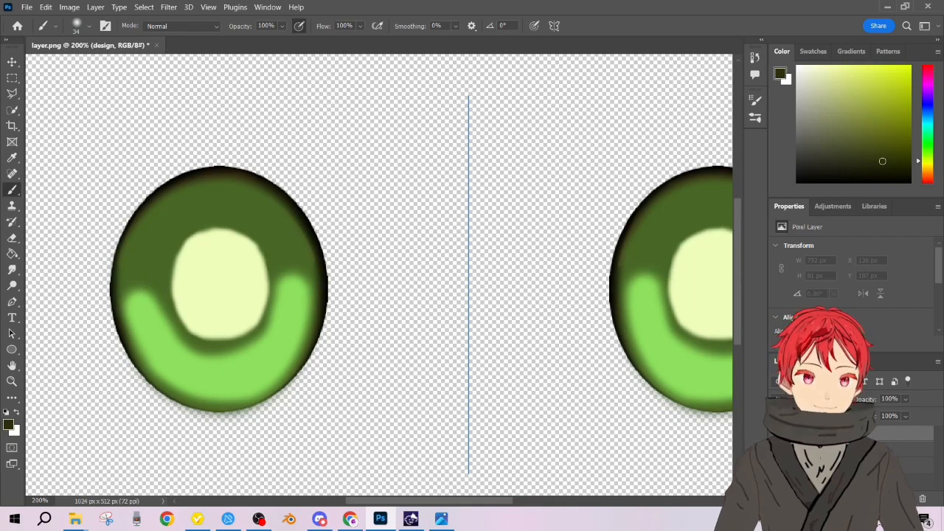
right_click(837, 434)
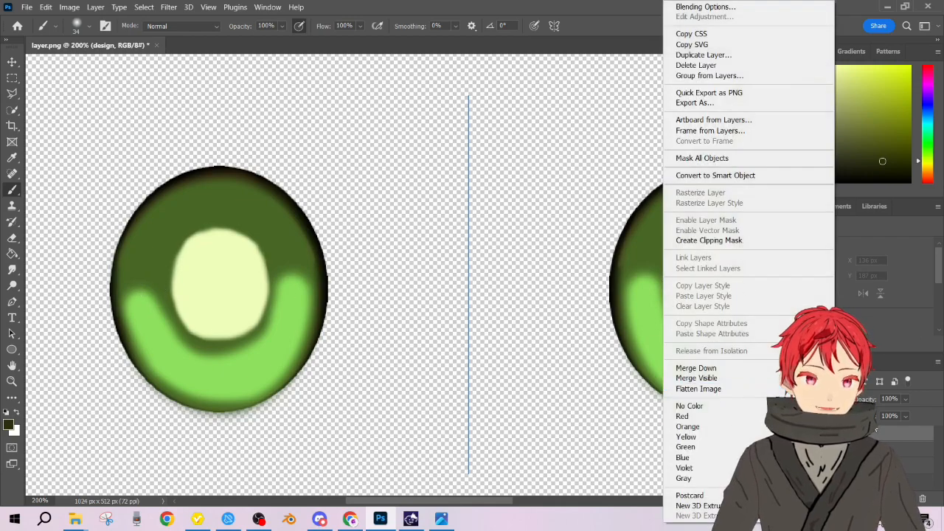
left_click(892, 437)
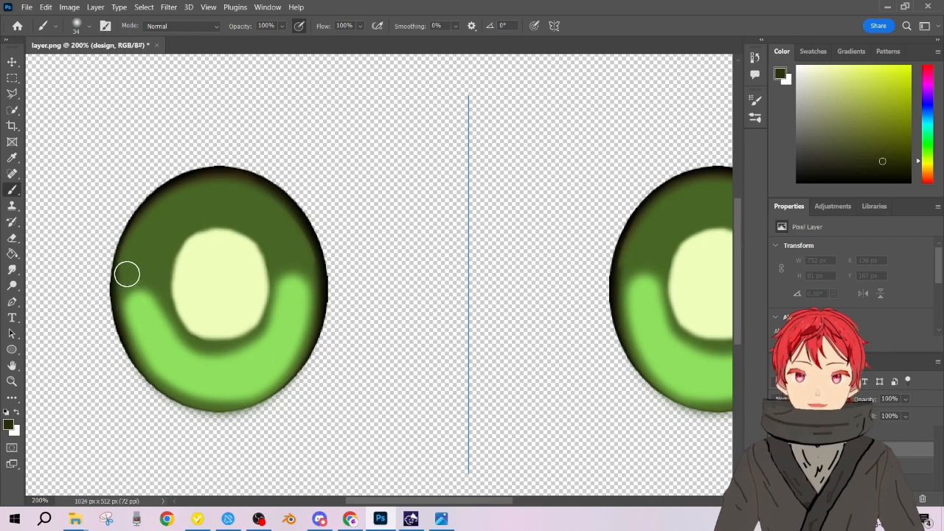
- Cover the upper half of the iris with dark olive on the design layer using the soft 34 px brush and symmetry
left_click_drag(126, 273, 177, 272)
mouse_move(289, 265)
left_mouse_down()
mouse_move(165, 272)
mouse_move(308, 258)
mouse_move(241, 238)
mouse_move(219, 242)
mouse_move(267, 242)
mouse_move(170, 271)
mouse_move(143, 262)
mouse_move(111, 299)
mouse_move(149, 260)
mouse_move(190, 271)
mouse_move(304, 259)
mouse_move(293, 232)
mouse_move(255, 211)
mouse_move(195, 216)
mouse_move(158, 259)
mouse_move(231, 233)
mouse_move(277, 241)
left_mouse_up()
key("ctrl+z")
mouse_move(176, 258)
left_mouse_down()
mouse_move(152, 221)
mouse_move(136, 258)
left_mouse_up()
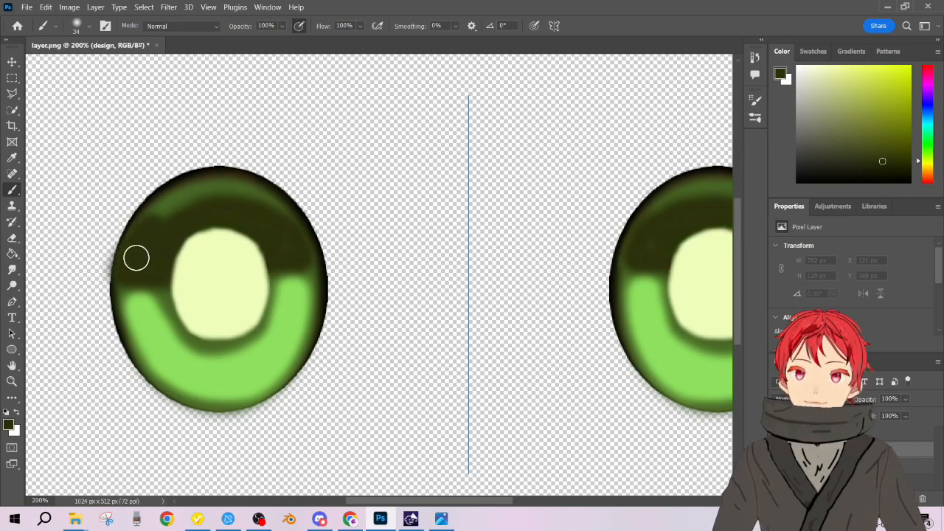
mouse_move(157, 218)
left_mouse_down()
mouse_move(178, 202)
mouse_move(215, 192)
mouse_move(179, 210)
mouse_move(200, 193)
mouse_move(254, 198)
mouse_move(300, 244)
mouse_move(229, 195)
left_mouse_up()
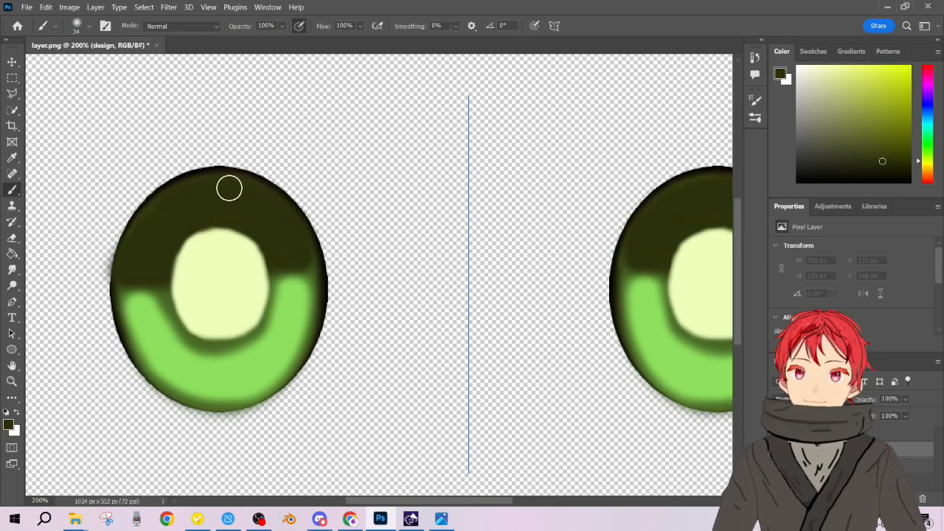
left_click_drag(310, 260, 311, 261)
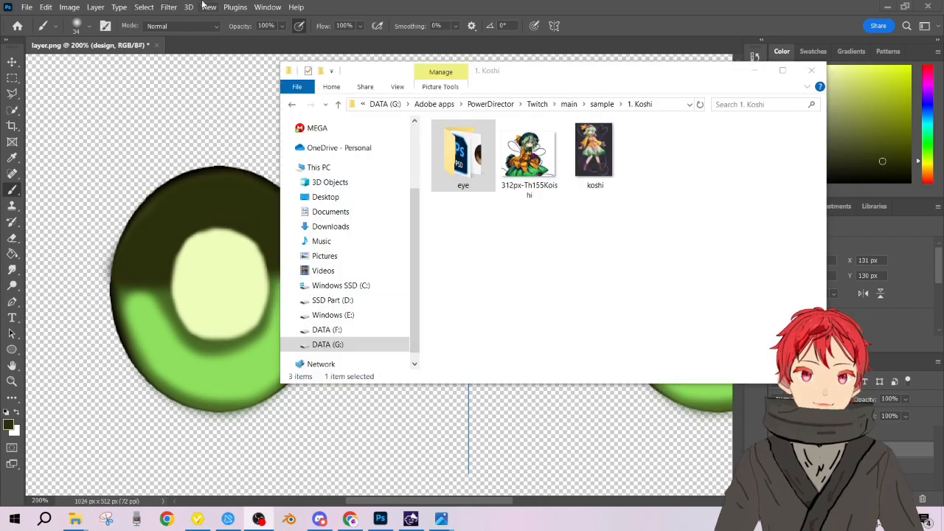
left_click(338, 4)
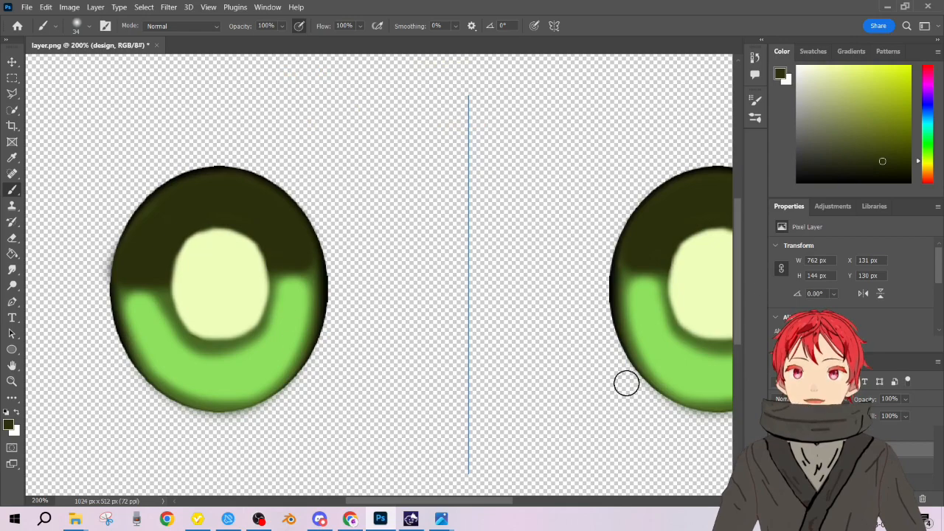
- Paint a lighter olive green patch across the iris's top on the design layer, and add a new layer named highlights above it
left_click(866, 109)
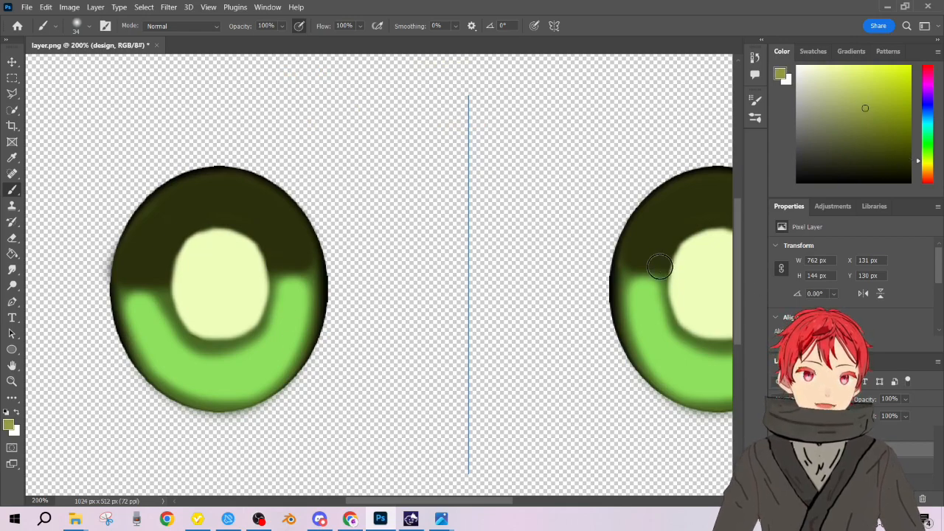
mouse_move(159, 217)
left_mouse_down()
mouse_move(272, 222)
mouse_move(169, 216)
mouse_move(229, 191)
mouse_move(279, 209)
mouse_move(217, 201)
mouse_move(149, 218)
mouse_move(232, 228)
mouse_move(288, 212)
left_mouse_up()
key("ctrl+z")
mouse_move(148, 216)
left_mouse_down()
mouse_move(244, 220)
mouse_move(274, 204)
mouse_move(249, 190)
mouse_move(161, 207)
mouse_move(219, 183)
mouse_move(251, 201)
mouse_move(175, 209)
mouse_move(255, 203)
mouse_move(169, 210)
mouse_move(276, 200)
left_mouse_up()
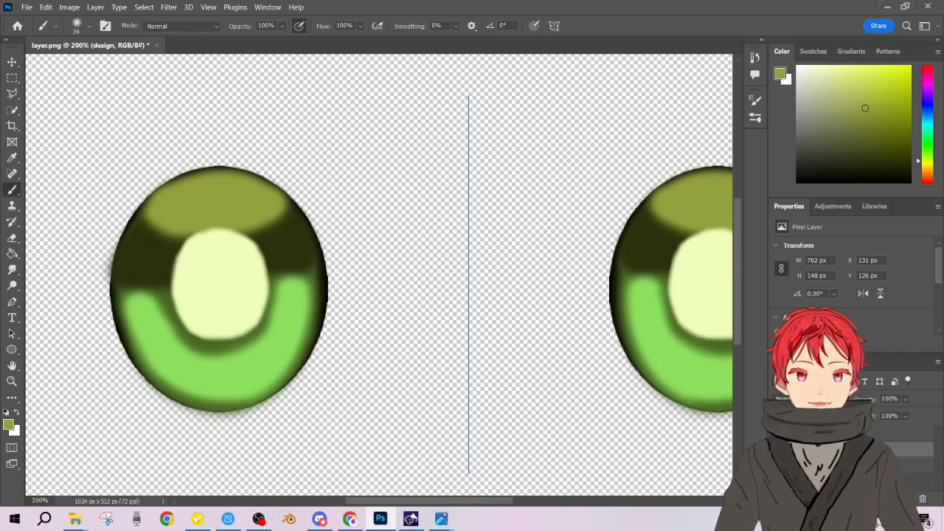
left_click(909, 498)
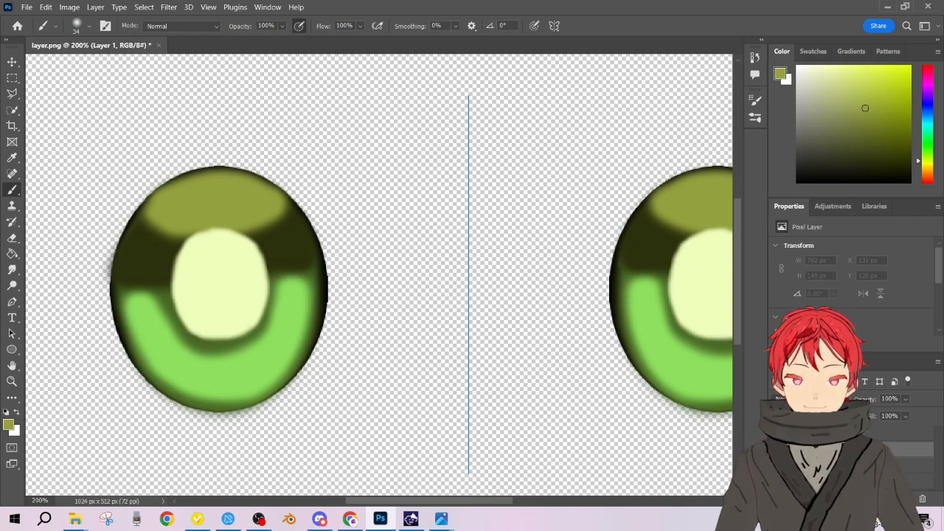
key("Return")
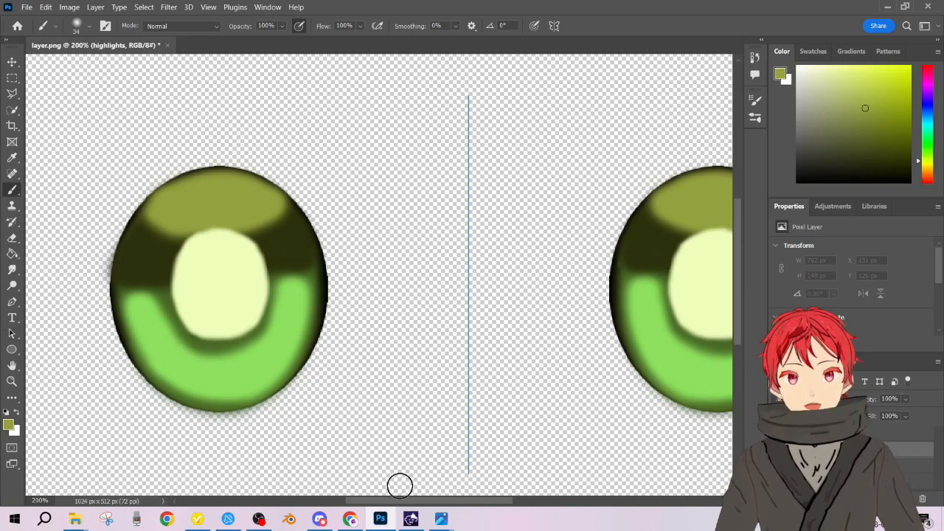
- Open the koshi.PNG reference and examine the highlights and shading of the eye up close
left_click(380, 519)
left_click(380, 518)
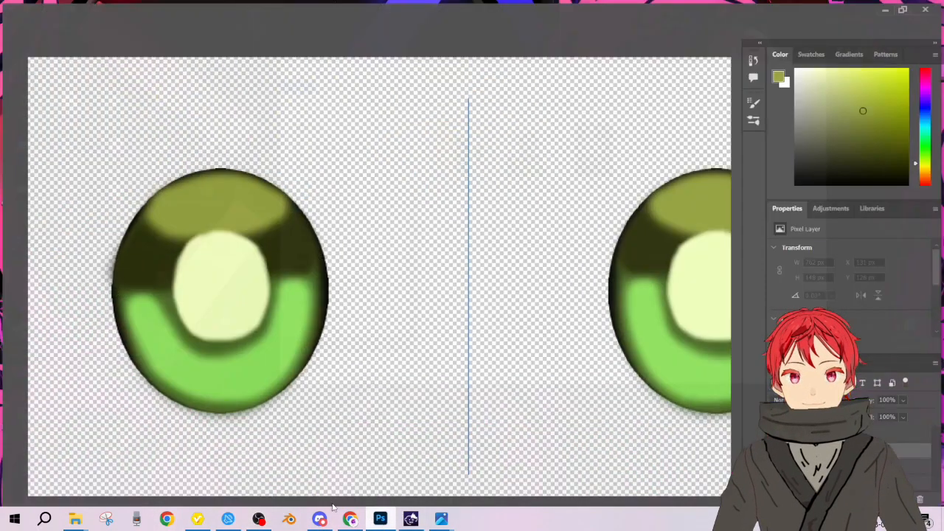
mouse_move(200, 519)
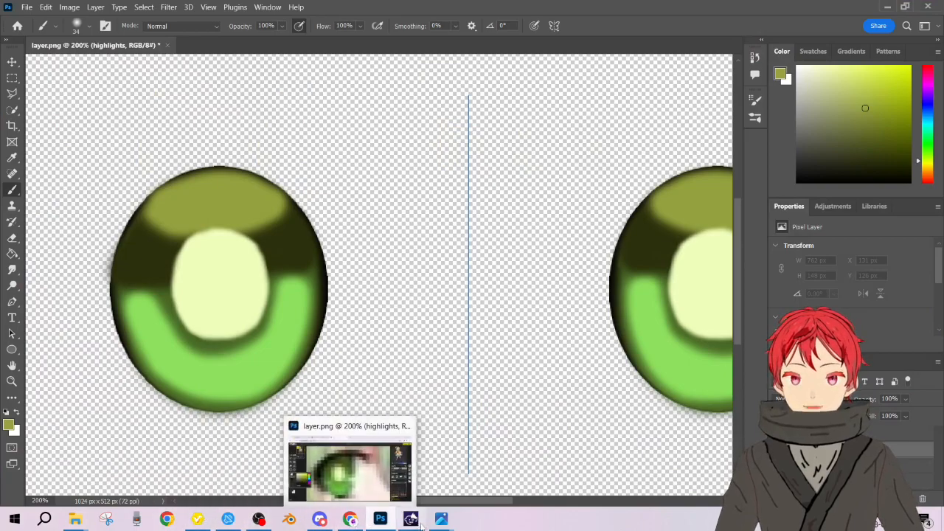
mouse_move(413, 520)
left_click(395, 465)
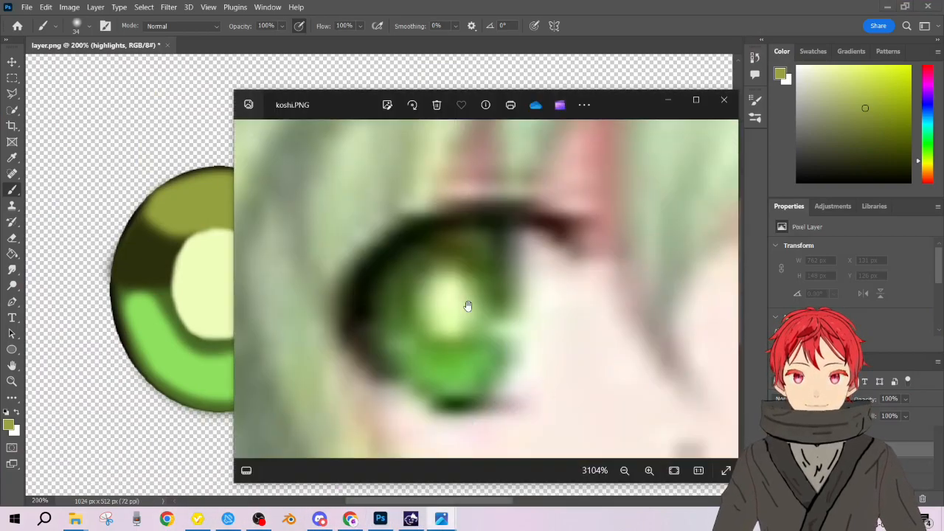
scroll(467, 306, "up", 3)
scroll(448, 374, "down", 2)
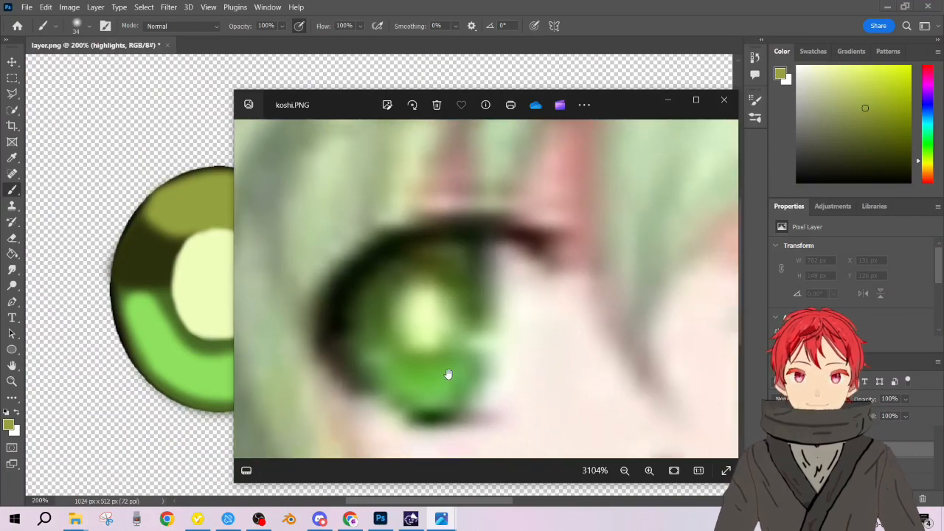
left_click(670, 98)
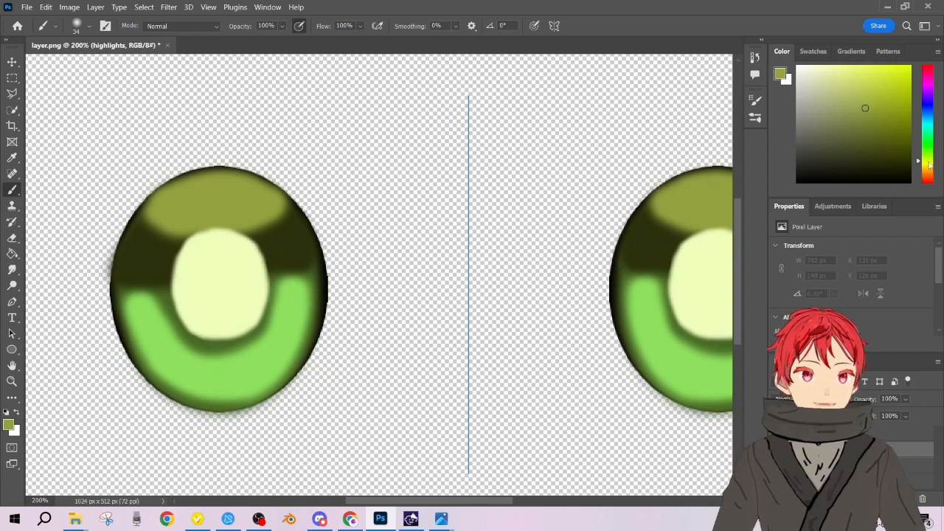
- Paint a curved highlight in light green b9eb9d over the lower green crescents of both irises with the Brush tool
left_click(779, 72)
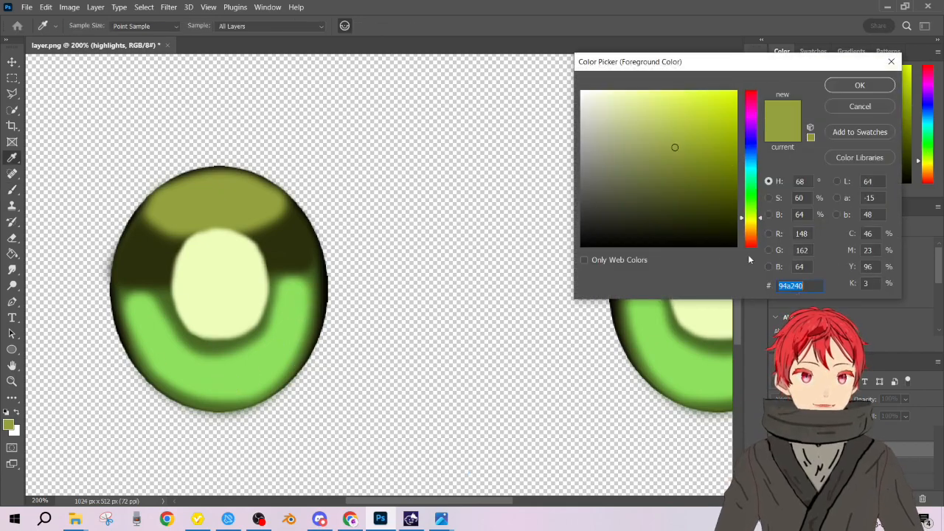
left_click(196, 359)
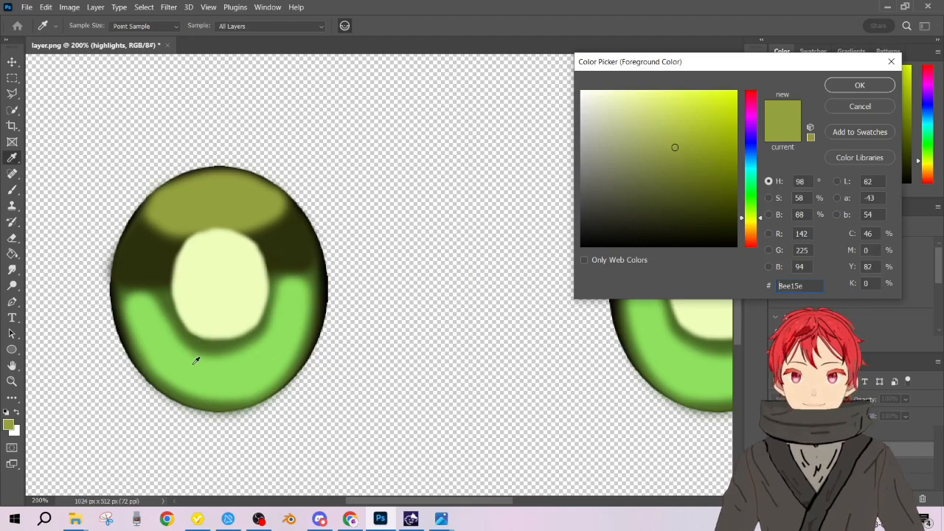
left_click_drag(670, 108, 633, 103)
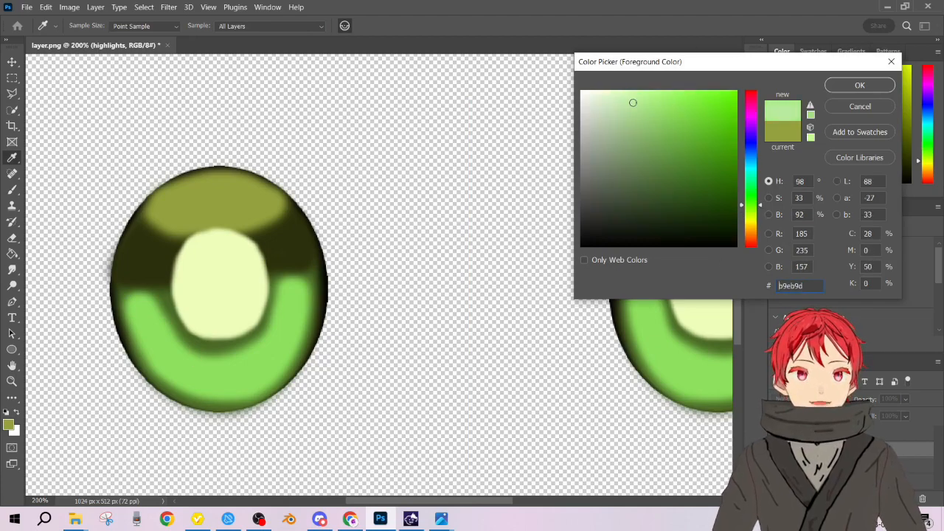
left_click(858, 86)
key("b")
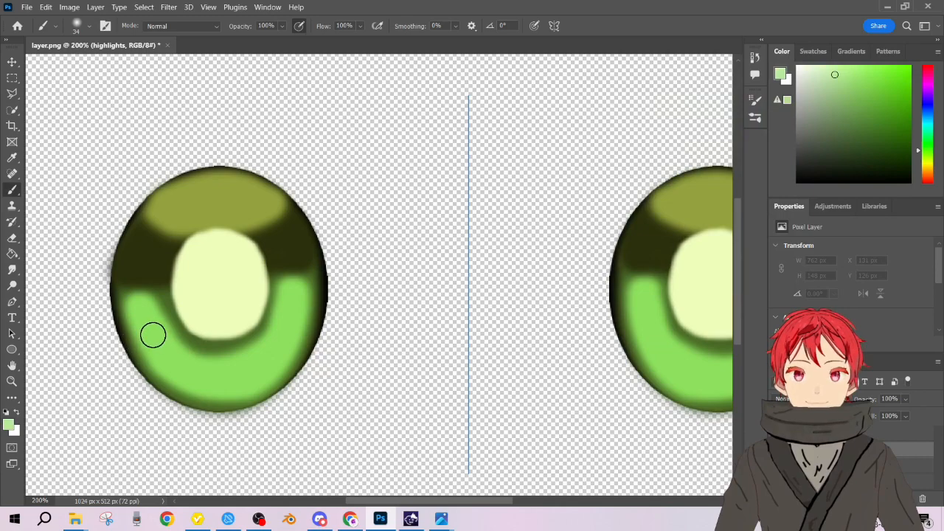
mouse_move(150, 333)
left_mouse_down()
mouse_move(189, 366)
mouse_move(217, 371)
mouse_move(252, 363)
mouse_move(299, 311)
left_mouse_up()
mouse_move(266, 358)
left_mouse_down()
mouse_move(225, 374)
mouse_move(193, 370)
mouse_move(163, 355)
mouse_move(147, 326)
mouse_move(180, 359)
mouse_move(245, 376)
mouse_move(280, 347)
mouse_move(290, 308)
mouse_move(270, 343)
mouse_move(223, 372)
mouse_move(199, 373)
mouse_move(157, 338)
mouse_move(204, 381)
mouse_move(246, 380)
left_mouse_up()
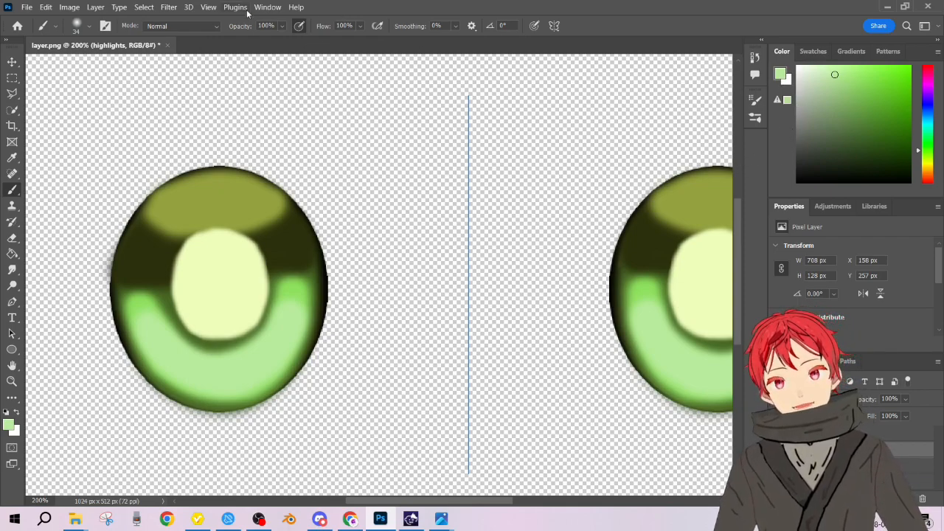
- Apply a Gaussian Blur with a 16.6 px radius to the highlights layer
left_click(169, 9)
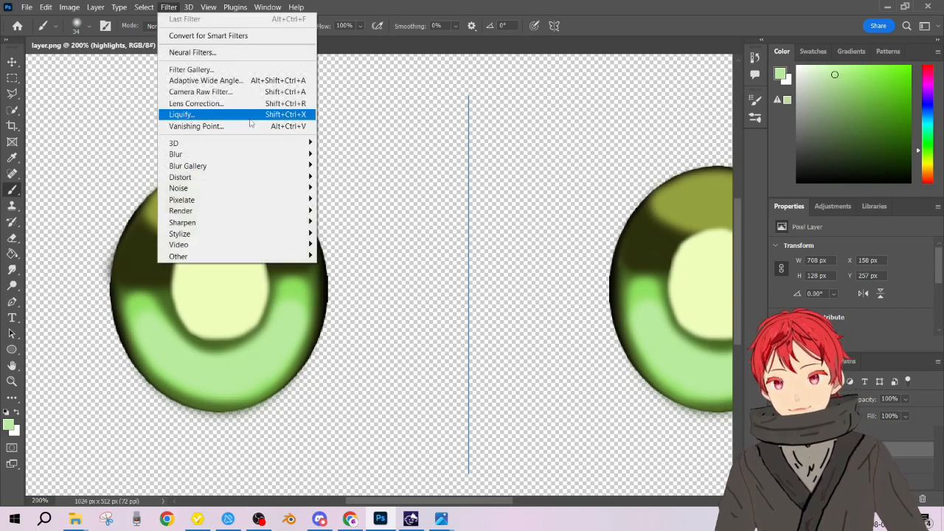
mouse_move(289, 167)
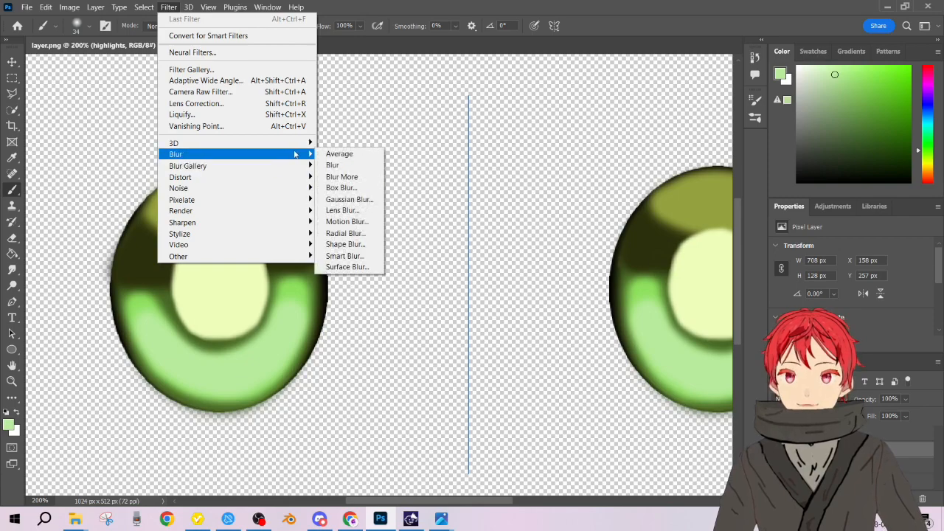
left_click(348, 199)
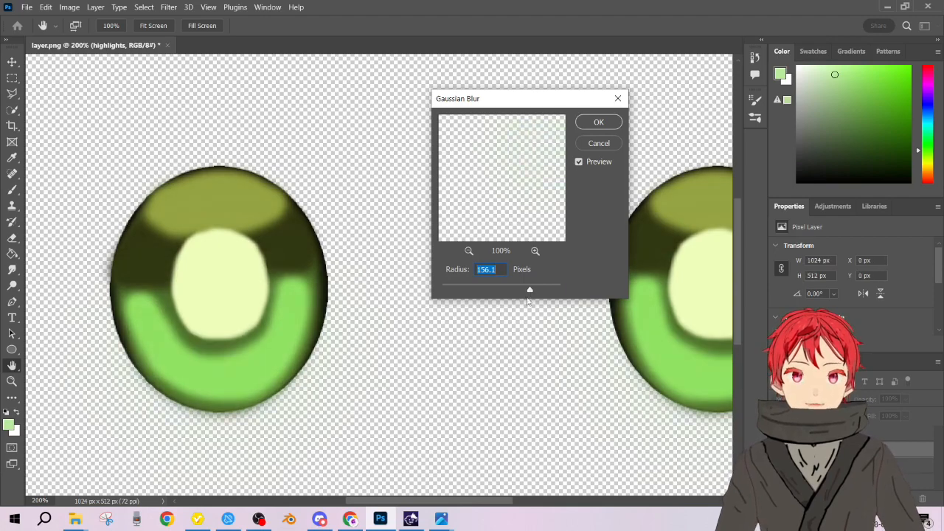
left_click_drag(531, 292, 493, 290)
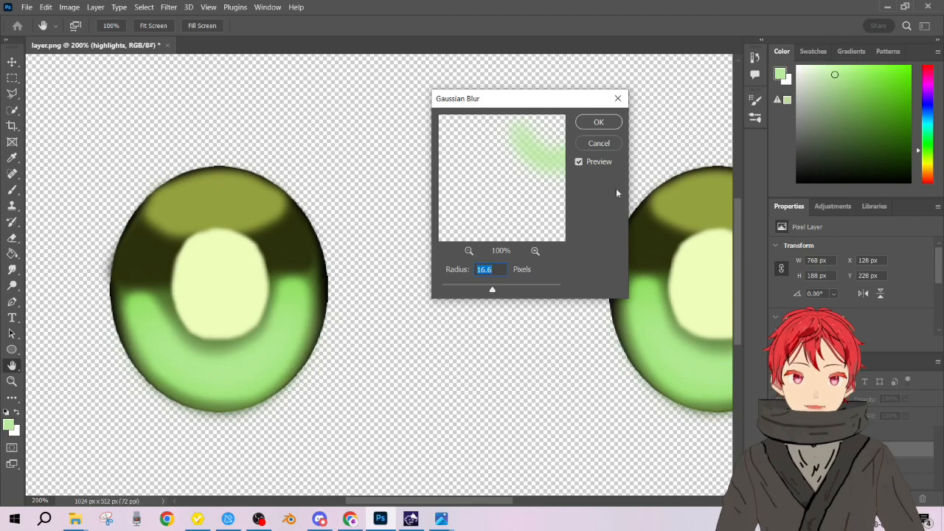
left_click(599, 123)
key("b")
left_click(143, 6)
mouse_move(119, 7)
mouse_move(174, 9)
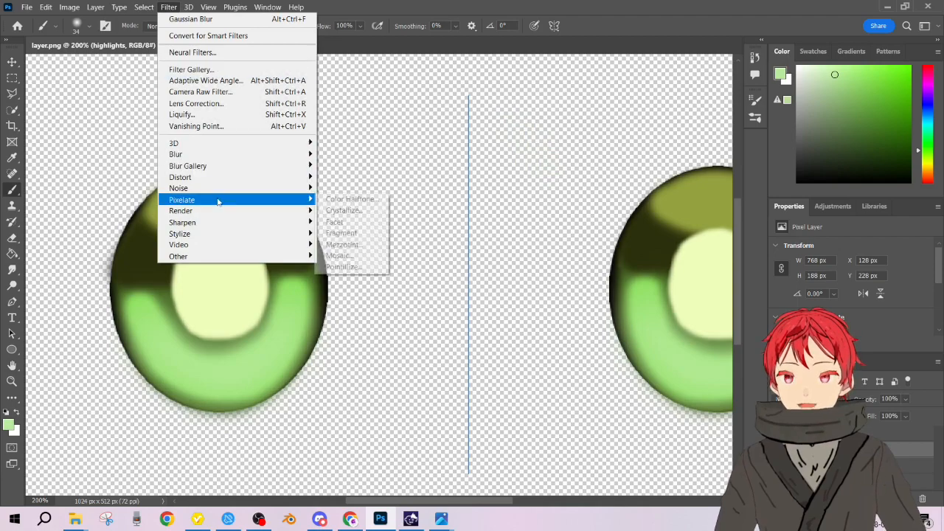
mouse_move(236, 167)
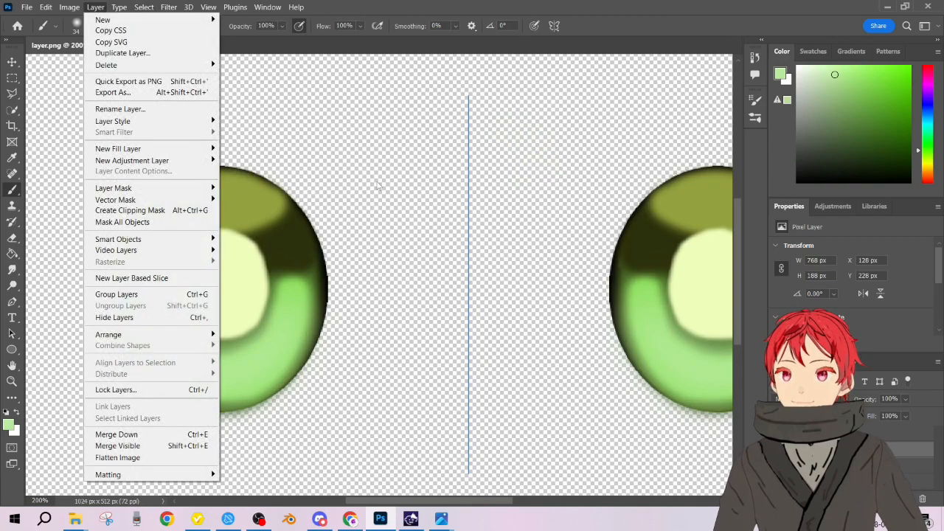
left_click(397, 320)
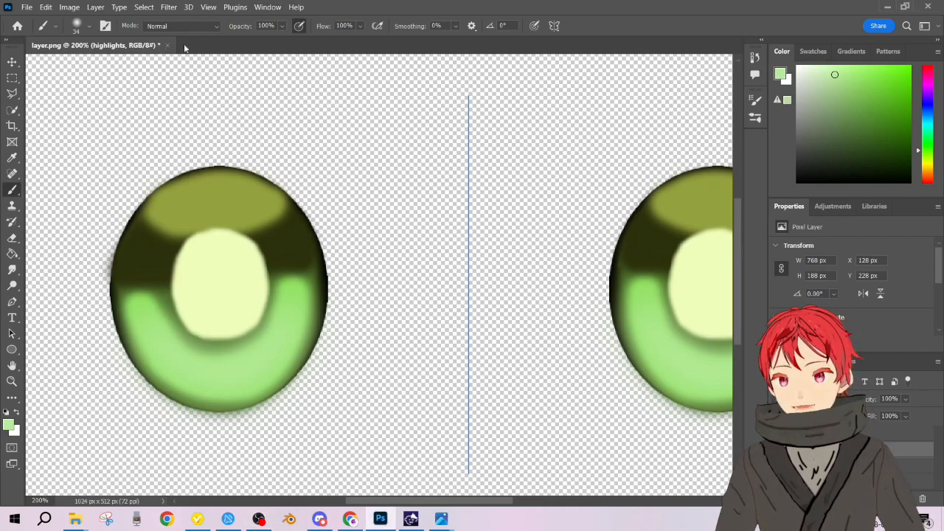
- Set the brush to Color Dodge mode with white and paint a glowing curved band along the lower green crescents of both irises
left_click(210, 26)
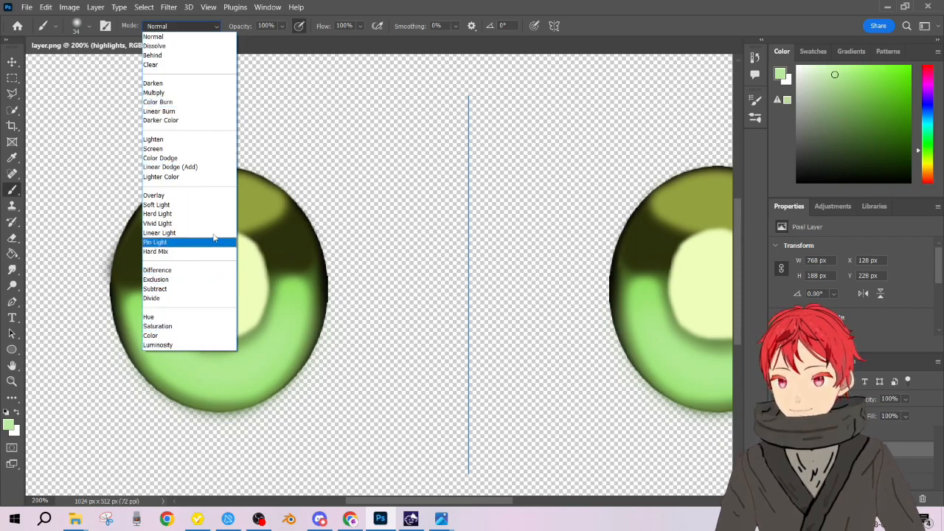
left_click(216, 158)
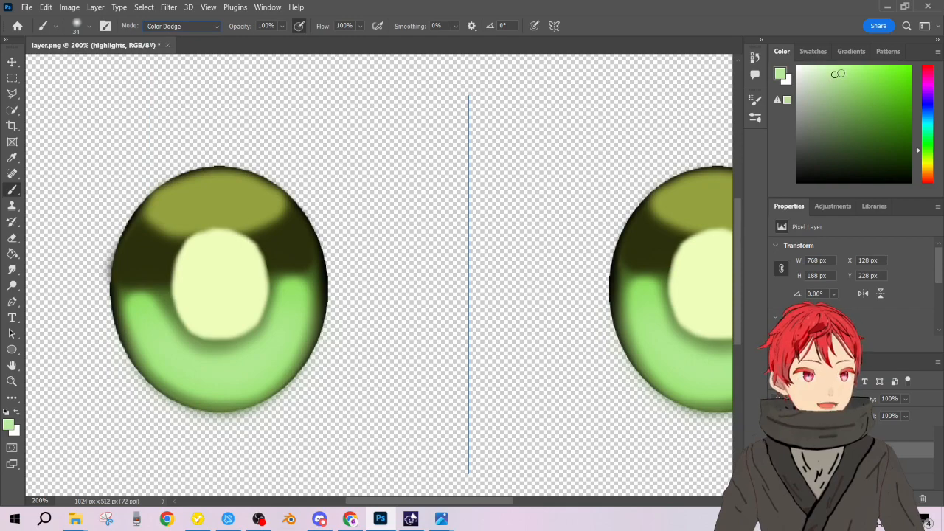
left_click_drag(838, 74, 798, 66)
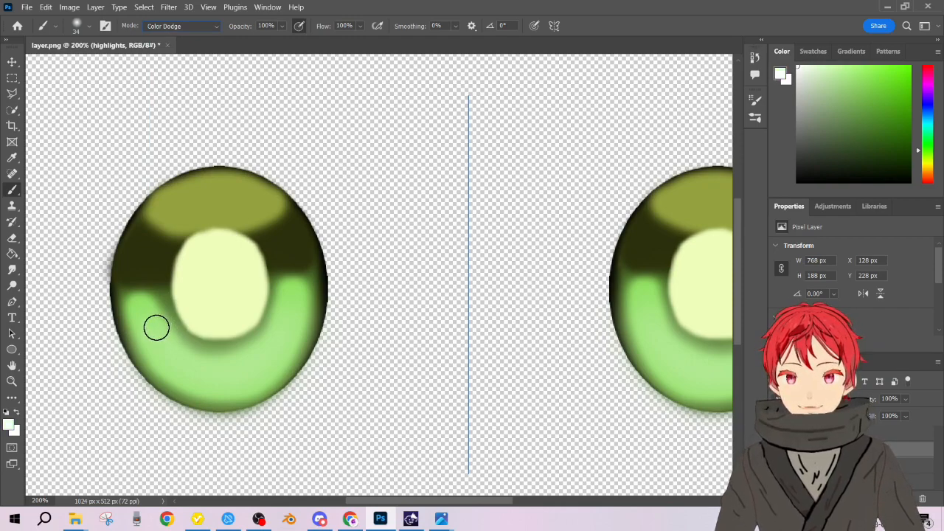
mouse_move(141, 316)
left_mouse_down()
mouse_move(185, 366)
mouse_move(235, 373)
mouse_move(272, 352)
mouse_move(297, 304)
mouse_move(281, 346)
mouse_move(228, 379)
mouse_move(173, 364)
mouse_move(147, 322)
left_mouse_up()
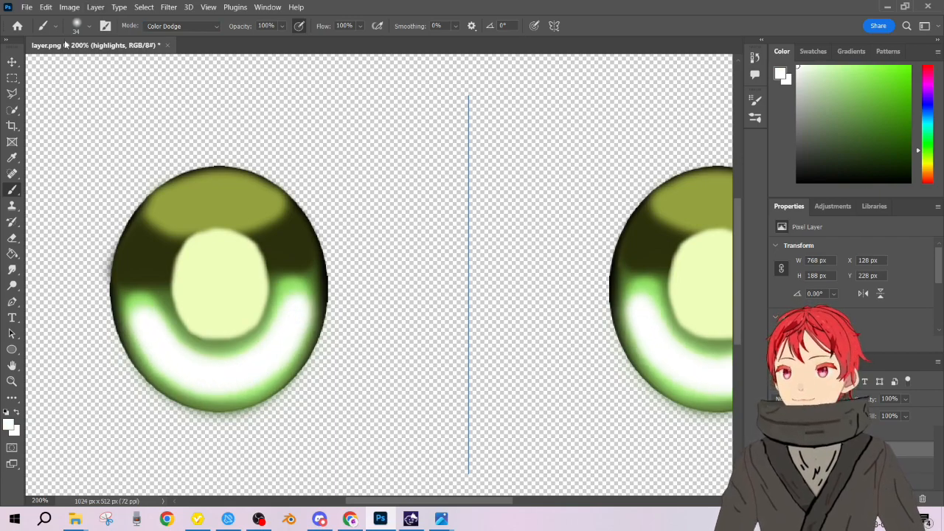
left_click(89, 28)
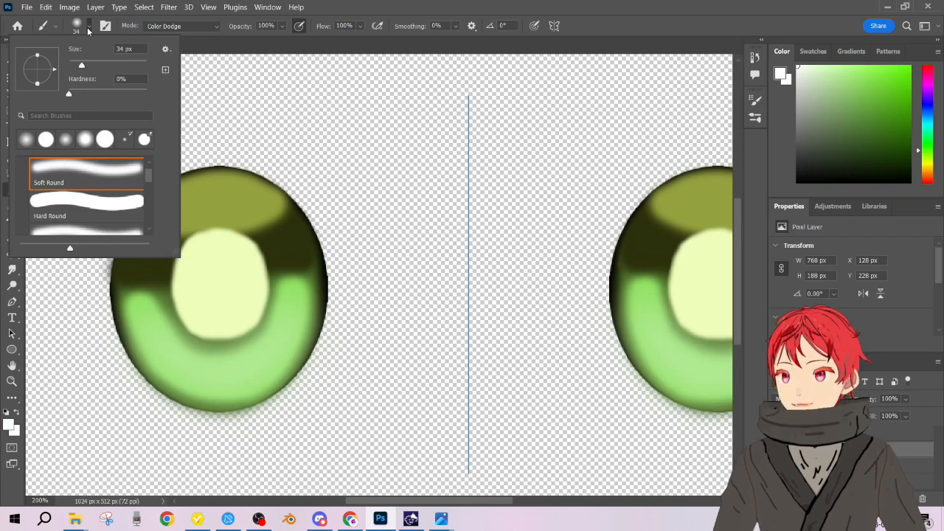
left_click(89, 27)
mouse_move(142, 312)
left_mouse_down()
mouse_move(178, 361)
mouse_move(237, 377)
mouse_move(270, 357)
mouse_move(293, 297)
mouse_move(274, 342)
mouse_move(211, 377)
left_mouse_up()
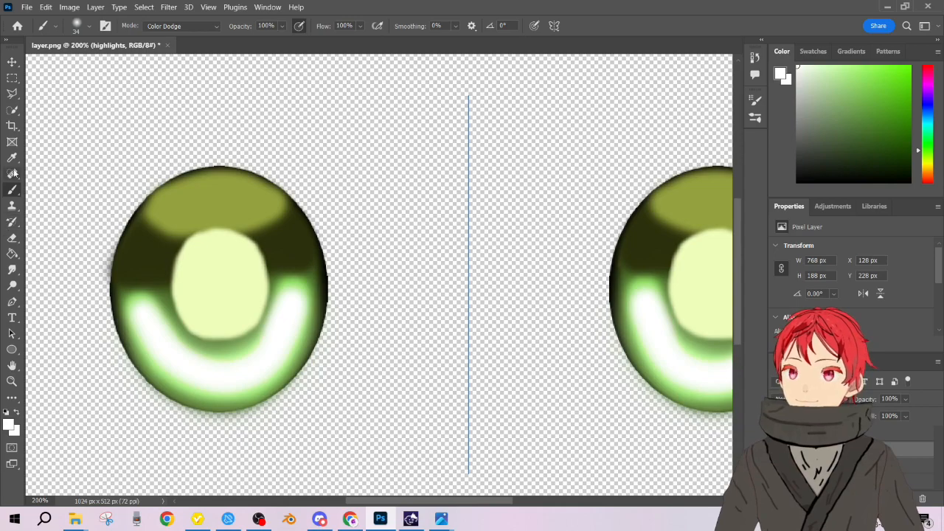
- Select the white glowing crescents on both irises with the Quick Selection tool
left_click(11, 110)
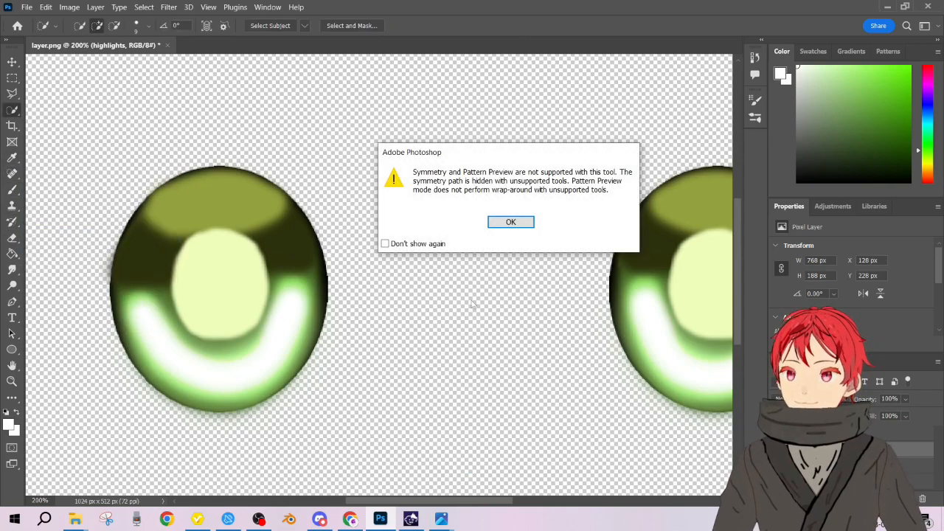
left_click(514, 224)
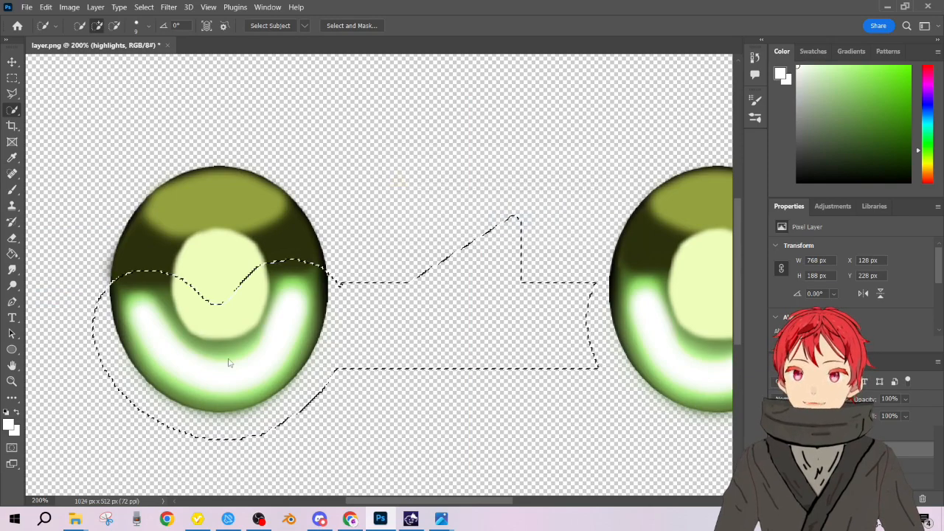
key("ctrl+z")
left_click(193, 353)
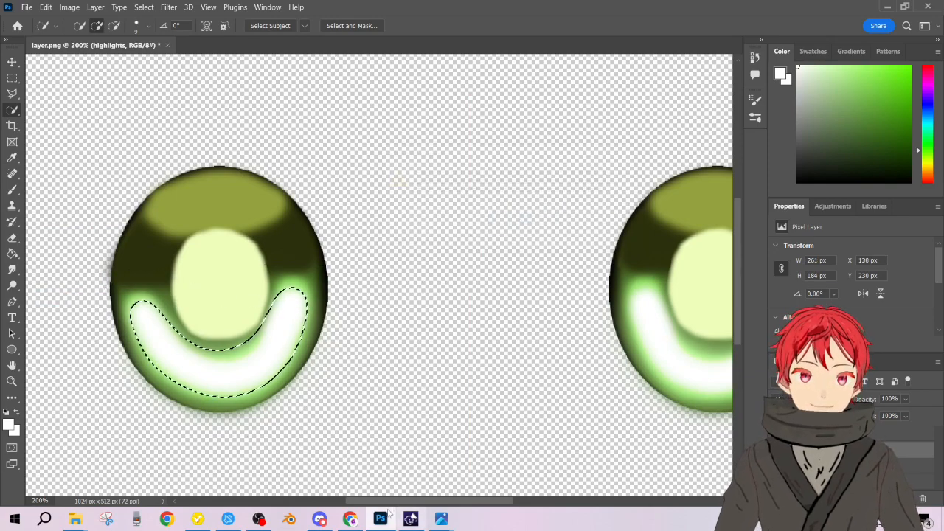
left_click_drag(439, 501, 489, 502)
mouse_move(440, 300)
left_mouse_down()
mouse_move(454, 352)
mouse_move(495, 376)
left_mouse_up()
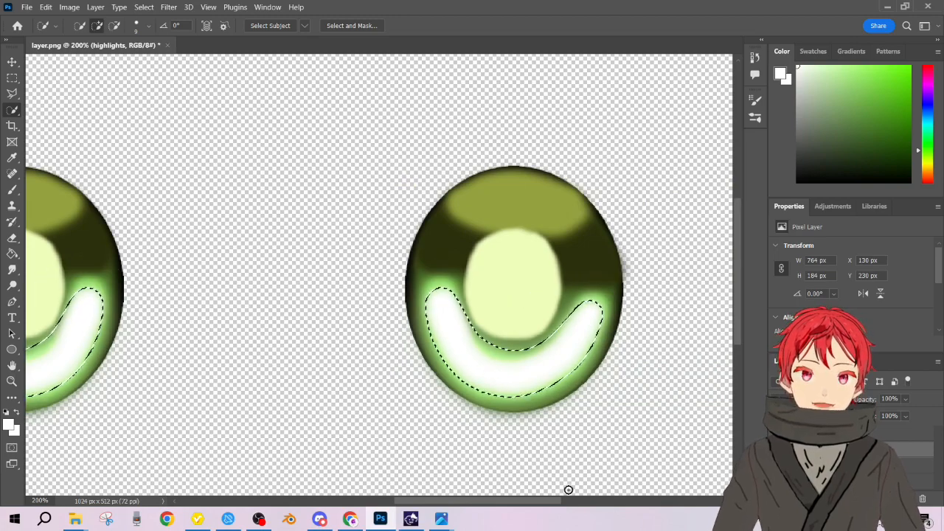
left_click_drag(553, 504, 485, 507)
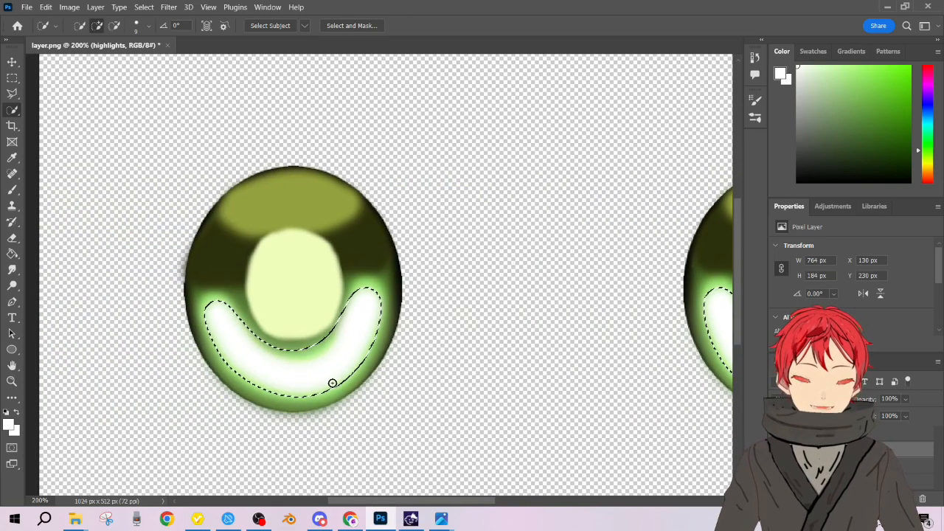
- Try erasing a strip inside the left iris's selected white crescent and undo the erasure
left_click(17, 191)
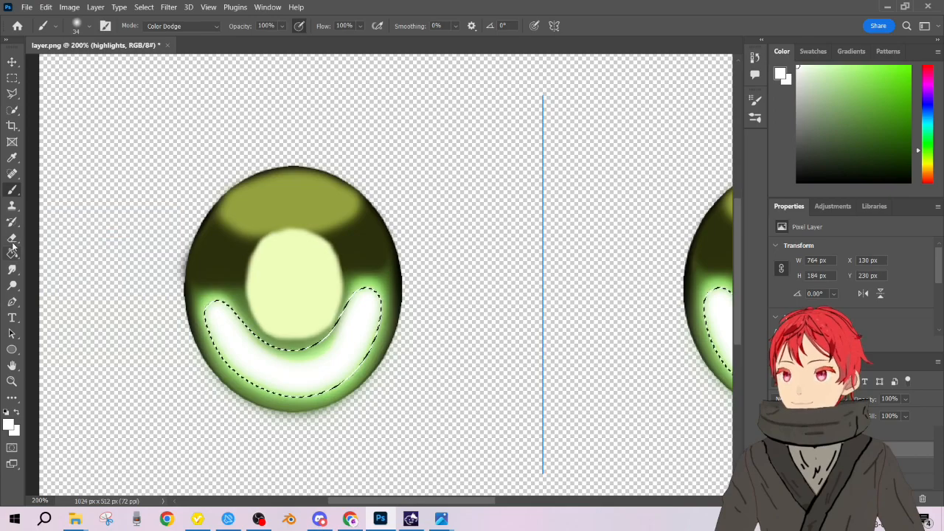
left_click(13, 239)
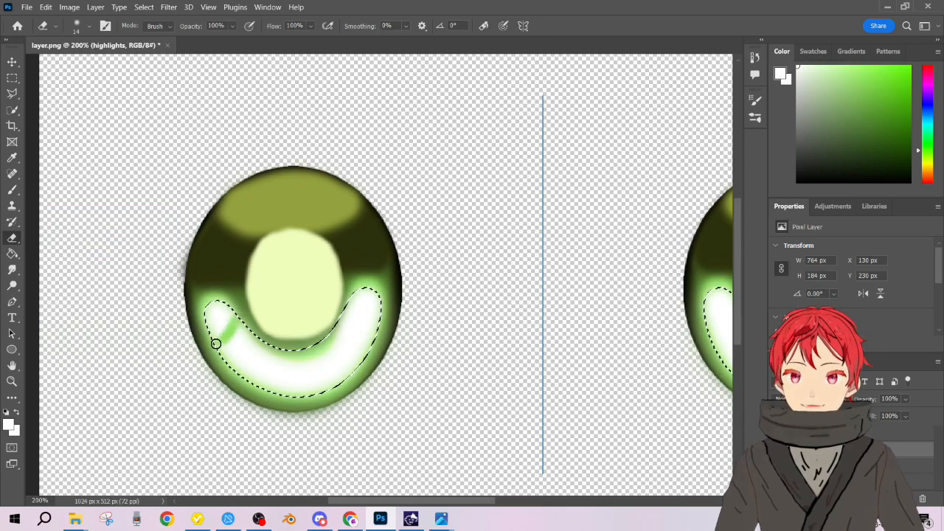
key("ctrl+z")
left_click_drag(494, 504, 532, 504)
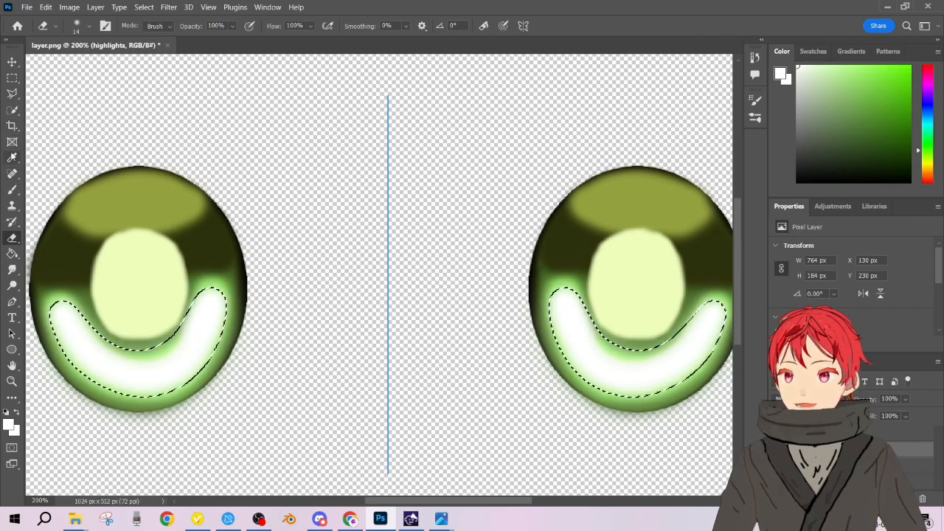
- Sample the light green beside the white crescent, set the brush size to 18 px and try painting inside the left iris's selection
left_click(11, 165)
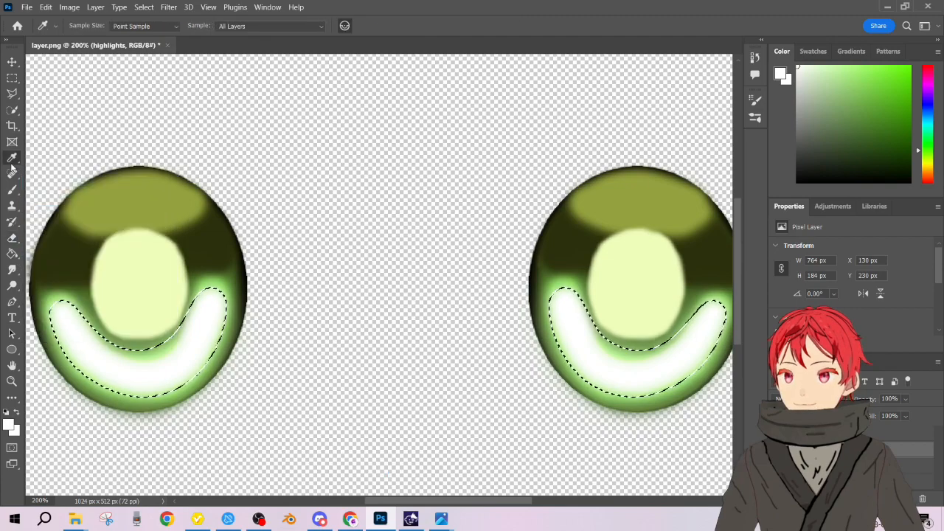
left_click(208, 280)
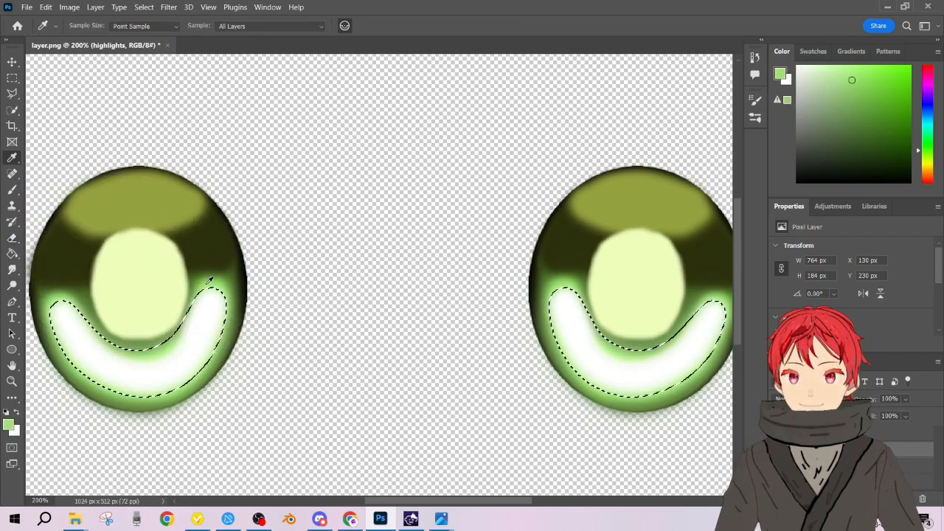
left_click(12, 190)
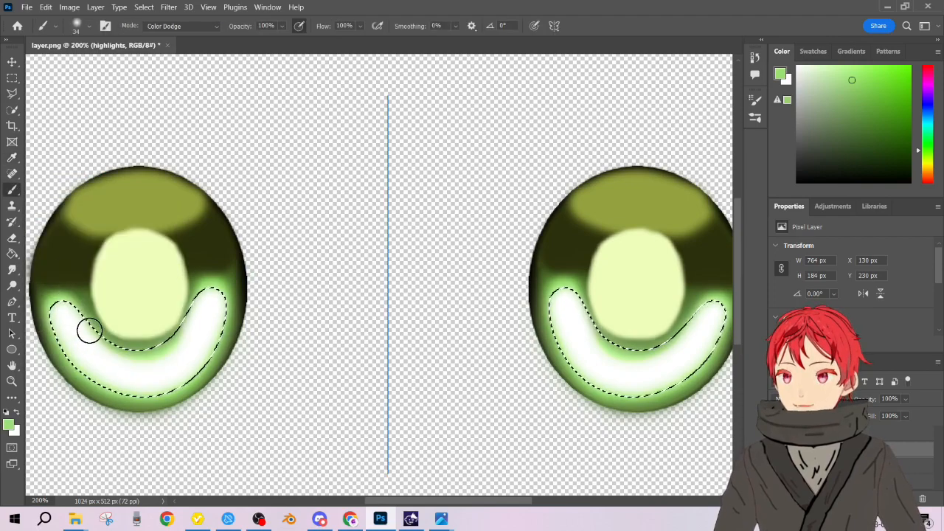
left_click(88, 27)
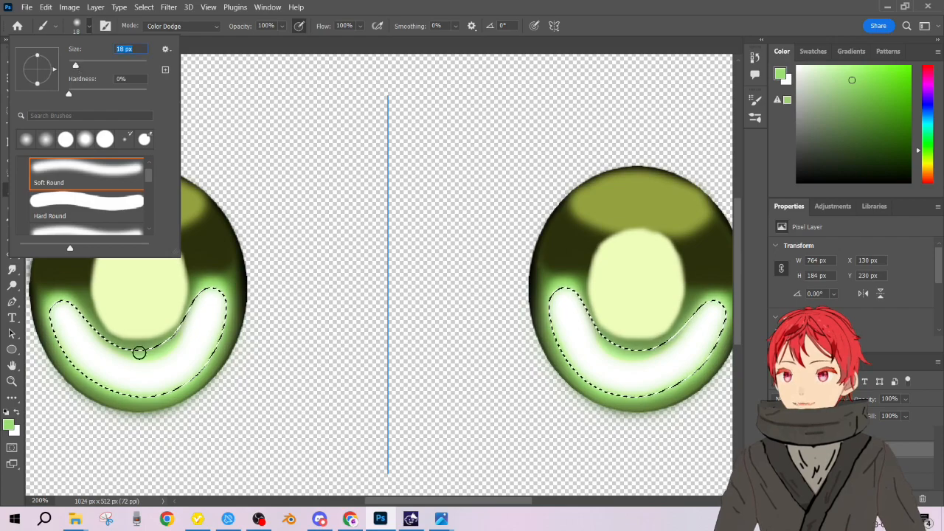
left_click(82, 336)
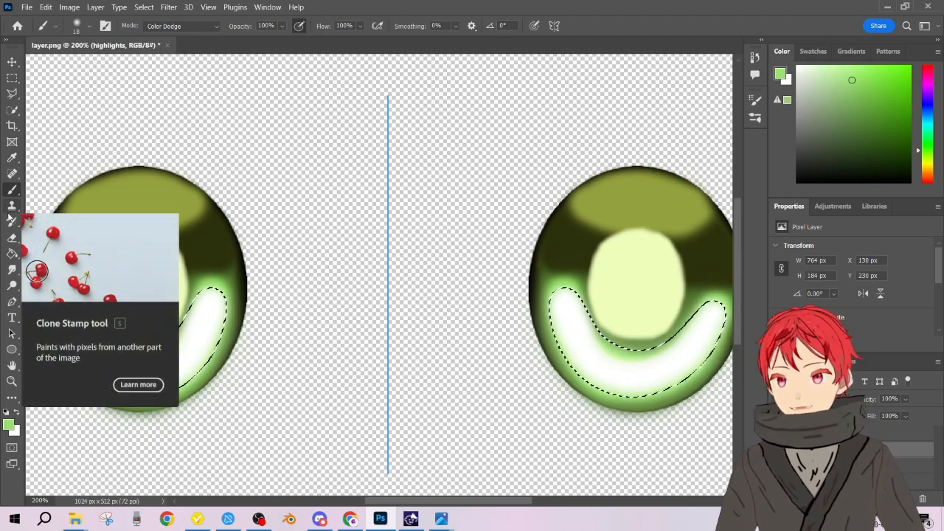
- Change the foreground colour to a darker medium green, then clear the crescent selection and restore it
left_click(843, 67)
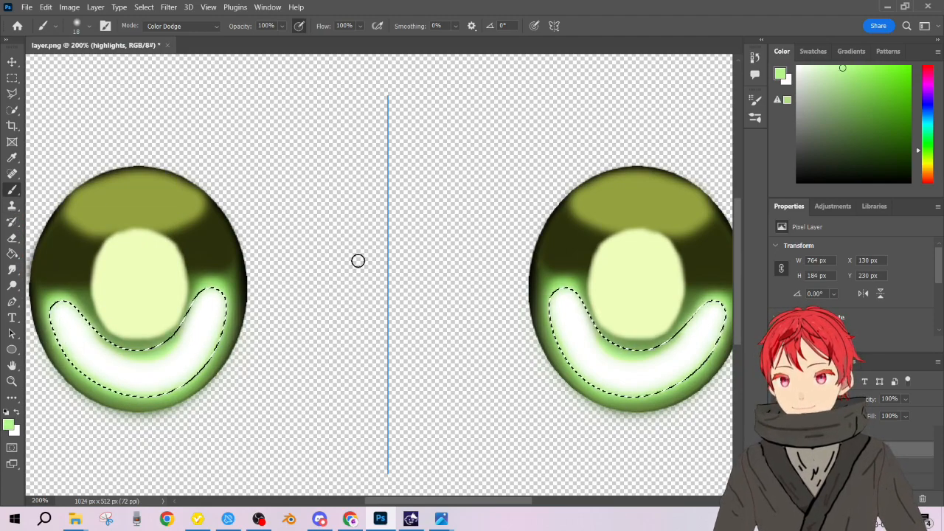
left_click(859, 97)
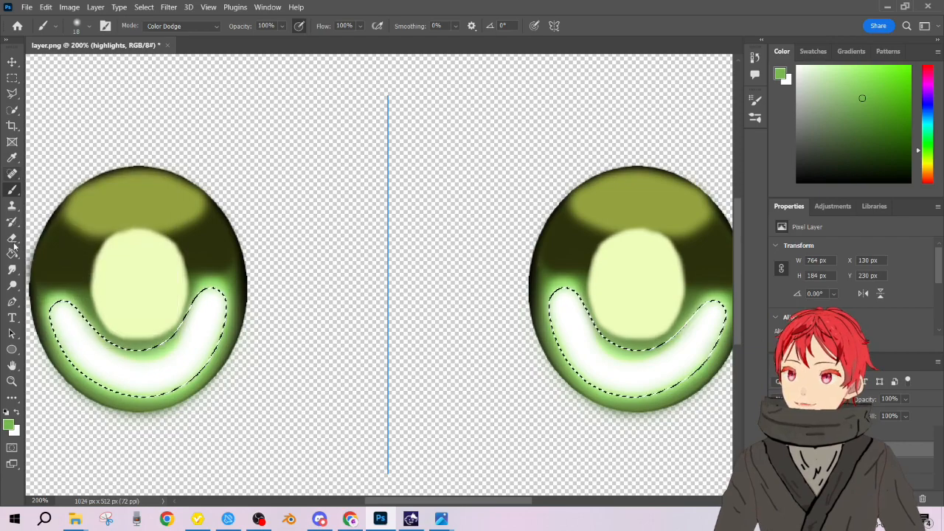
key("ctrl+d")
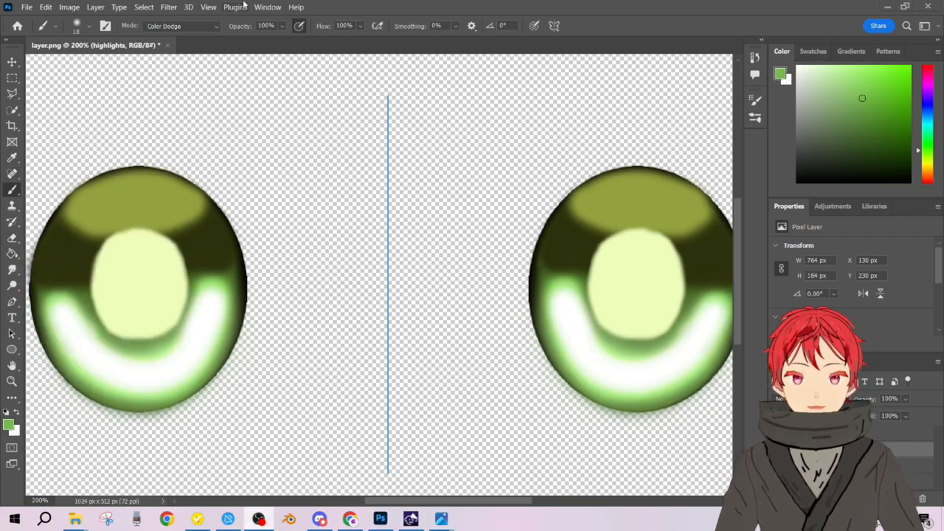
left_click(352, 7)
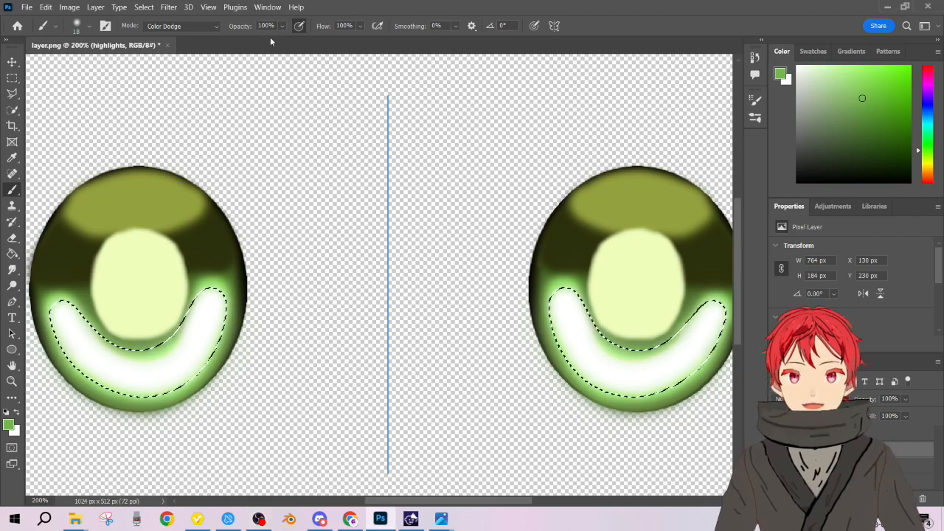
- Apply the basic Blur filter to the selected crescents on both irises
left_click(188, 6)
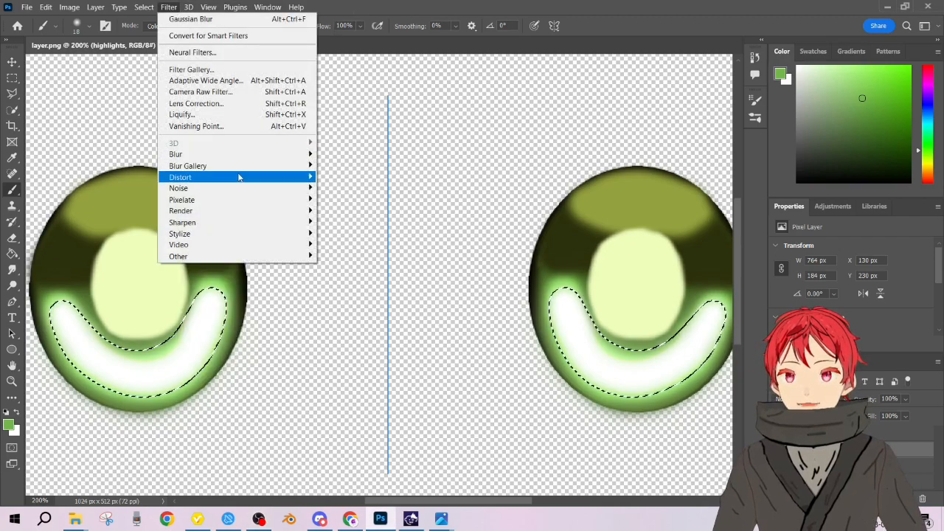
mouse_move(288, 154)
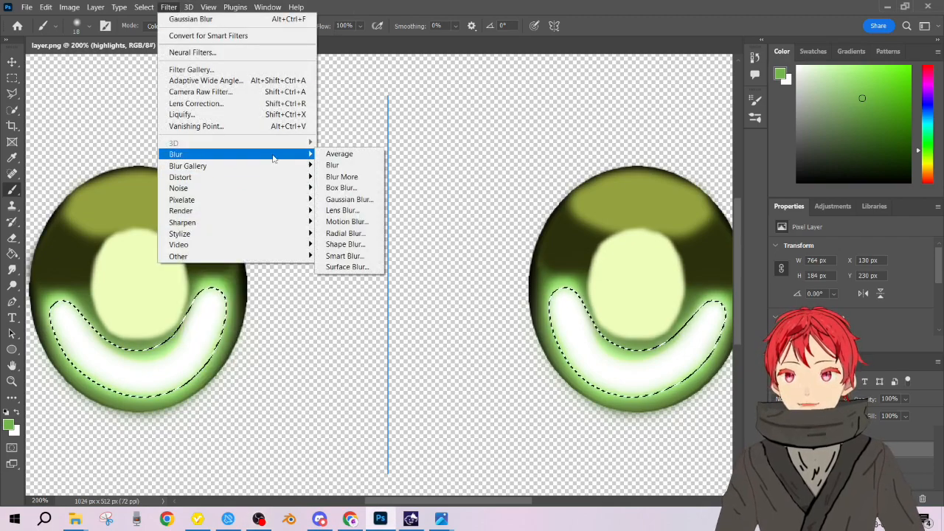
left_click(361, 168)
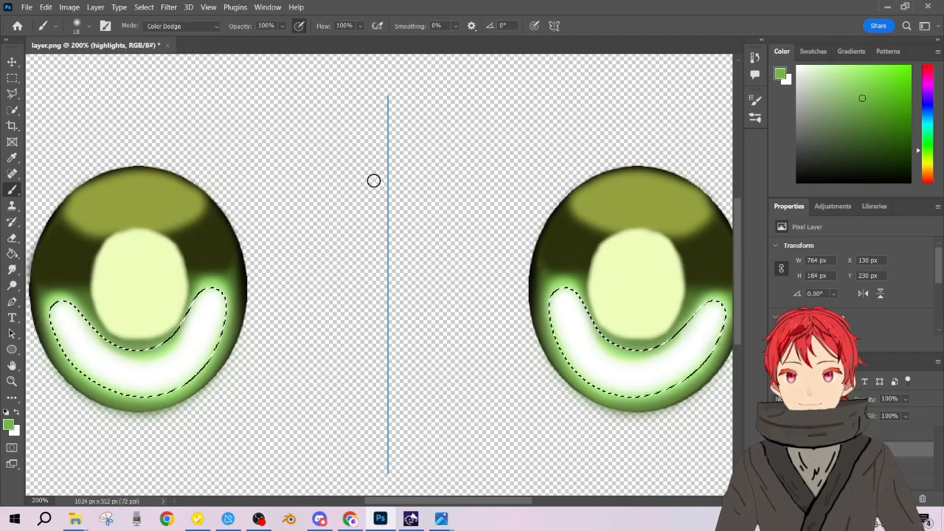
- Apply a Gaussian Blur to the selected crescents, adjusting the radius for a softer white glow
left_click(160, 11)
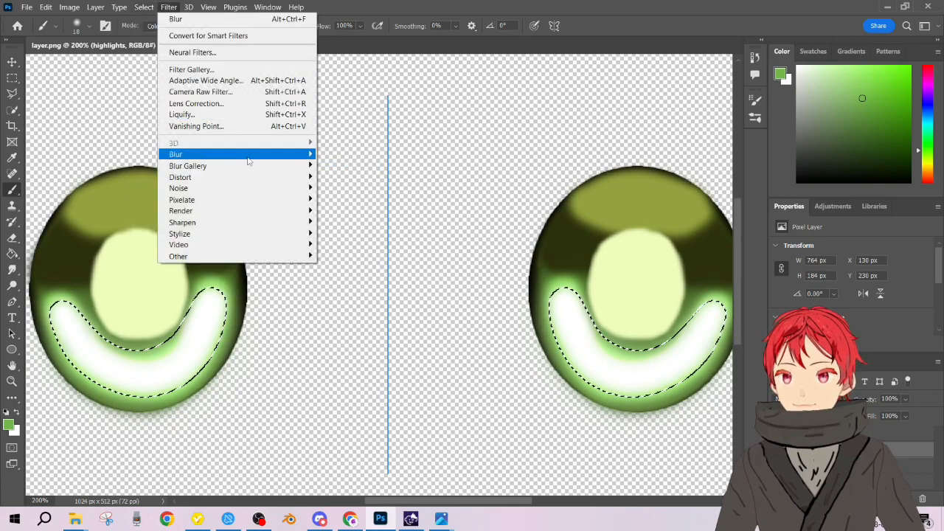
mouse_move(298, 161)
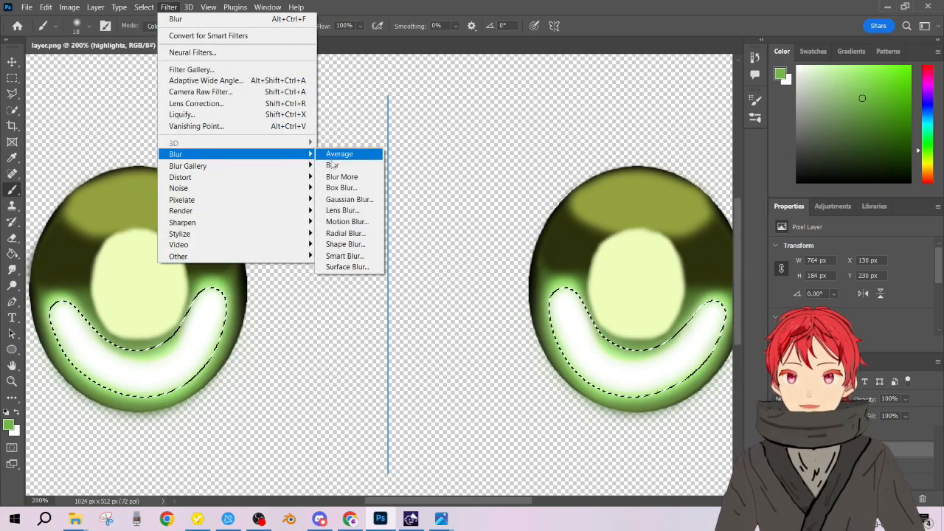
left_click(347, 200)
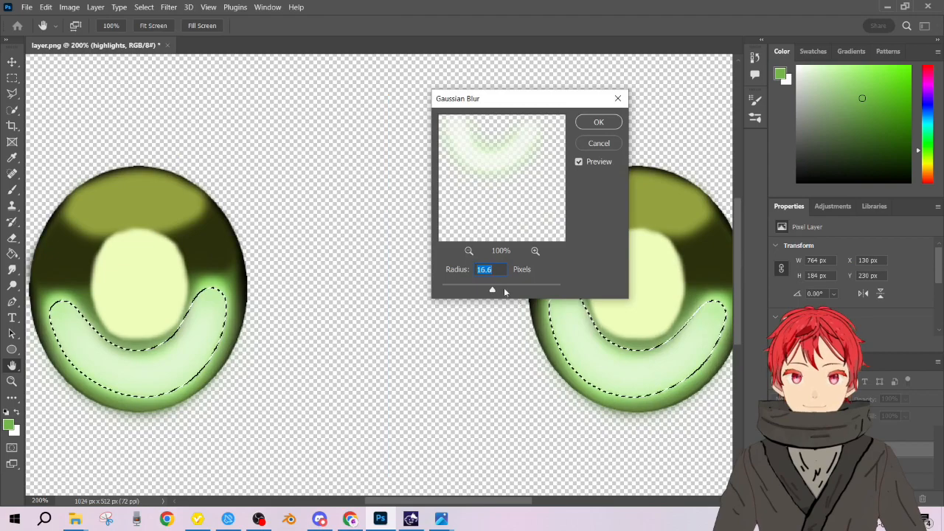
left_click_drag(488, 293, 487, 293)
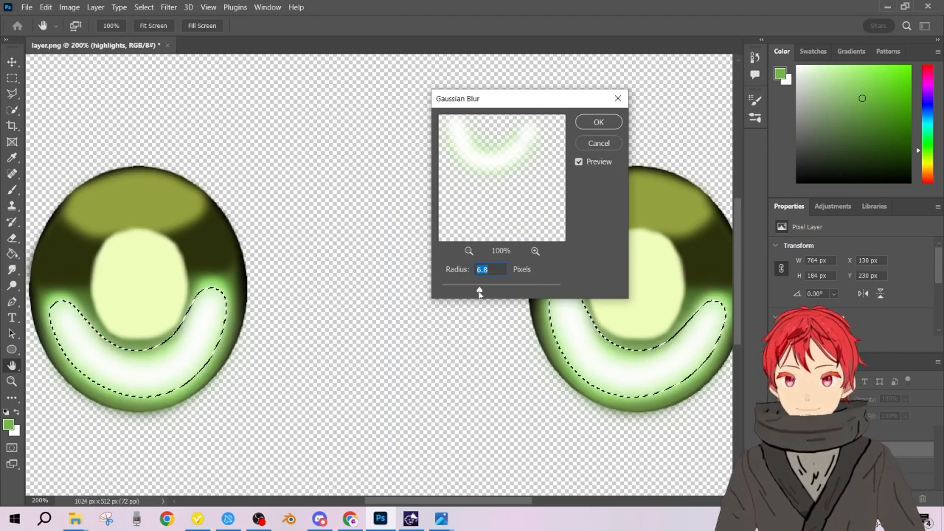
left_click_drag(480, 293, 482, 292)
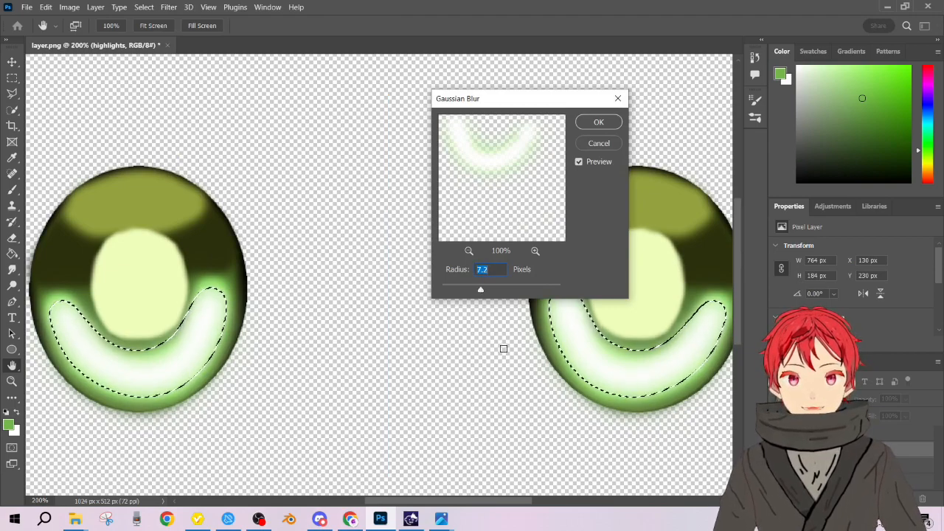
left_click_drag(480, 293, 489, 294)
left_click(600, 121)
- Deselect the crescents on both irises
key("b")
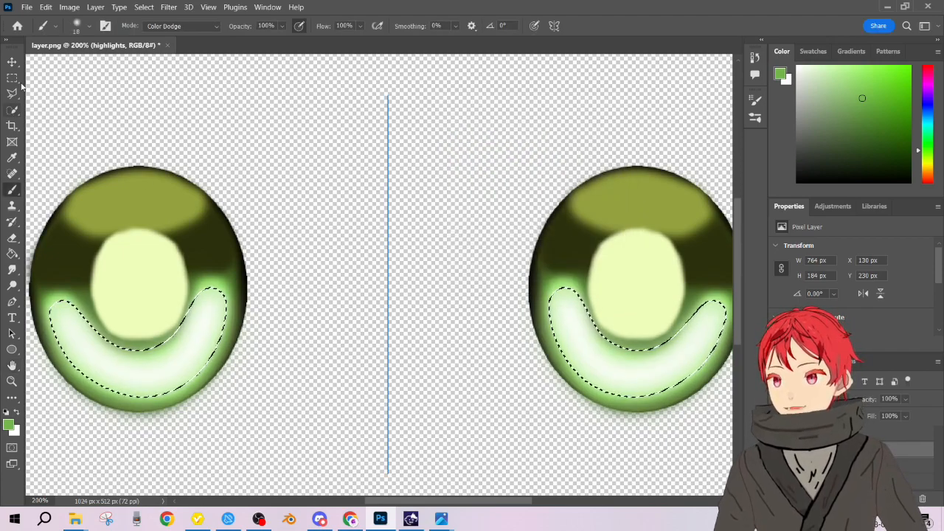
left_click(12, 109)
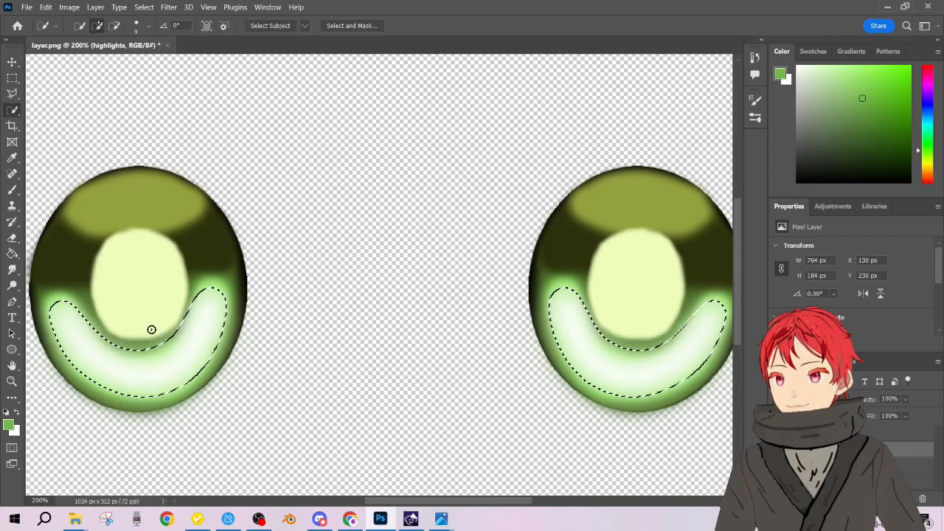
right_click(174, 395)
left_click(295, 121)
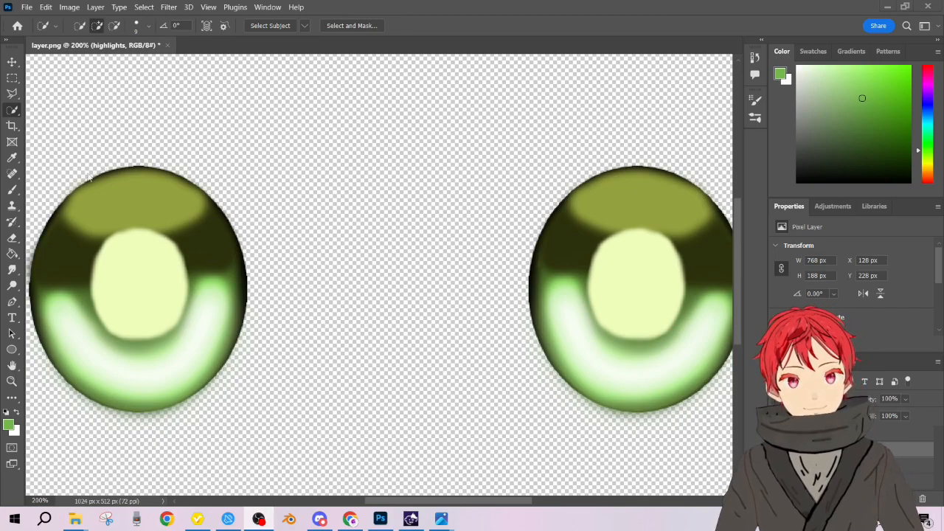
- Try erasing a strip across the left iris's blurred crescent and undo the erasure
left_click(11, 239)
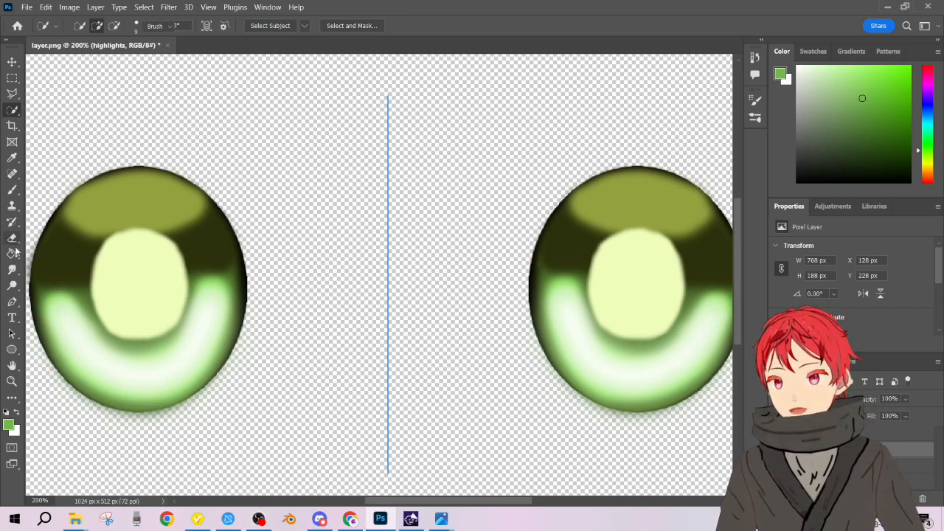
left_click_drag(88, 327, 57, 347)
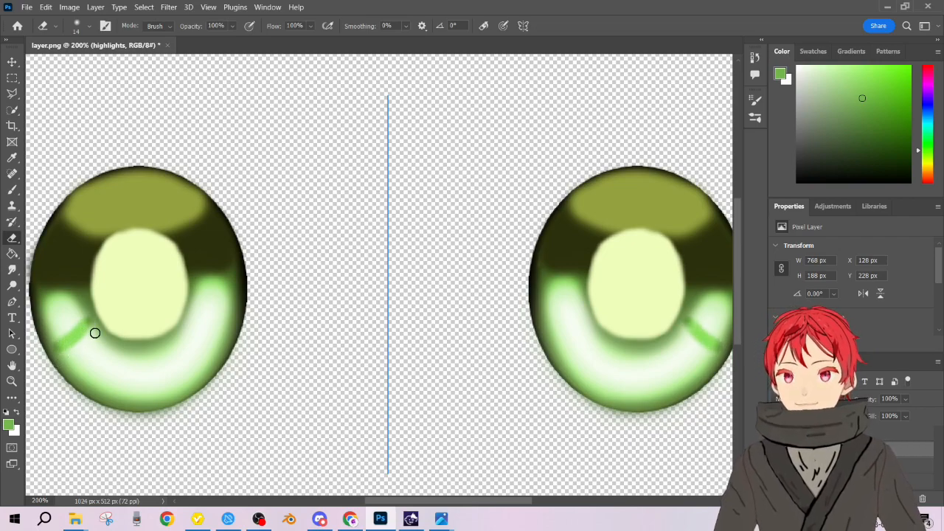
key("ctrl+z")
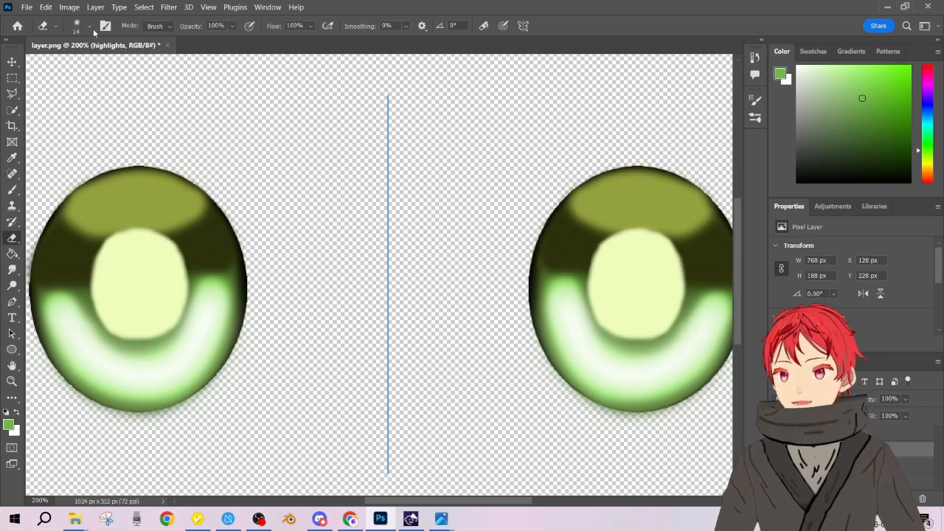
- Pick another eraser brush preset, try erasing across the left iris's crescent with it and undo the attempt
left_click(88, 27)
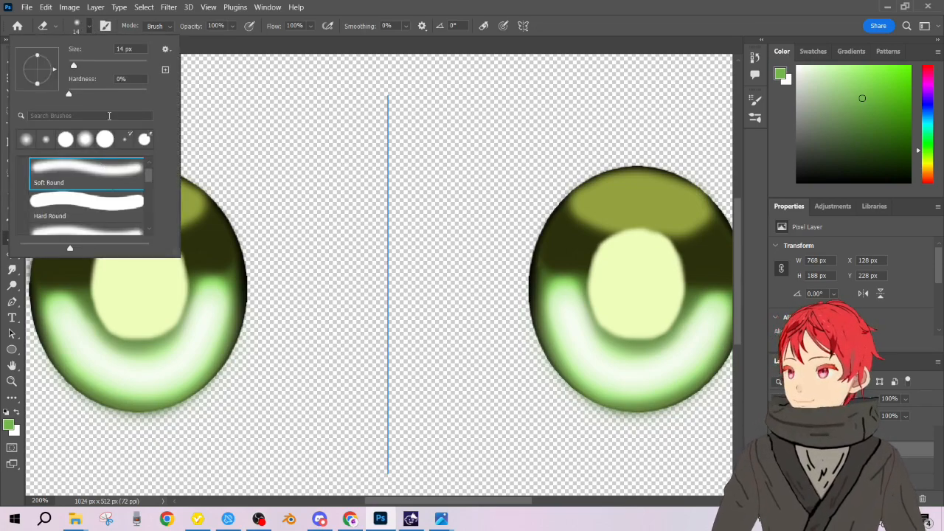
left_click(65, 93)
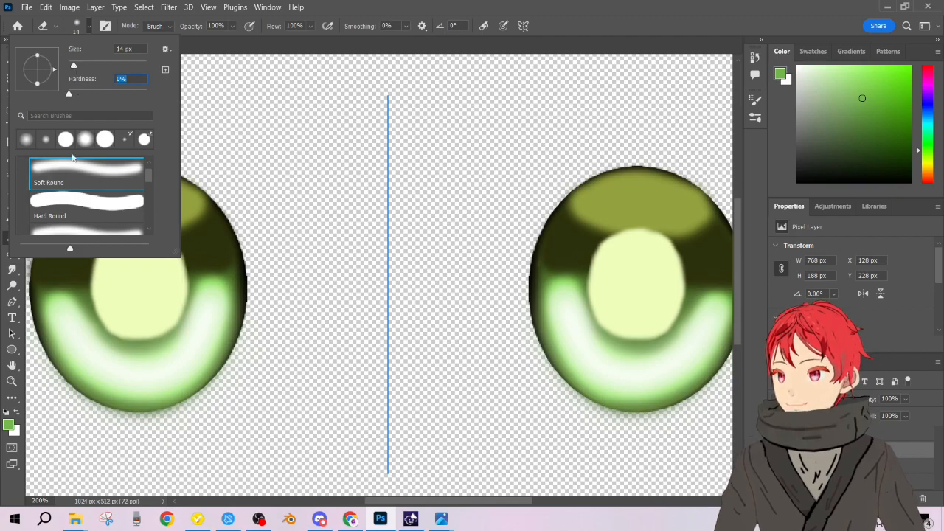
scroll(89, 185, "down", 3)
scroll(101, 190, "up", 1)
left_click(102, 190)
mouse_move(87, 320)
left_mouse_down()
mouse_move(51, 344)
mouse_move(89, 319)
mouse_move(50, 312)
mouse_move(54, 338)
left_mouse_up()
key("ctrl+z")
key("ctrl+z")
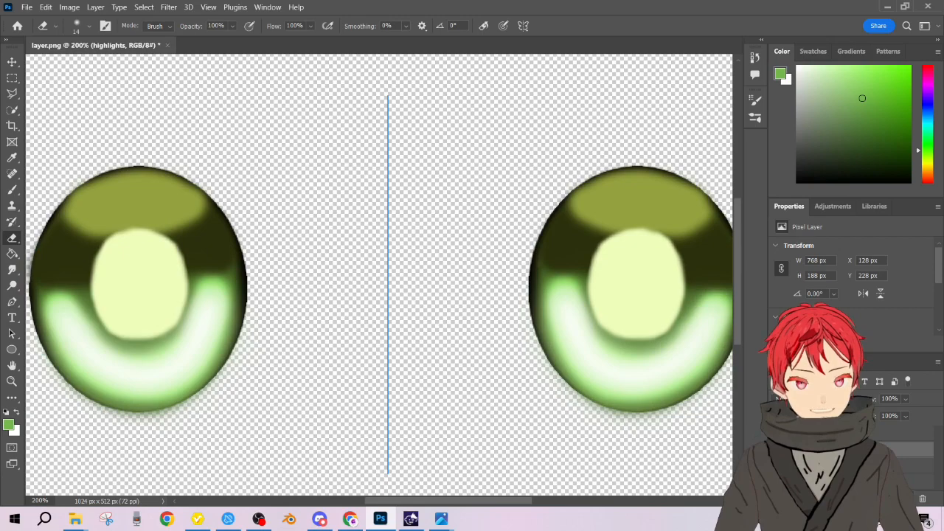
- Add a new layer named highlights_1
left_click(909, 500)
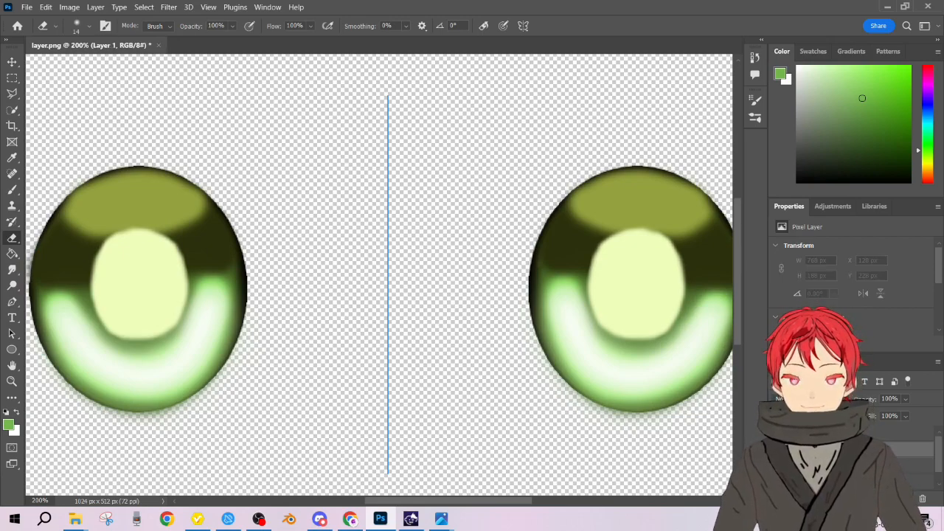
type("highlights_1")
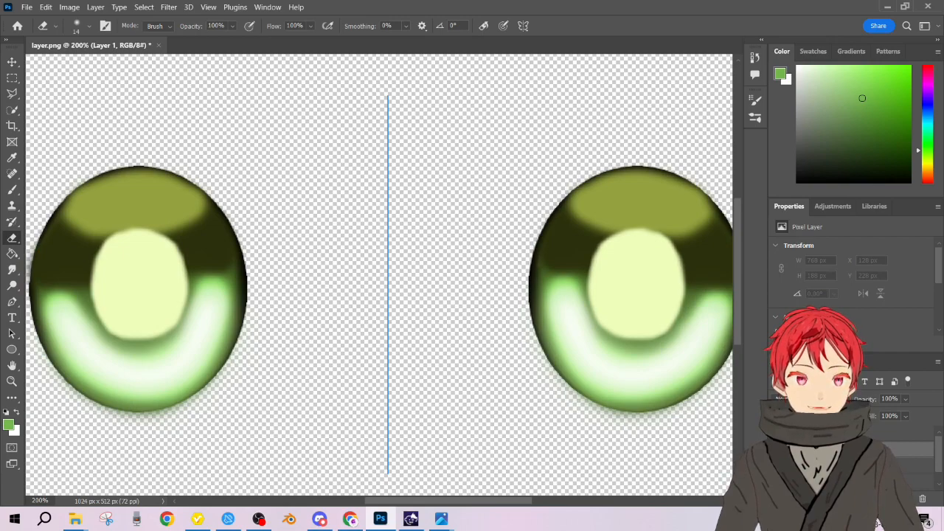
key("Return")
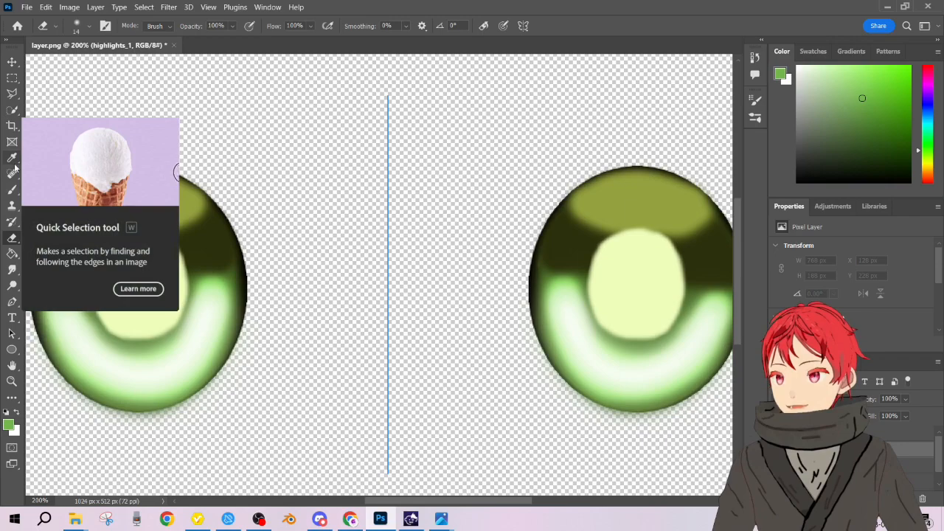
- Set the foreground colour to #7fbd56, try painting segment outlines over the left iris's crescent and undo the strokes
left_click(12, 189)
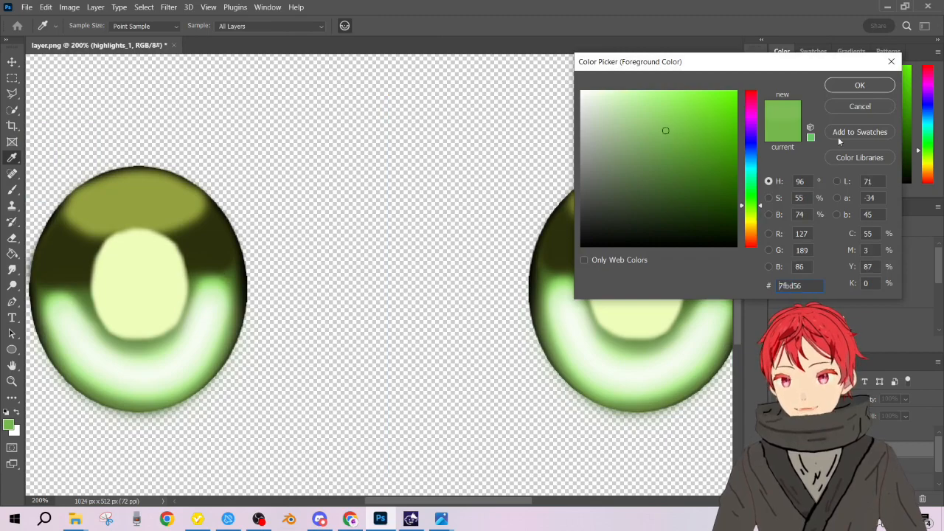
left_click(860, 85)
left_click_drag(90, 334, 56, 354)
mouse_move(87, 327)
left_mouse_down()
mouse_move(52, 291)
mouse_move(62, 342)
mouse_move(91, 325)
mouse_move(65, 350)
mouse_move(105, 381)
mouse_move(116, 369)
mouse_move(95, 337)
mouse_move(63, 343)
mouse_move(74, 342)
left_mouse_up()
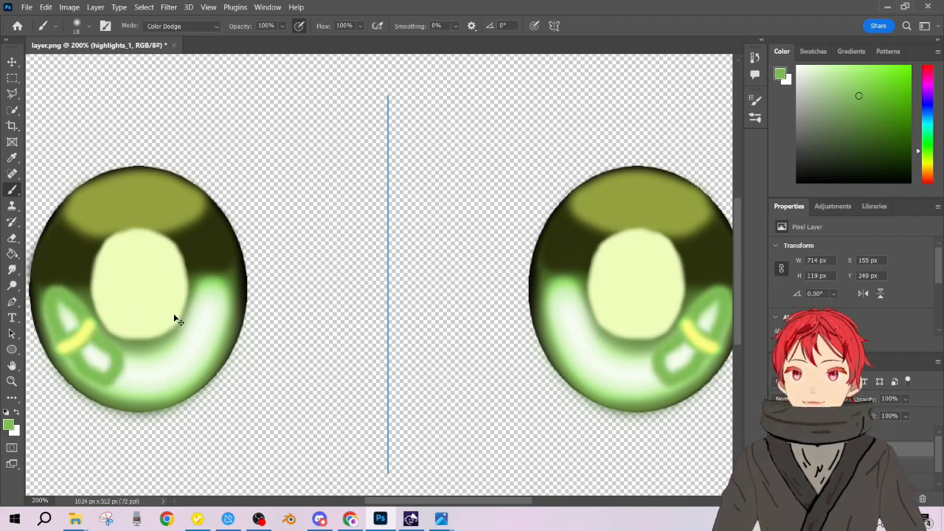
key("ctrl+z")
key("ctrl+z")
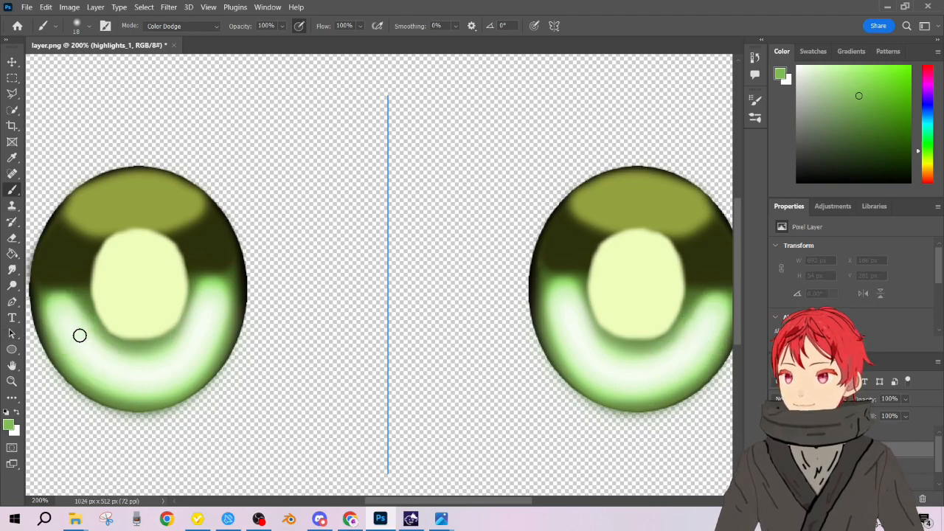
- Try painting a green-edged segment with a diagonal divider at the upper end of the left iris's crescent and undo it
left_click_drag(87, 315, 62, 346)
key("ctrl+z")
mouse_move(93, 331)
left_mouse_down()
mouse_move(56, 352)
mouse_move(94, 328)
mouse_move(57, 288)
mouse_move(59, 345)
mouse_move(89, 377)
mouse_move(63, 348)
mouse_move(92, 332)
left_mouse_up()
left_click(65, 349)
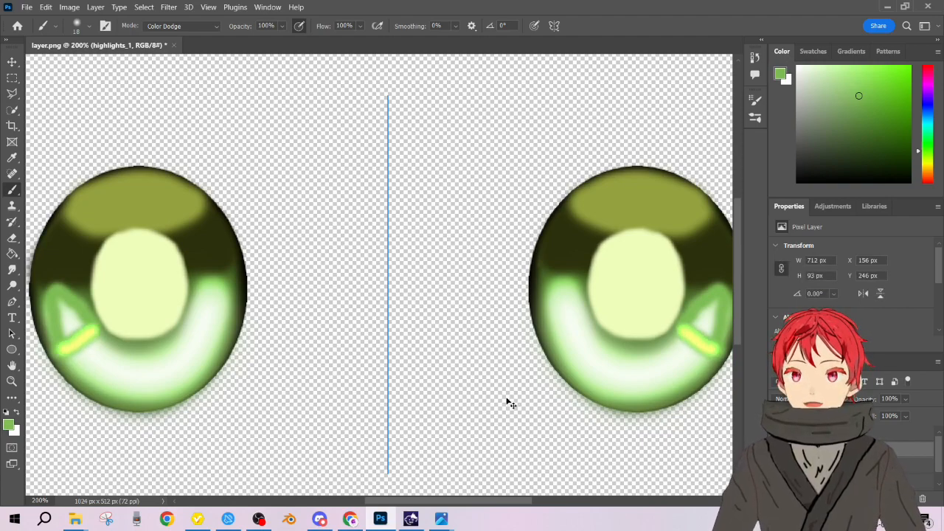
key("ctrl+z")
key("ctrl+z")
left_click_drag(182, 350, 102, 351)
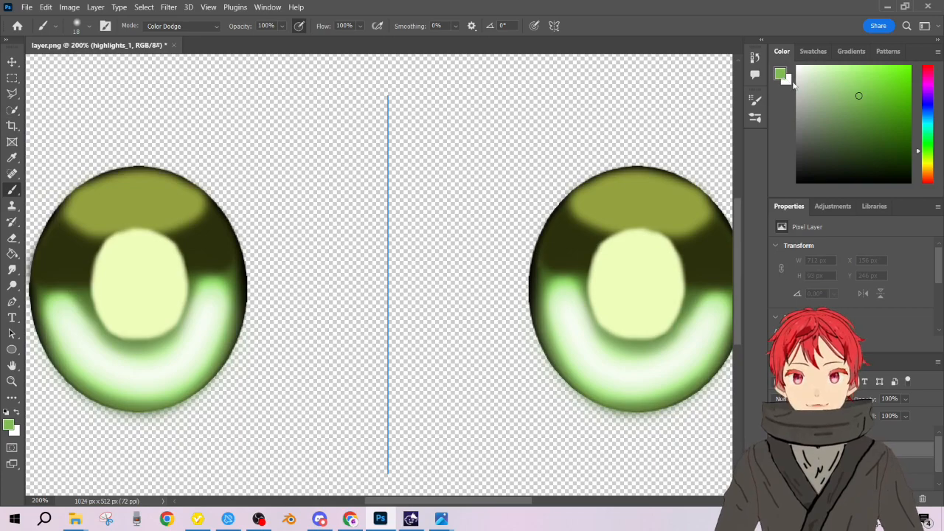
- Make the highlights layer active and select the white crescents on both irises with the Quick Selection tool
left_click(11, 110)
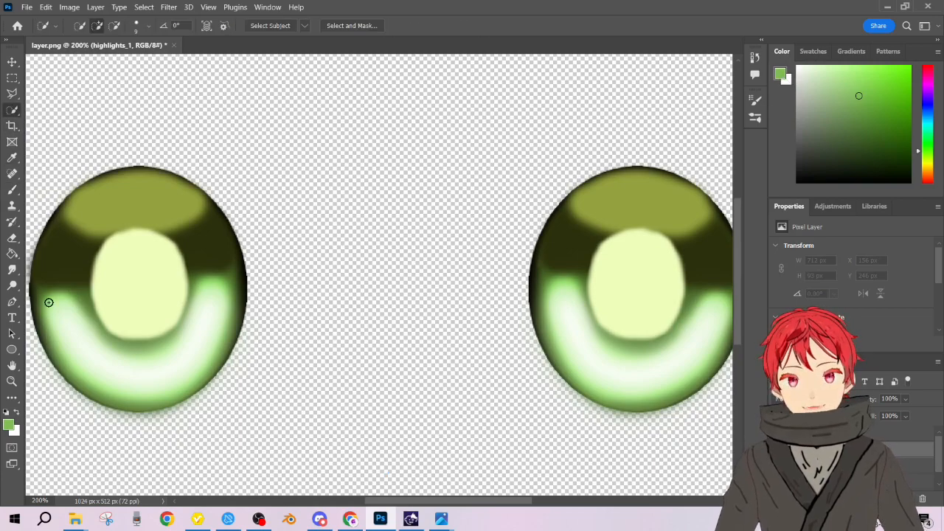
left_click(511, 222)
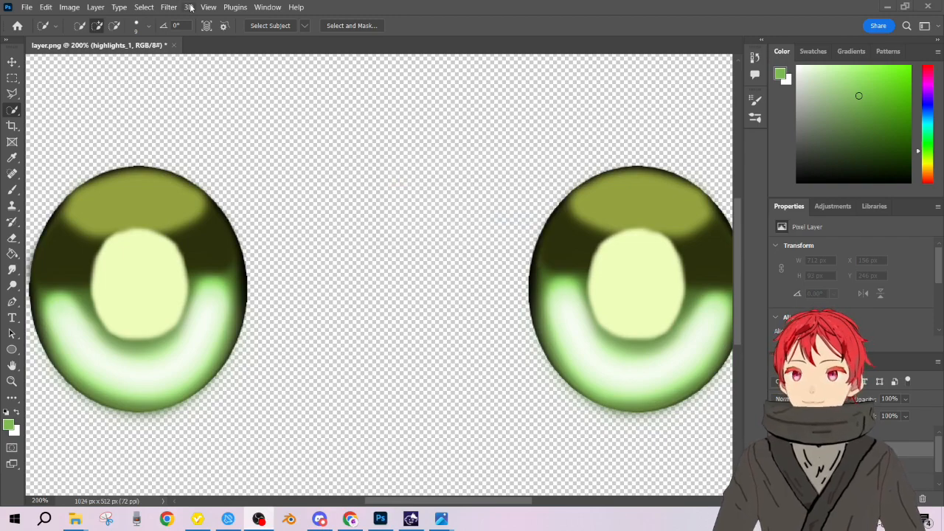
left_click(267, 7)
left_click(527, 6)
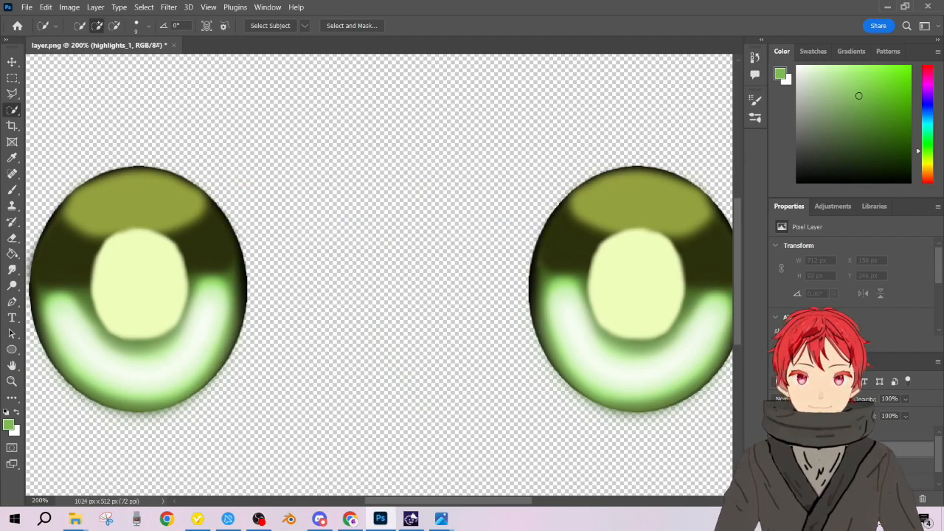
left_click(838, 466)
mouse_move(76, 314)
left_mouse_down()
mouse_move(151, 379)
mouse_move(226, 312)
left_mouse_up()
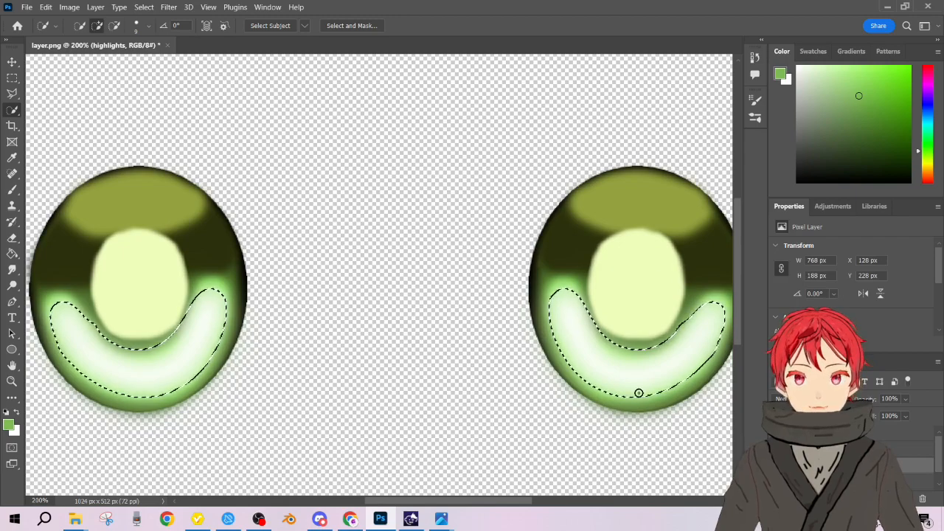
- Sample the light green beside the left iris's crescent as the brush's foreground colour
left_click(12, 189)
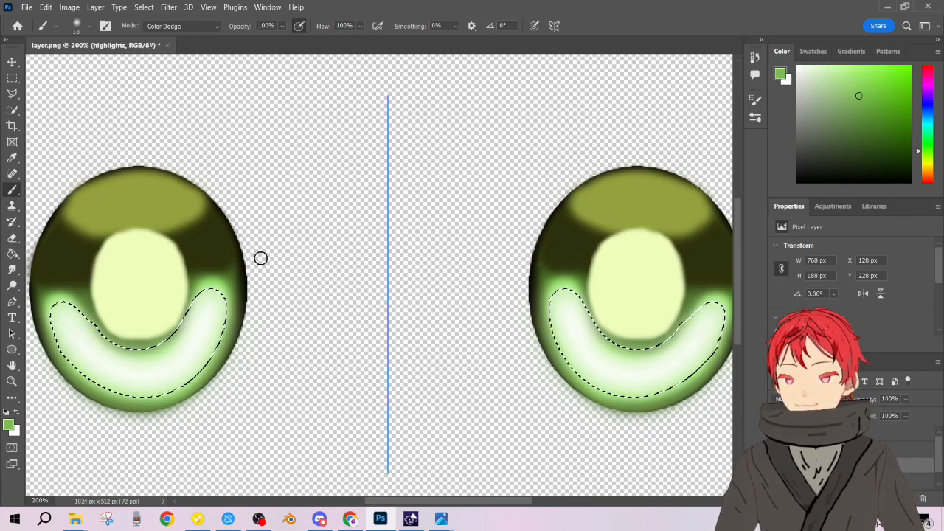
left_click(781, 74)
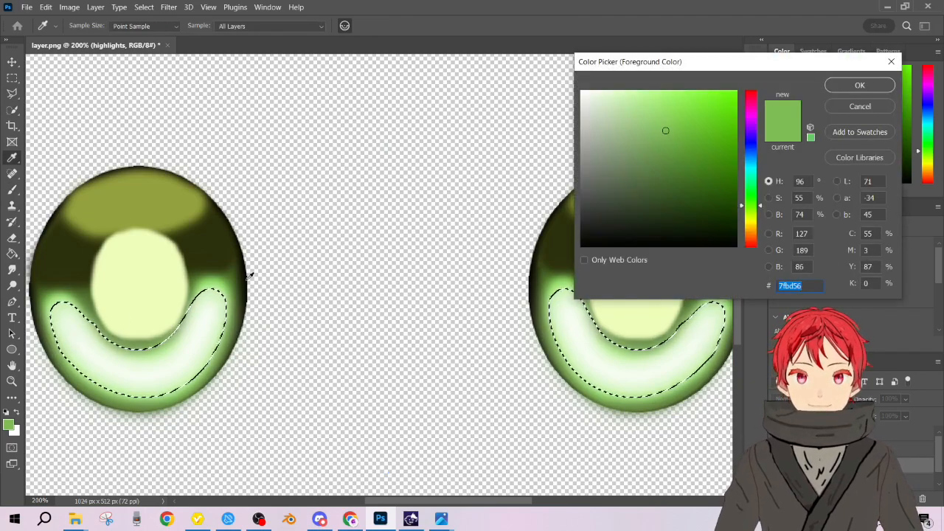
left_click(229, 294)
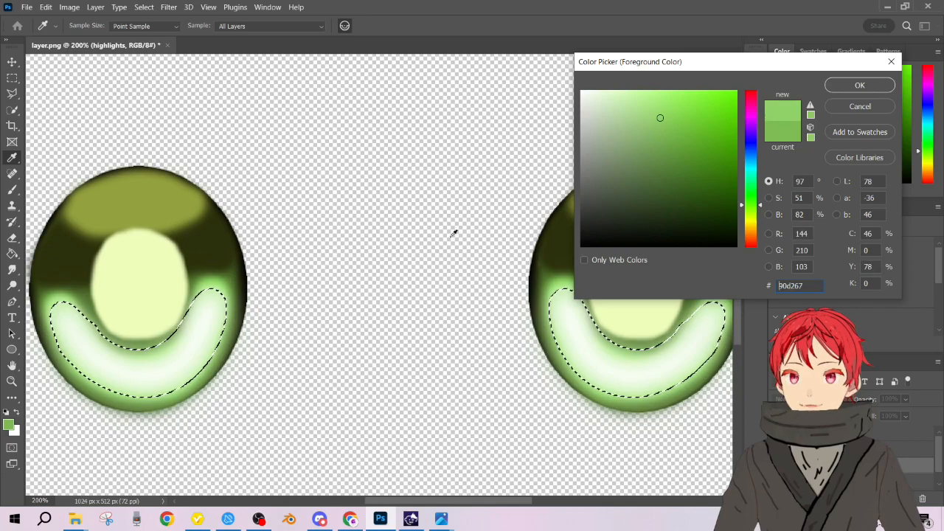
left_click(848, 88)
- Try a Color Dodge stroke inside the left iris's crescent, undo it and set the brush blending mode to Normal
left_click_drag(63, 357, 86, 374)
key("ctrl+z")
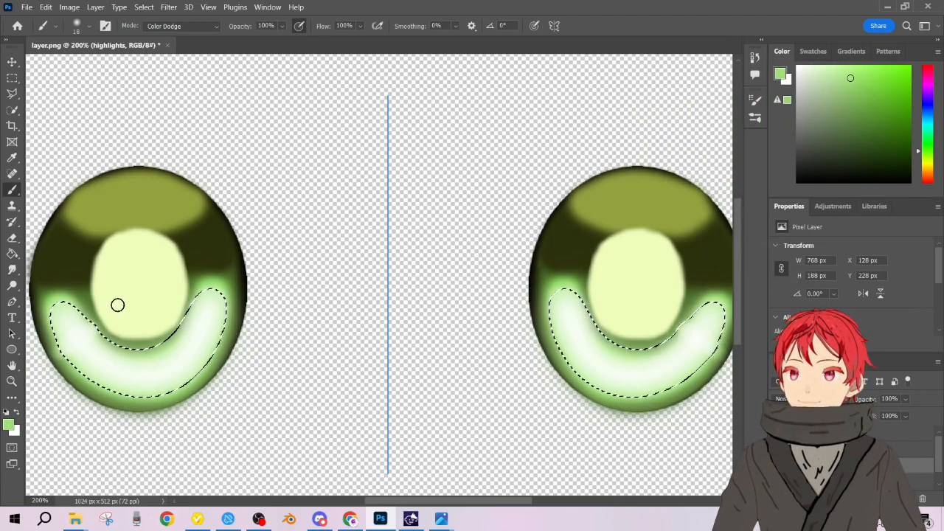
left_click(212, 27)
left_click(193, 41)
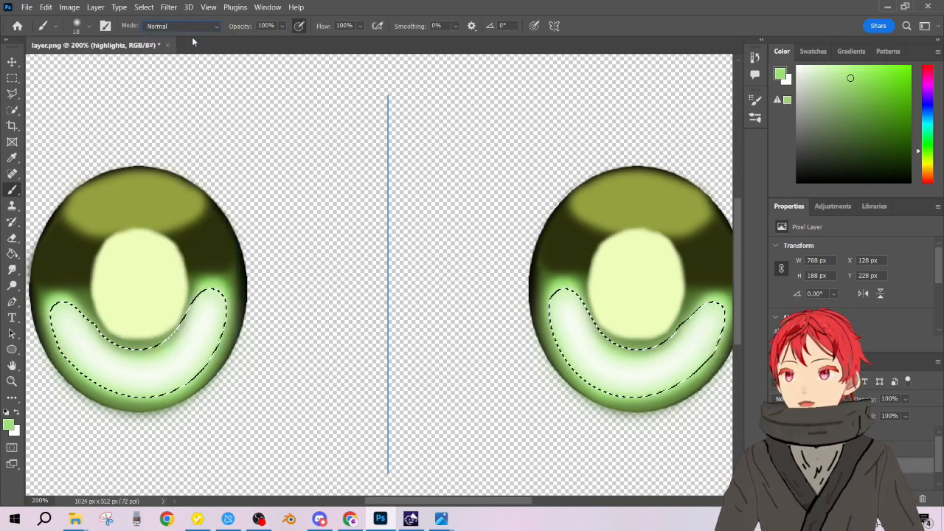
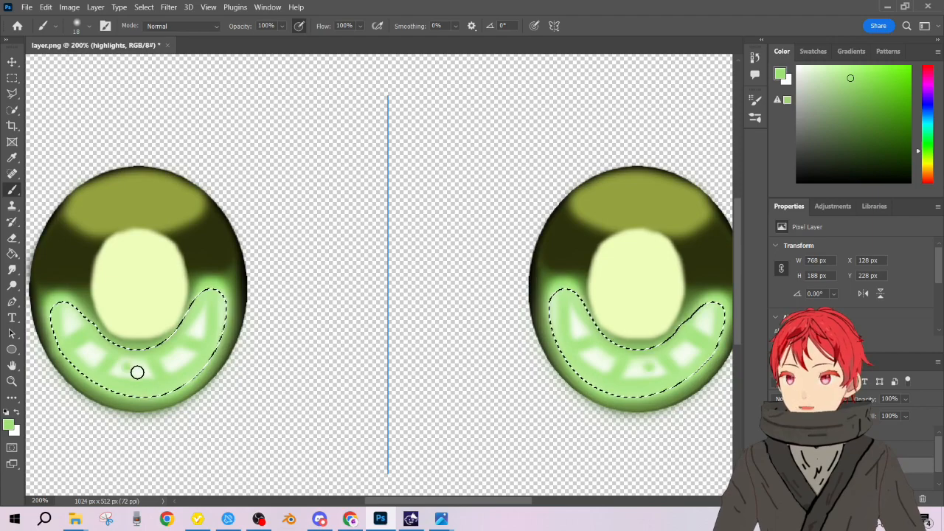
- Undo the last green dab on the left iris's crescent and clear the selection around both crescents
key("ctrl+z")
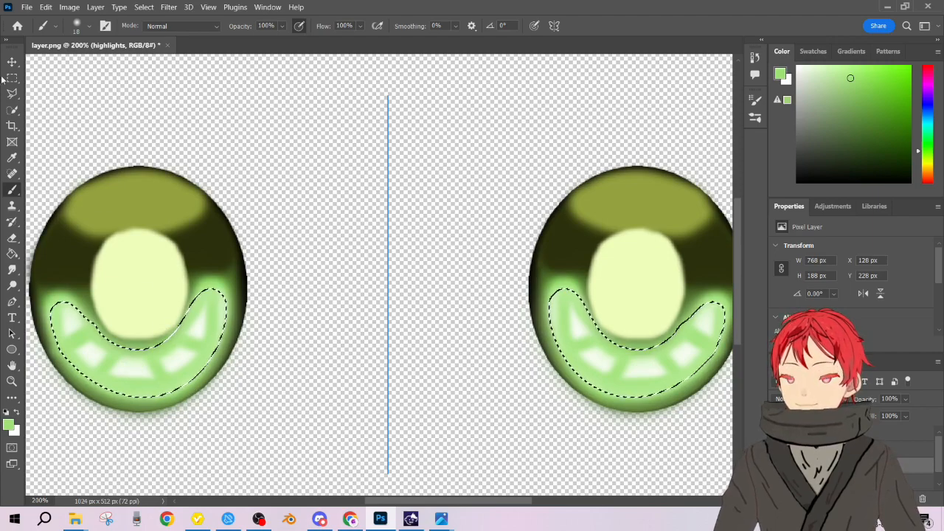
left_click(12, 109)
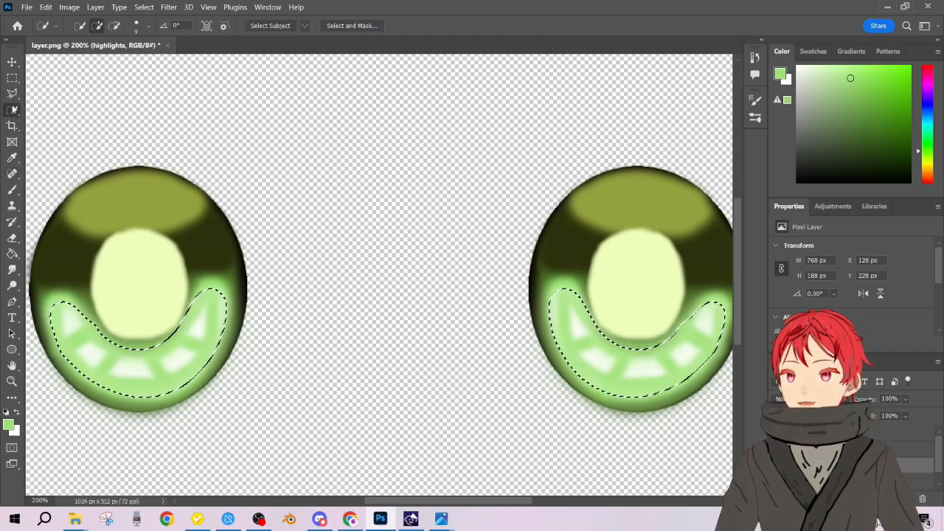
right_click(148, 350)
left_click(222, 118)
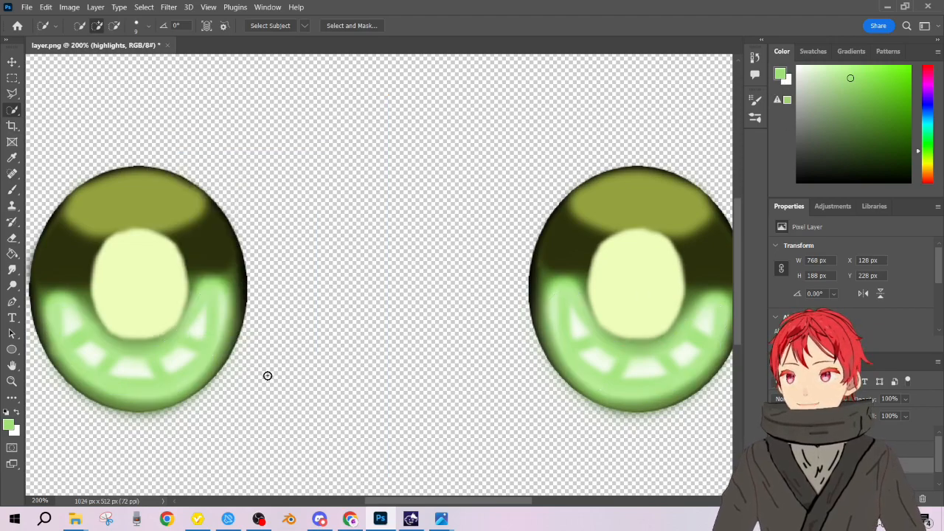
scroll(573, 233, "down", 2)
scroll(603, 242, "up", 3)
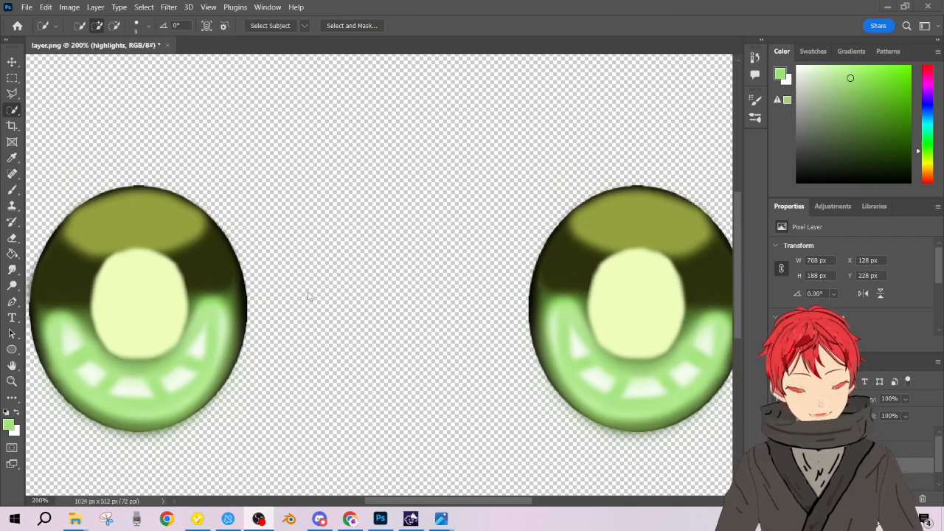
- Switch to Piskel and sample the pale yellow centre of the reference eye to get its hex code effebc
left_click(351, 515)
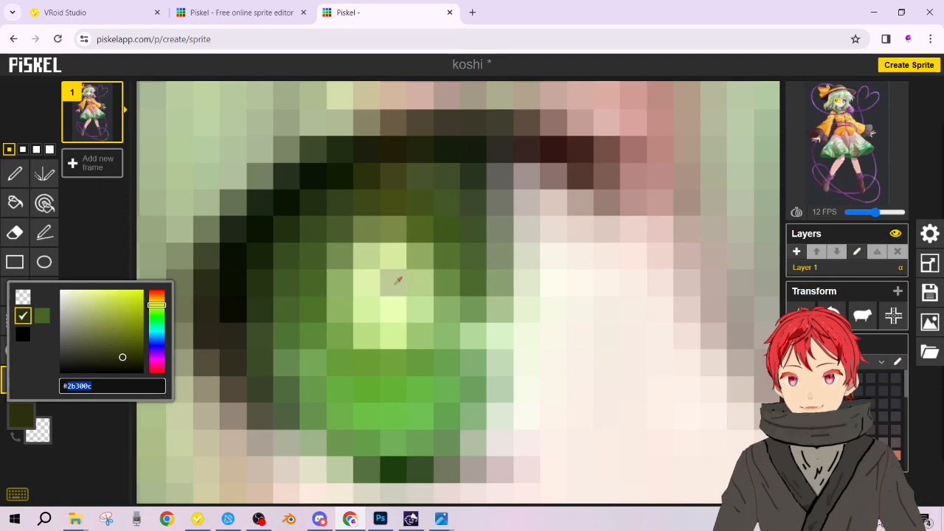
left_click(398, 280)
left_click(23, 415)
left_click(88, 387)
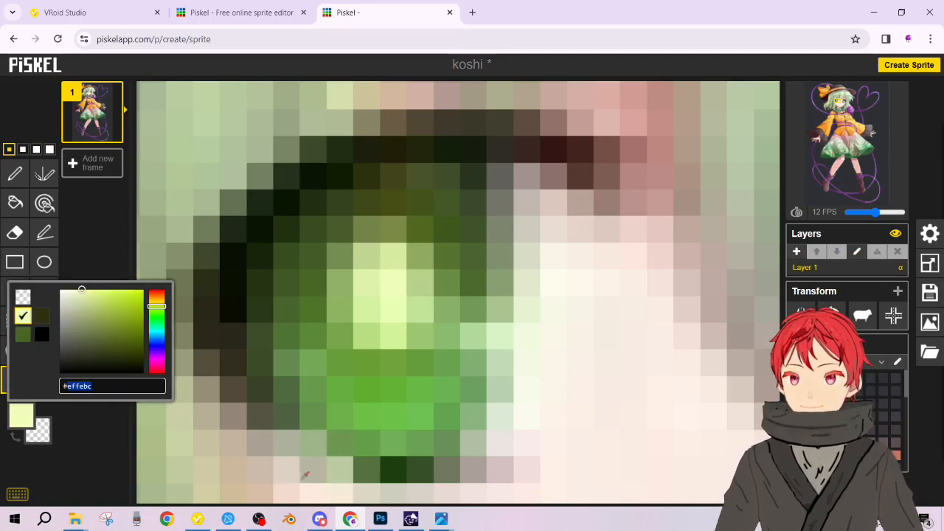
- Switch back to Photoshop, make the highlights_1 layer active and set the foreground colour to effebc
left_click(380, 519)
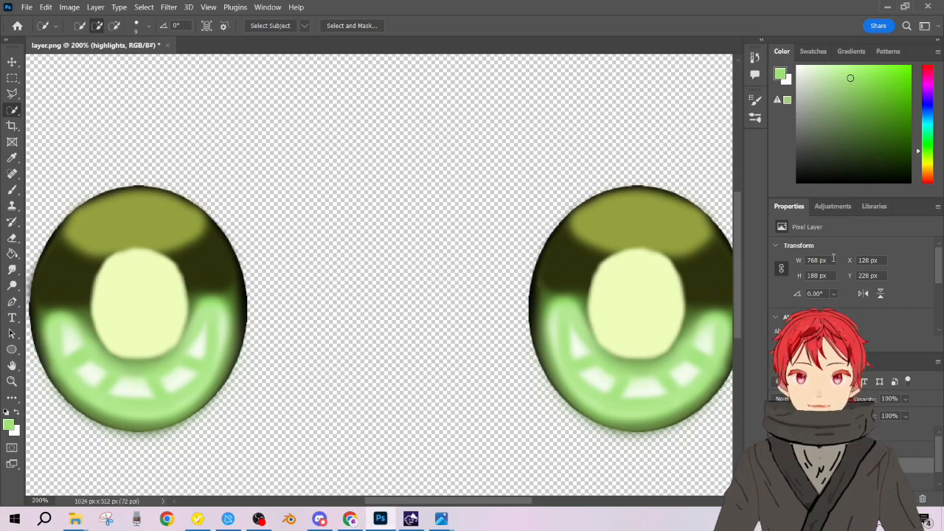
left_click(849, 449)
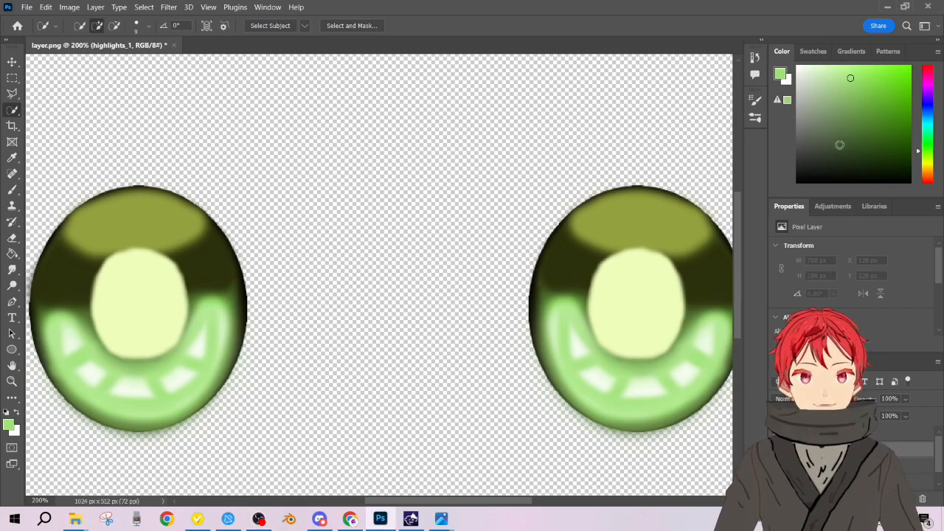
left_click(780, 74)
double_click(776, 288)
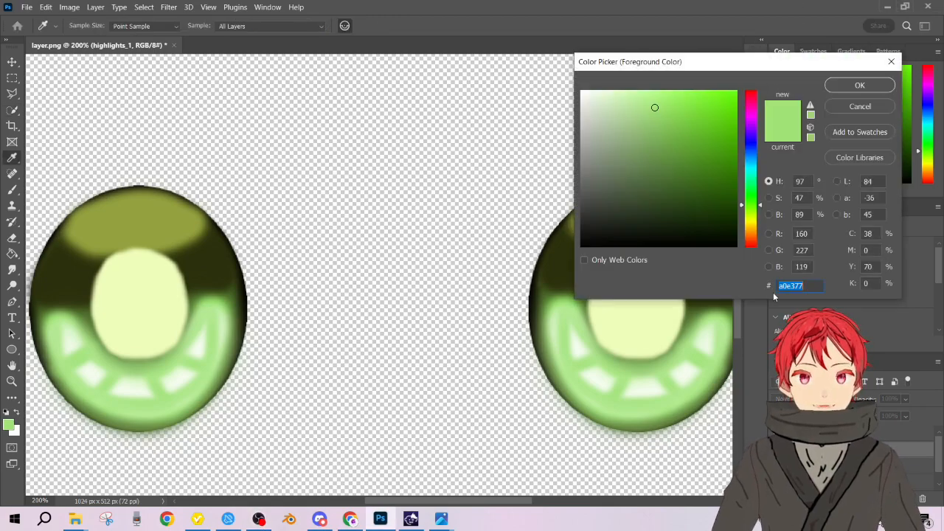
type("effebc")
left_click(860, 84)
key("w")
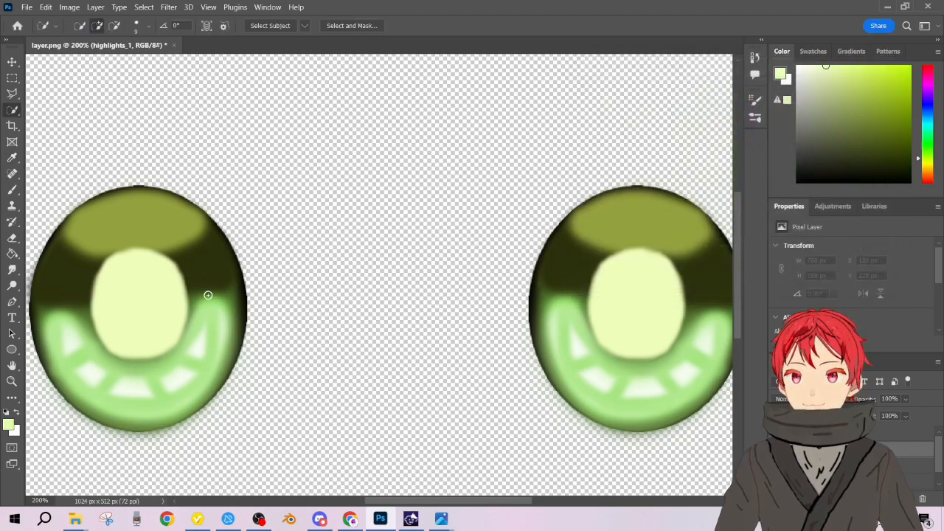
left_click_drag(212, 280, 230, 285)
left_click(525, 220)
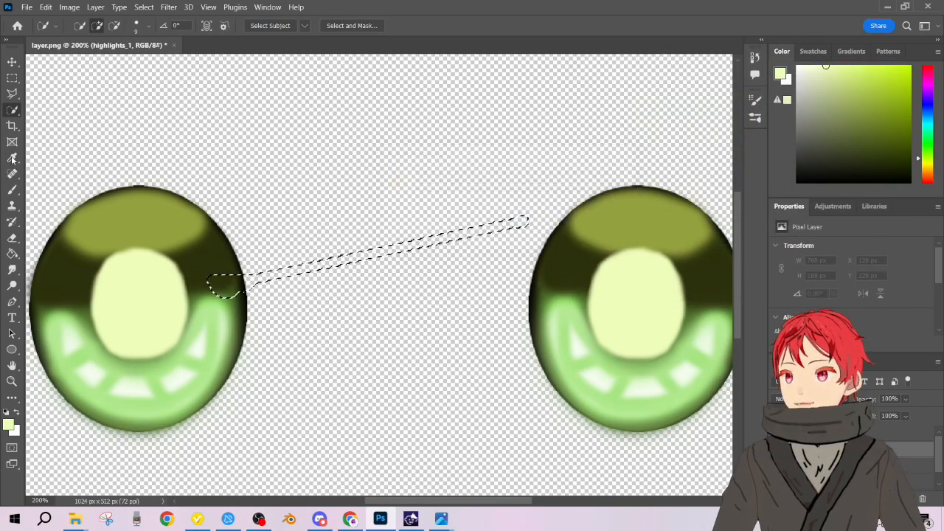
key("ctrl+d")
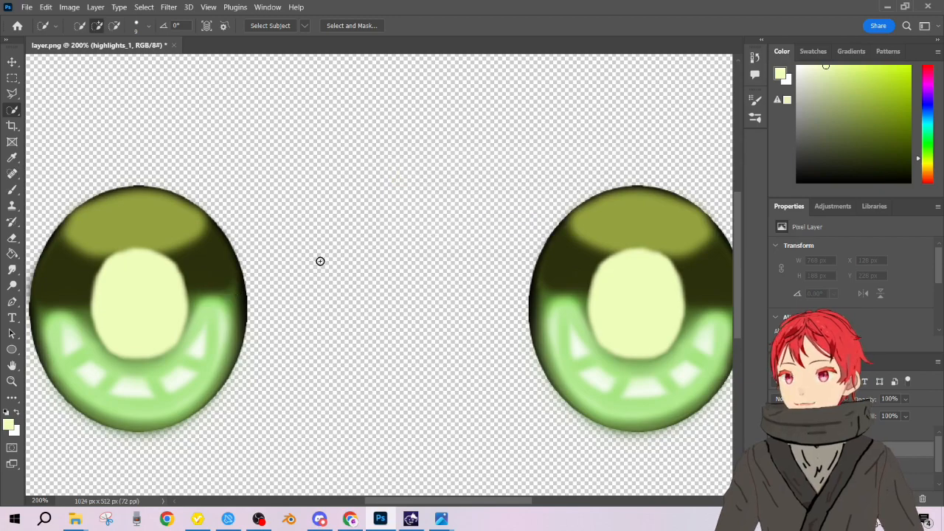
- Turn off paint symmetry for the Brush tool
left_click(12, 190)
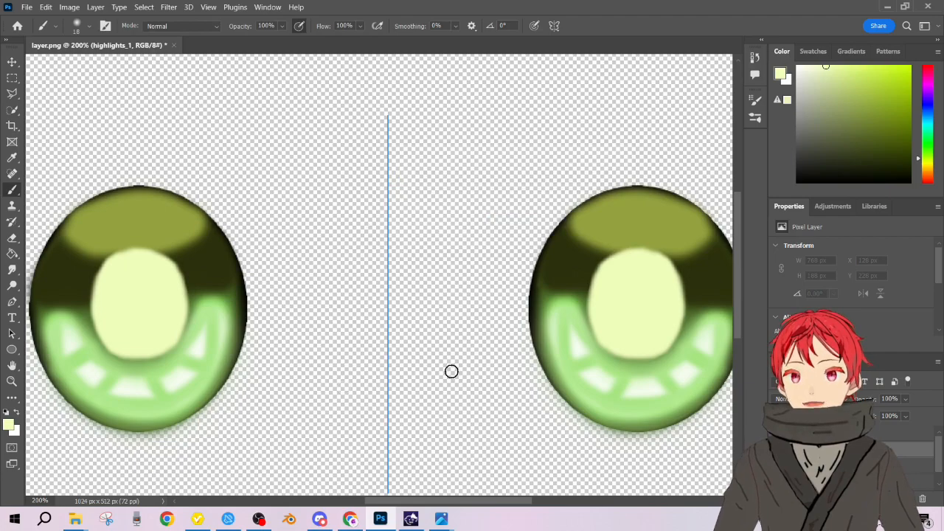
left_click(553, 27)
left_click(604, 41)
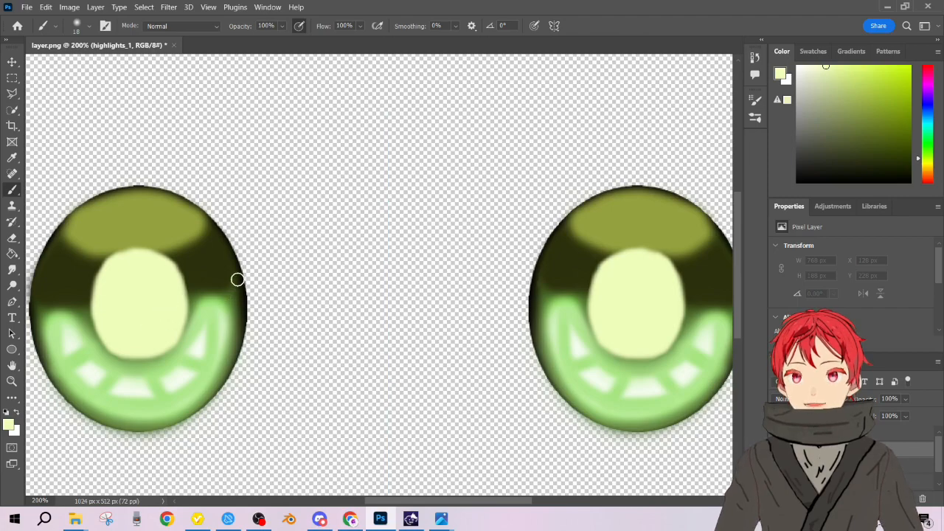
- Paint a pale yellow slanted oval glint with a small dot beside it, between pupil and outline, on both irises
mouse_move(216, 277)
left_mouse_down()
mouse_move(226, 279)
mouse_move(210, 267)
mouse_move(229, 288)
mouse_move(214, 309)
left_mouse_up()
key("ctrl+z")
left_click(192, 271)
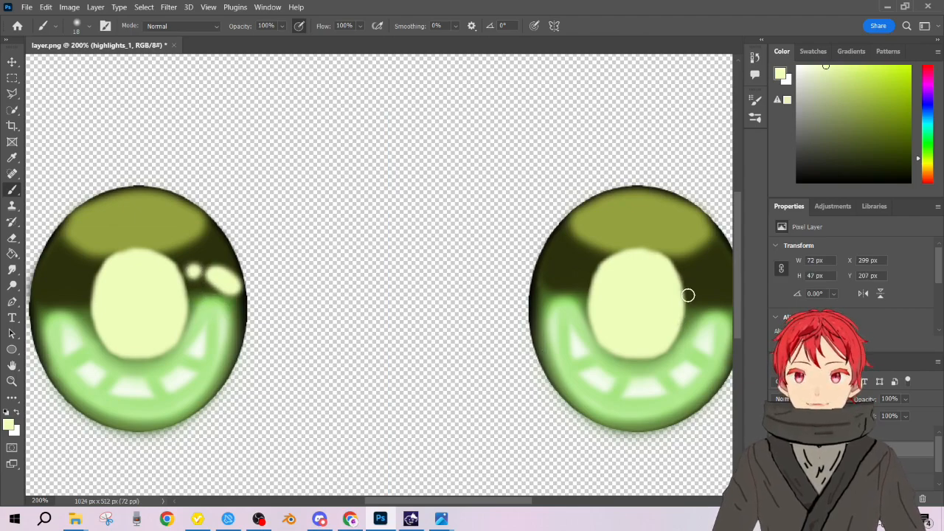
left_click_drag(453, 501, 478, 501)
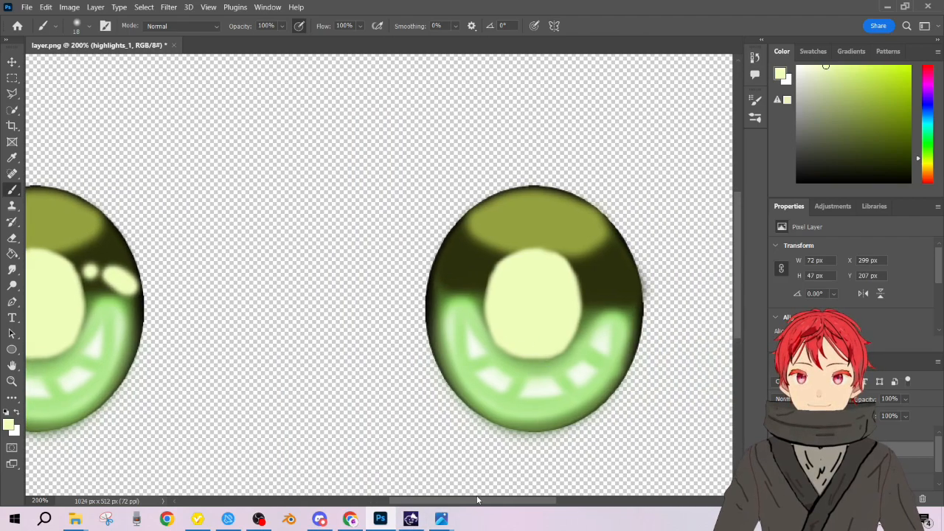
mouse_move(615, 275)
left_mouse_down()
mouse_move(629, 283)
mouse_move(614, 280)
left_mouse_up()
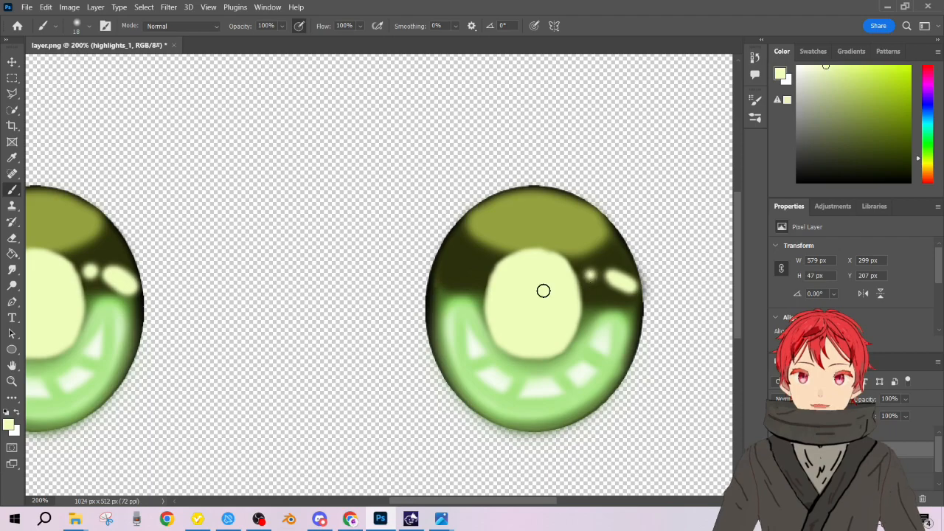
- Undo a test dab on the right iris's pupil and make the pupil layer active
left_click(521, 316)
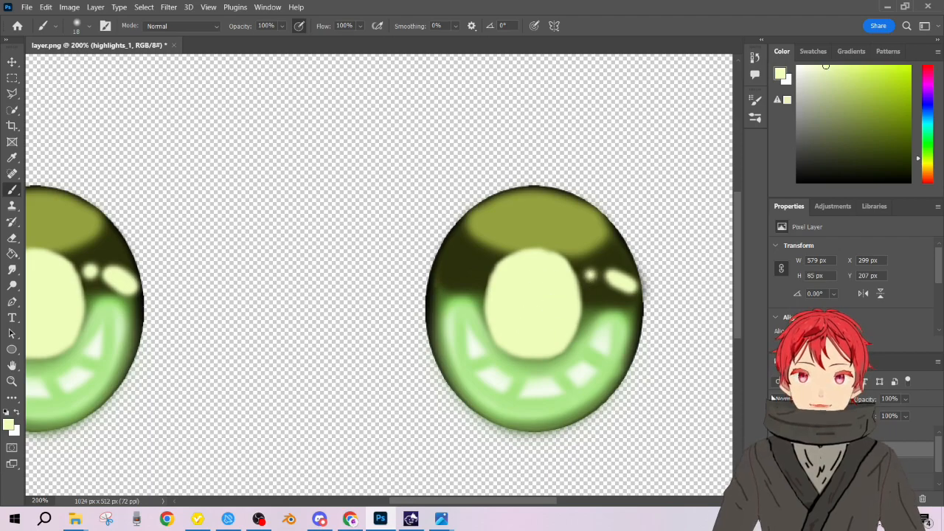
key("ctrl+z")
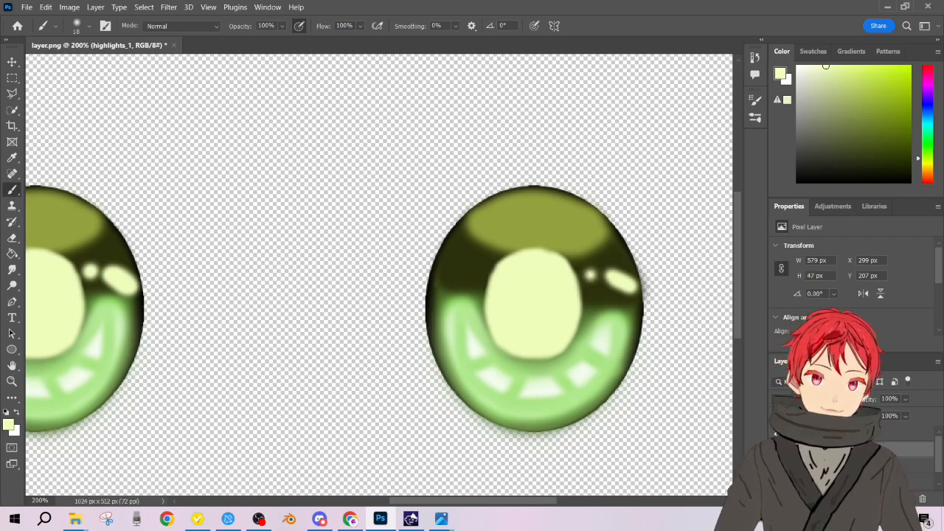
left_click(841, 433)
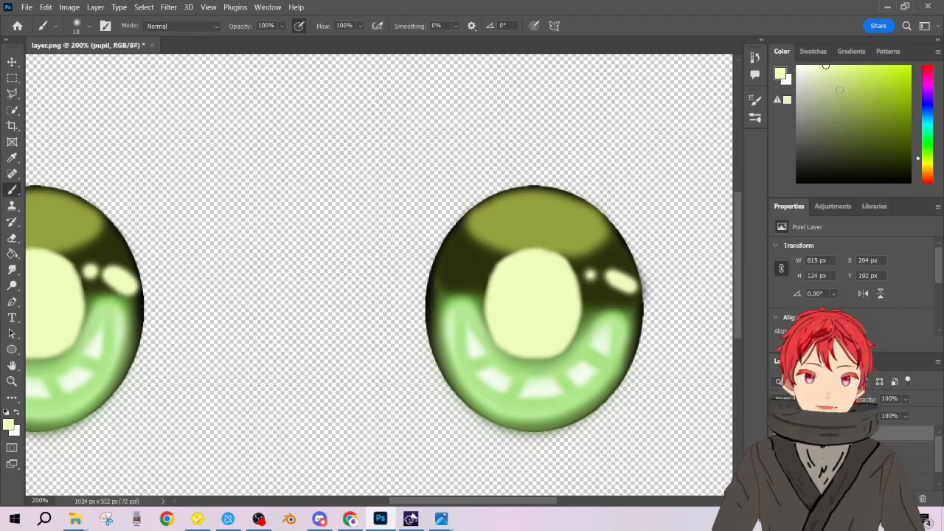
- Try shading the middle of the right iris's pupil with darker yellow-green brush strokes and undo them
left_click(852, 87)
mouse_move(574, 301)
left_mouse_down()
mouse_move(540, 316)
mouse_move(512, 273)
mouse_move(565, 285)
mouse_move(561, 295)
left_mouse_up()
key("ctrl+z")
left_click(825, 78)
mouse_move(561, 291)
left_mouse_down()
mouse_move(532, 278)
mouse_move(551, 284)
mouse_move(542, 316)
mouse_move(514, 319)
mouse_move(544, 278)
left_mouse_up()
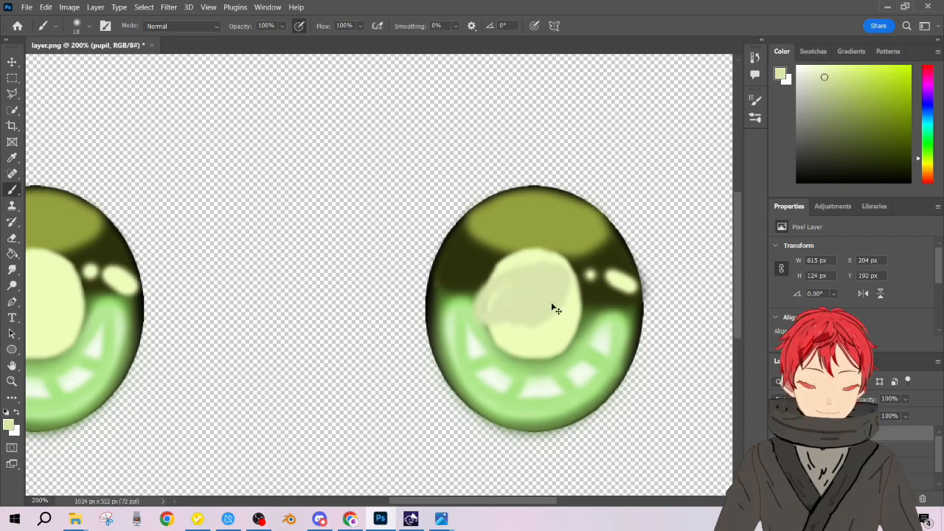
key("ctrl+z")
- Try painting a muted pale yellow band across the upper edge of the right iris's pupil and undo it
mouse_move(501, 268)
left_mouse_down()
mouse_move(546, 256)
mouse_move(565, 258)
mouse_move(517, 260)
mouse_move(566, 265)
left_mouse_up()
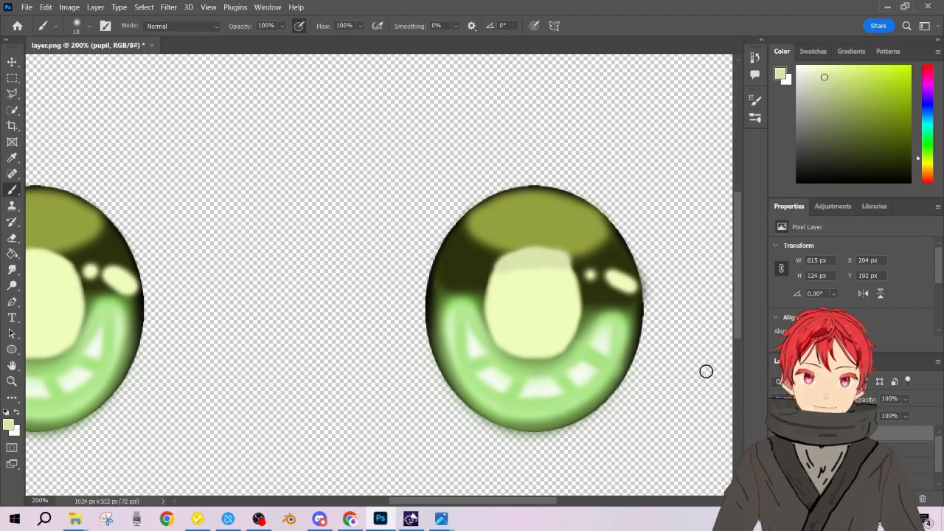
key("ctrl+z")
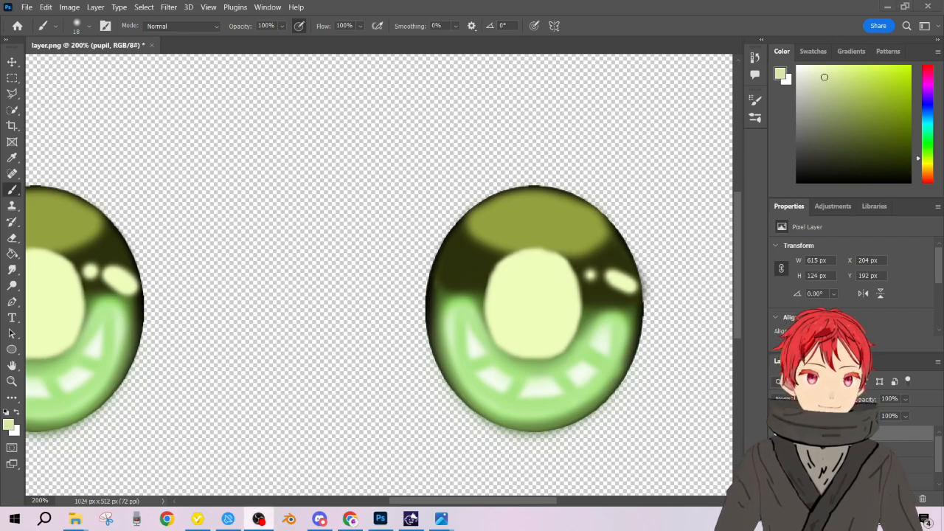
left_click(751, 5)
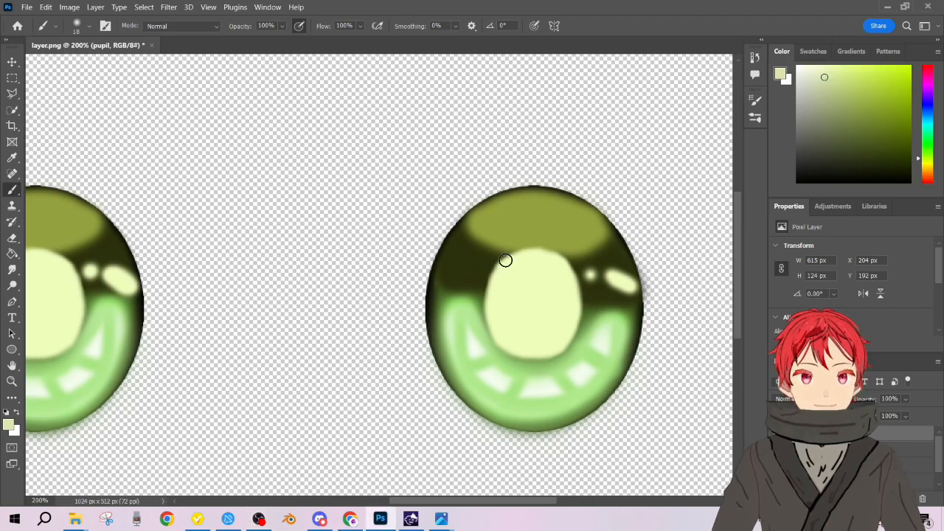
left_click_drag(507, 250, 571, 253)
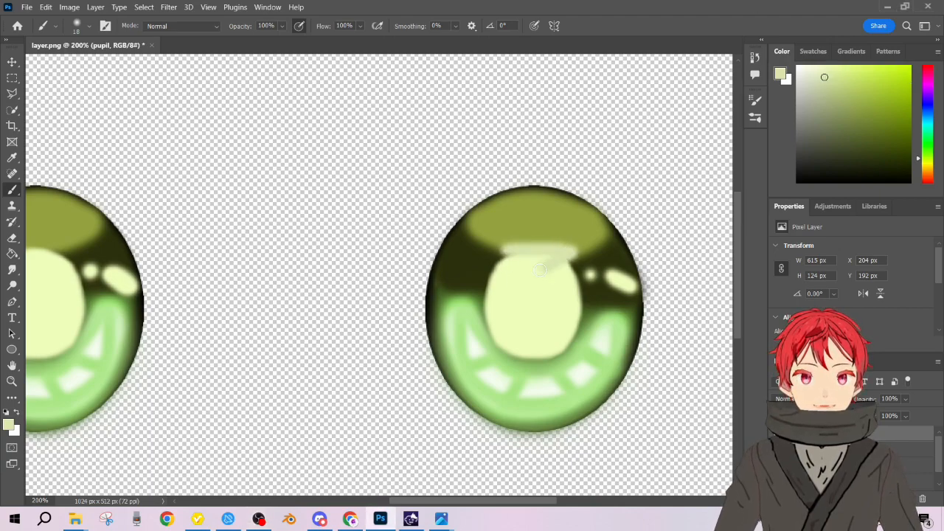
mouse_move(501, 246)
left_mouse_down()
mouse_move(566, 257)
mouse_move(503, 251)
left_mouse_up()
left_click_drag(584, 257, 568, 257)
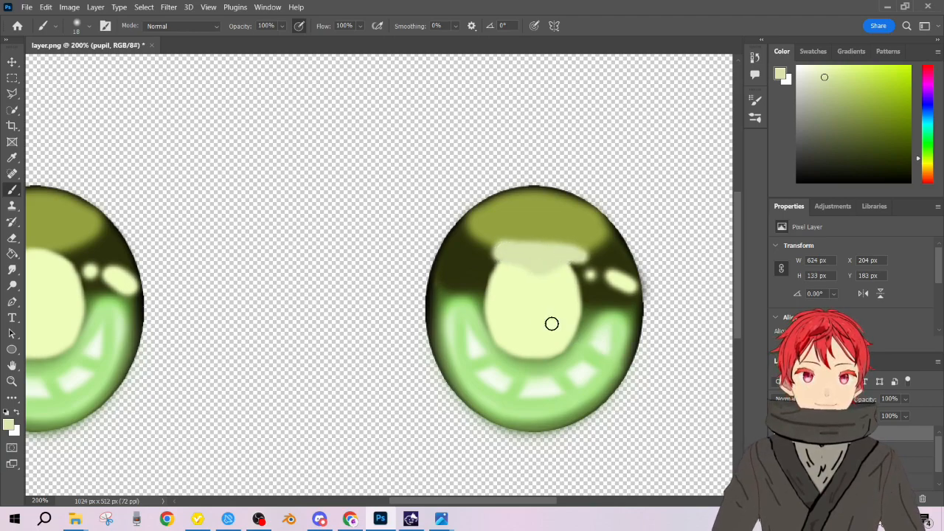
key("ctrl+z")
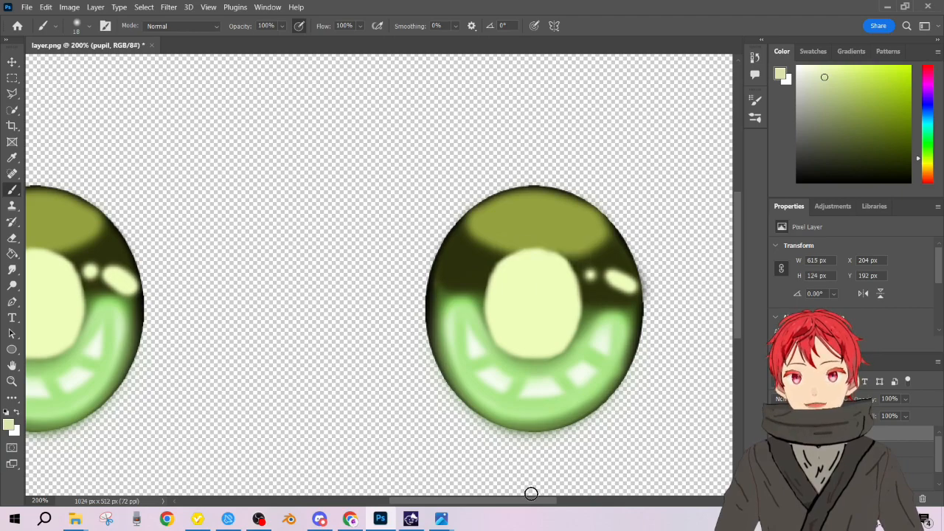
- Try Difference-mode brush strokes in muted yellow and in white on the left iris's pupil and undo them
left_click_drag(536, 504, 522, 505)
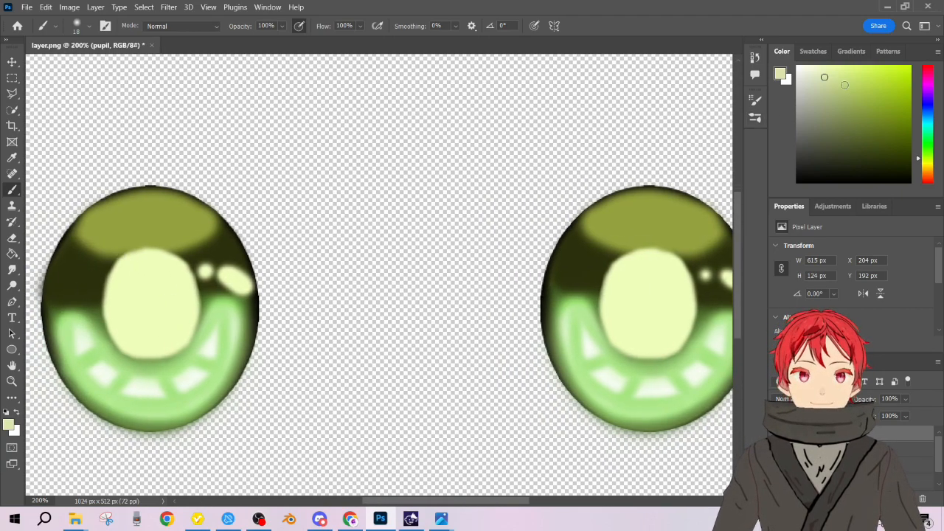
left_click(158, 27)
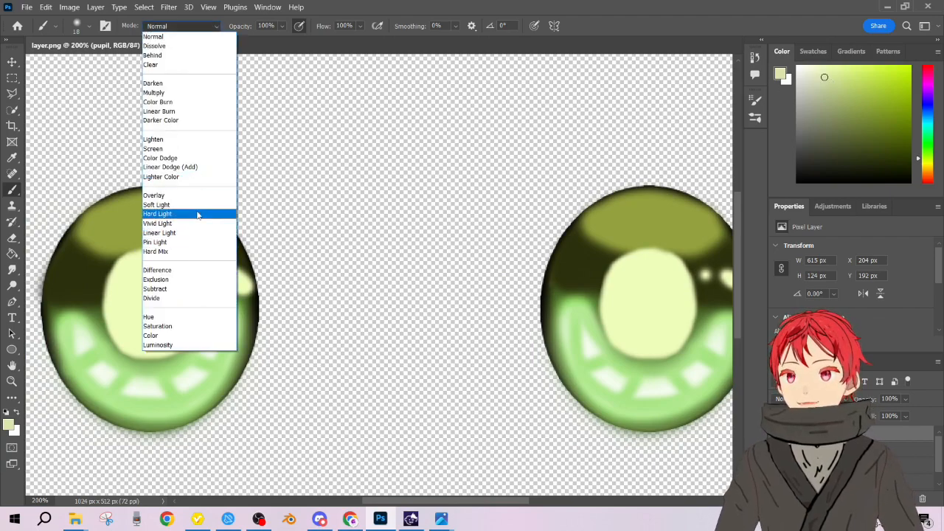
left_click(157, 270)
mouse_move(111, 255)
left_mouse_down()
mouse_move(163, 263)
mouse_move(179, 255)
mouse_move(121, 260)
mouse_move(178, 253)
mouse_move(113, 248)
mouse_move(177, 244)
left_mouse_up()
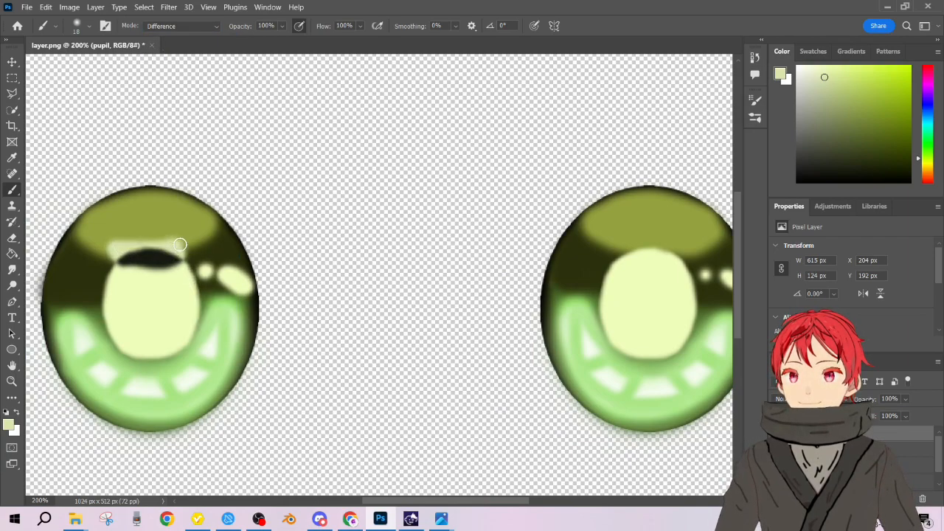
key("ctrl+z")
left_click(798, 66)
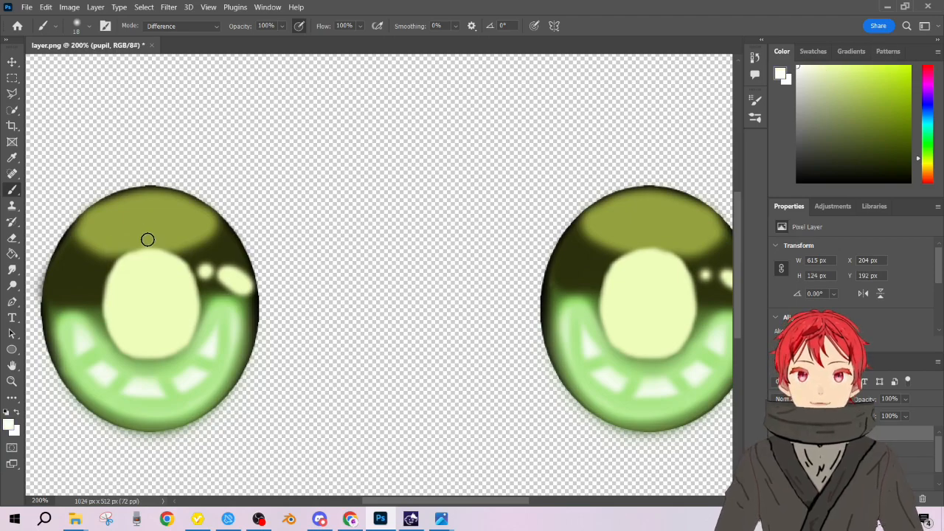
mouse_move(133, 251)
left_mouse_down()
mouse_move(172, 253)
mouse_move(130, 253)
mouse_move(162, 260)
mouse_move(169, 305)
mouse_move(140, 309)
mouse_move(225, 268)
left_mouse_up()
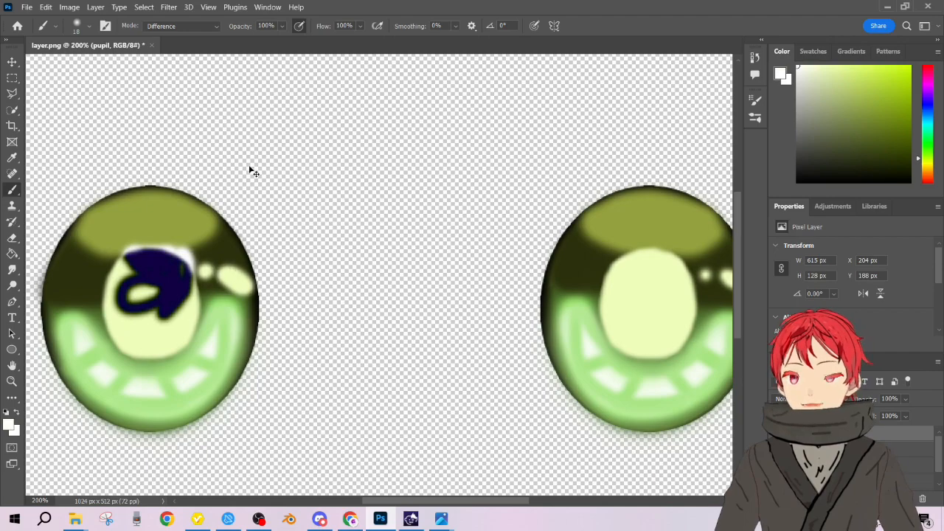
key("ctrl+z")
- Set the brush to Hard Light, try a white stroke on the left pupil's upper edge, undo it and choose a muted yellow-green
left_click(198, 25)
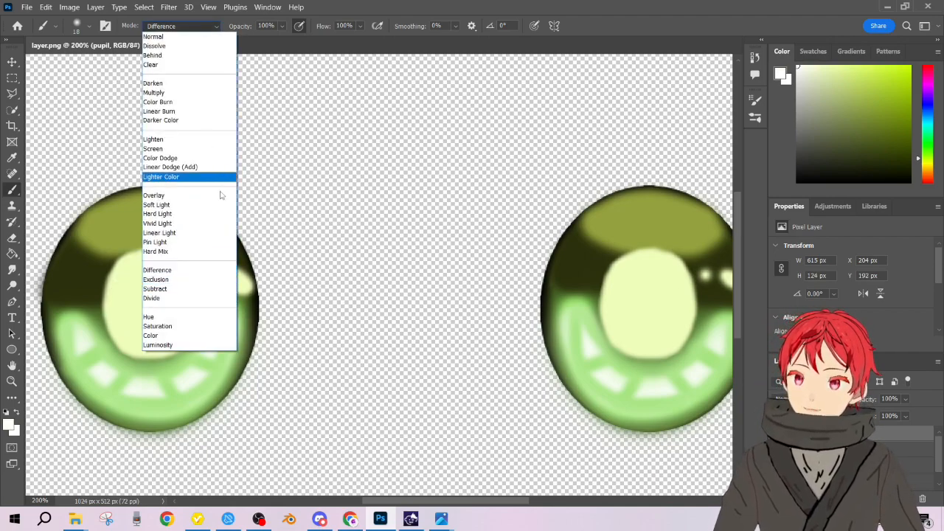
left_click(223, 216)
left_click_drag(127, 263, 183, 251)
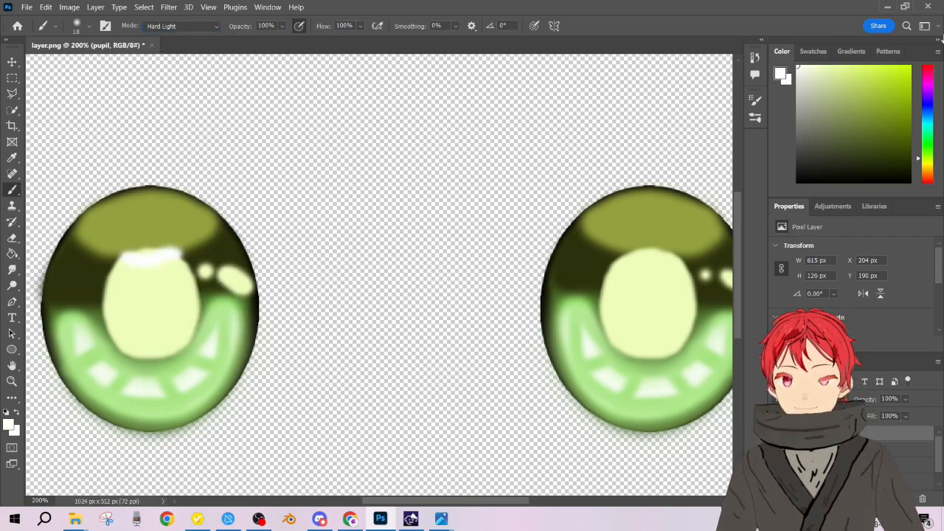
key("ctrl+z")
left_click(828, 91)
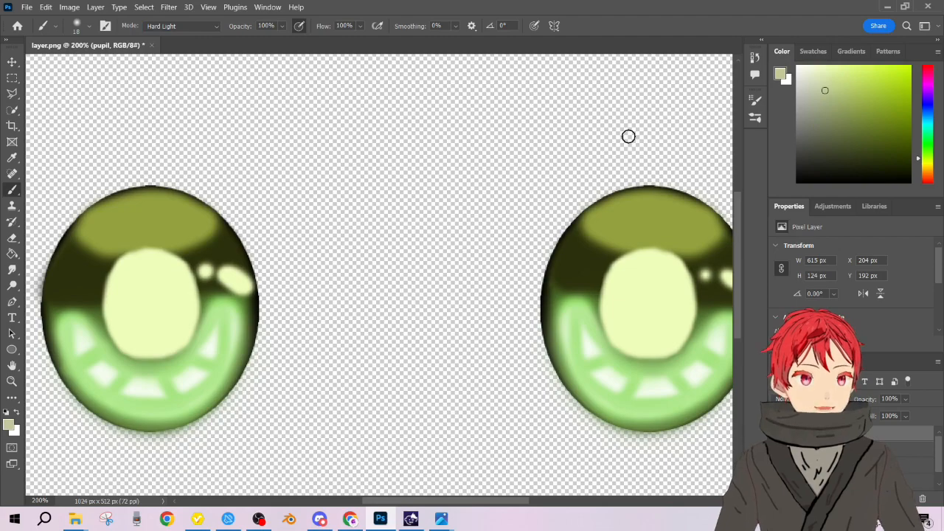
- Try Hard Light strokes in muted yellow-green and in grey-green on the left pupil's upper edge and undo them
left_click_drag(126, 261, 173, 253)
key("ctrl+z")
left_click(814, 127)
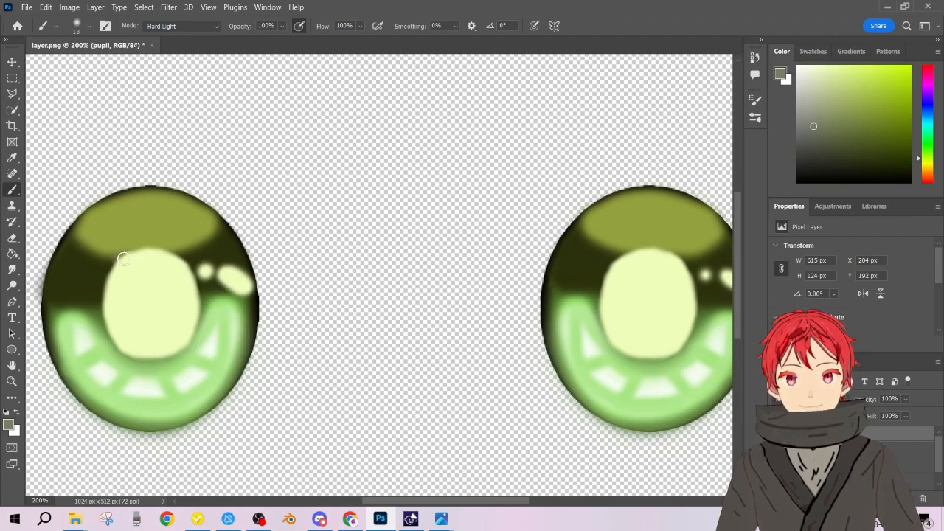
mouse_move(165, 249)
left_mouse_down()
mouse_move(124, 259)
mouse_move(179, 250)
mouse_move(107, 250)
mouse_move(166, 247)
mouse_move(153, 242)
mouse_move(111, 255)
left_mouse_up()
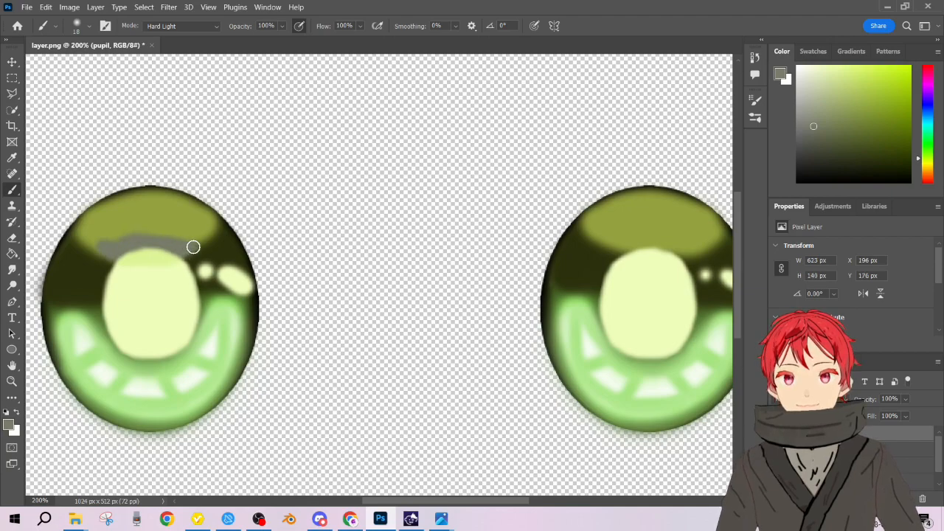
key("ctrl+z")
- Turn on vertical paint symmetry with its axis centred between the two irises
left_click(555, 26)
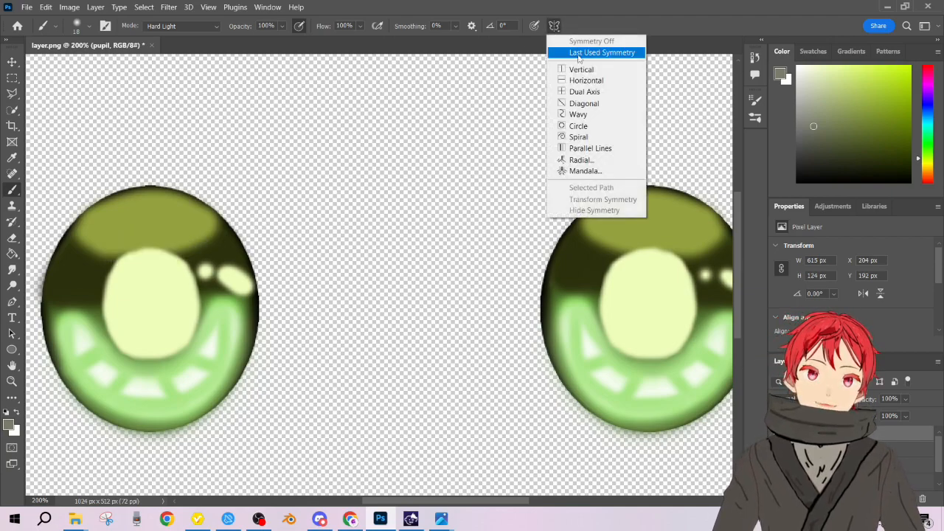
left_click(582, 70)
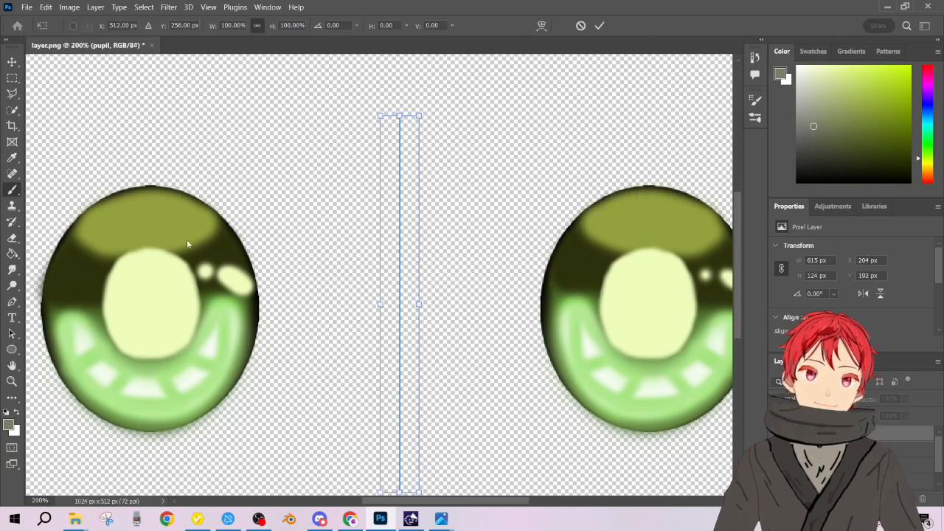
key("Return")
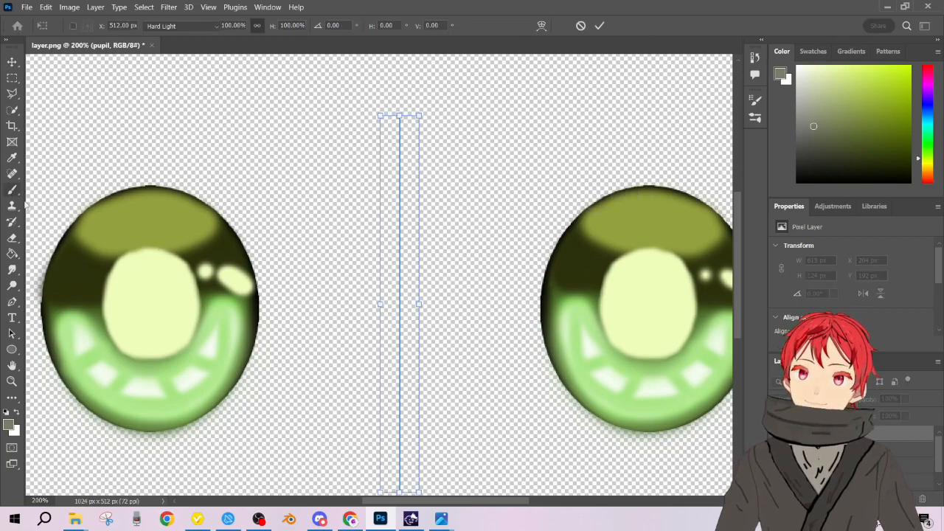
- Paint a mirrored grey-green band over both pupils' upper edges and erase the part spilling outside the pupils
left_click_drag(114, 255, 179, 250)
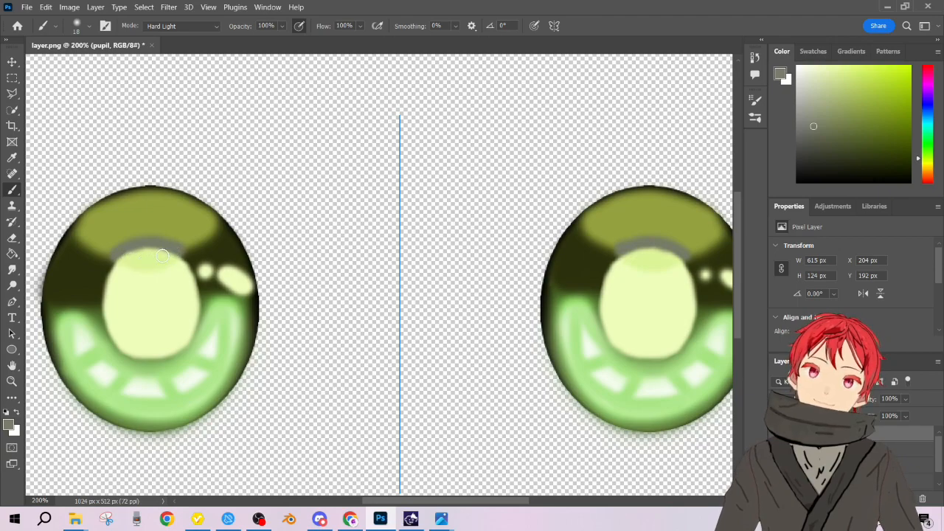
left_click(11, 239)
mouse_move(110, 253)
left_mouse_down()
mouse_move(183, 250)
mouse_move(160, 235)
mouse_move(116, 242)
mouse_move(110, 256)
mouse_move(186, 250)
left_mouse_up()
key("ctrl+z")
mouse_move(111, 257)
left_mouse_down()
mouse_move(140, 240)
mouse_move(179, 249)
left_mouse_up()
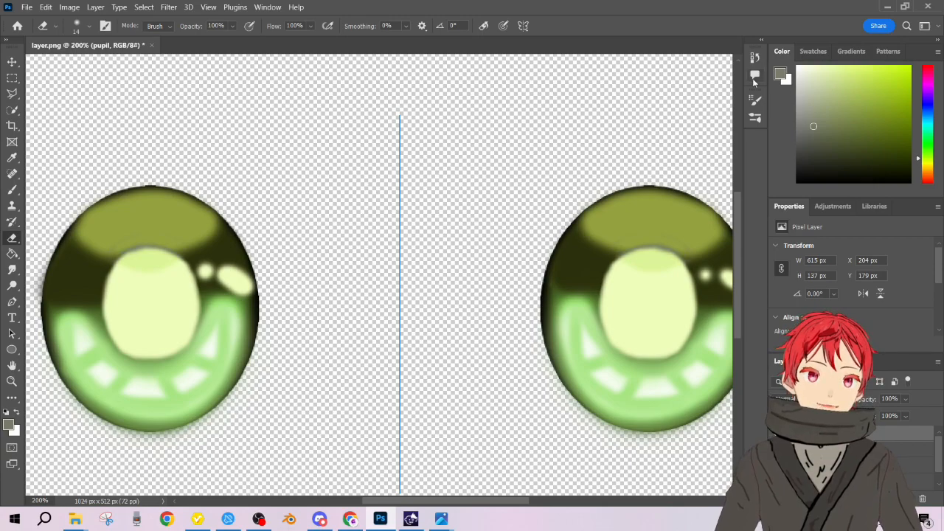
- Set the foreground colour to the light yellow-green #d7f17f
left_click(781, 74)
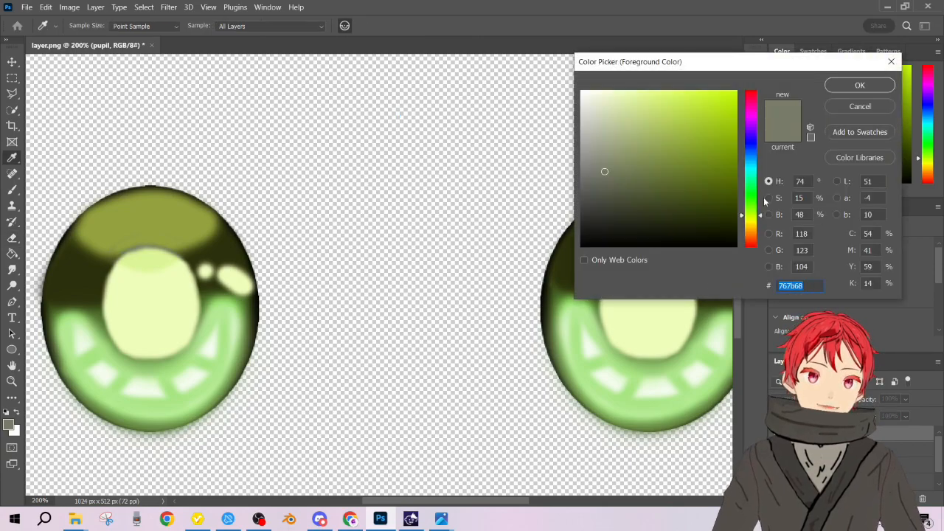
left_click_drag(630, 114, 655, 98)
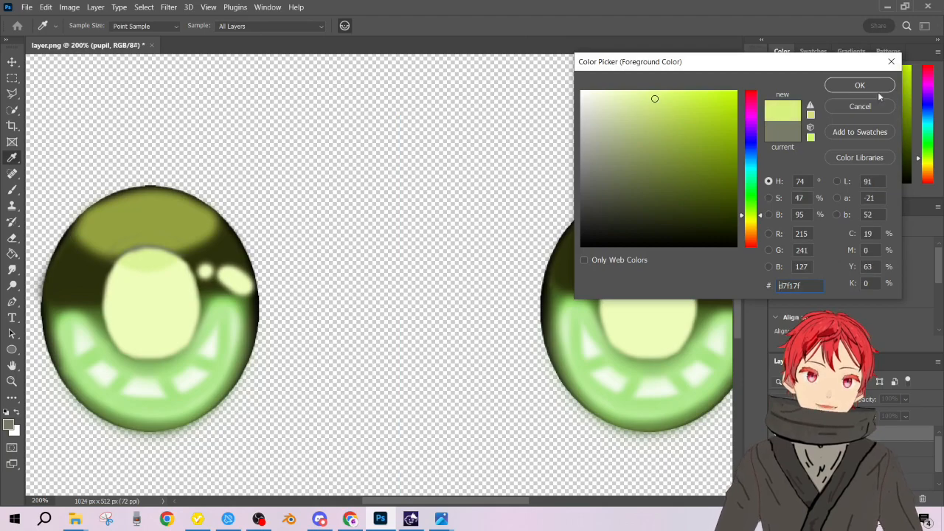
left_click(866, 86)
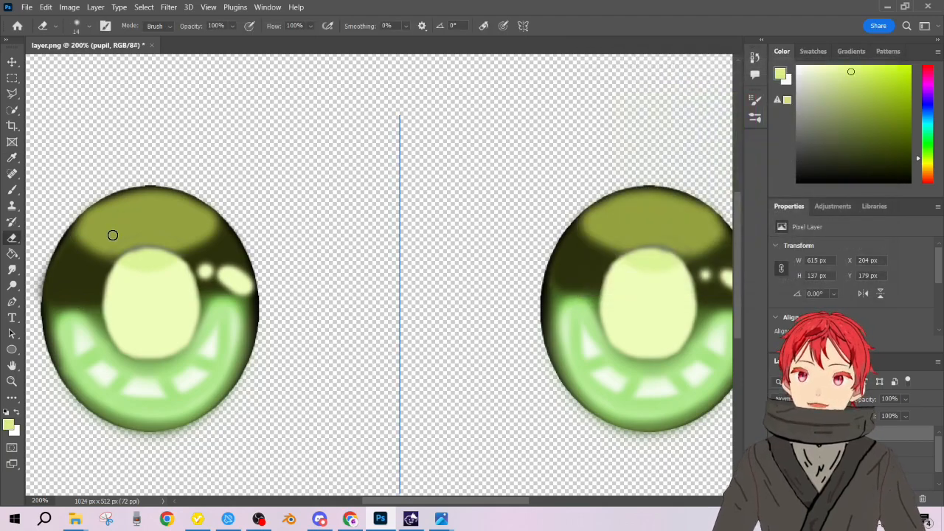
- Brush a mirrored slanted oval glint onto the upper olive areas, plus a second glint on the opposite side, and undo the second
left_click(12, 189)
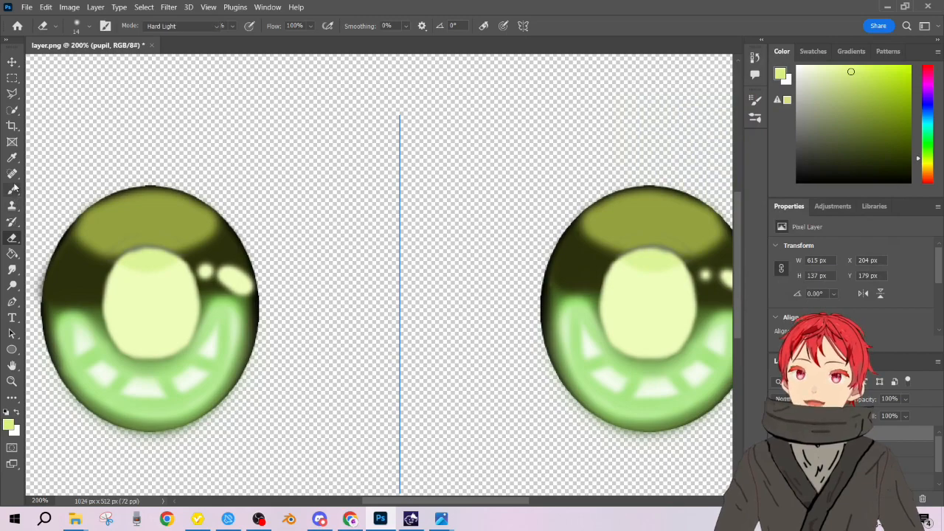
left_click(129, 218)
mouse_move(115, 223)
left_mouse_down()
mouse_move(133, 217)
mouse_move(122, 221)
left_mouse_up()
mouse_move(181, 238)
left_mouse_down()
mouse_move(204, 219)
mouse_move(184, 241)
left_mouse_up()
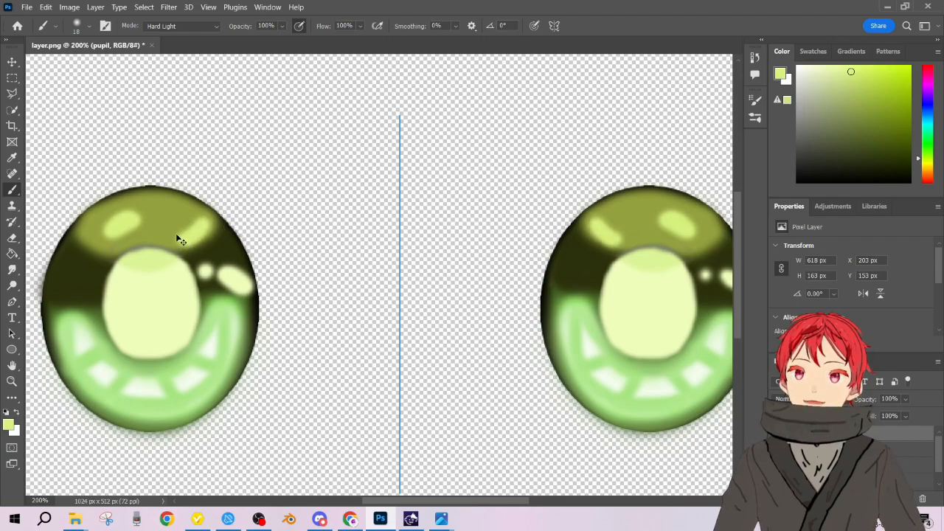
key("ctrl+z")
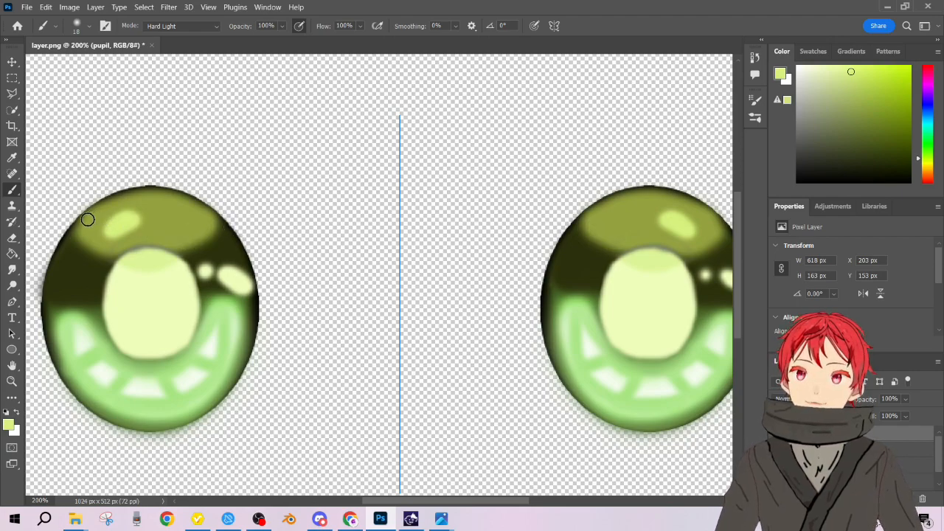
- Try outlining the upper olive areas of both irises with light yellow-green strokes and undo them
mouse_move(85, 225)
left_mouse_down()
mouse_move(133, 194)
mouse_move(191, 202)
mouse_move(217, 221)
left_mouse_up()
left_click_drag(84, 230, 121, 259)
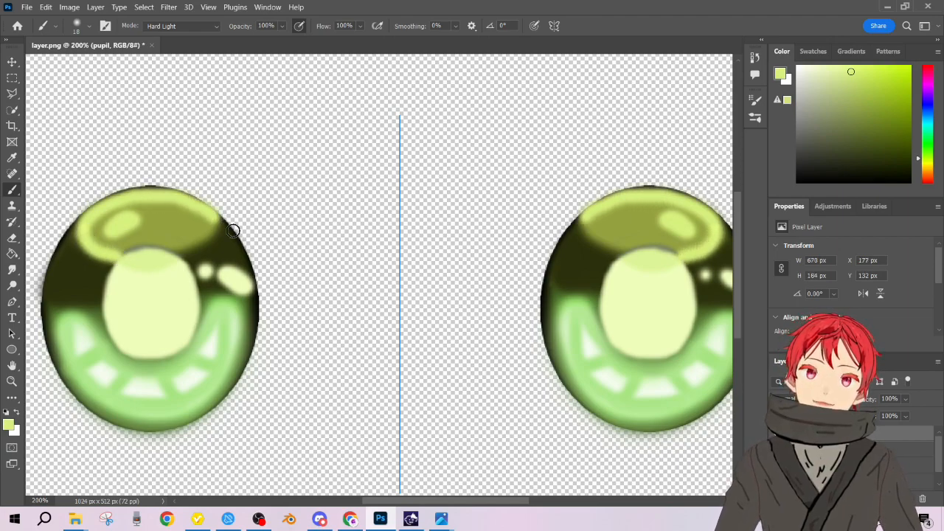
left_click_drag(216, 223, 175, 258)
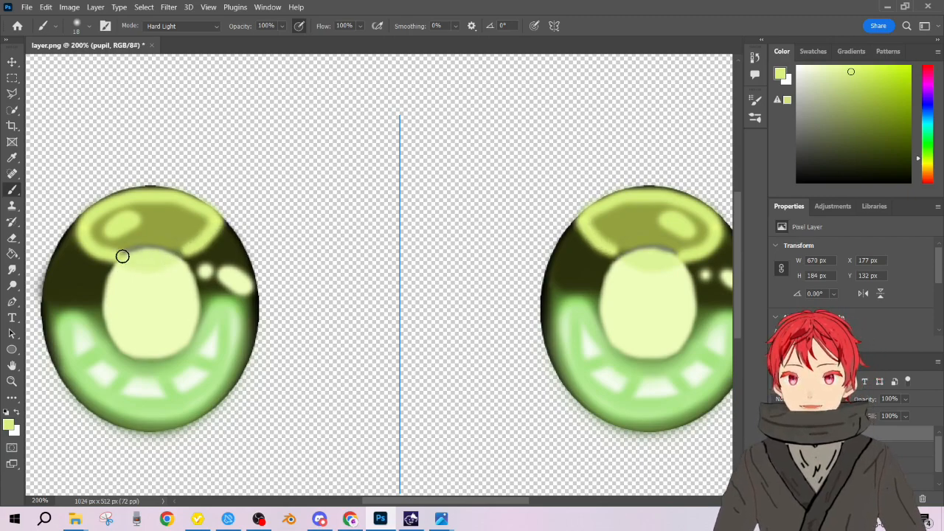
mouse_move(121, 255)
left_mouse_down()
mouse_move(158, 240)
mouse_move(189, 253)
left_mouse_up()
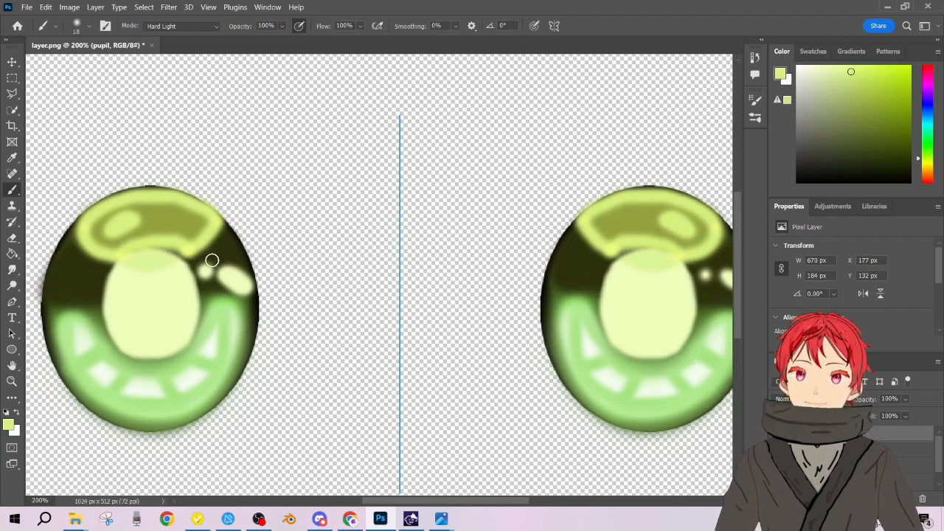
scroll(322, 257, "down", 2)
scroll(325, 262, "left", 2)
key("ctrl+z")
key("ctrl+z")
key("ctrl+z")
key("ctrl+z")
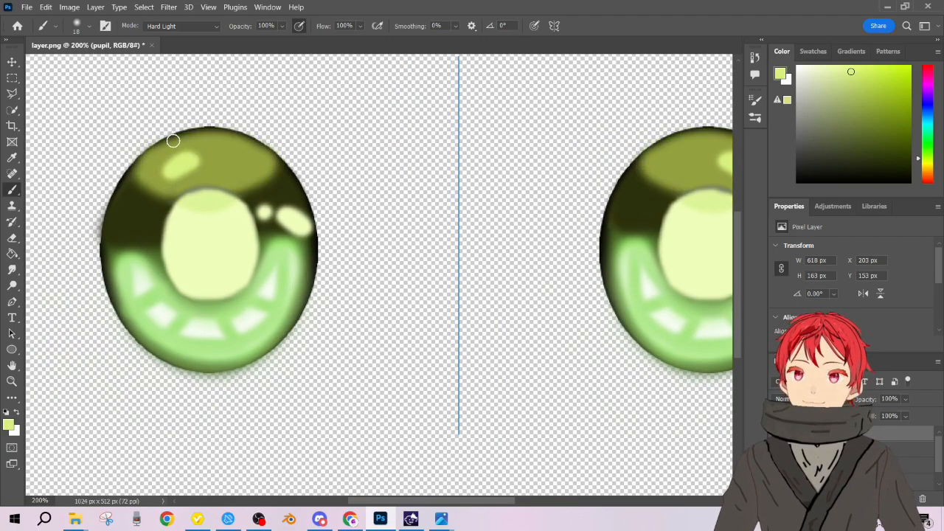
- Try a Gaussian Blur with a 1.8-pixel radius on the pupil layer and cancel it
scroll(177, 159, "up", 2)
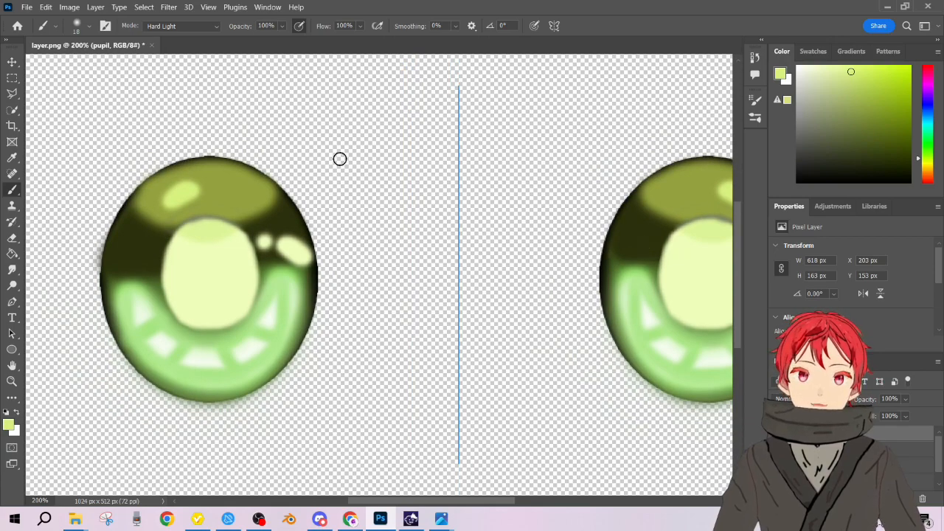
left_click(189, 7)
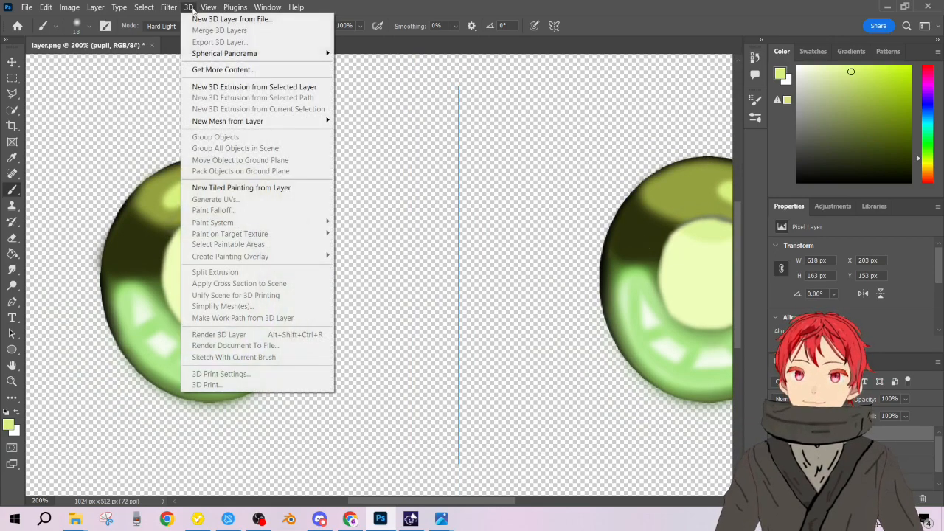
mouse_move(168, 8)
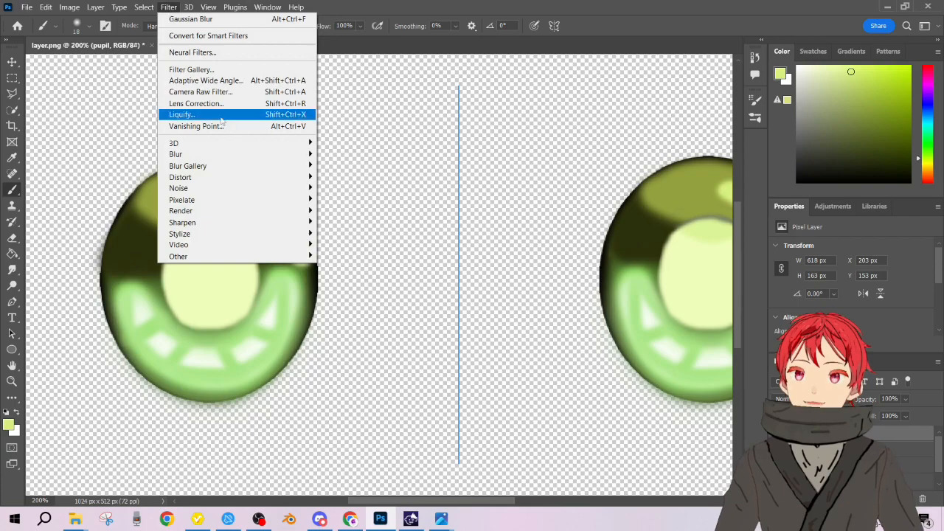
mouse_move(280, 154)
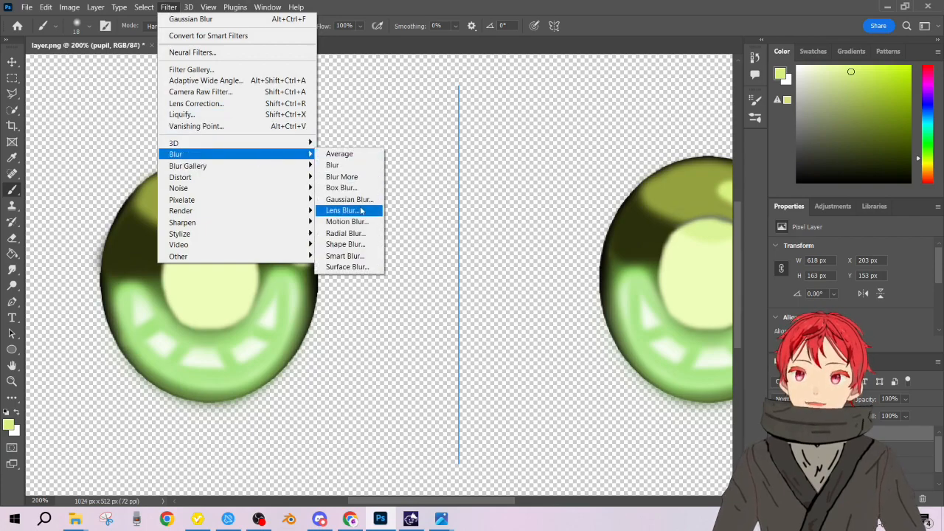
left_click(346, 199)
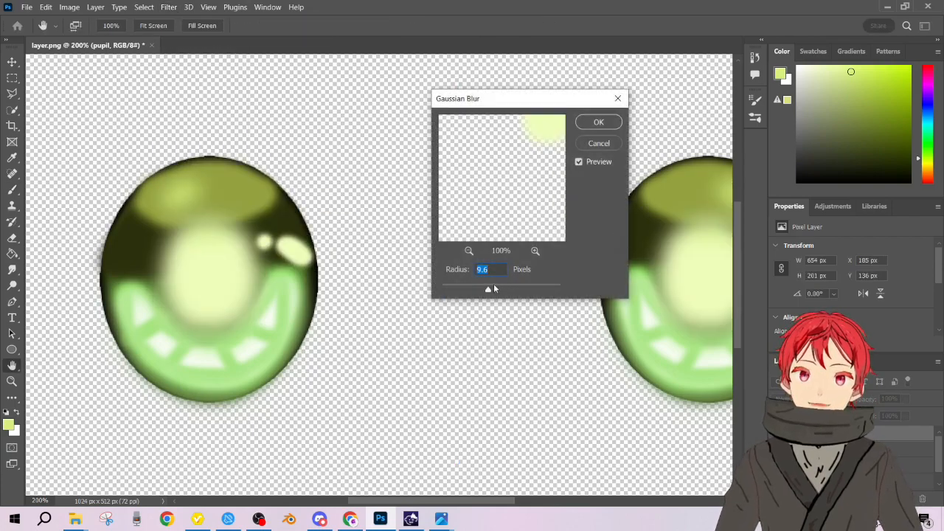
left_click_drag(481, 292, 453, 292)
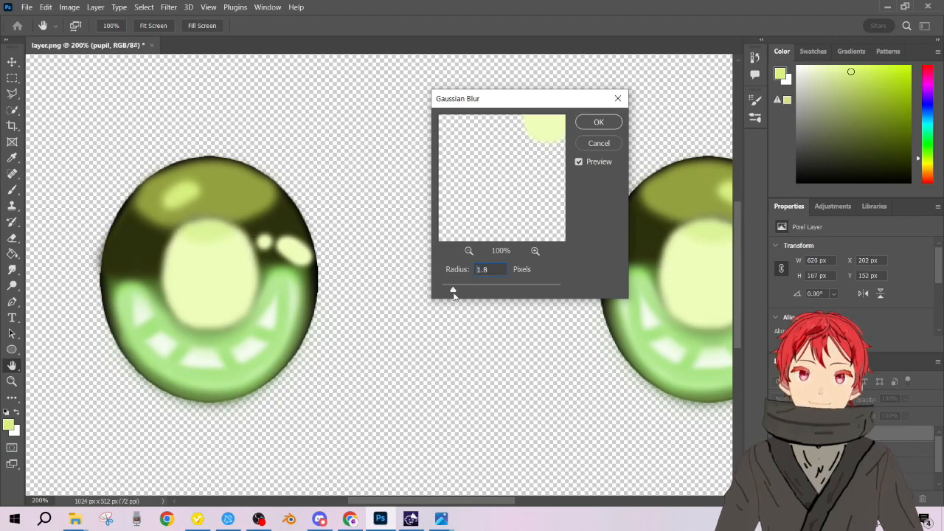
left_click(607, 143)
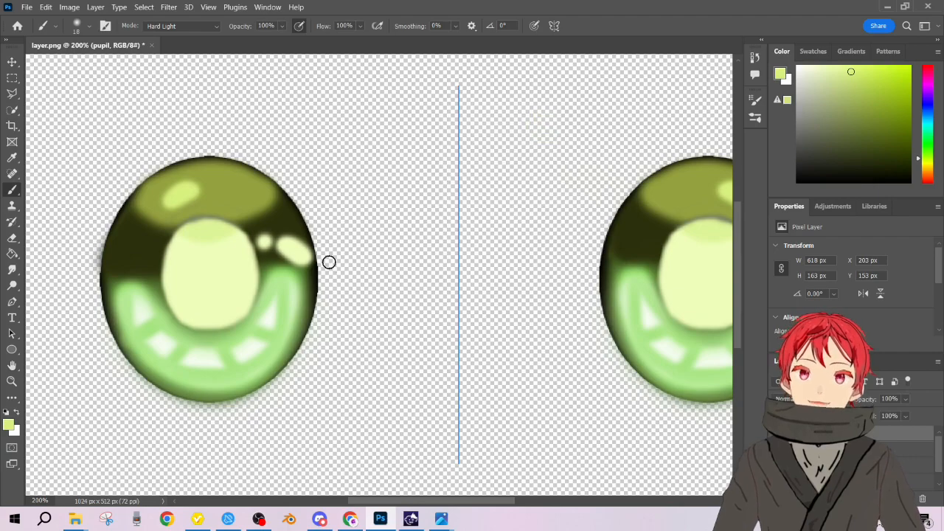
- Undo the oval glint, the erasing and the grey-green shading on the pupil layer
key("ctrl+z")
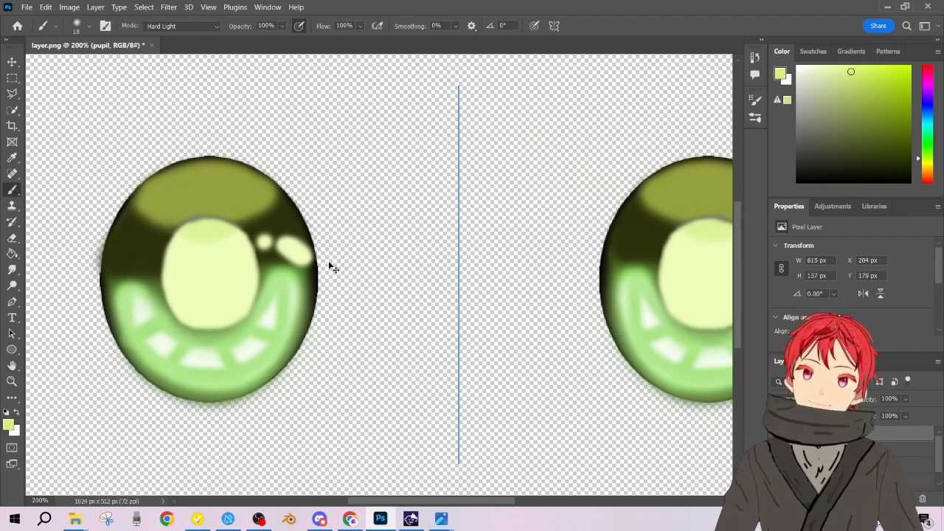
key("ctrl+z")
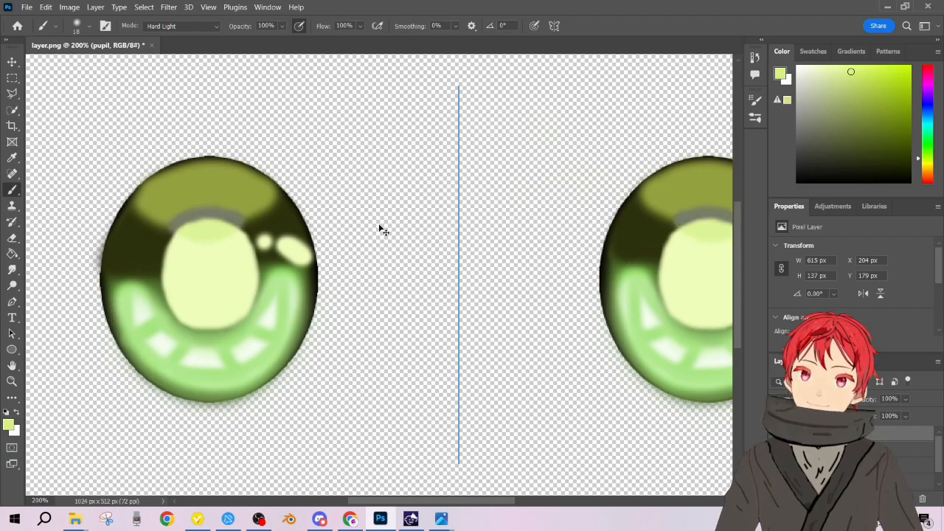
key("ctrl+z")
key("ctrl+shift+z")
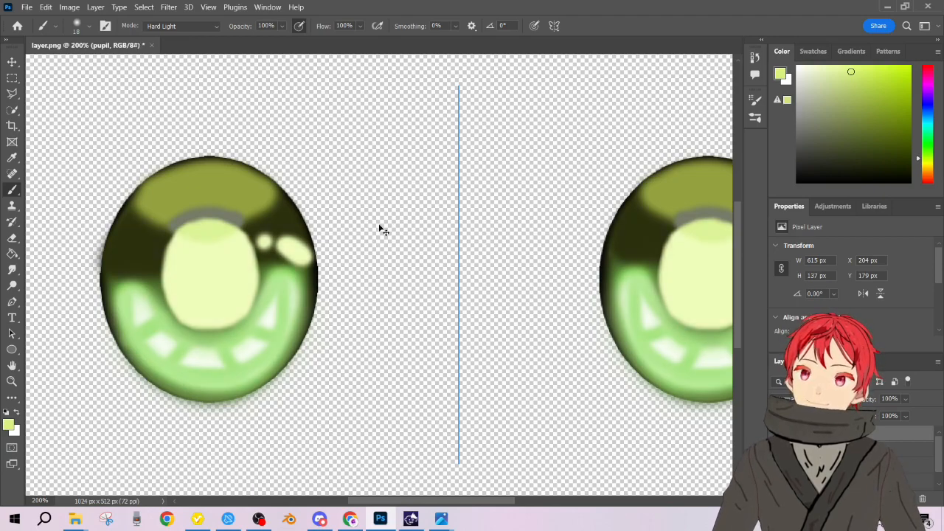
key("ctrl+shift+z")
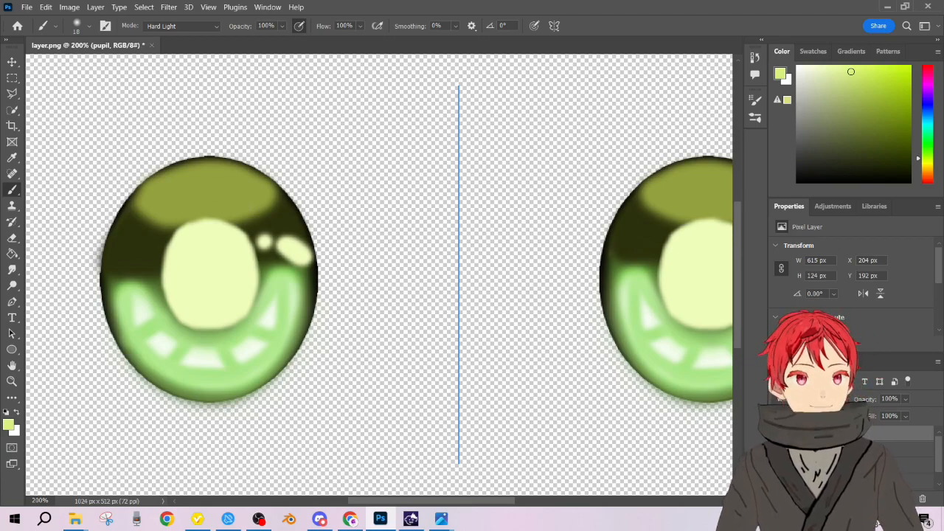
- On the highlights_1 layer, try and undo a pupil-edge stroke, then paint a mirrored slanted oval and small dot on the upper olive areas
left_click(830, 449)
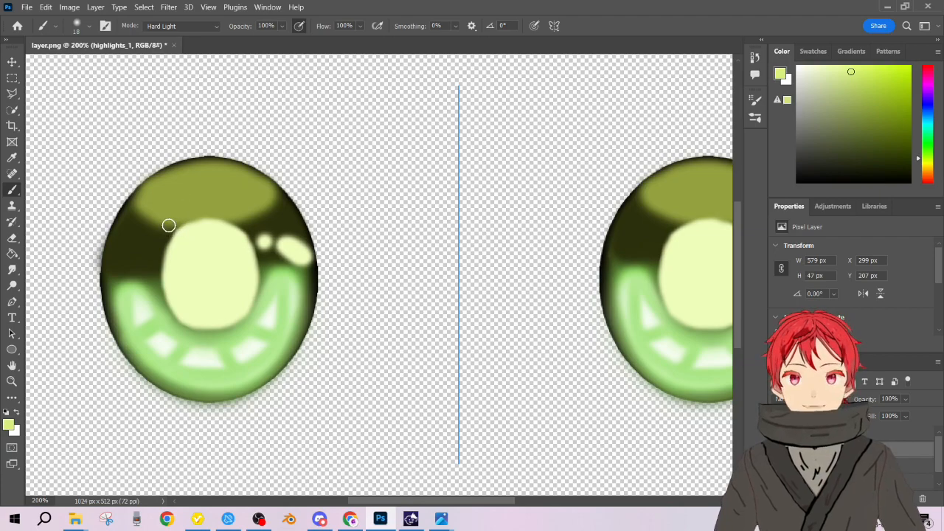
left_click_drag(169, 220, 237, 218)
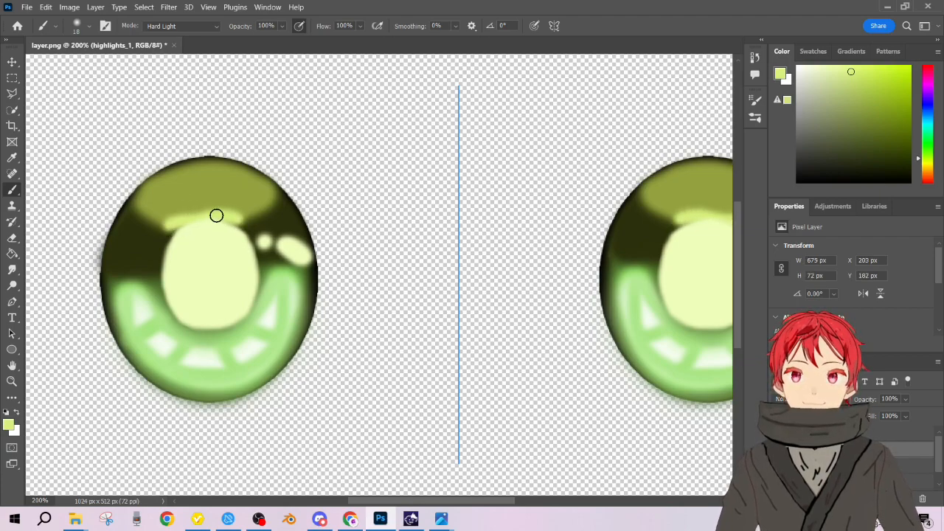
key("ctrl+z")
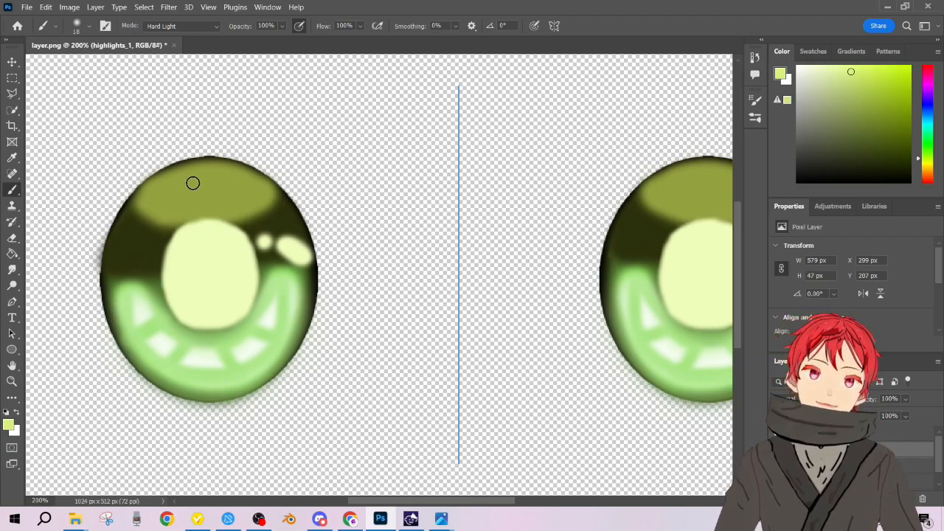
mouse_move(197, 182)
left_mouse_down()
mouse_move(169, 198)
mouse_move(198, 185)
mouse_move(178, 193)
left_mouse_up()
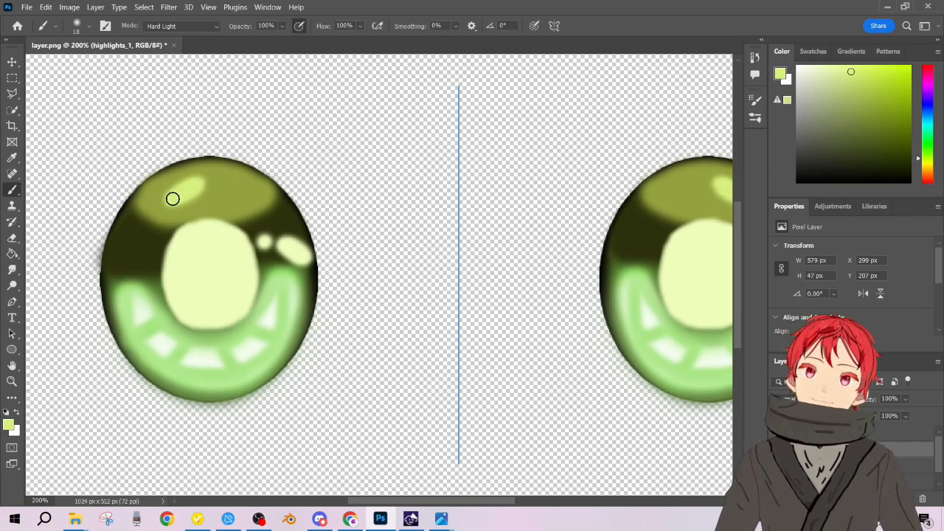
left_click(244, 201)
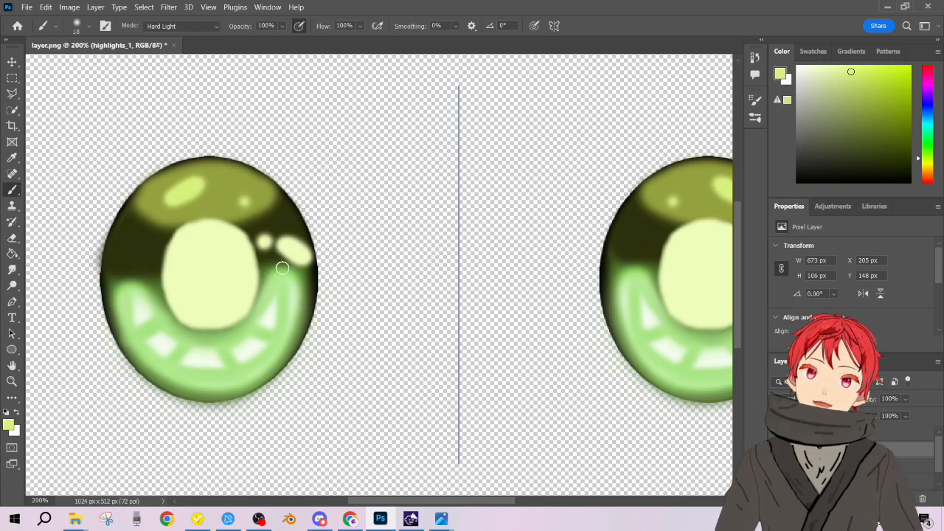
- Add a mirrored yellow-green dot near the left iris's outer edge in the dark band, and try and undo another below it
left_click(121, 235)
left_click(141, 266)
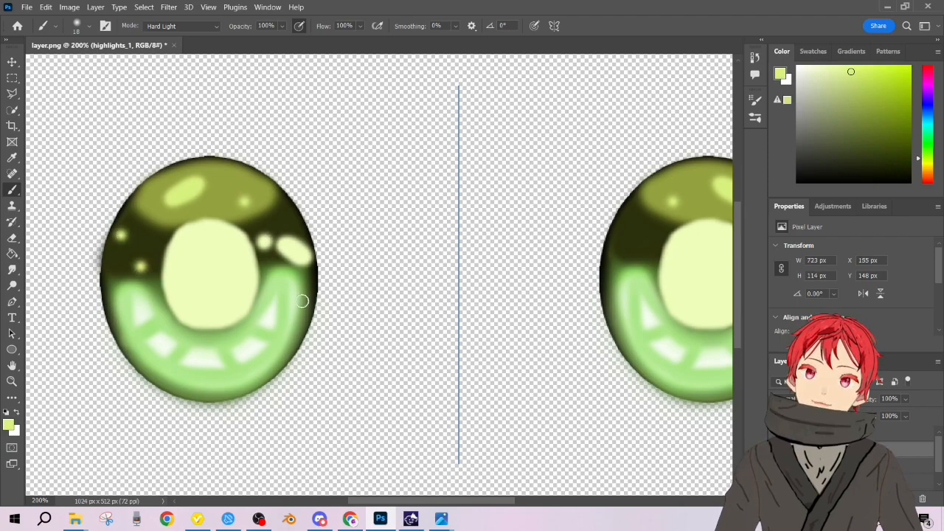
key("ctrl+z")
left_click_drag(460, 506, 484, 506)
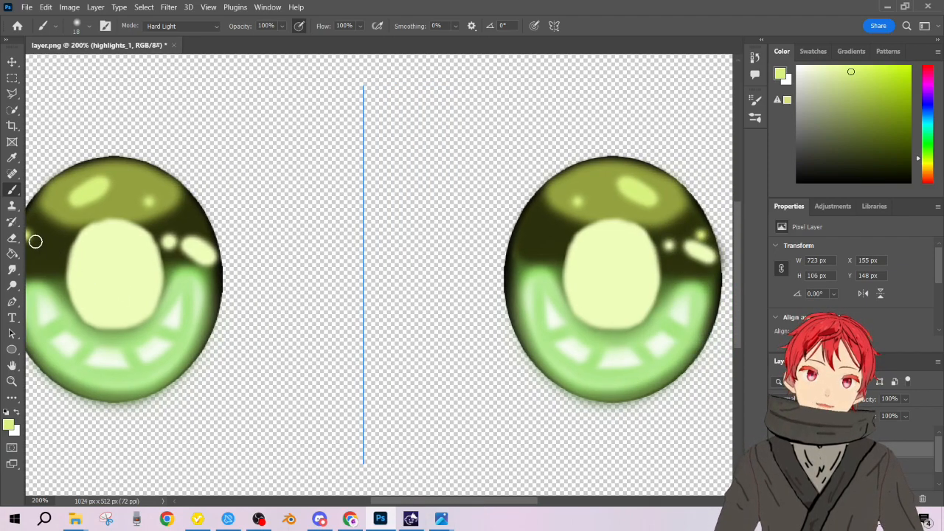
- Undo the mirrored yellow-green dots and slanted ovals on the highlights_1 layer and turn off the brush's paint symmetry
key("ctrl+z")
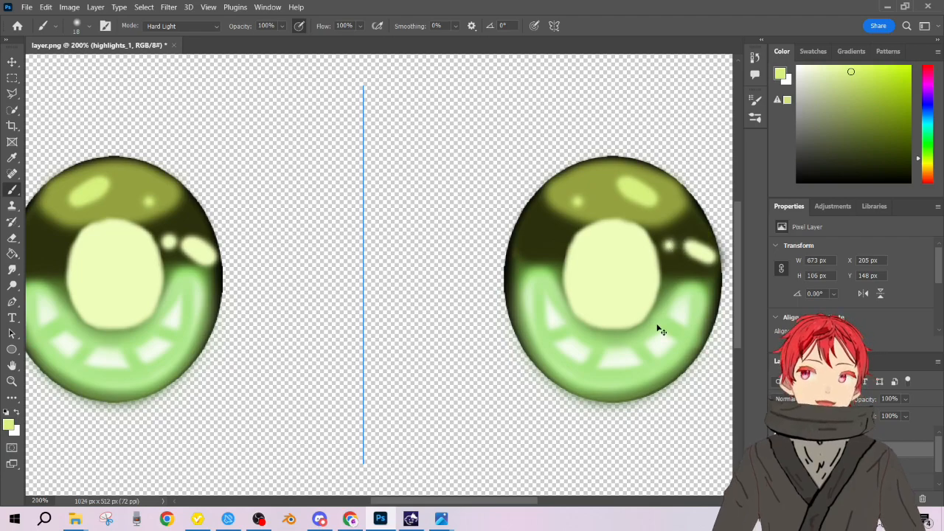
key("ctrl+z")
key("ctrl+z")
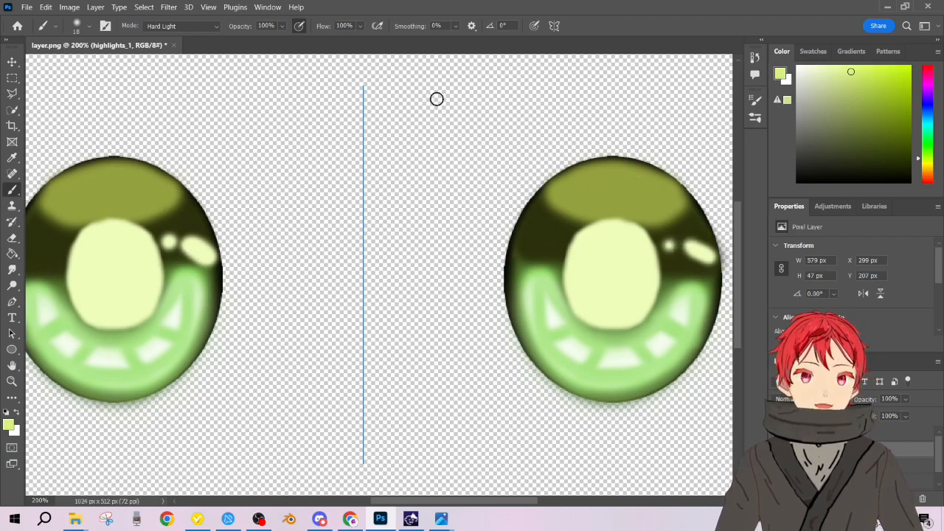
left_click(554, 25)
left_click(594, 40)
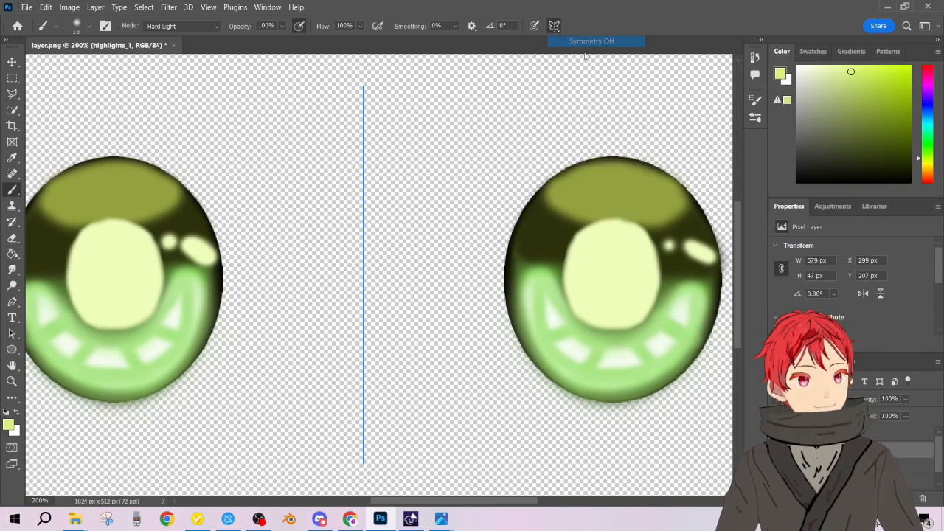
- Paint a yellow-green oval slanting up to the right and a small dot to its right on each iris's upper olive area
left_click_drag(79, 196, 108, 182)
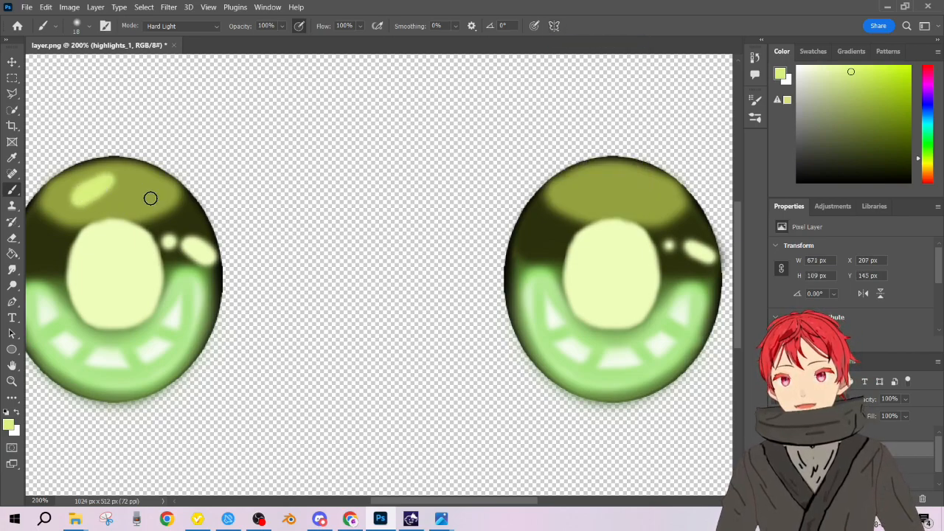
left_click(158, 201)
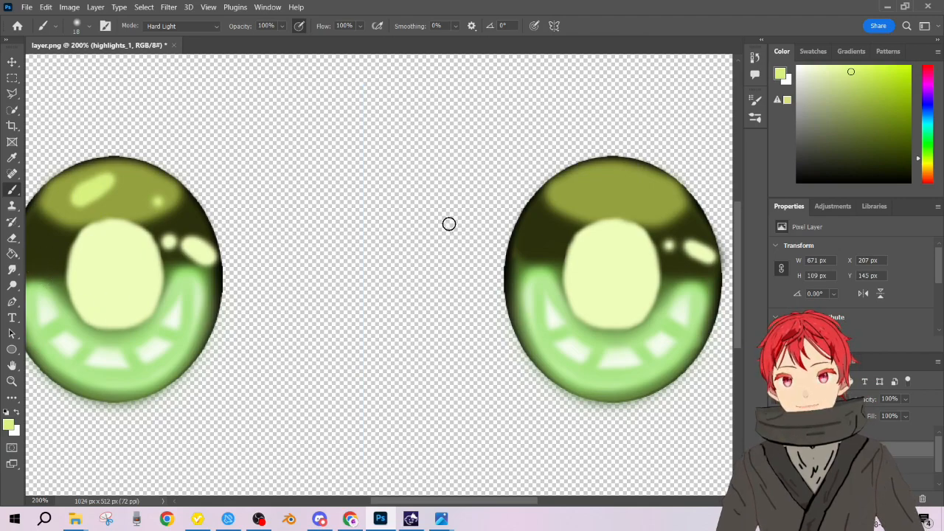
left_click_drag(589, 202, 619, 176)
left_click(671, 209)
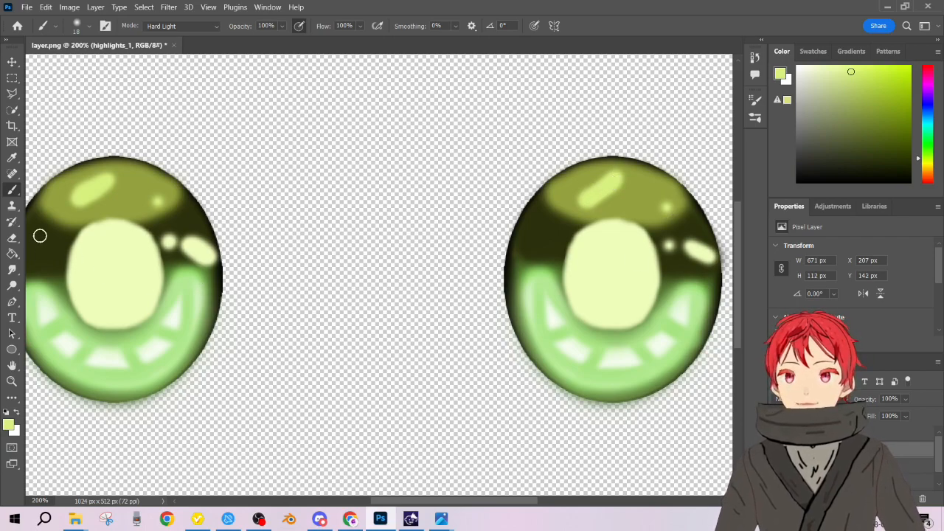
- Add a short, nearly vertical yellow-green streak and a small dot left of the pupil in each iris's dark band
left_click_drag(40, 228, 32, 248)
left_click(58, 257)
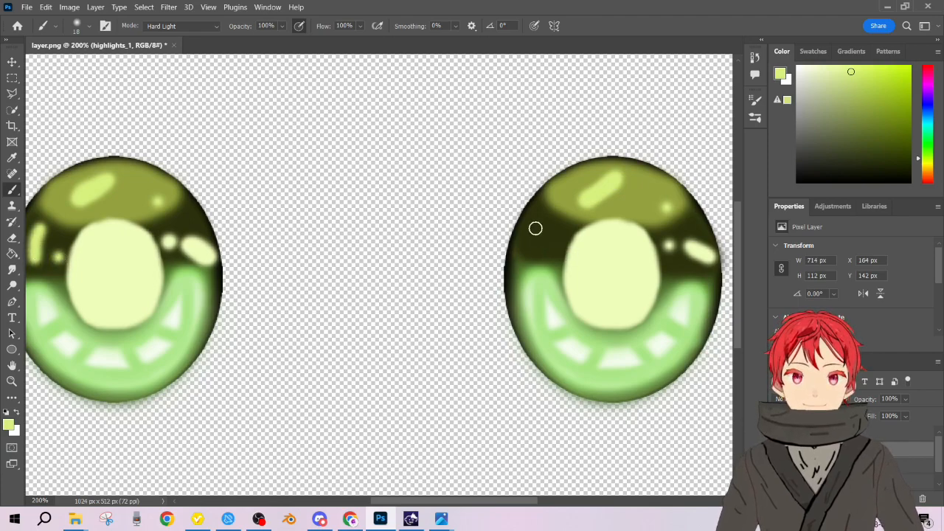
left_click_drag(536, 228, 530, 245)
left_click(555, 242)
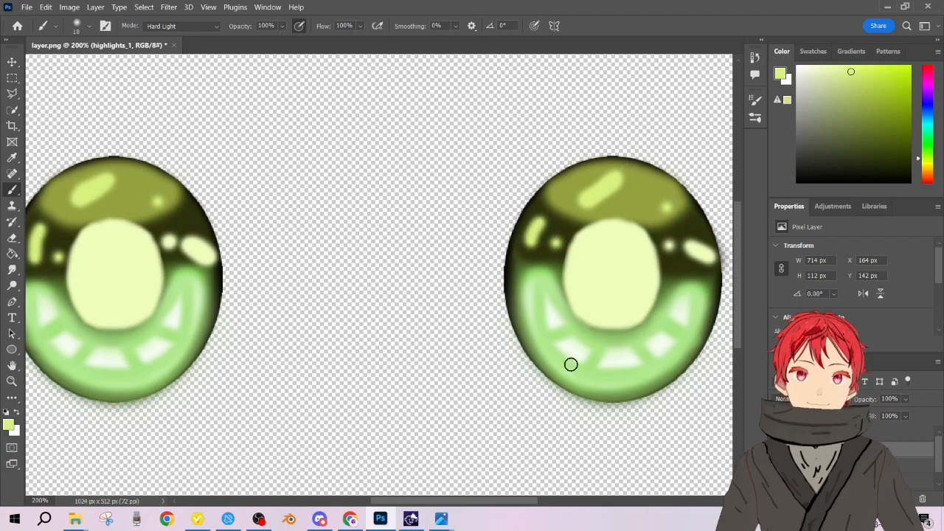
- Sample the light green from the right iris's lower glow and brush it along that glow's outer right side on the design layer
mouse_move(524, 502)
left_mouse_down()
mouse_move(495, 503)
mouse_move(583, 502)
mouse_move(512, 504)
left_mouse_up()
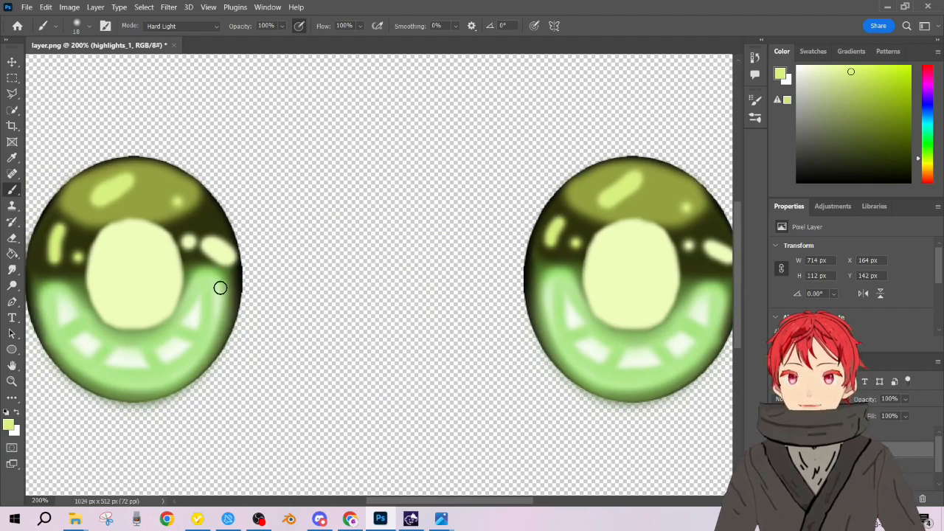
left_click(834, 466)
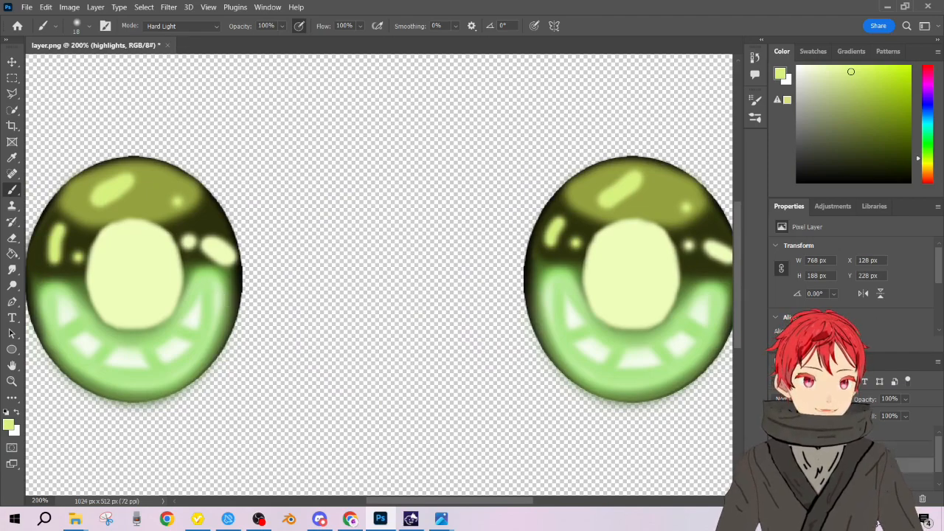
key("Return")
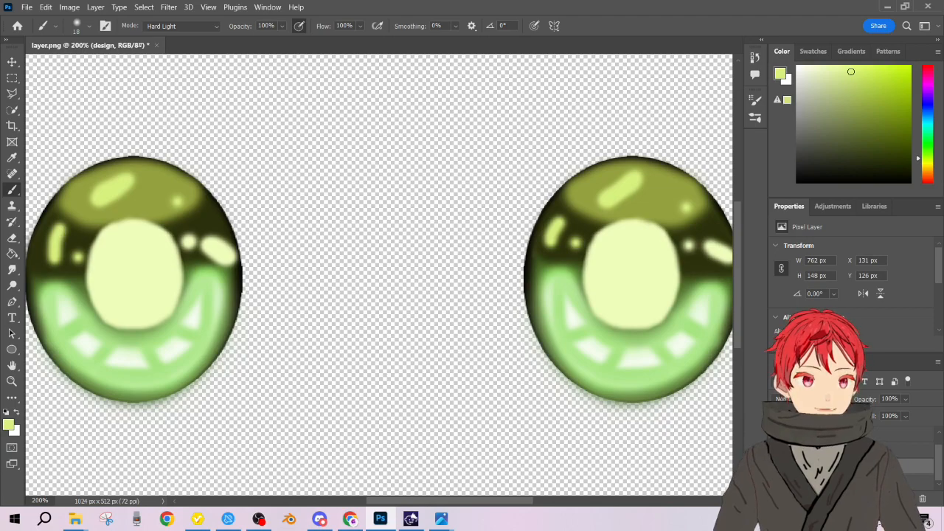
left_click(915, 483)
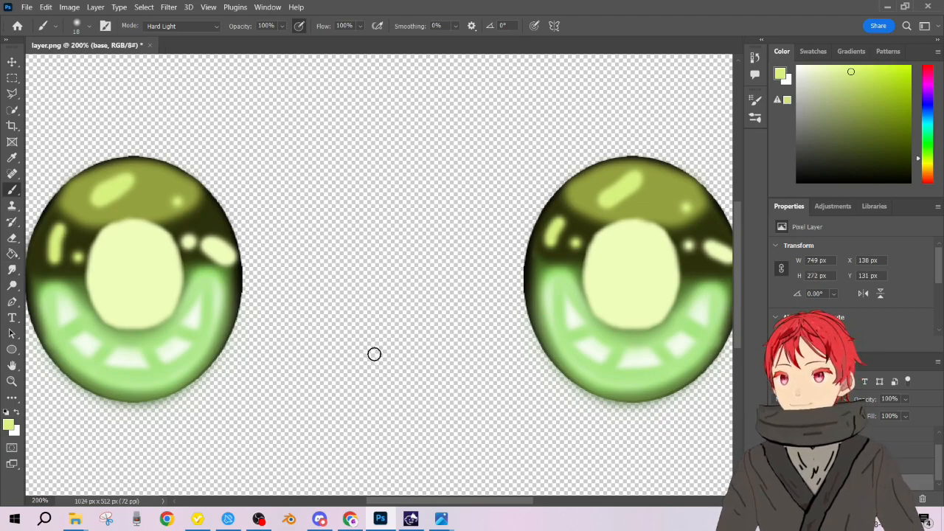
left_click(912, 466)
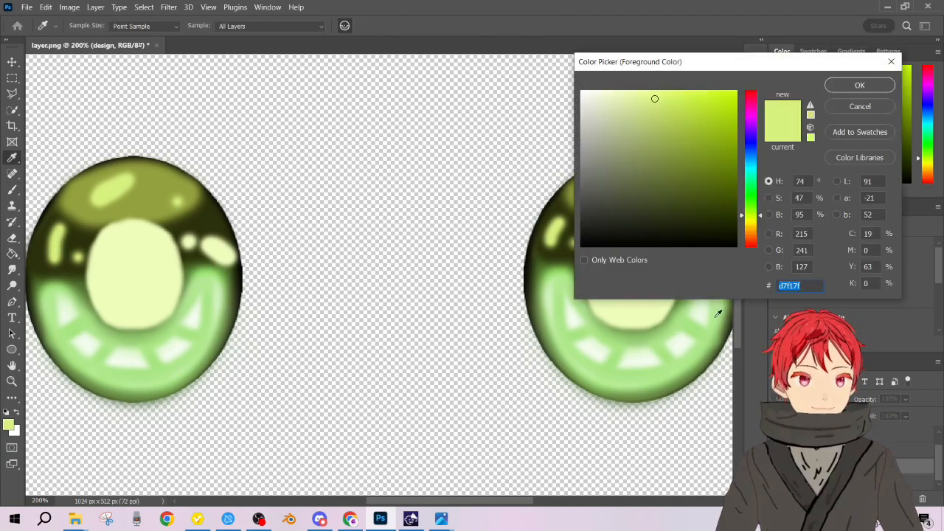
left_click(716, 317)
left_click(872, 87)
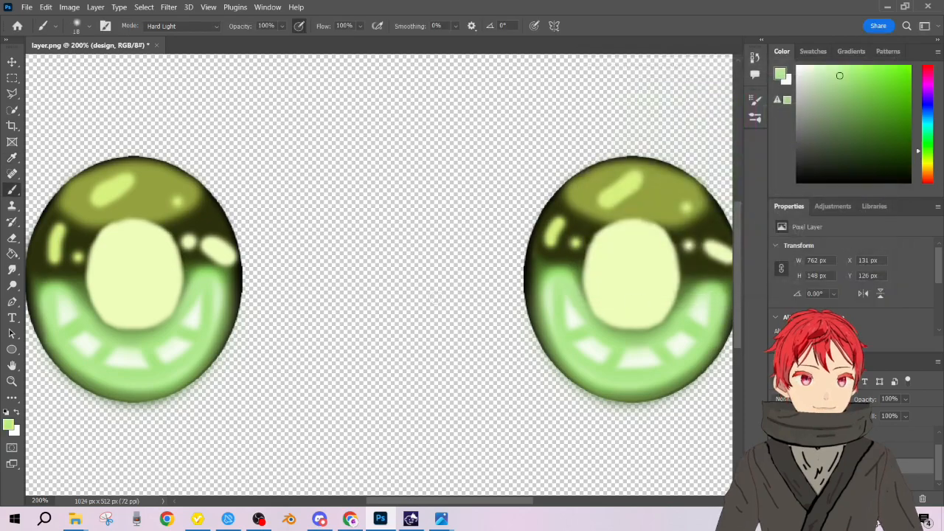
mouse_move(719, 298)
left_mouse_down()
mouse_move(694, 352)
mouse_move(700, 393)
left_mouse_up()
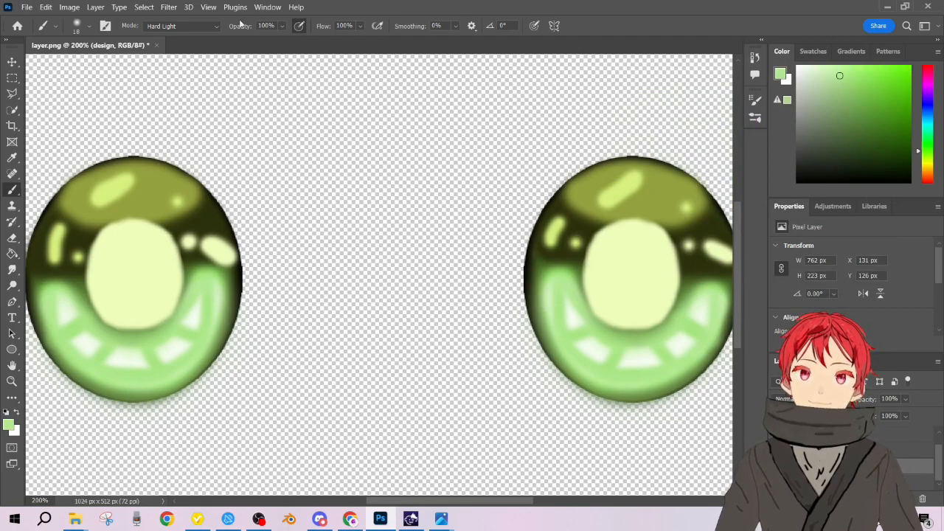
- Set the brush mode to Normal and paint light green over the pale streaks along the outer glow of both irises on the highlights layer
left_click(183, 25)
left_click(194, 34)
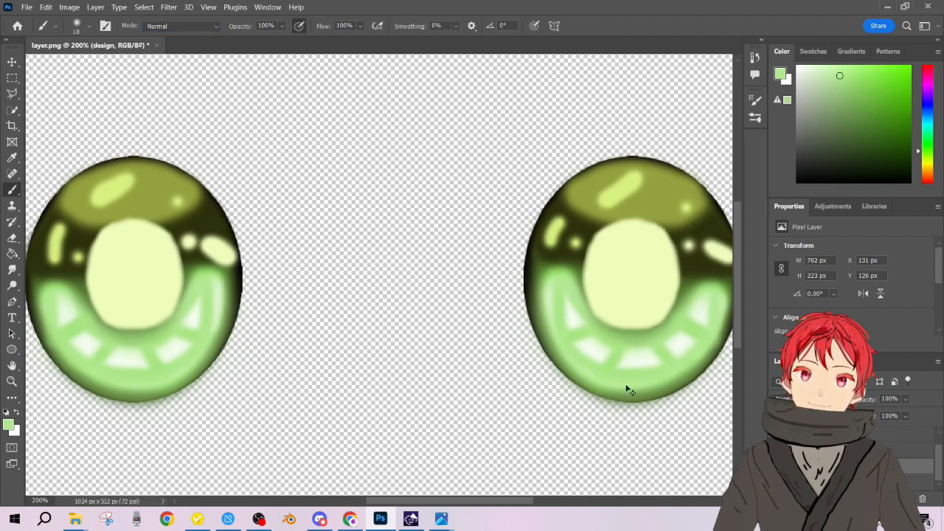
left_click(834, 450)
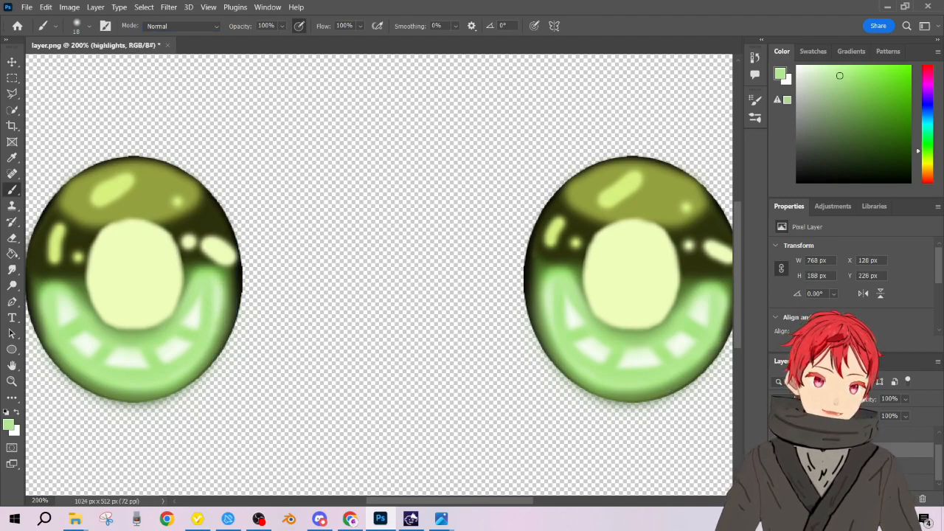
left_click_drag(213, 286, 211, 332)
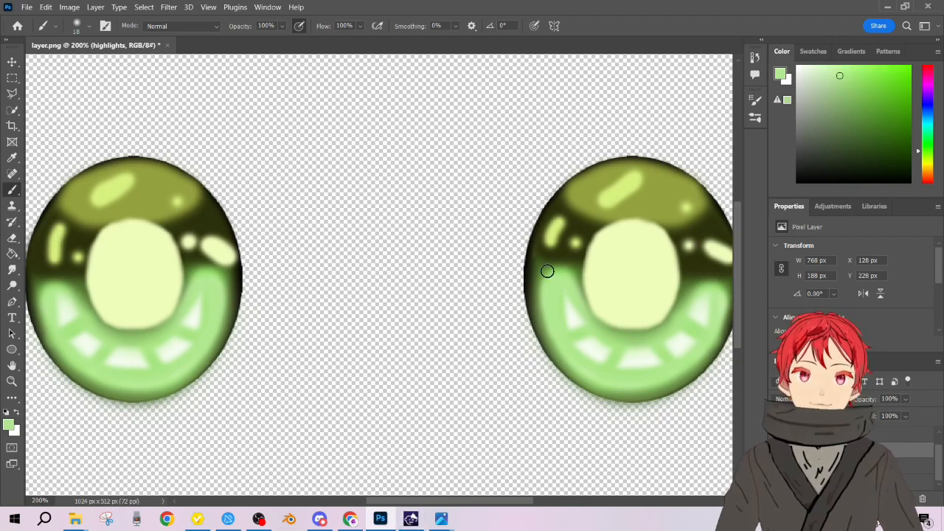
- Save the document as a Photoshop file named eye2 in the eye folder with Maximize Compatibility on
left_click(26, 7)
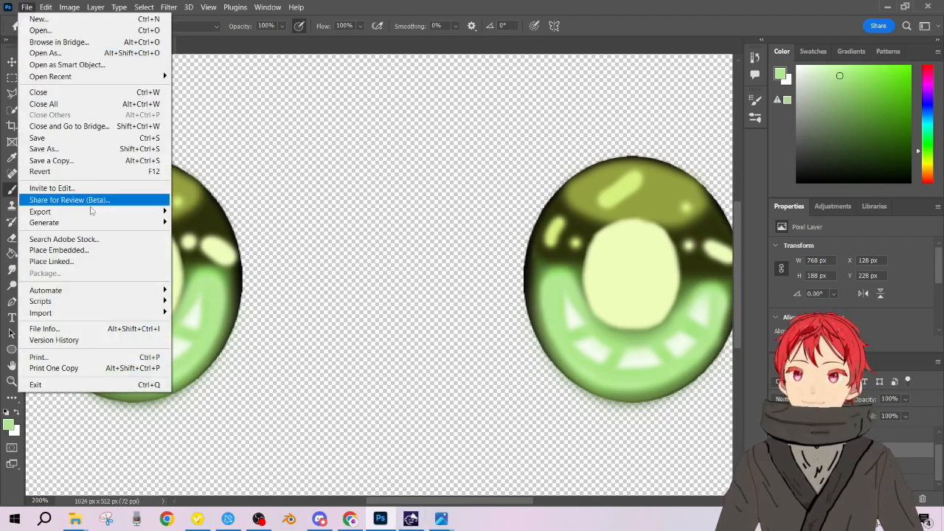
left_click(91, 140)
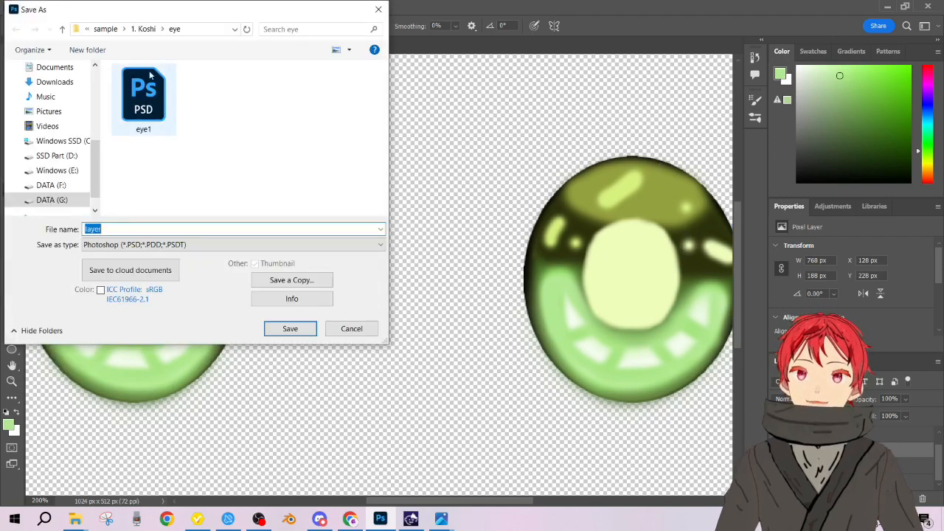
key("ctrl+a")
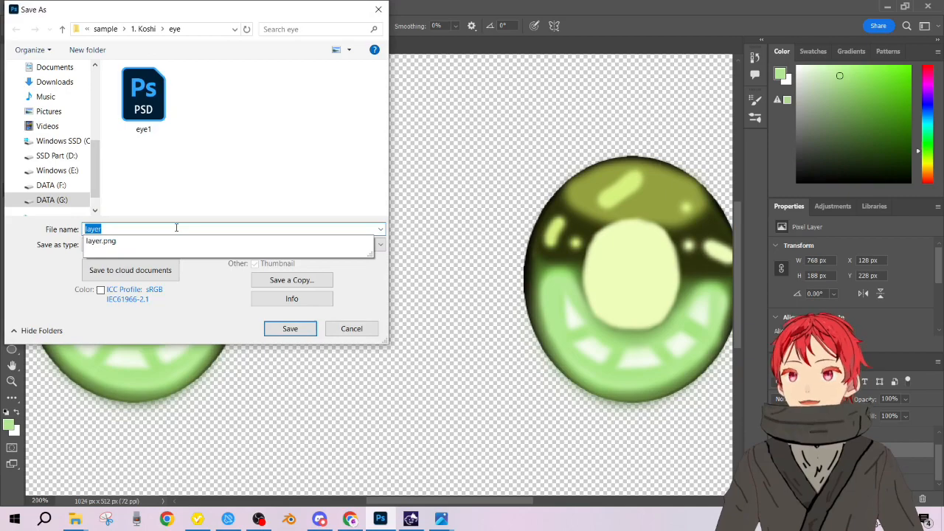
type("eye2")
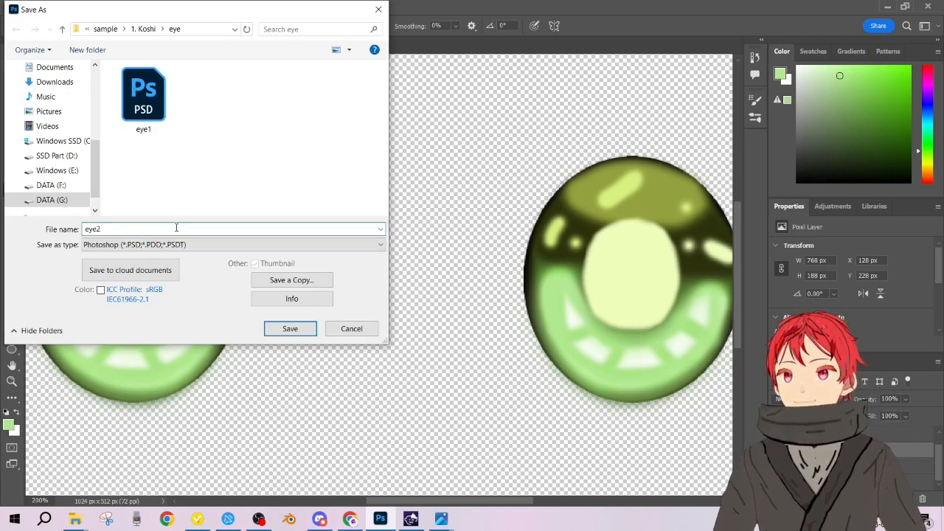
key("Return")
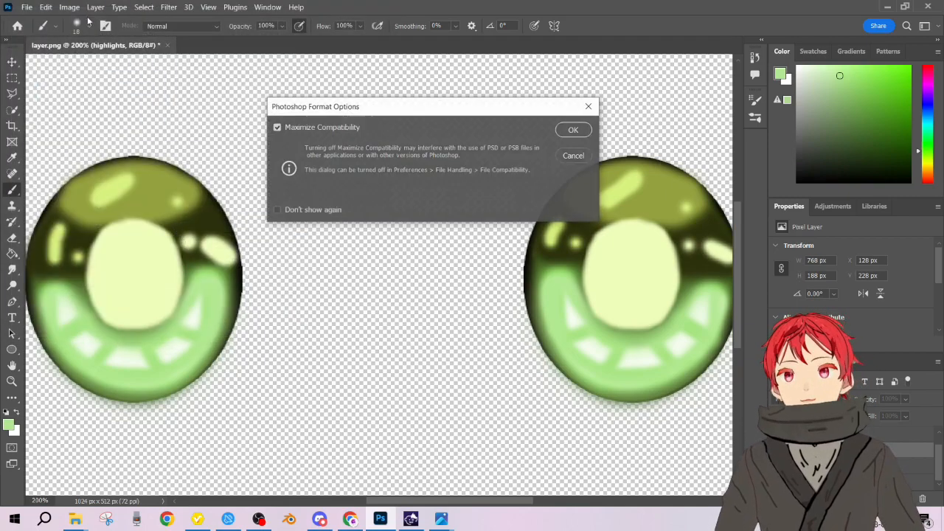
left_click(574, 130)
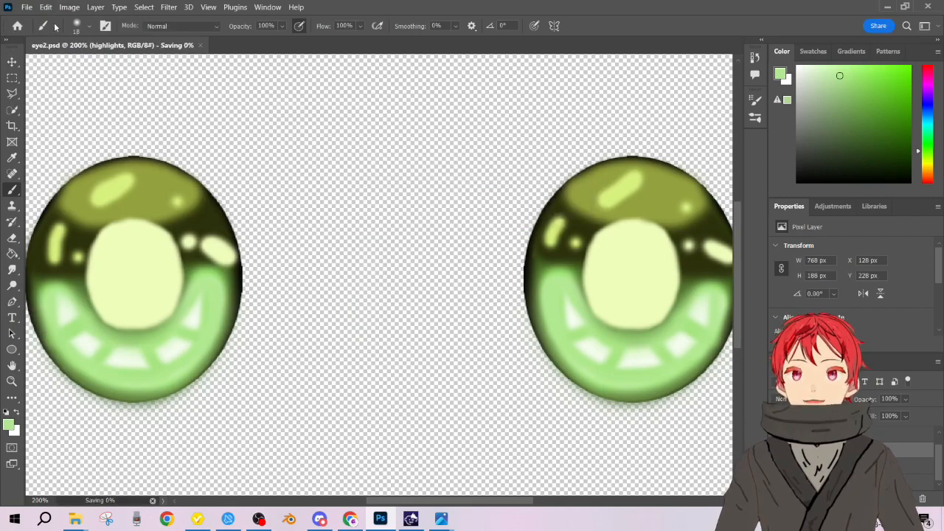
- Quick-export the eye artwork as a PNG named eye2 in the eye folder
left_click(26, 8)
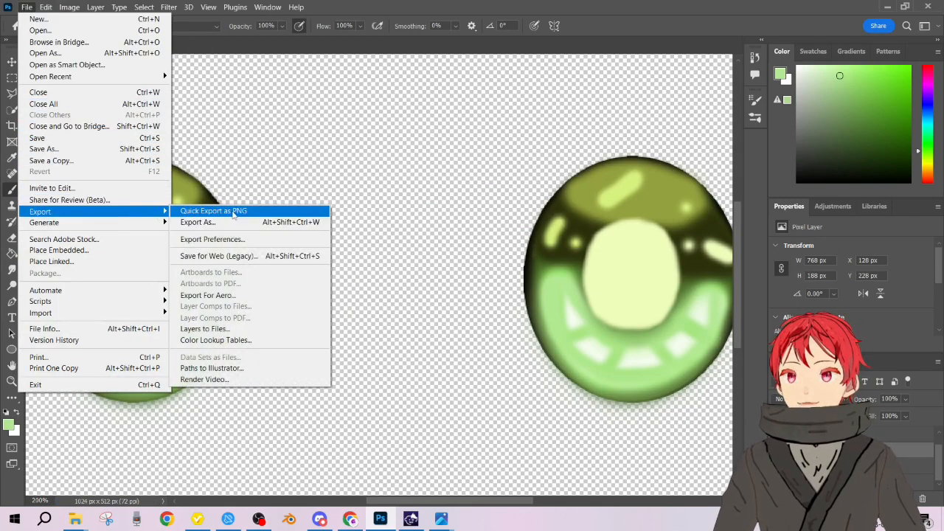
left_click(230, 210)
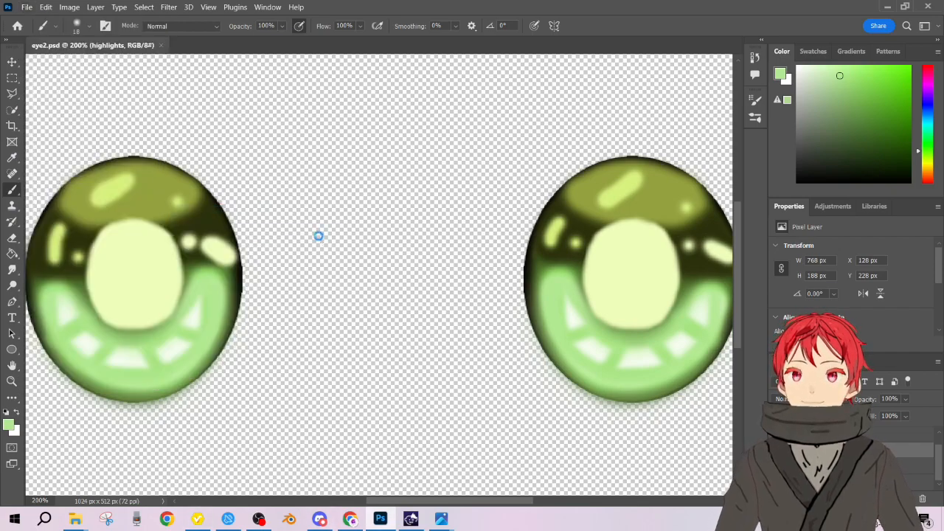
type("eye2")
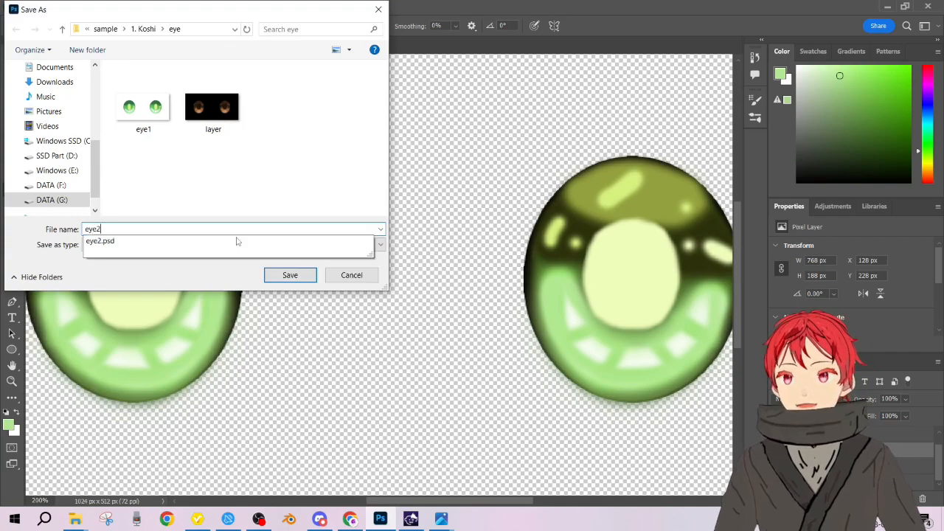
key("Return")
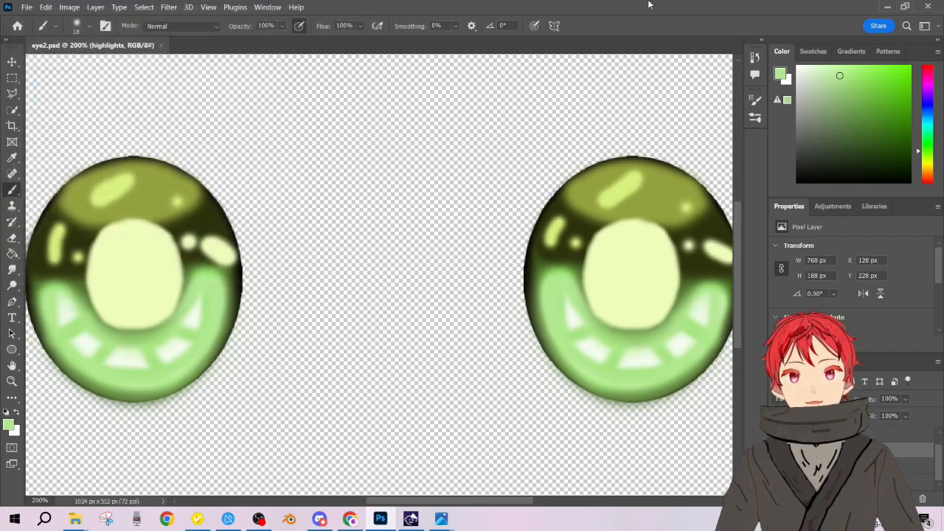
- Switch to VRoid Studio and load the eye2 image as a new layer of the Irises texture
left_click(890, 7)
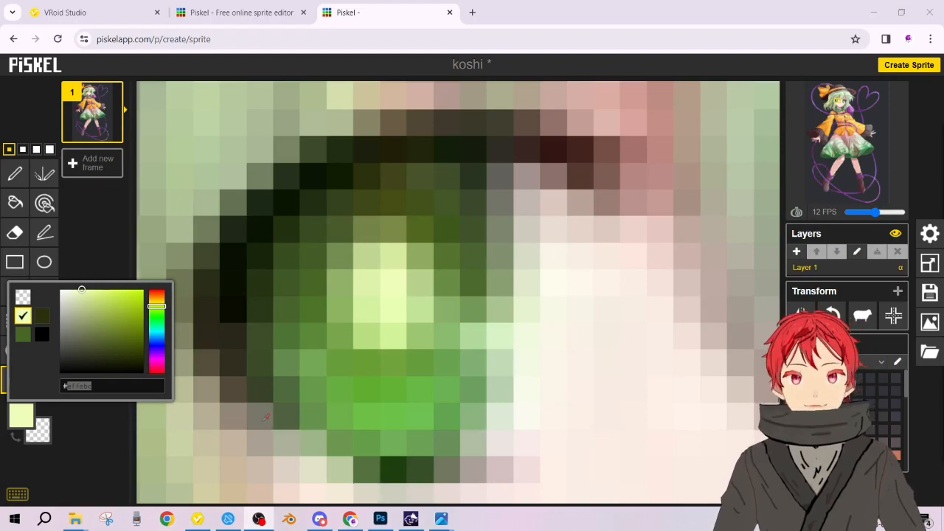
mouse_move(201, 521)
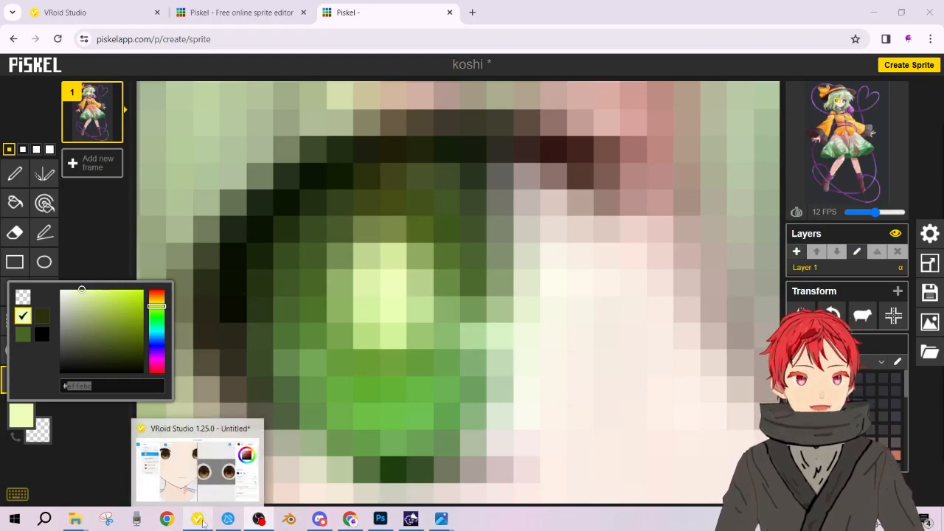
left_click(200, 521)
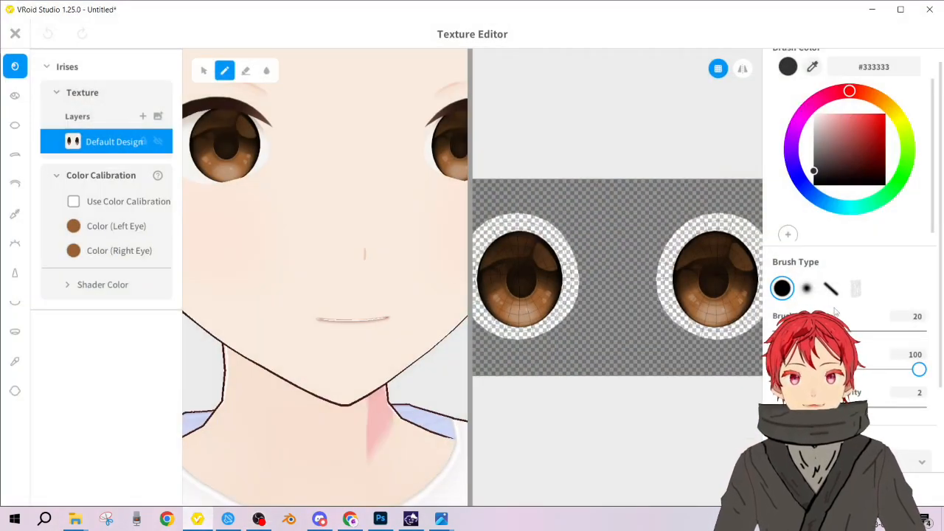
scroll(715, 295, "down", 3)
scroll(716, 295, "up", 2)
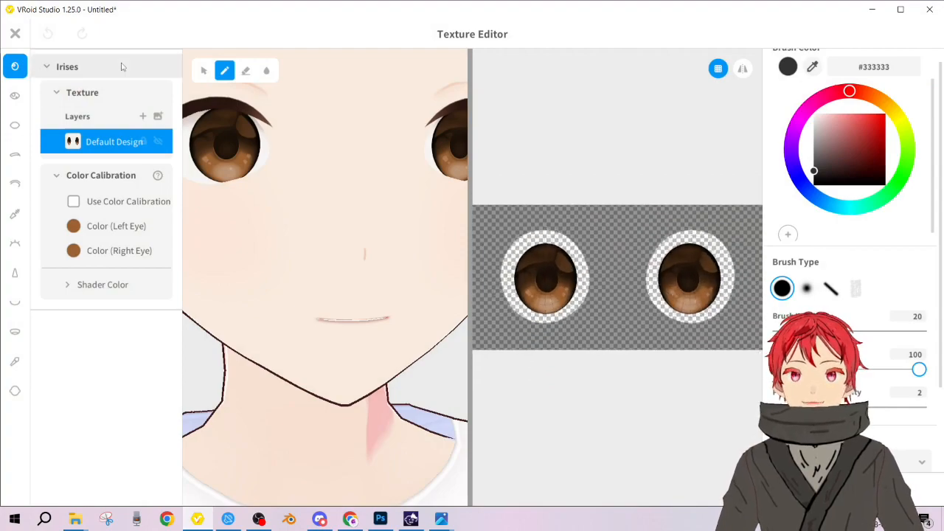
left_click(158, 118)
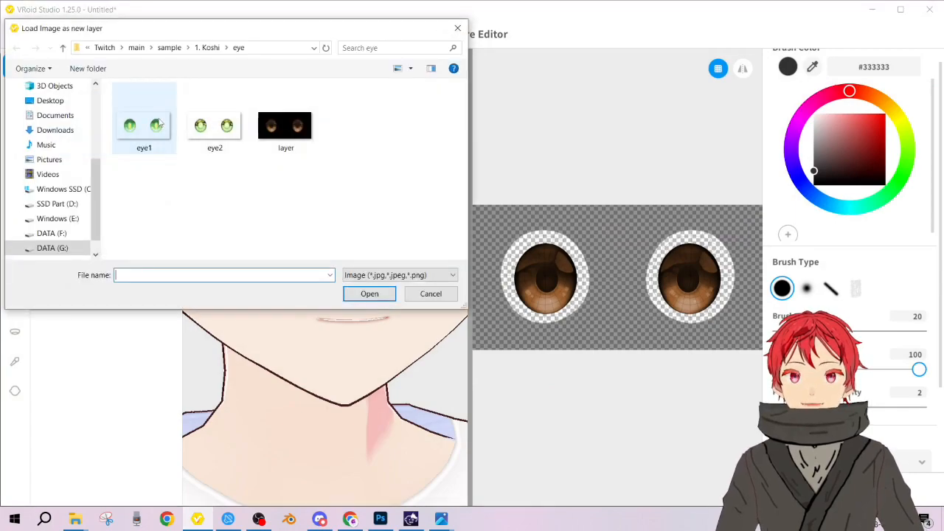
left_click(208, 134)
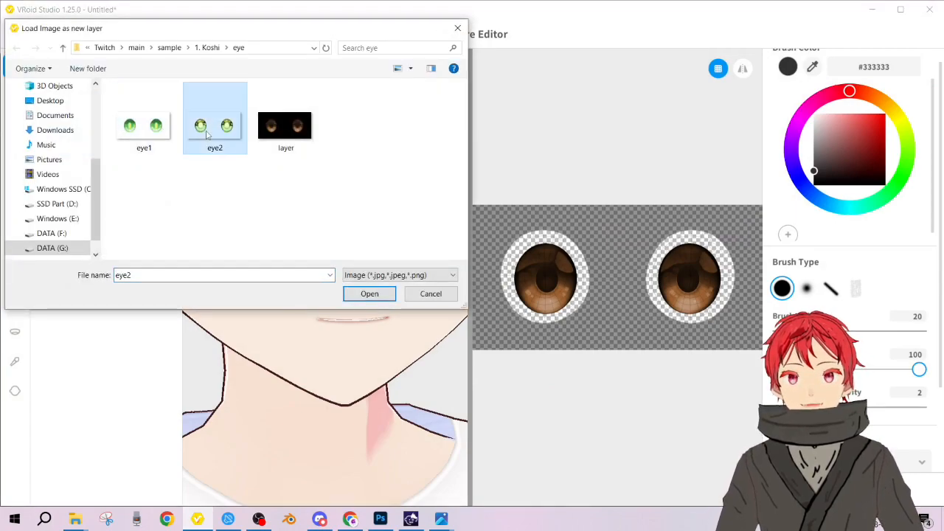
left_click(369, 293)
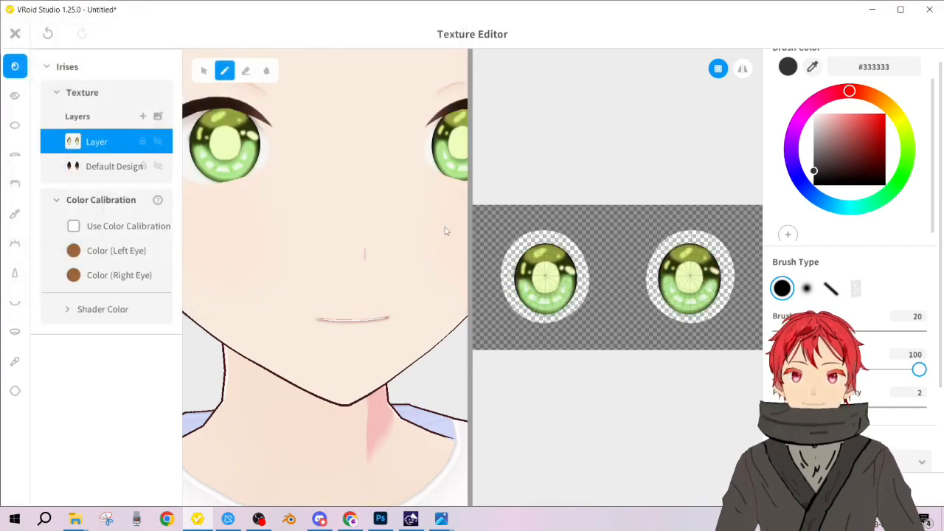
- Load the darker green slit-pupil eye image as another layer of the Irises texture
scroll(445, 231, "down", 5)
scroll(378, 316, "down", 1)
left_click_drag(385, 326, 364, 323)
left_click(157, 116)
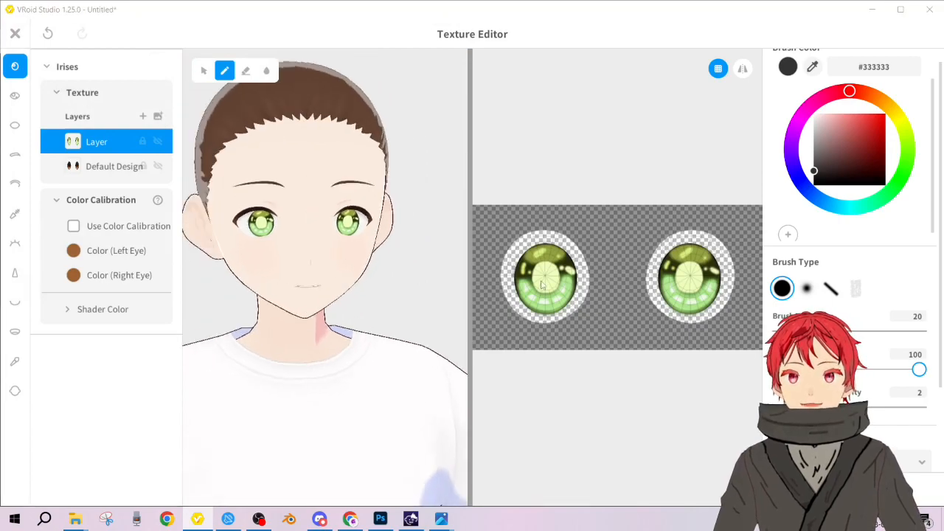
left_click(140, 140)
double_click(140, 141)
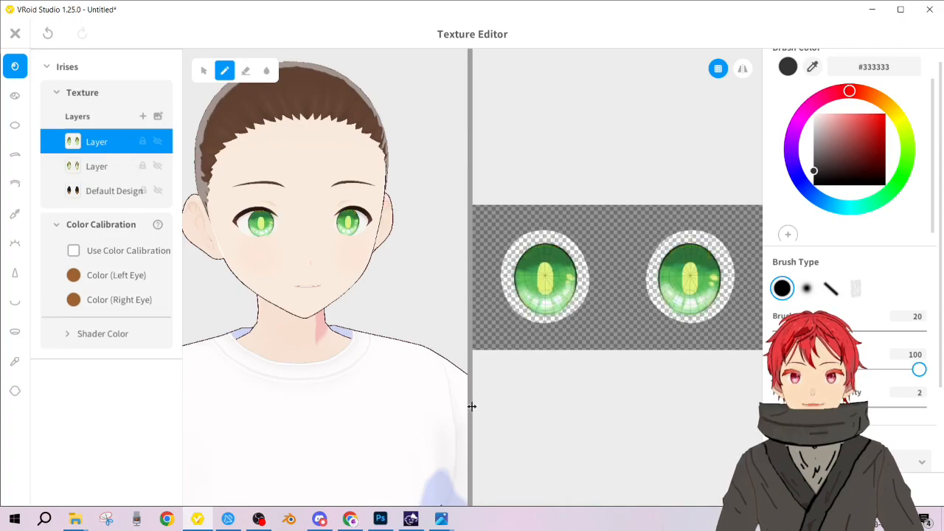
scroll(275, 189, "up", 3)
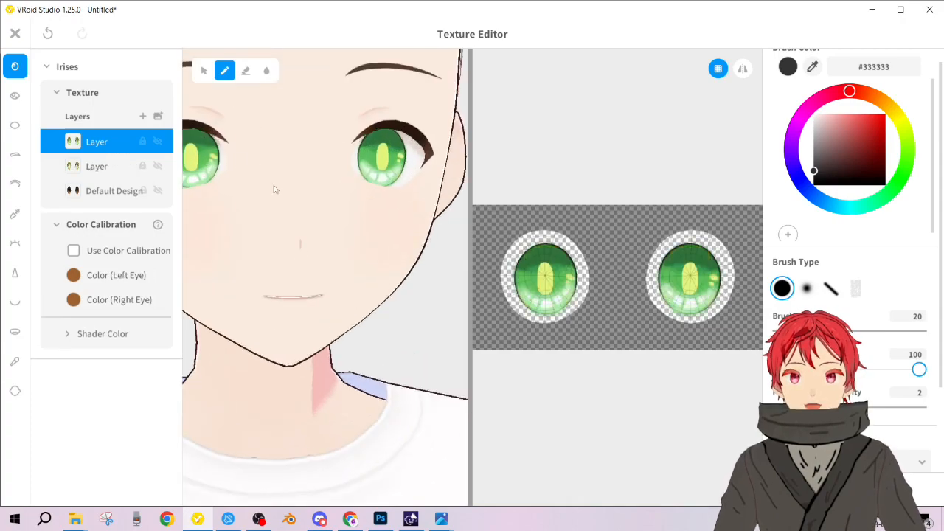
- Hide the slit-pupil layer so the eye2 irises show, and view them on the face from different angles
left_click(103, 166)
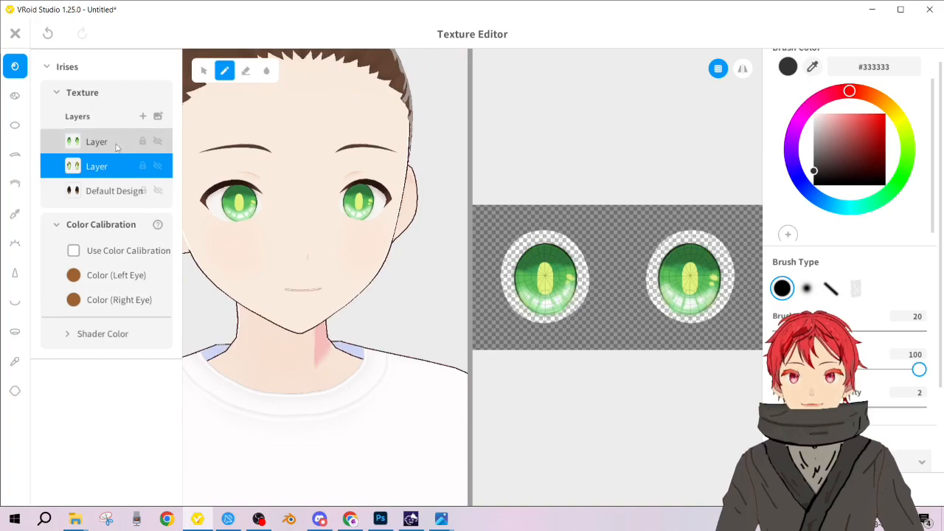
left_click(150, 148)
left_click(156, 146)
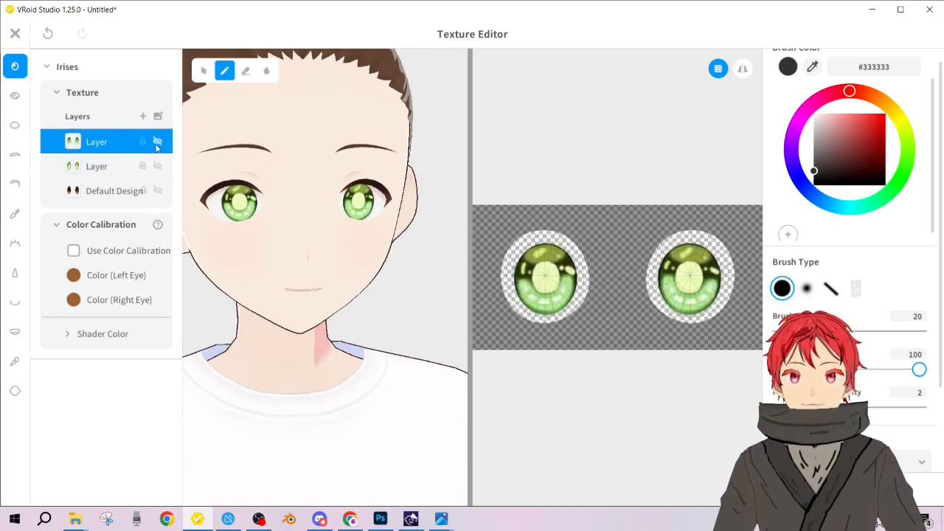
scroll(215, 218, "up", 1)
scroll(215, 218, "down", 1)
left_click_drag(215, 219, 219, 239)
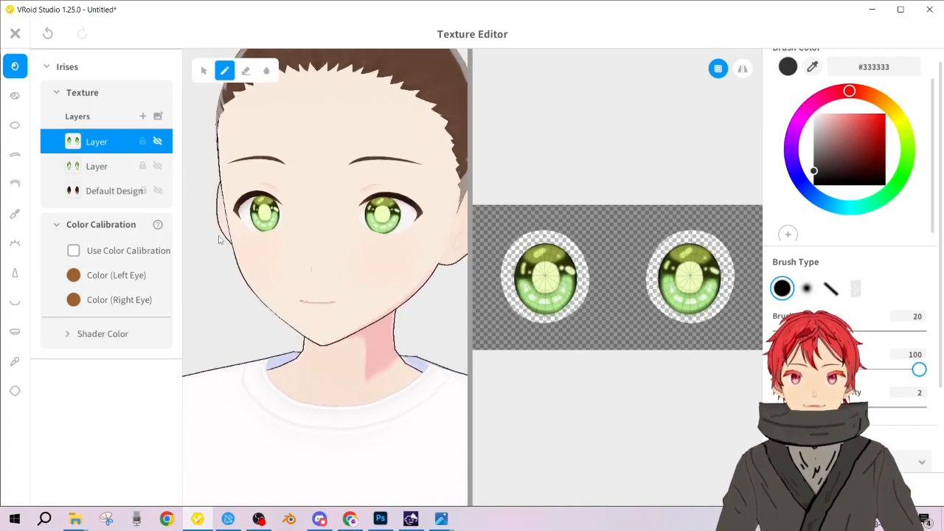
left_click_drag(240, 203, 362, 221)
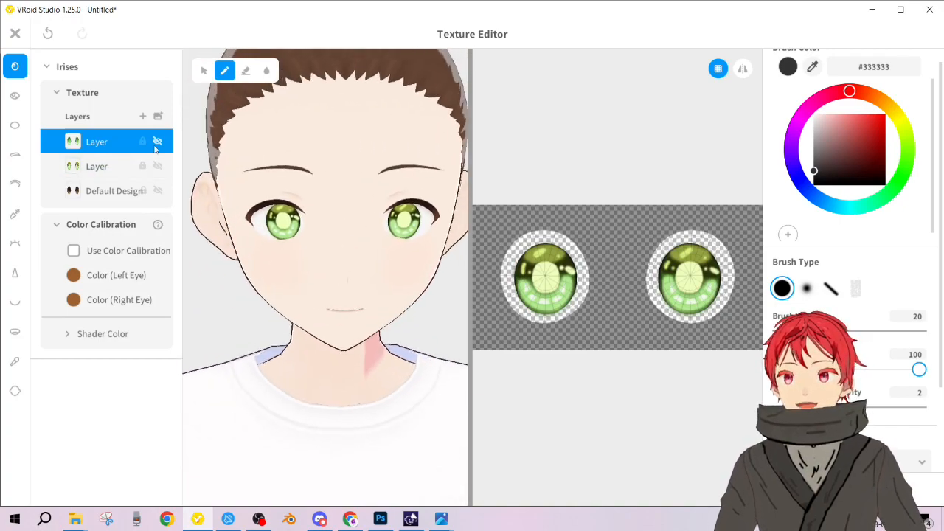
- Toggle the slit-pupil layer on and off to compare both iris designs on the face close up and from afar
right_click(155, 146)
left_click(157, 142)
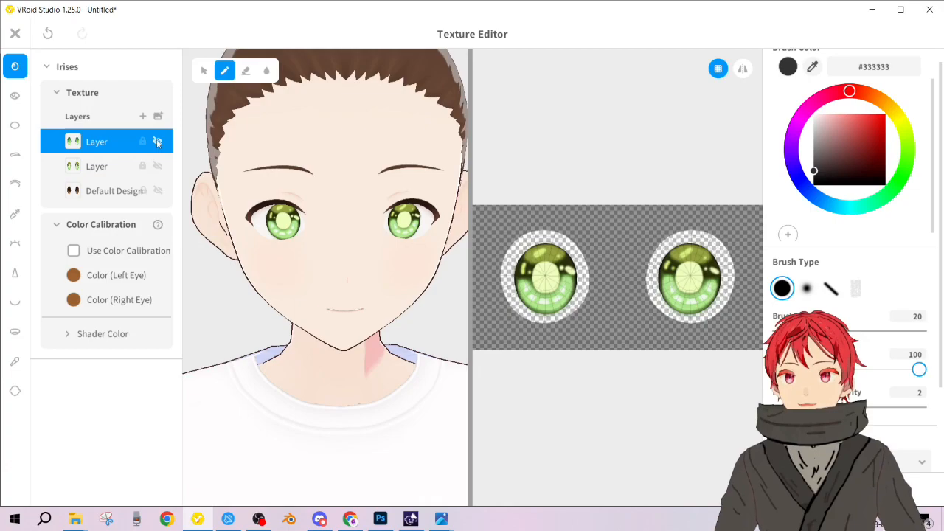
left_click(157, 143)
scroll(308, 205, "up", 3)
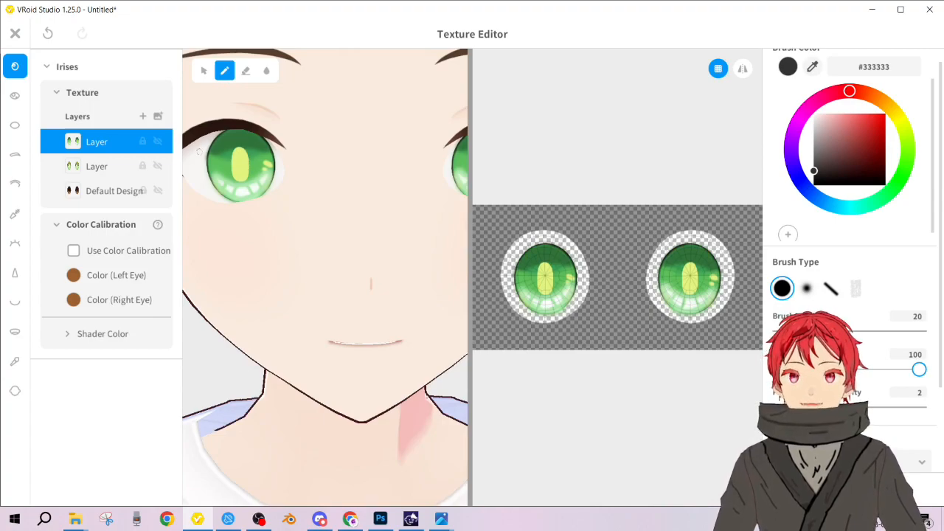
left_click(157, 142)
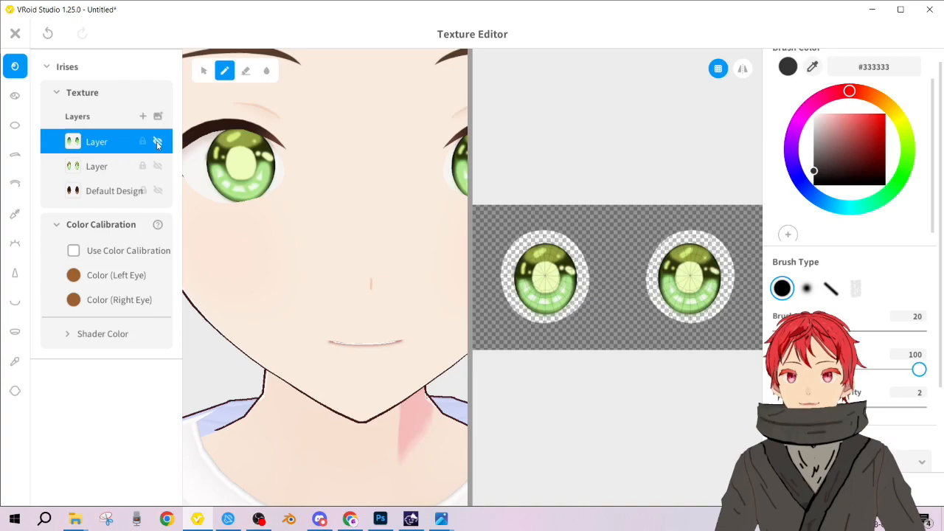
scroll(419, 252, "down", 5)
scroll(338, 233, "up", 4)
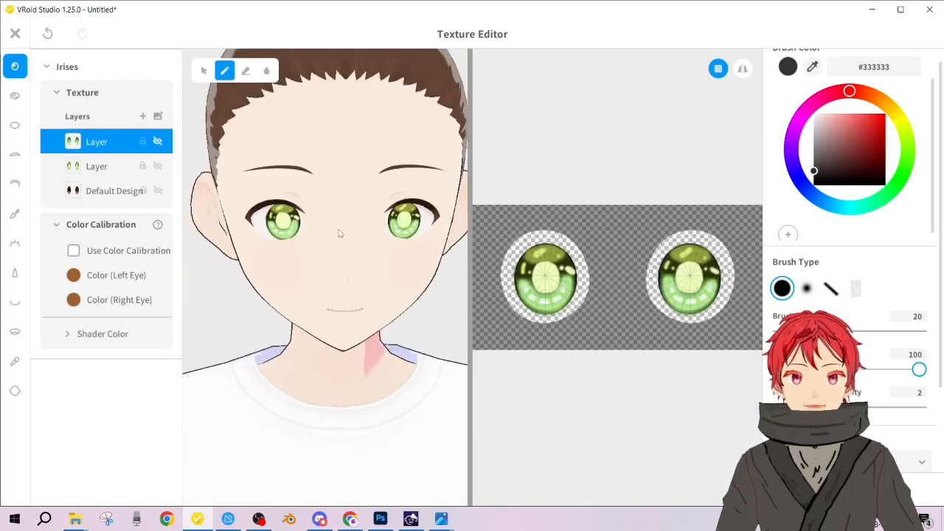
scroll(336, 232, "down", 4)
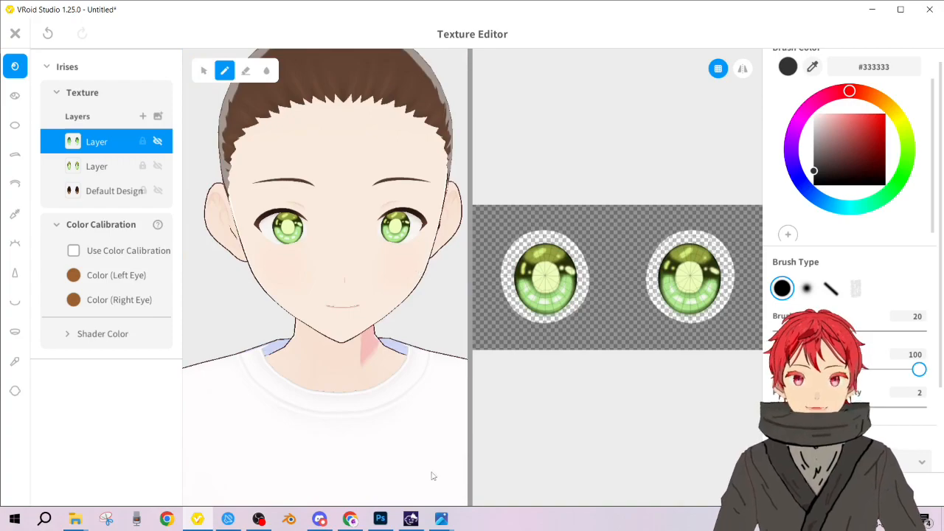
- Open the koshi.PNG reference image beside the character to compare the eyes, and close it
mouse_move(441, 519)
left_click(398, 442)
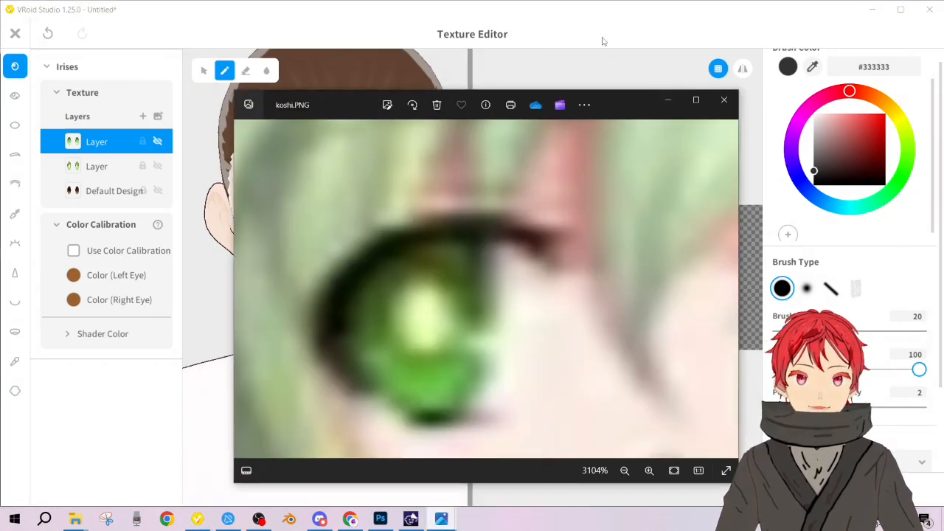
left_click_drag(613, 104, 784, 54)
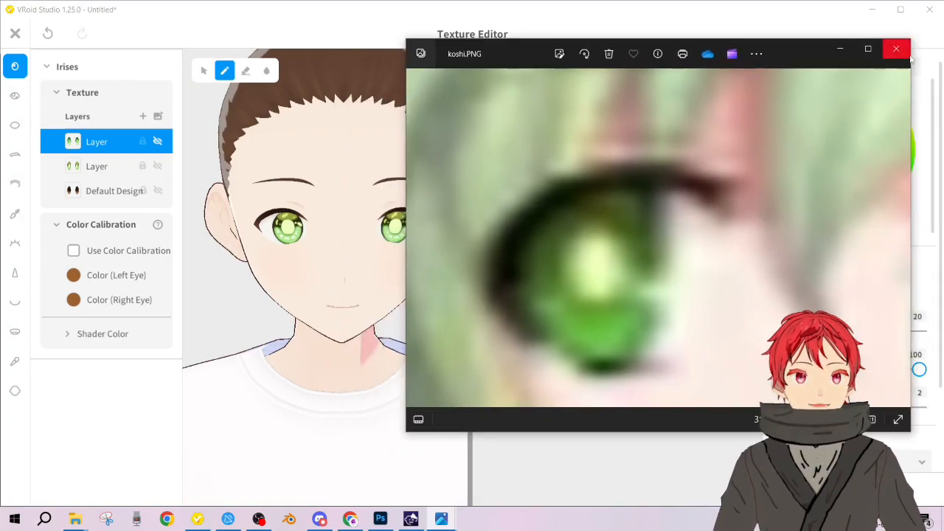
left_click(841, 50)
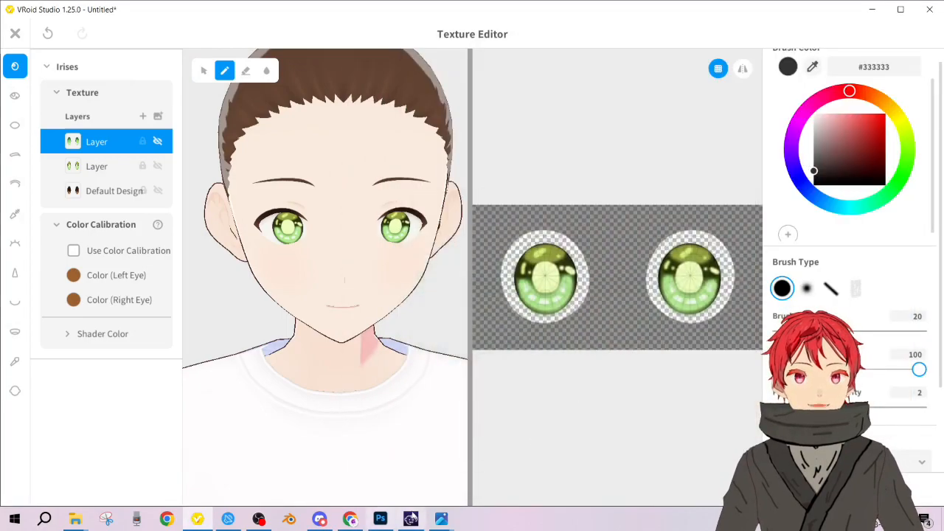
mouse_move(441, 519)
left_click(525, 401)
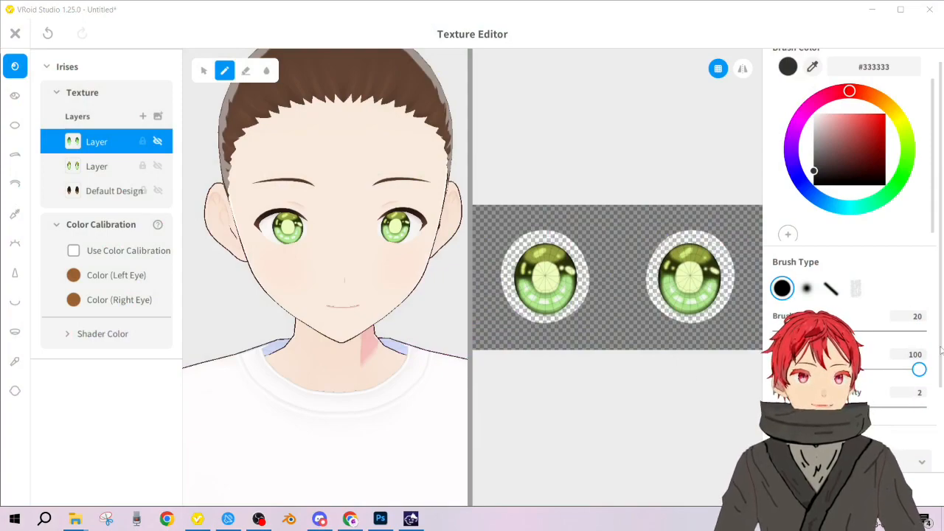
- Examine the iris texture in the editor and the eye2 artwork in Photoshop, and return to VRoid Studio
left_click_drag(941, 350, 942, 393)
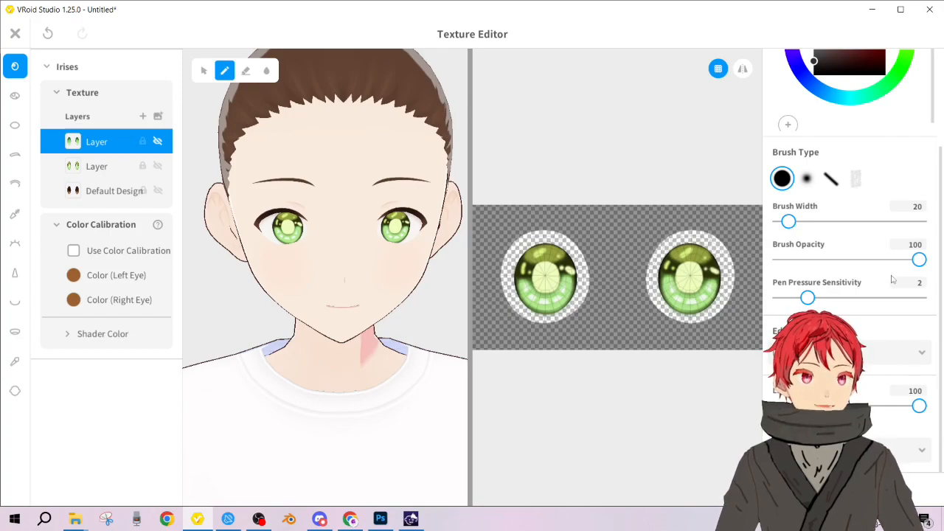
scroll(695, 276, "up", 2)
scroll(661, 267, "down", 2)
scroll(569, 286, "up", 3)
scroll(571, 286, "down", 2)
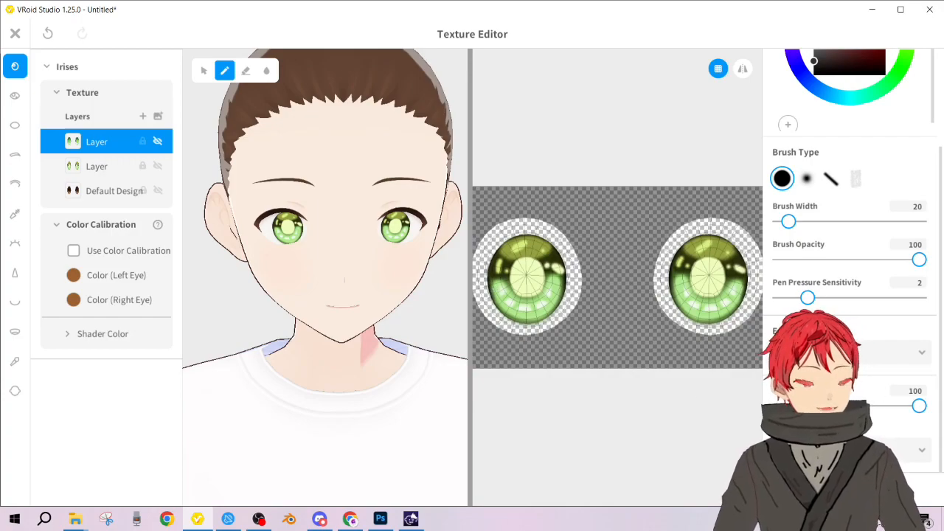
left_click(379, 519)
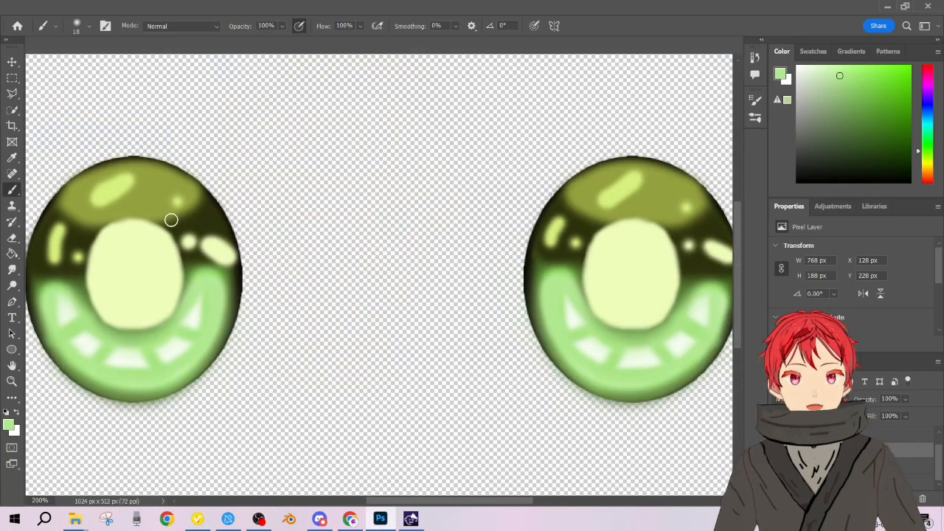
scroll(371, 234, "down", 2)
scroll(412, 263, "up", 3)
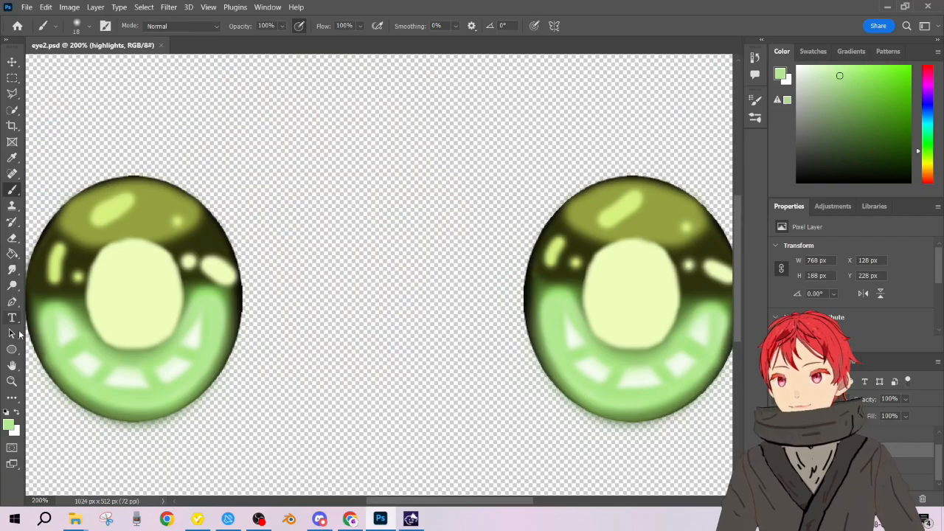
left_click(410, 519)
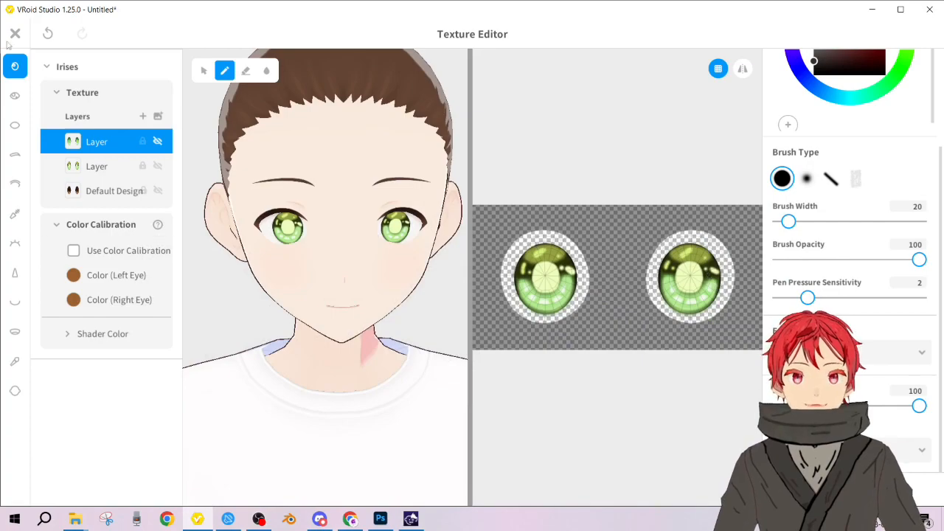
- Close the Texture Editor, overwriting the Koshi iris item with the edited texture, and check the eyes on the character
key("Escape")
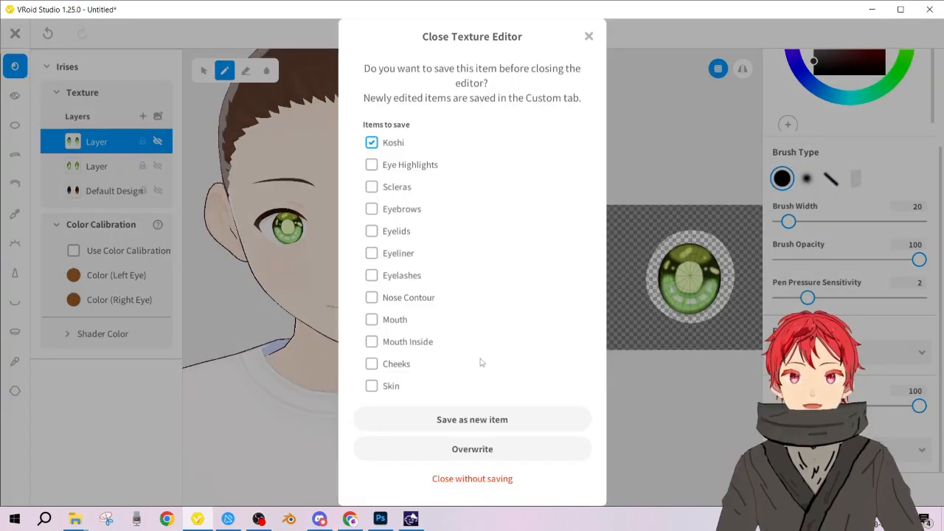
left_click(524, 448)
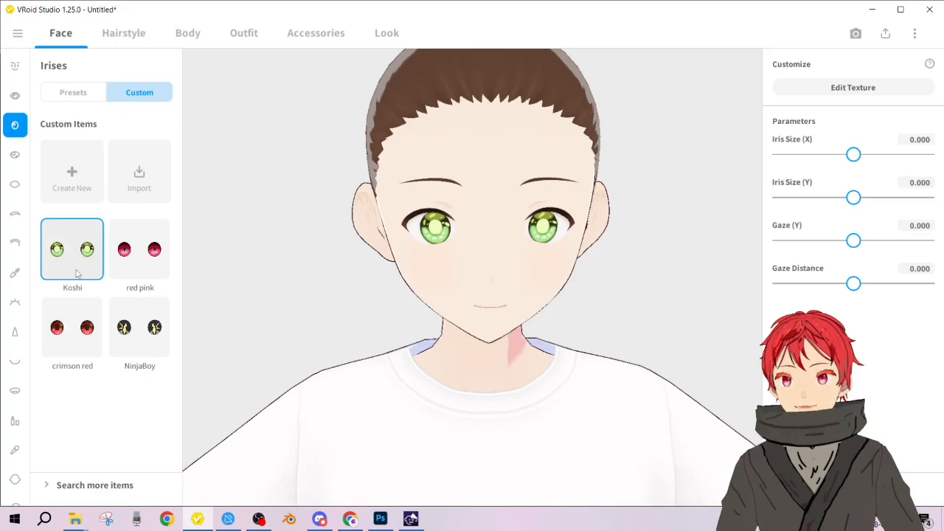
scroll(513, 132, "up", 4)
scroll(513, 132, "down", 5)
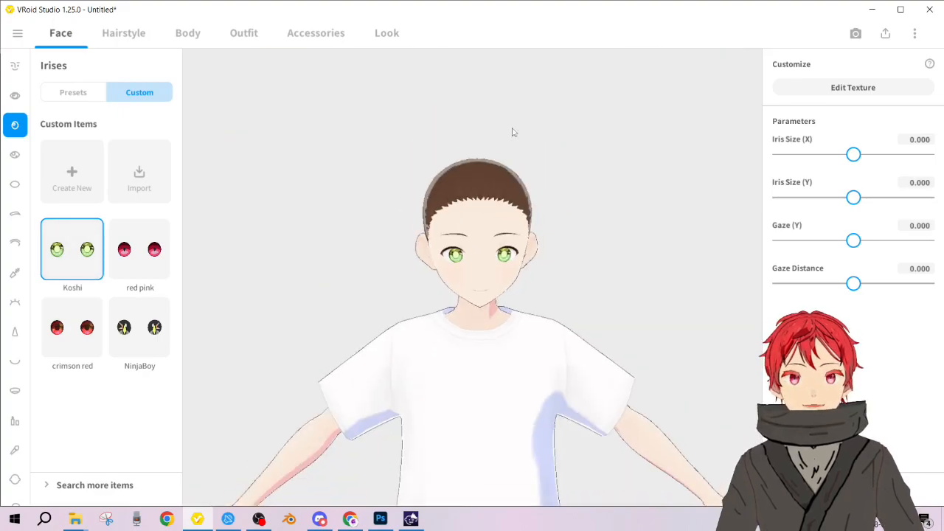
scroll(536, 256, "up", 5)
scroll(536, 257, "down", 3)
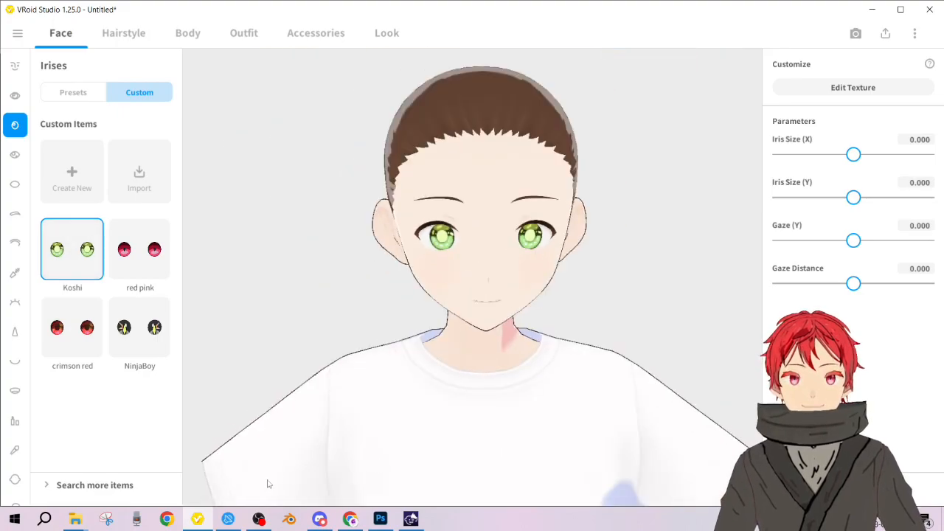
- Switch to AnimazeDesktop, play the Ok thumbs-up animation on the avatar, and minimize the window
left_click(259, 519)
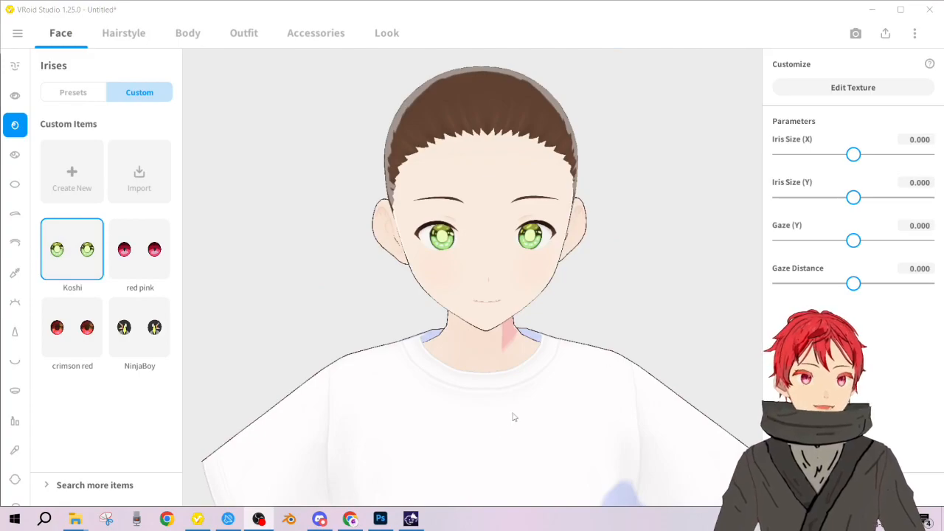
left_click(420, 523)
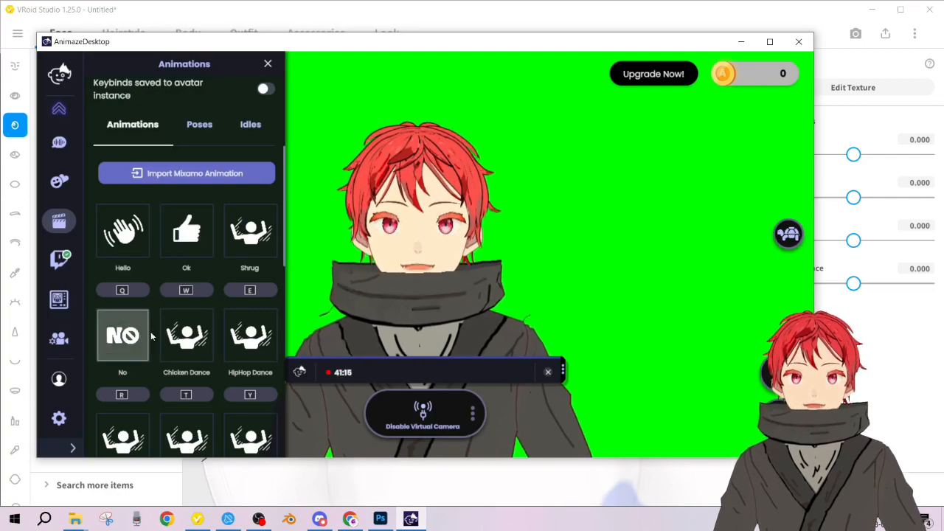
scroll(225, 317, "down", 3)
scroll(236, 340, "up", 5)
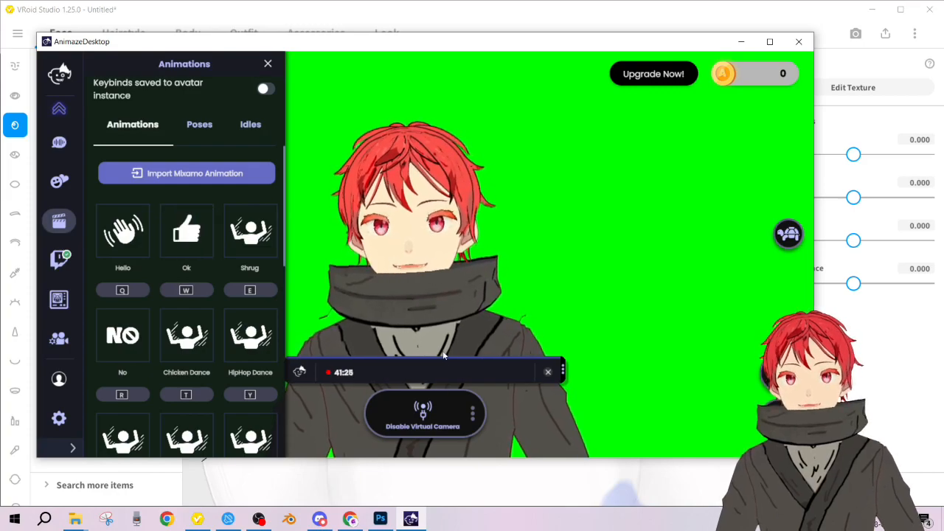
left_click(190, 236)
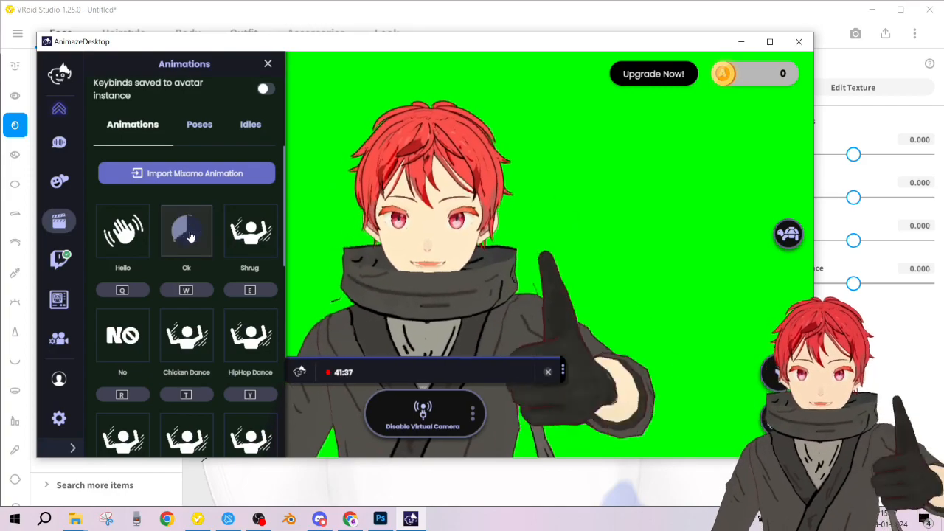
left_click(739, 39)
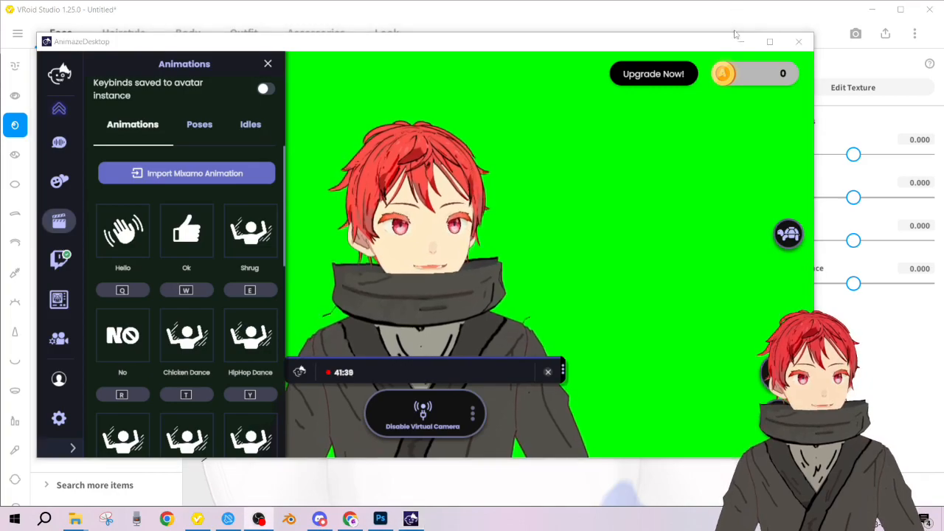